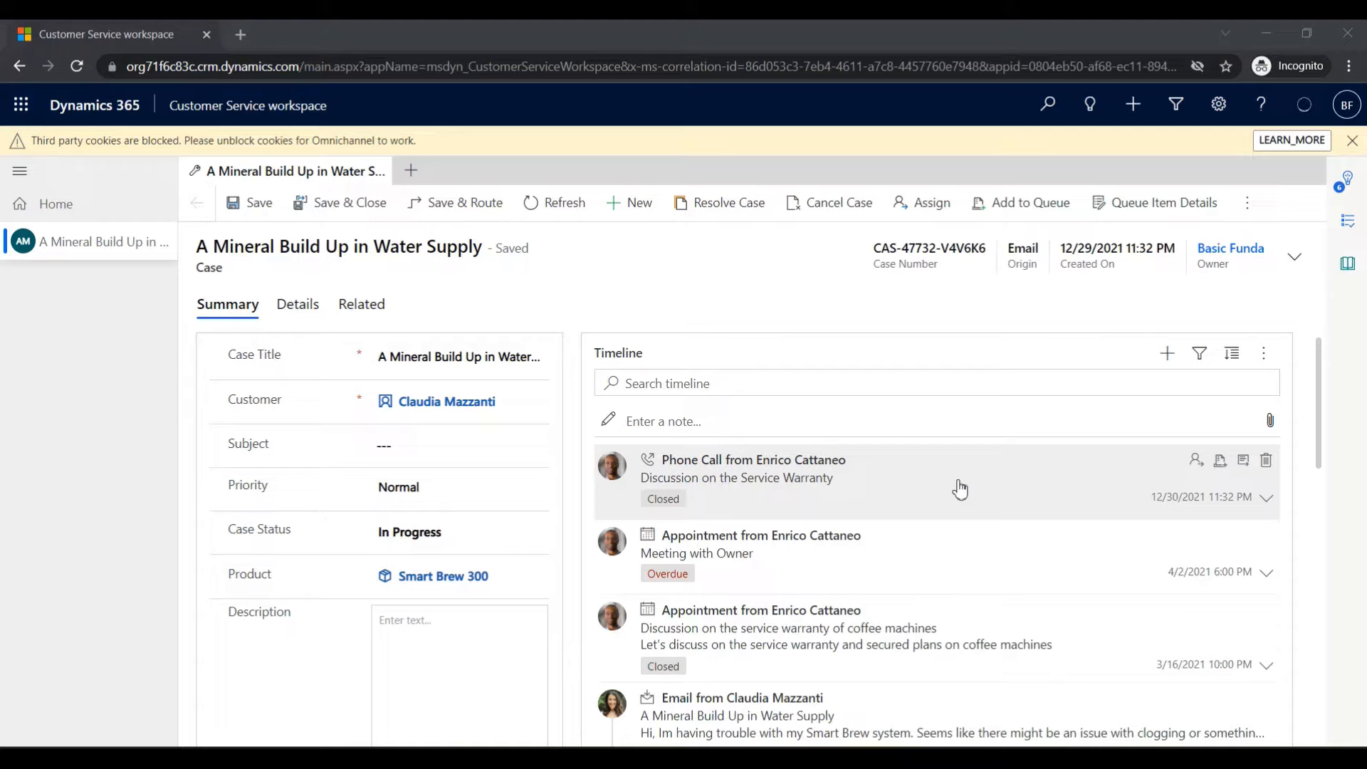
# Examine the case's timeline, including the record types it offers to create and the listed activities and notes
pyautogui.click(1167, 369)
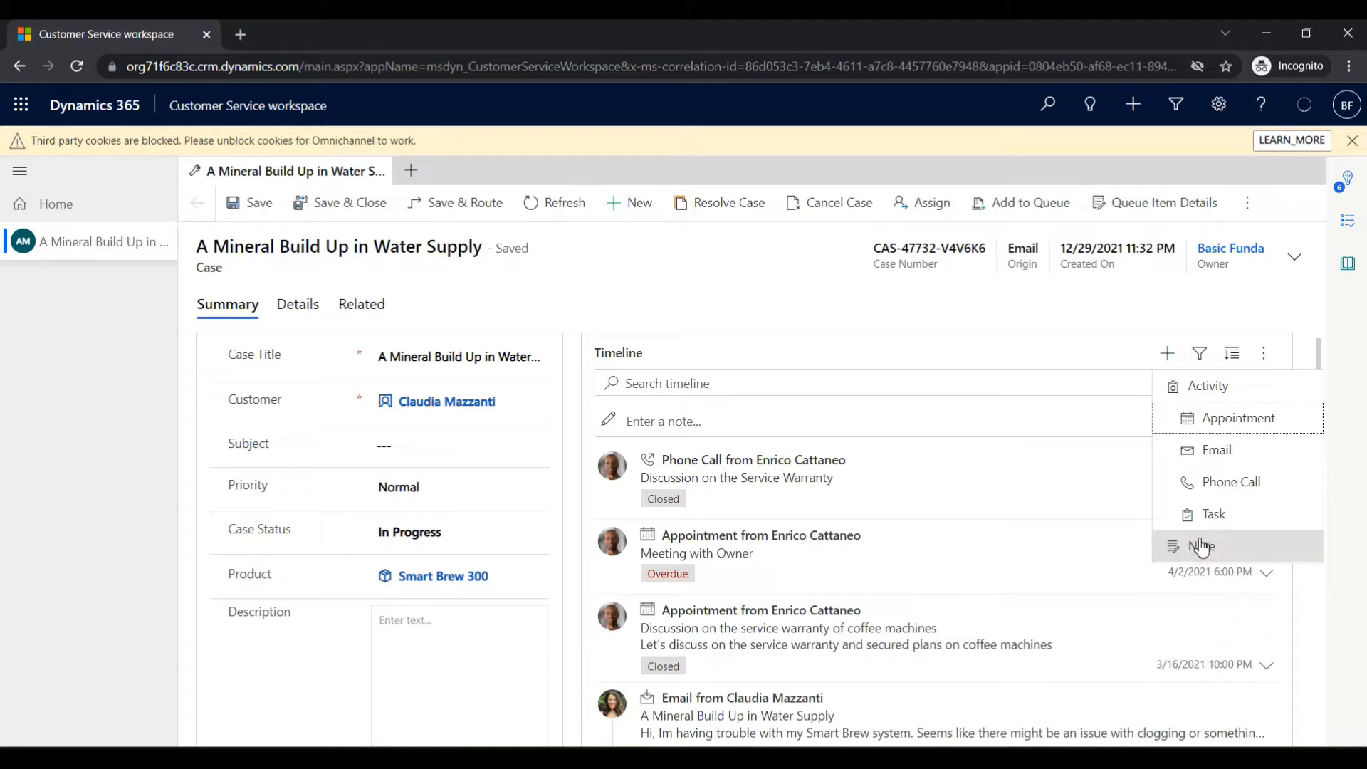
pyautogui.click(976, 479)
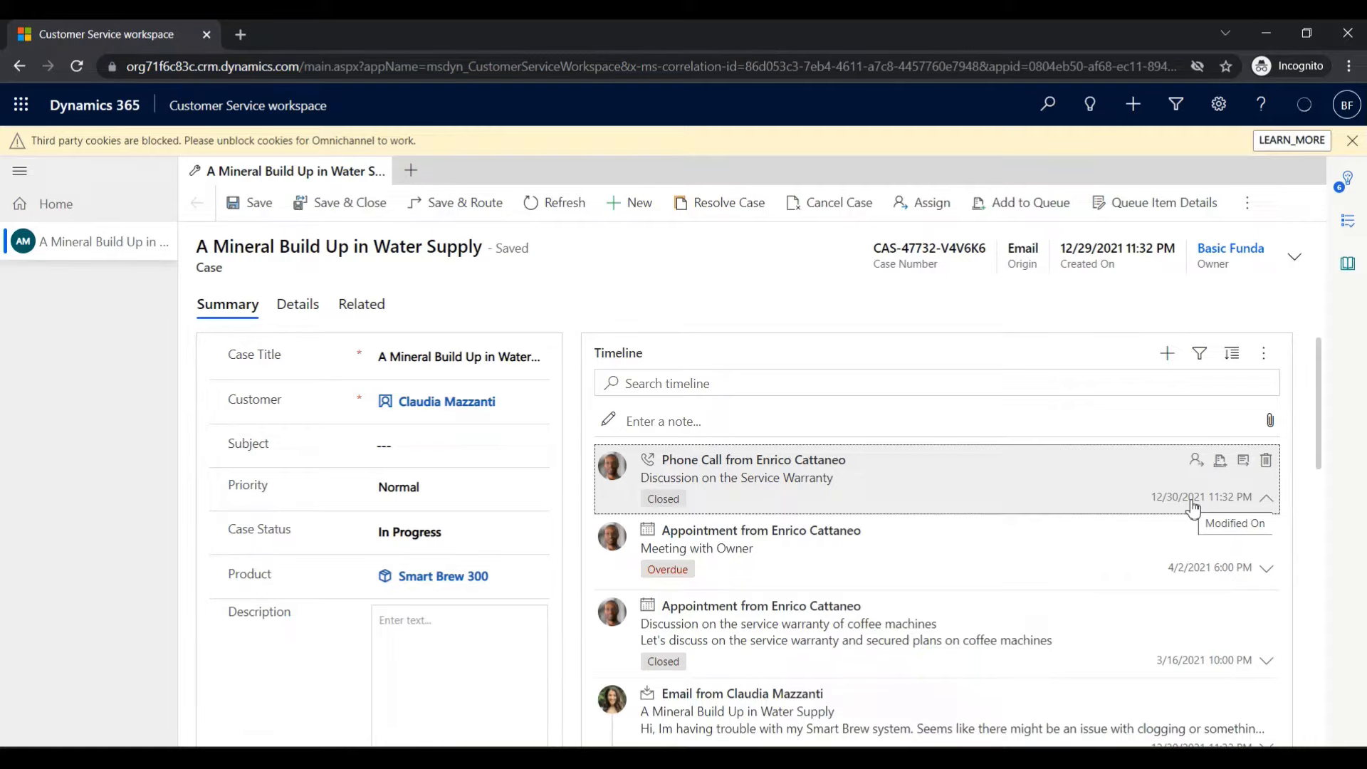
pyautogui.scroll(-1, 855, 636)
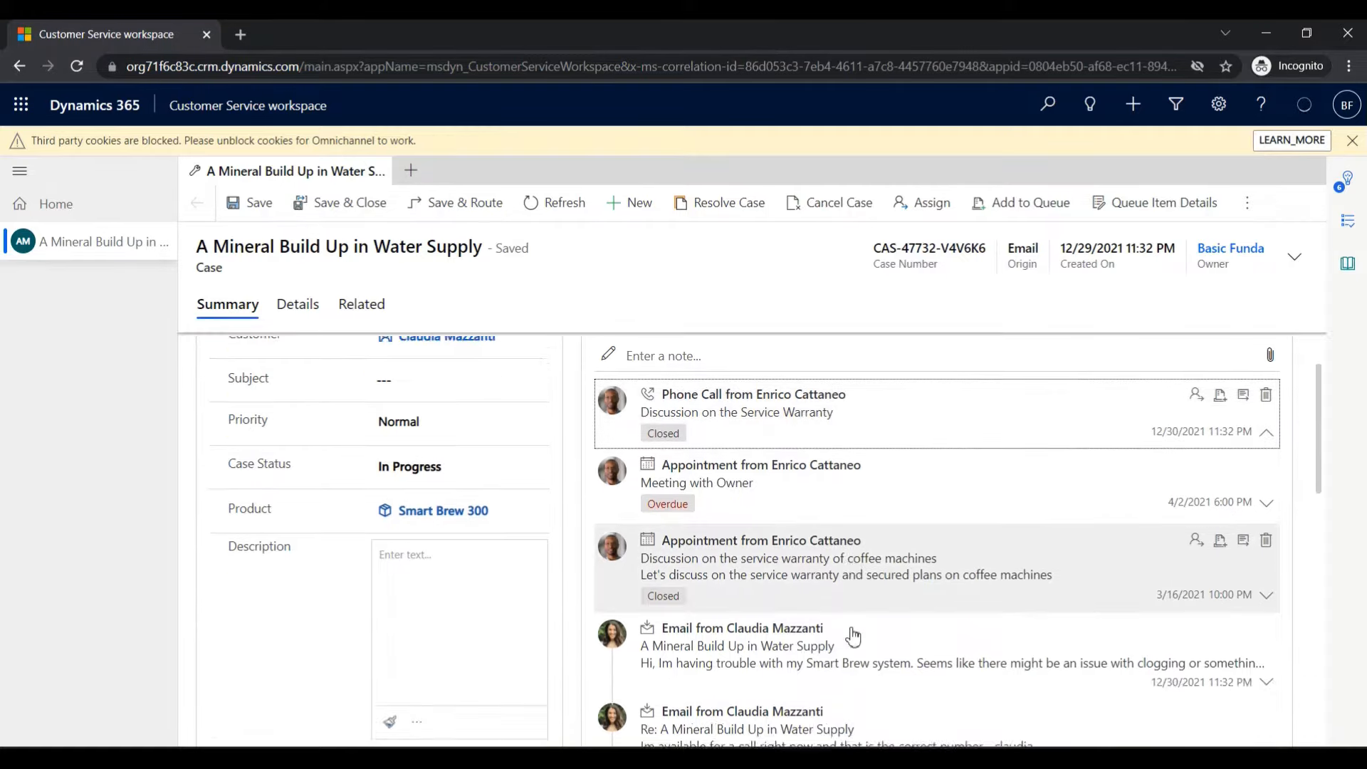
pyautogui.scroll(1, 854, 636)
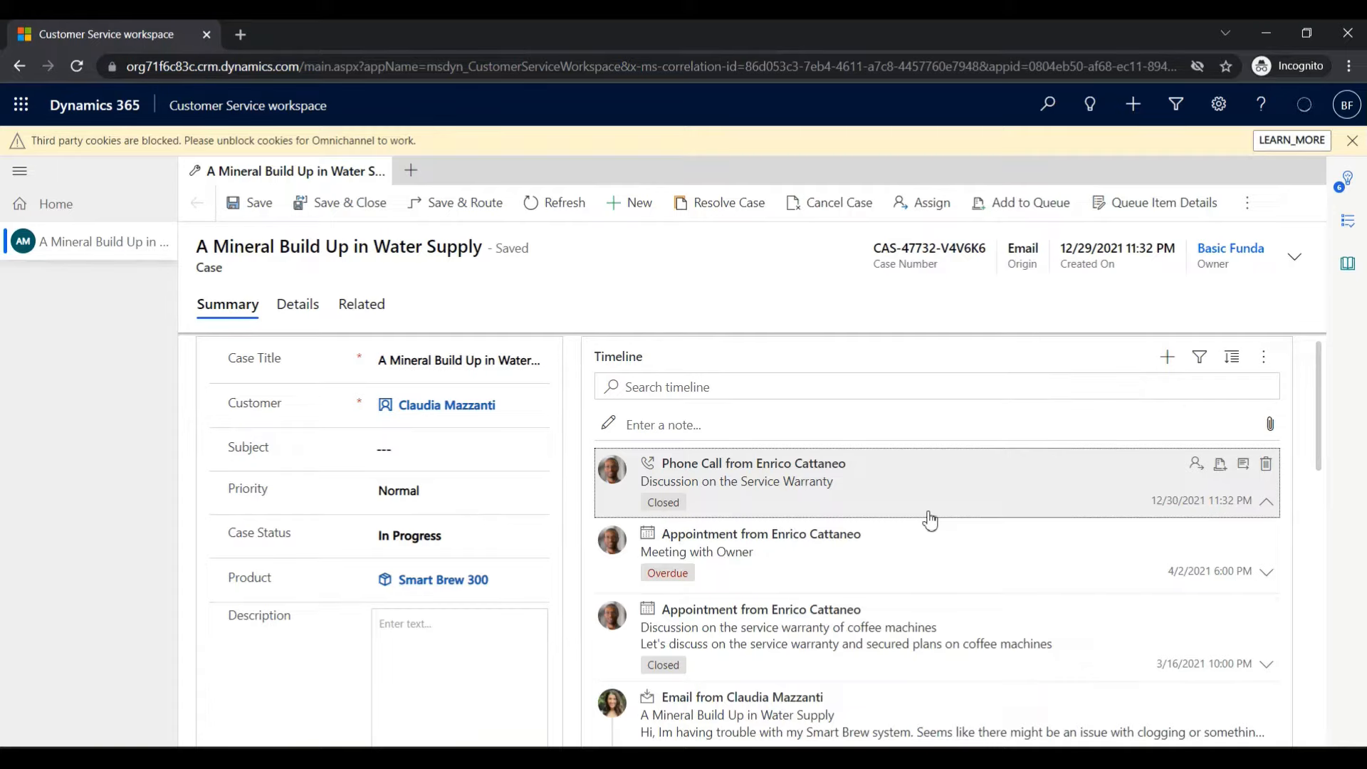
pyautogui.scroll(-5, 904, 634)
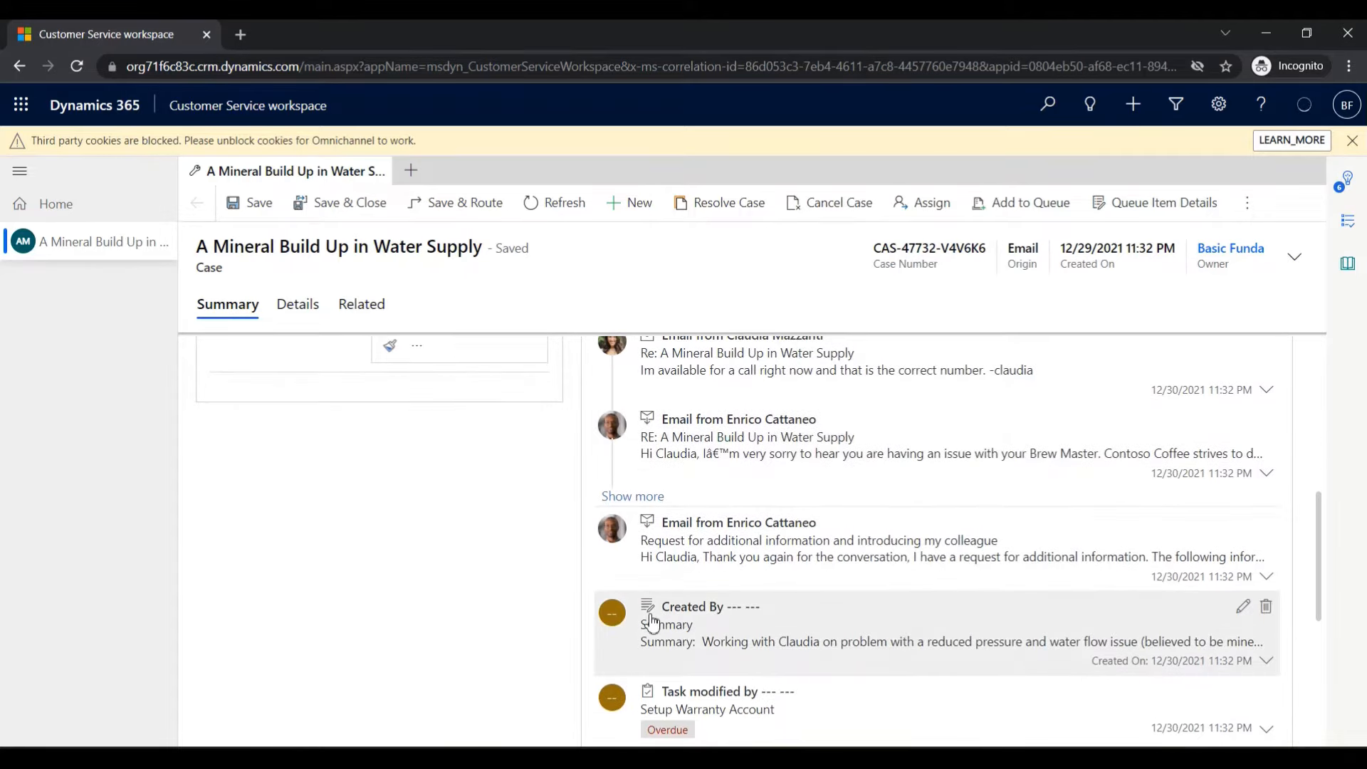
pyautogui.scroll(-1, 831, 630)
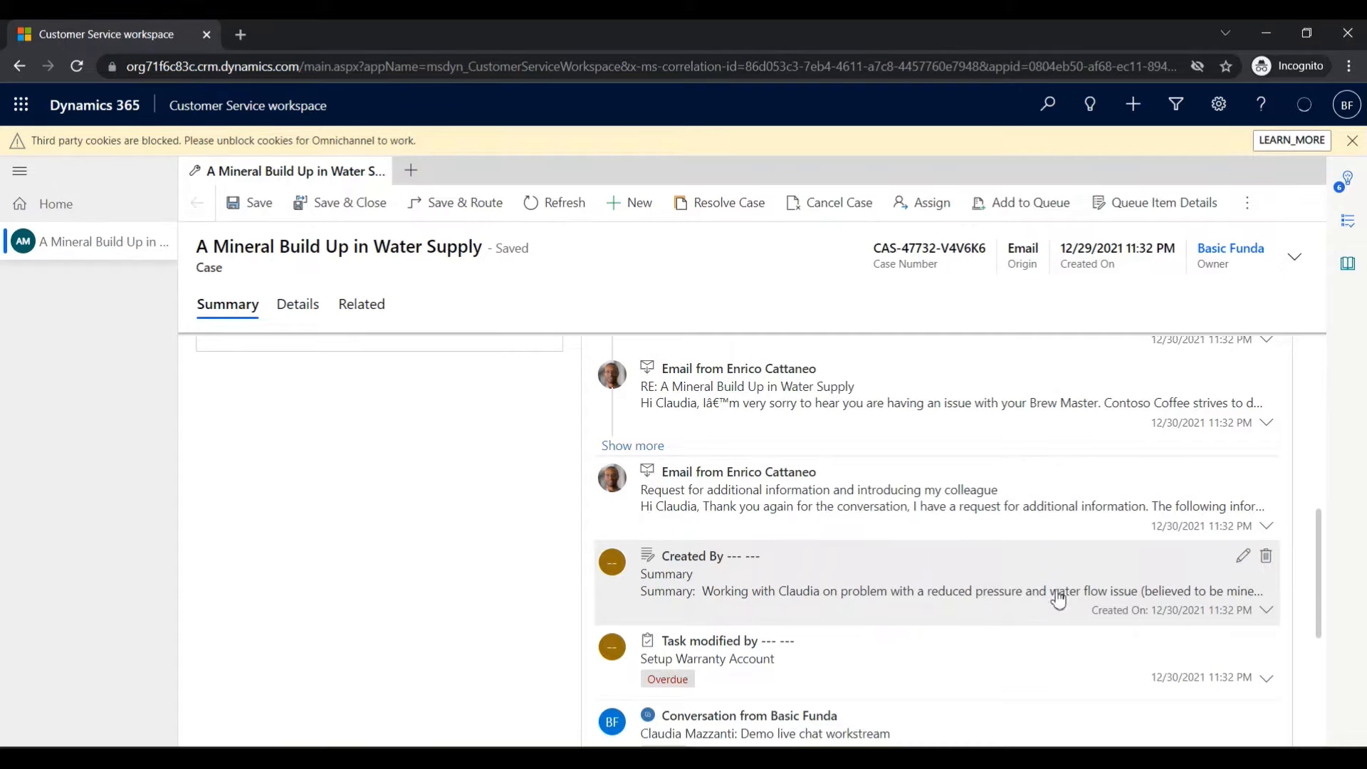
pyautogui.scroll(10, 903, 564)
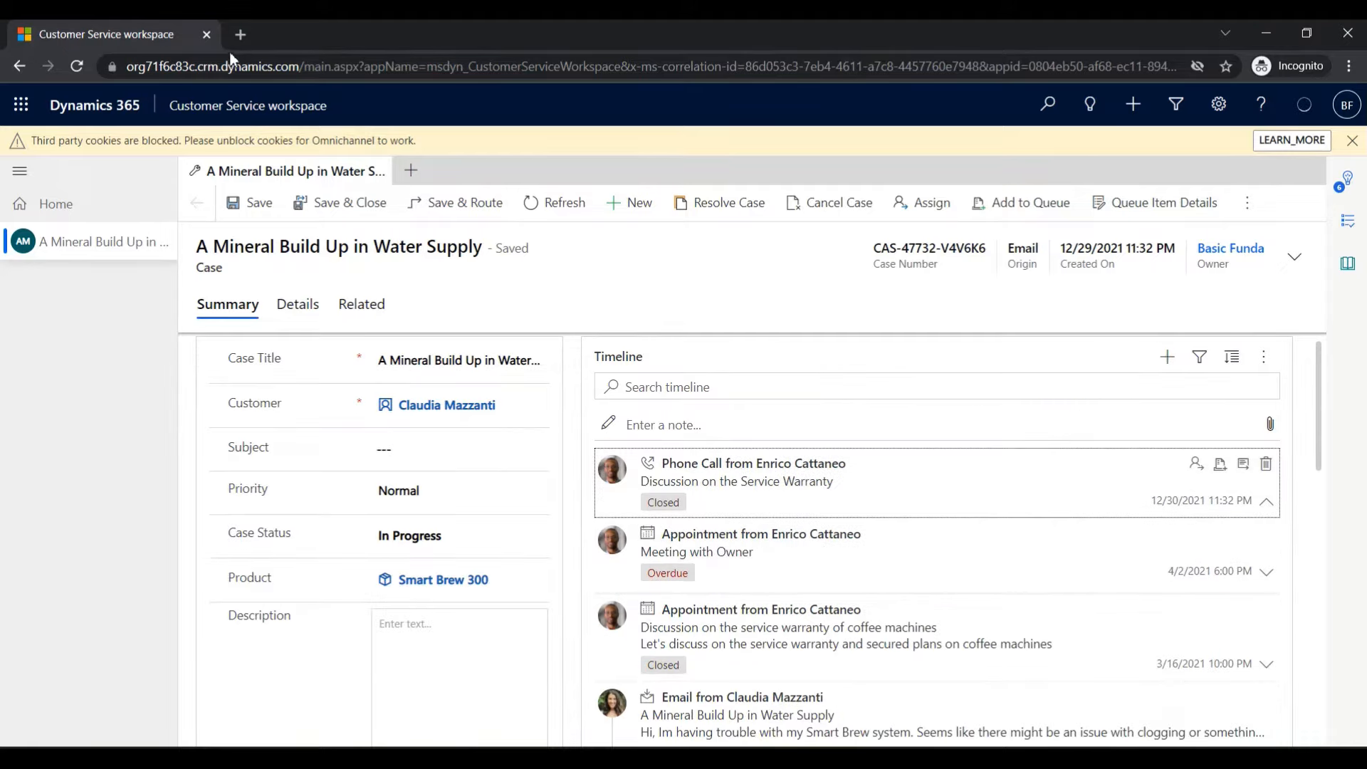
# Open the Power Apps maker portal (make.powerapps.com) in a new browser tab, skipping the account protection setup for now
pyautogui.click(242, 33)
pyautogui.write('make')
pyautogui.press('Return')
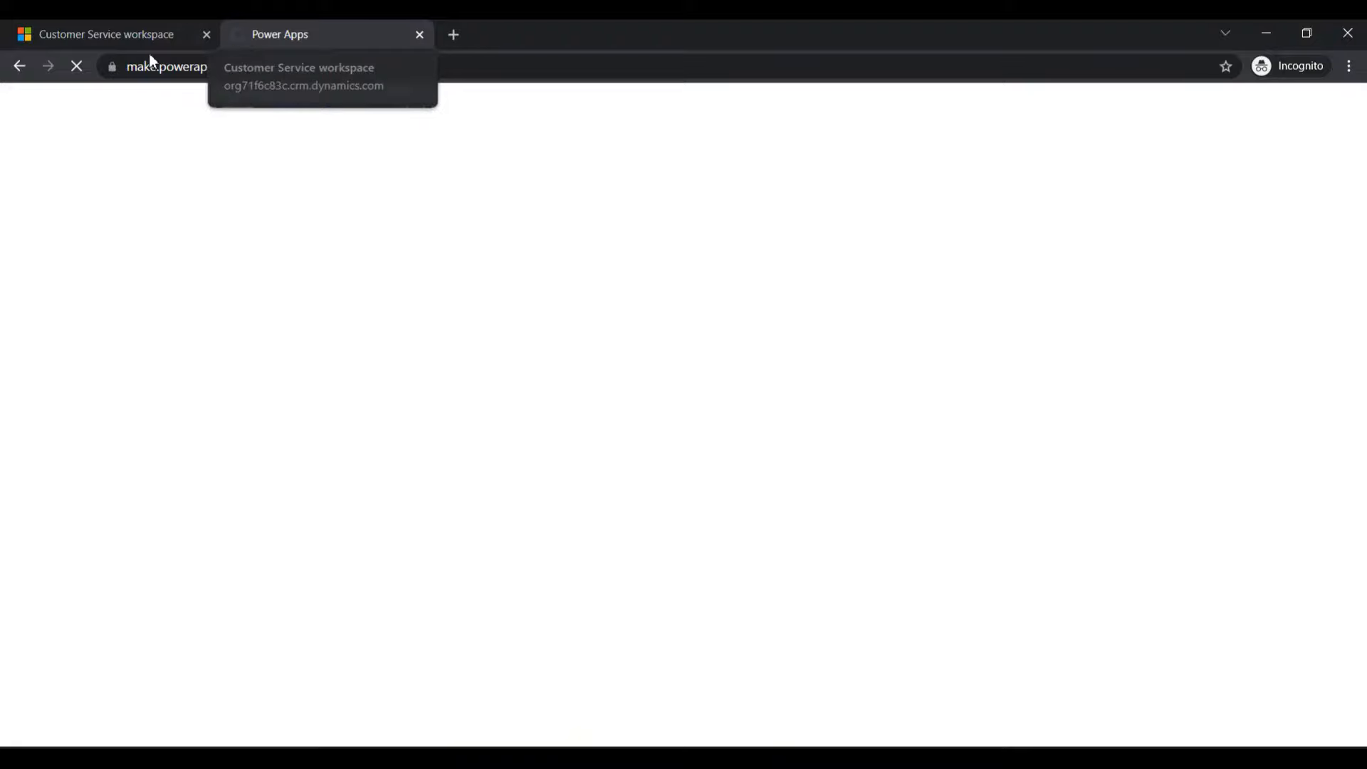
pyautogui.click(116, 37)
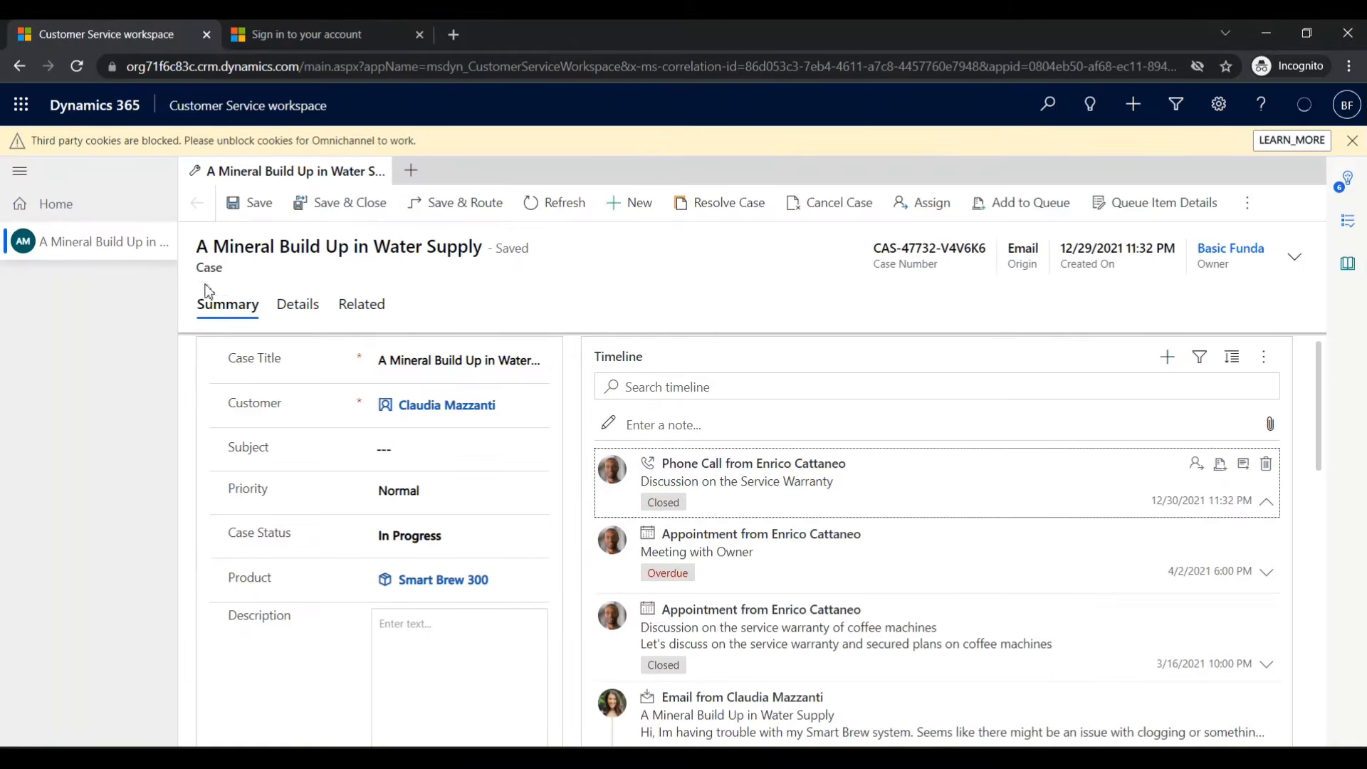
pyautogui.click(307, 30)
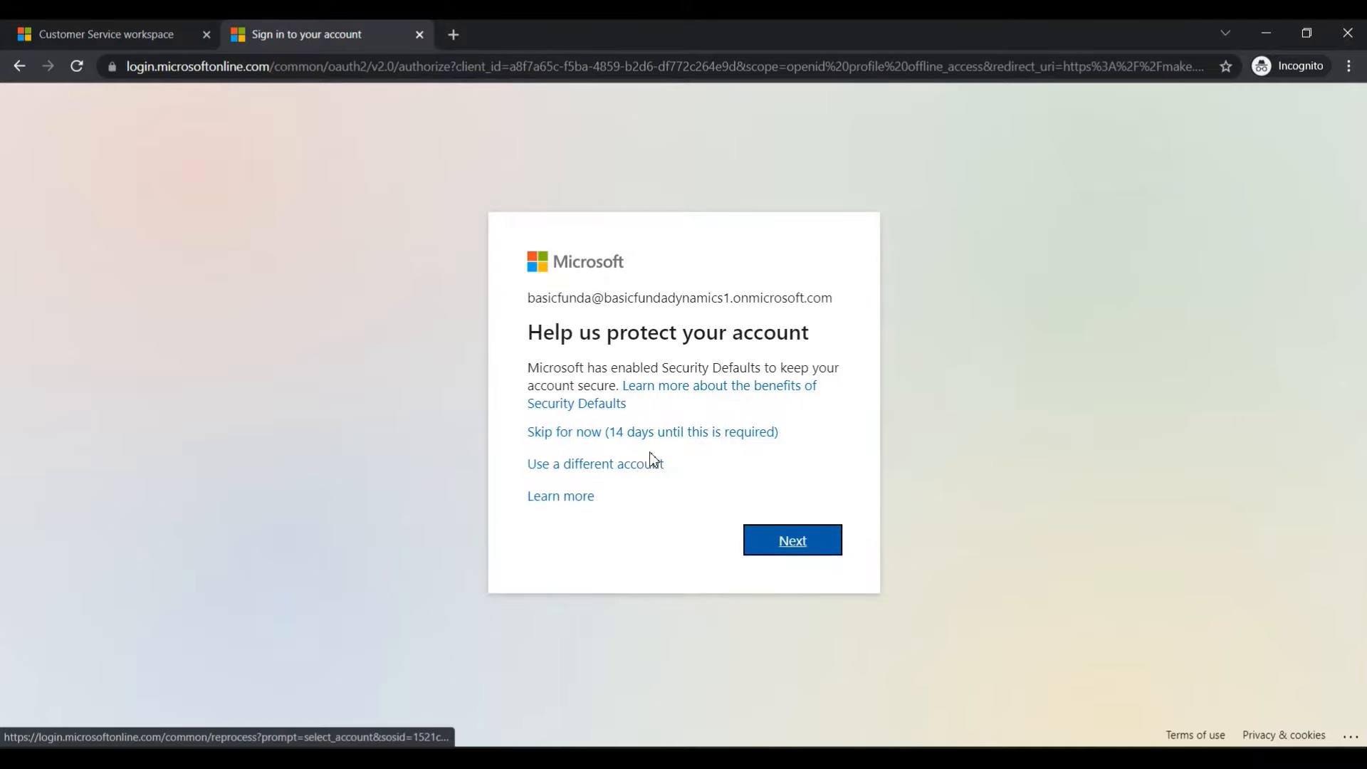
pyautogui.click(653, 436)
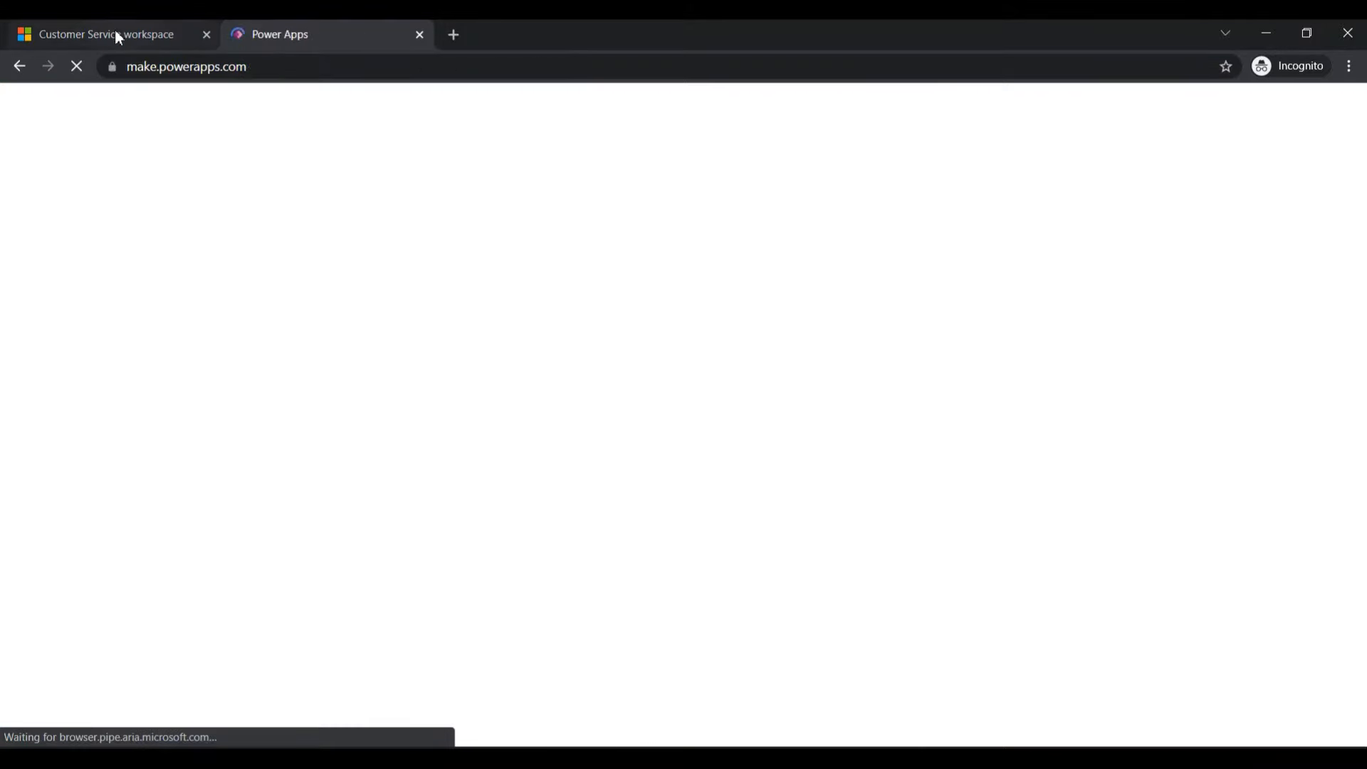
pyautogui.click(116, 34)
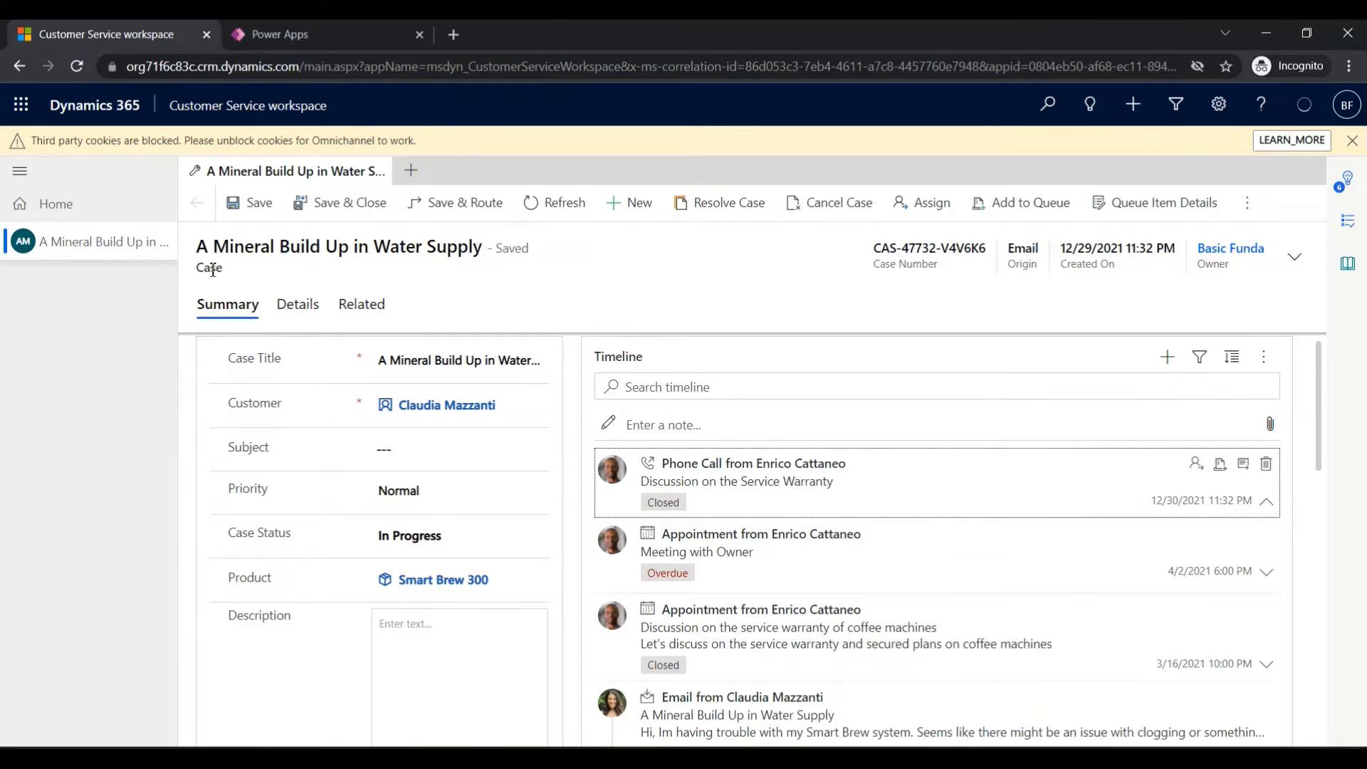
pyautogui.click(300, 33)
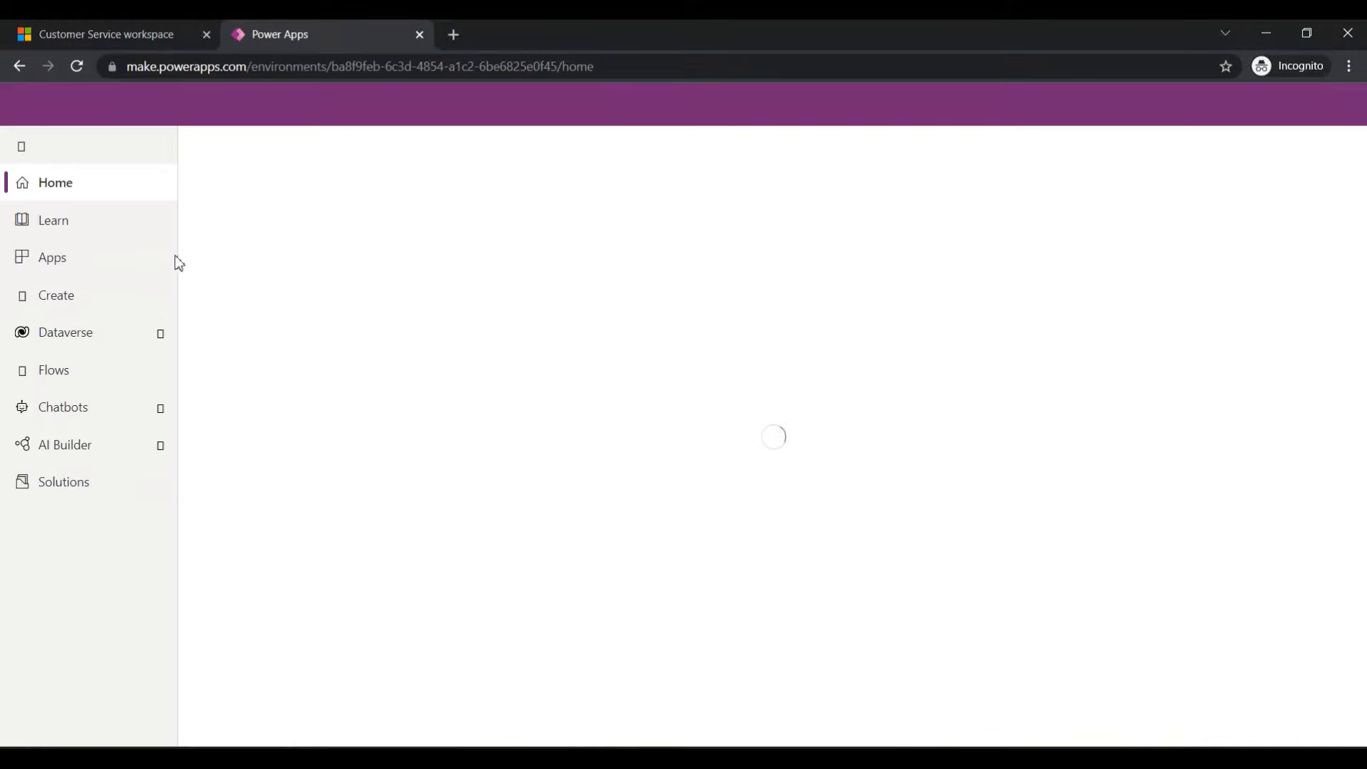
# Open the Case for Multisession experience form of the Case table in the Timeline Customization solution
pyautogui.click(82, 493)
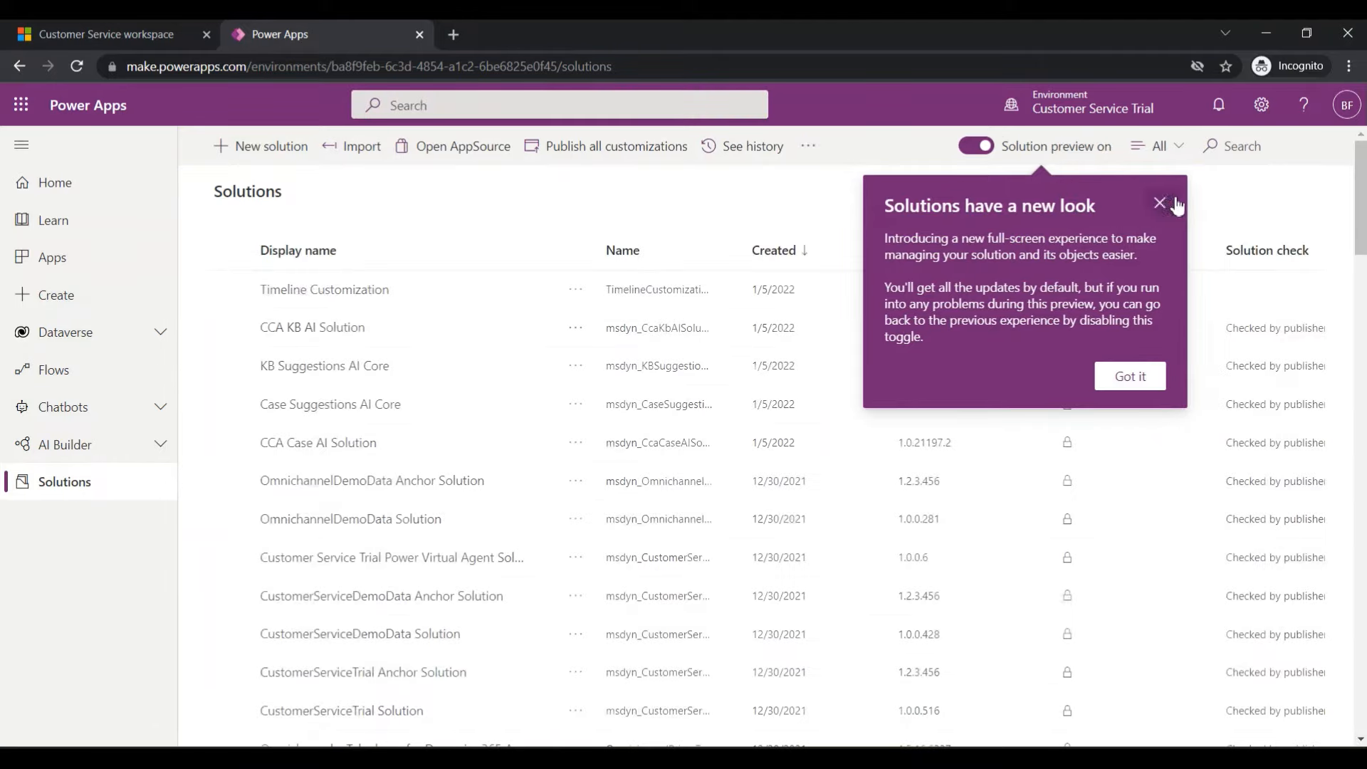
pyautogui.click(1175, 203)
pyautogui.click(370, 302)
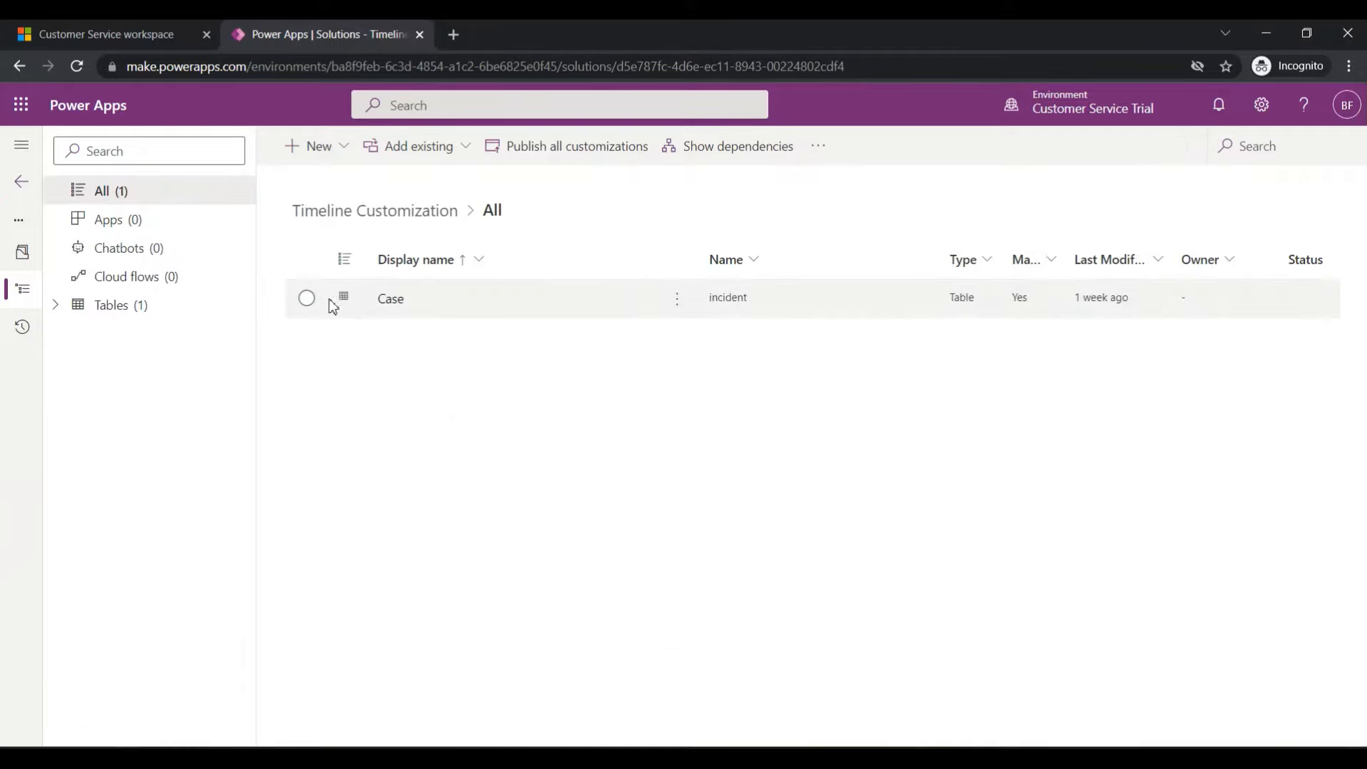
pyautogui.click(393, 305)
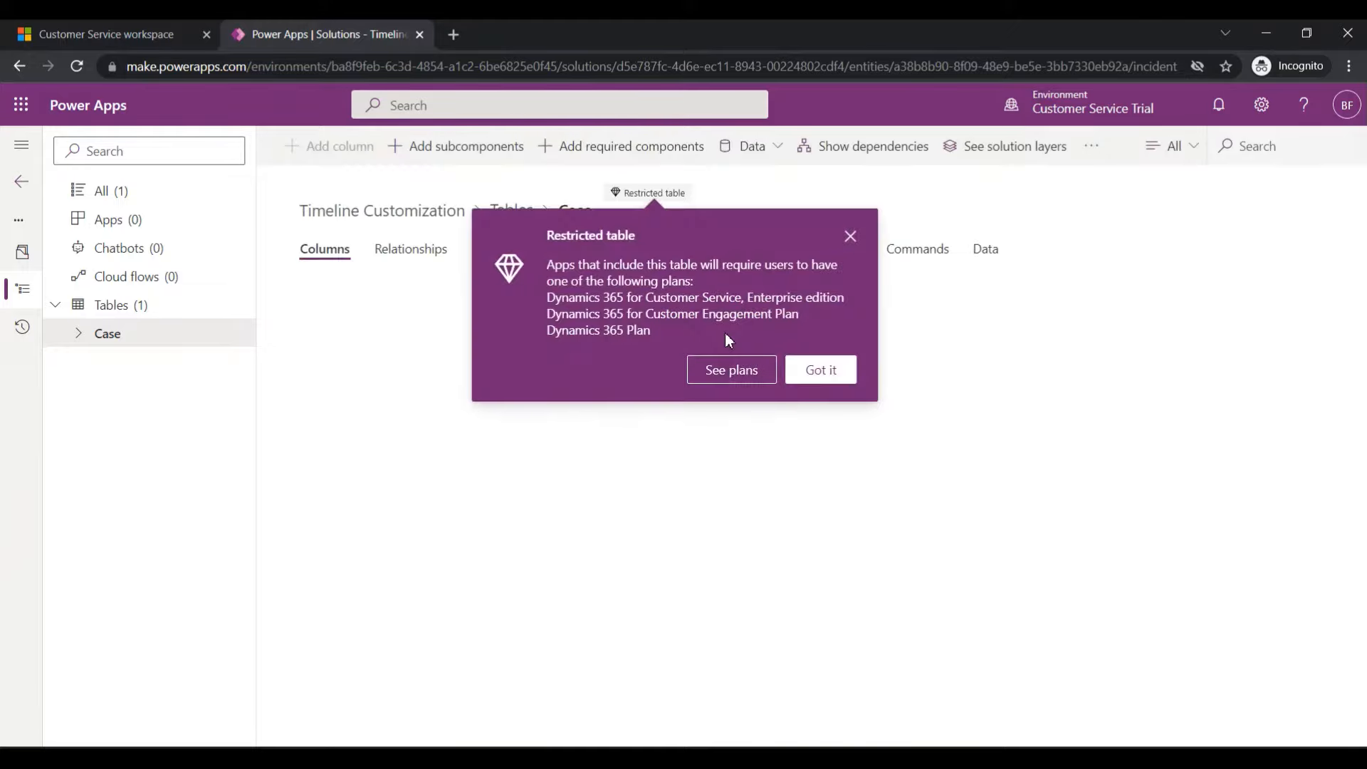
pyautogui.click(848, 239)
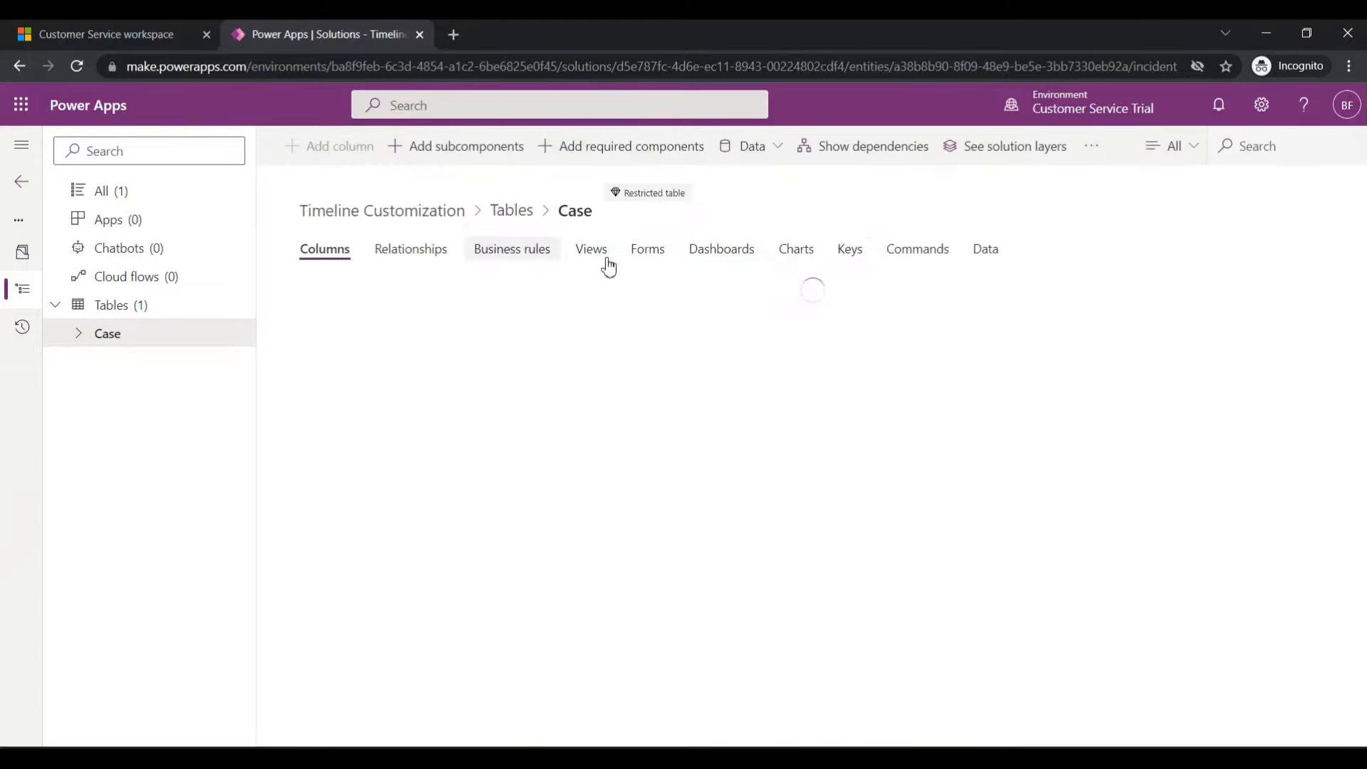
pyautogui.click(659, 259)
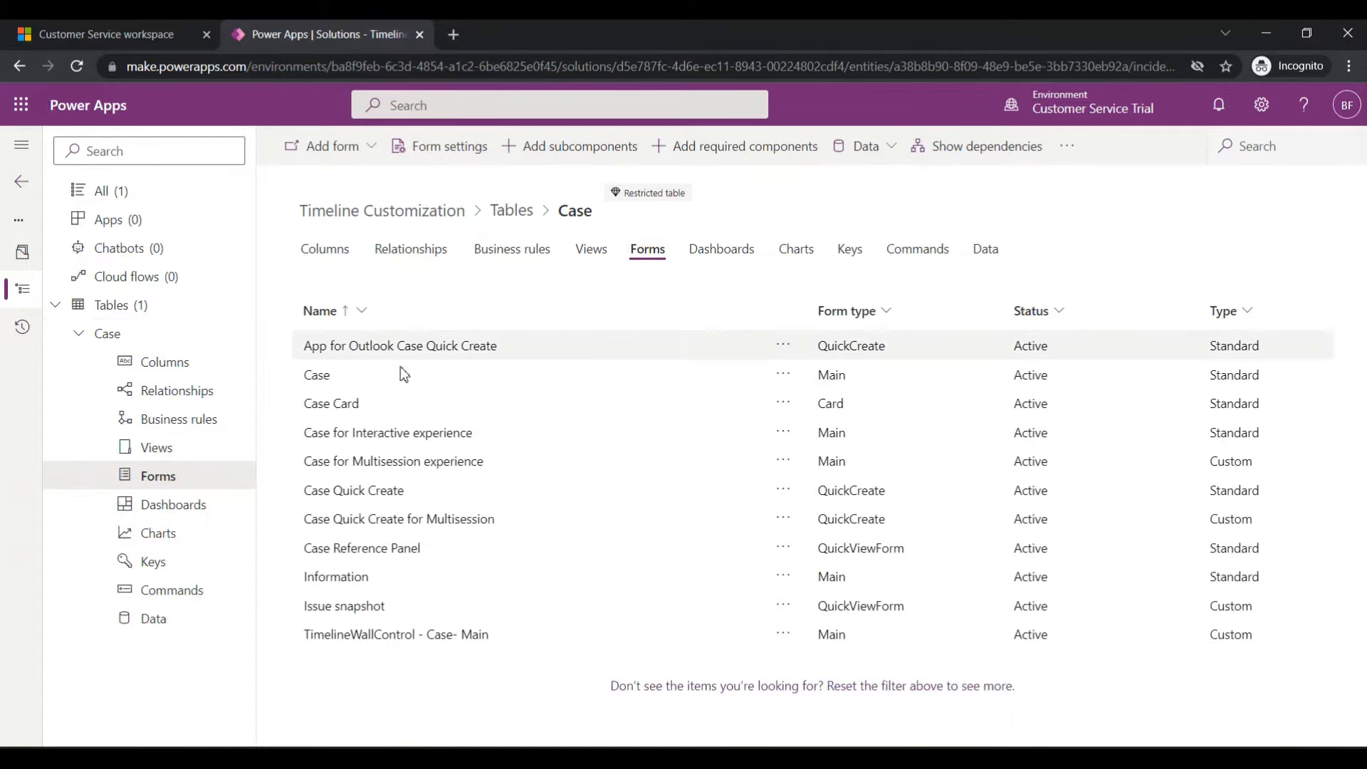
pyautogui.click(396, 461)
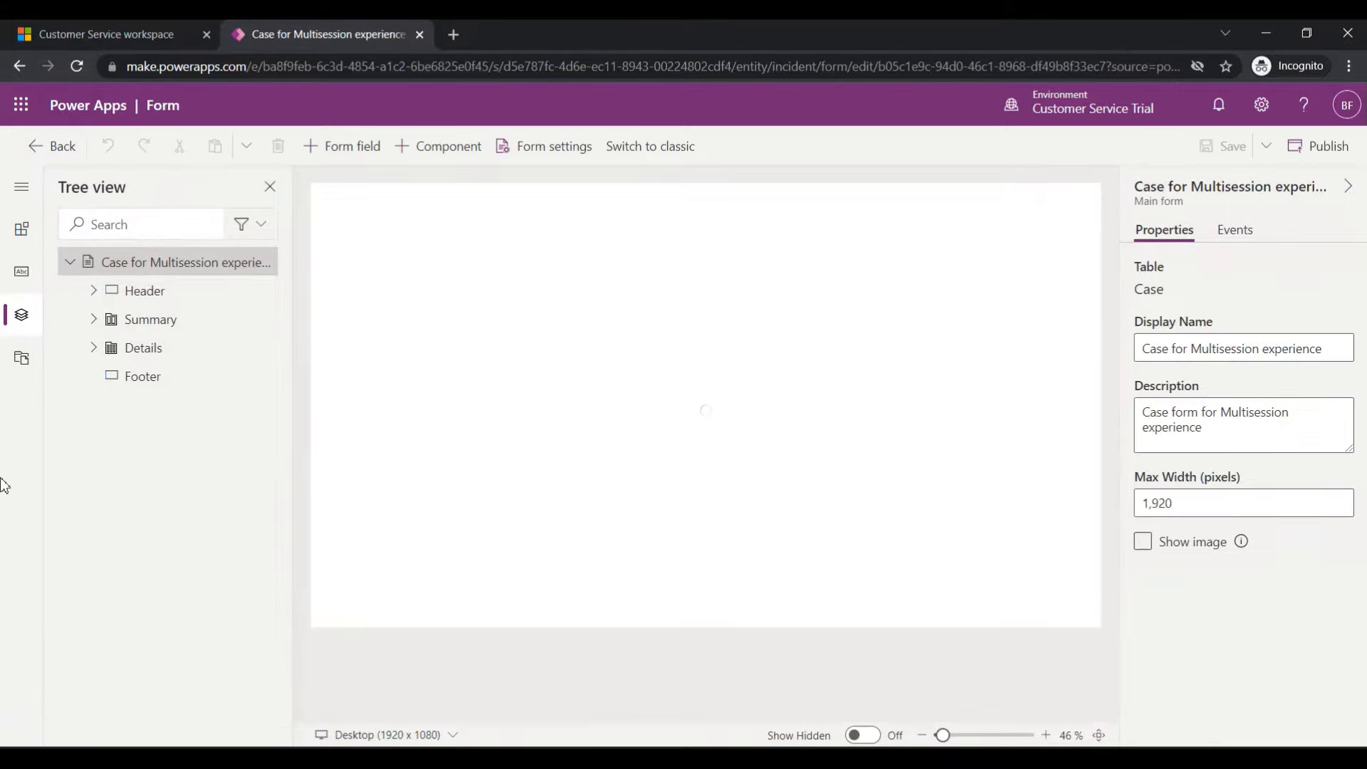
# Select the Conversation Tabs timeline component in the TABS CONTROL section of the form's Summary tab
pyautogui.click(94, 320)
pyautogui.click(101, 36)
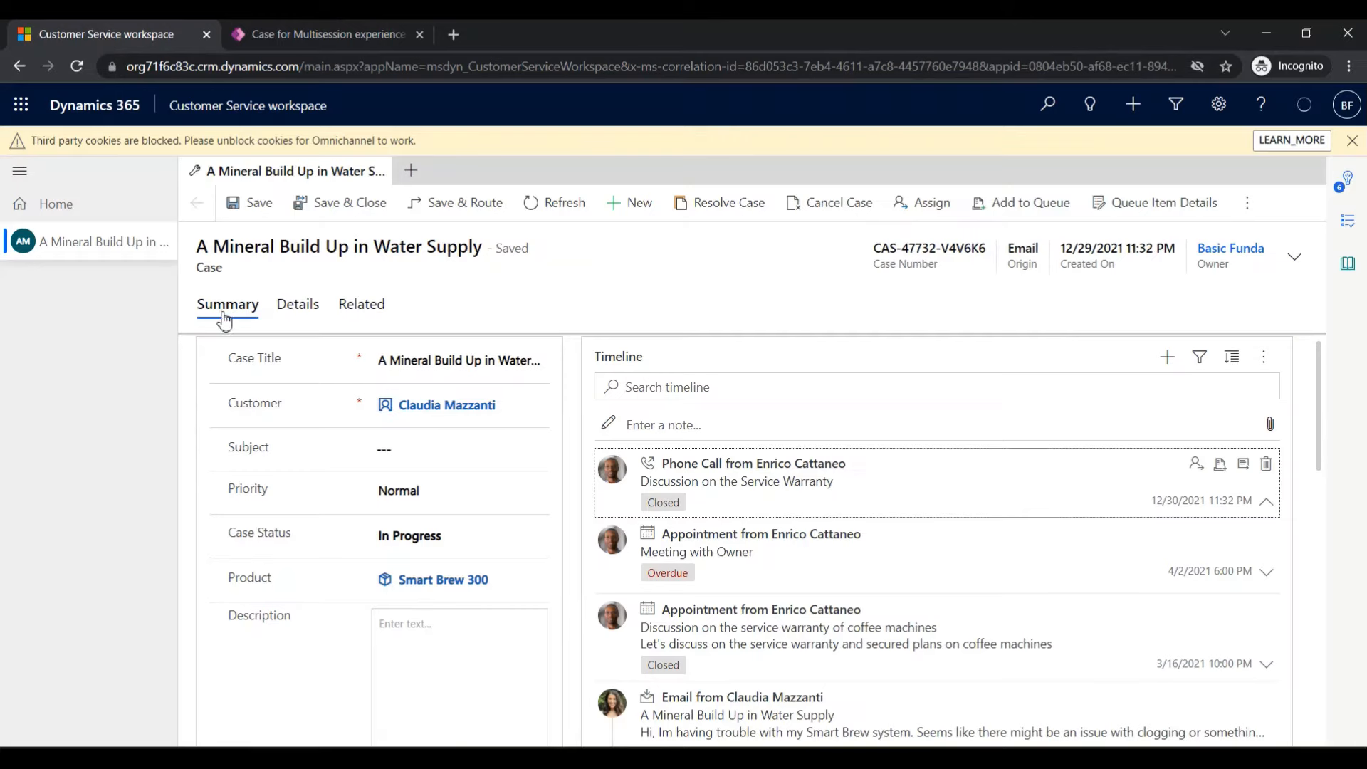
pyautogui.click(305, 33)
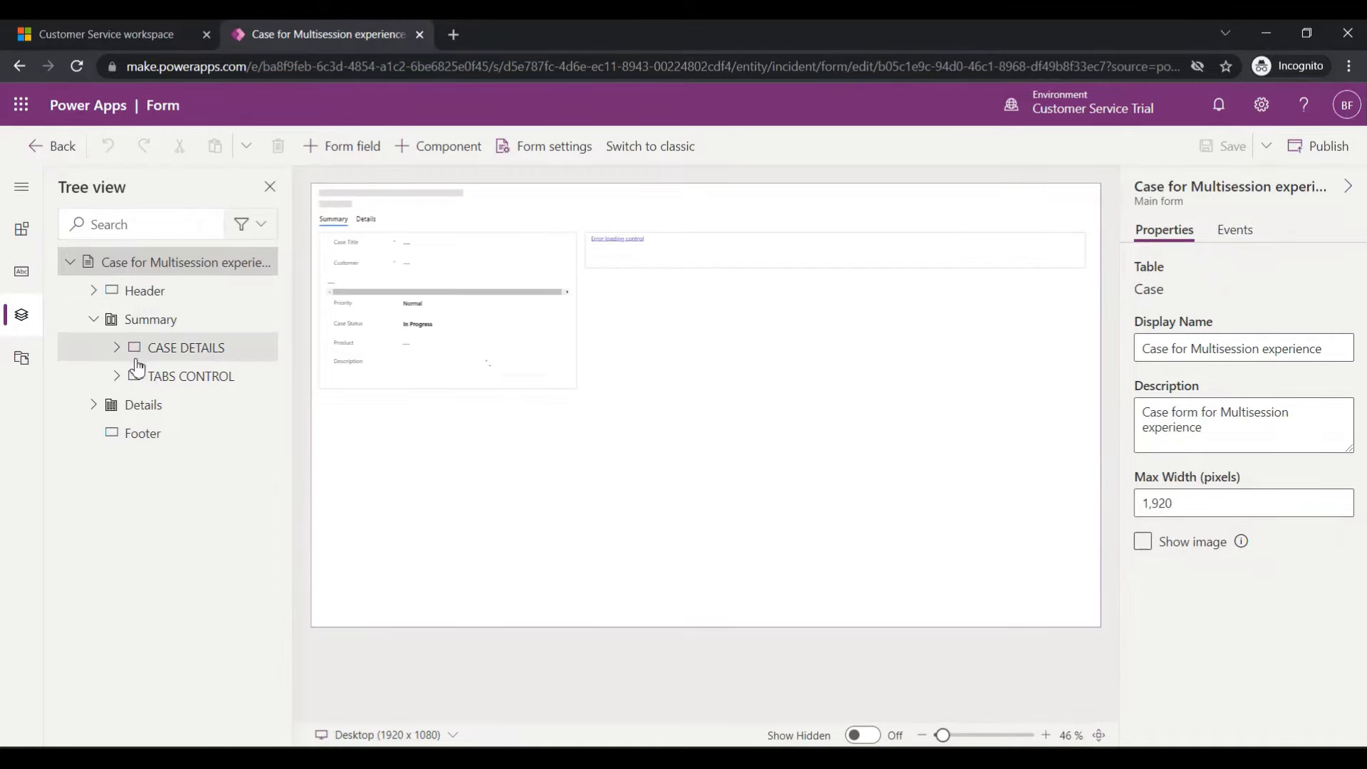
pyautogui.click(117, 375)
pyautogui.click(170, 385)
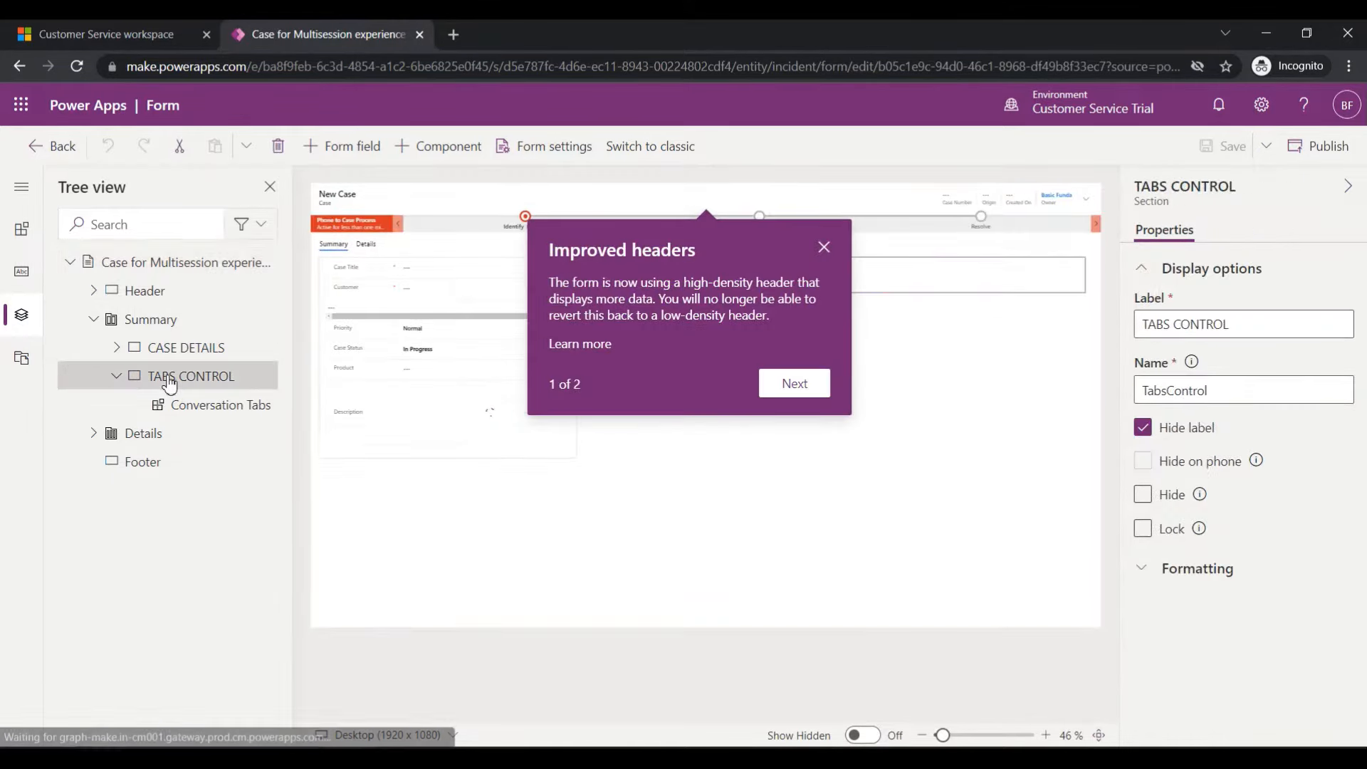
pyautogui.click(823, 247)
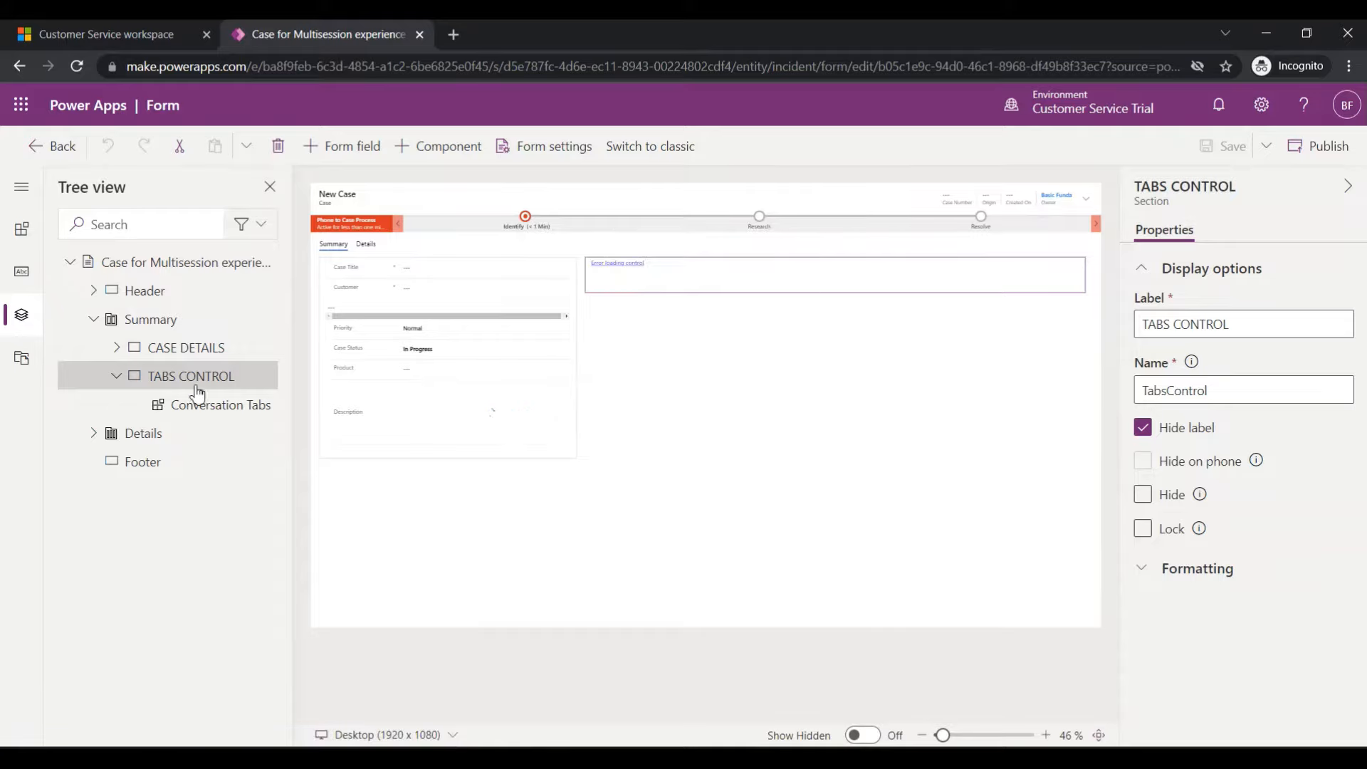
pyautogui.click(675, 277)
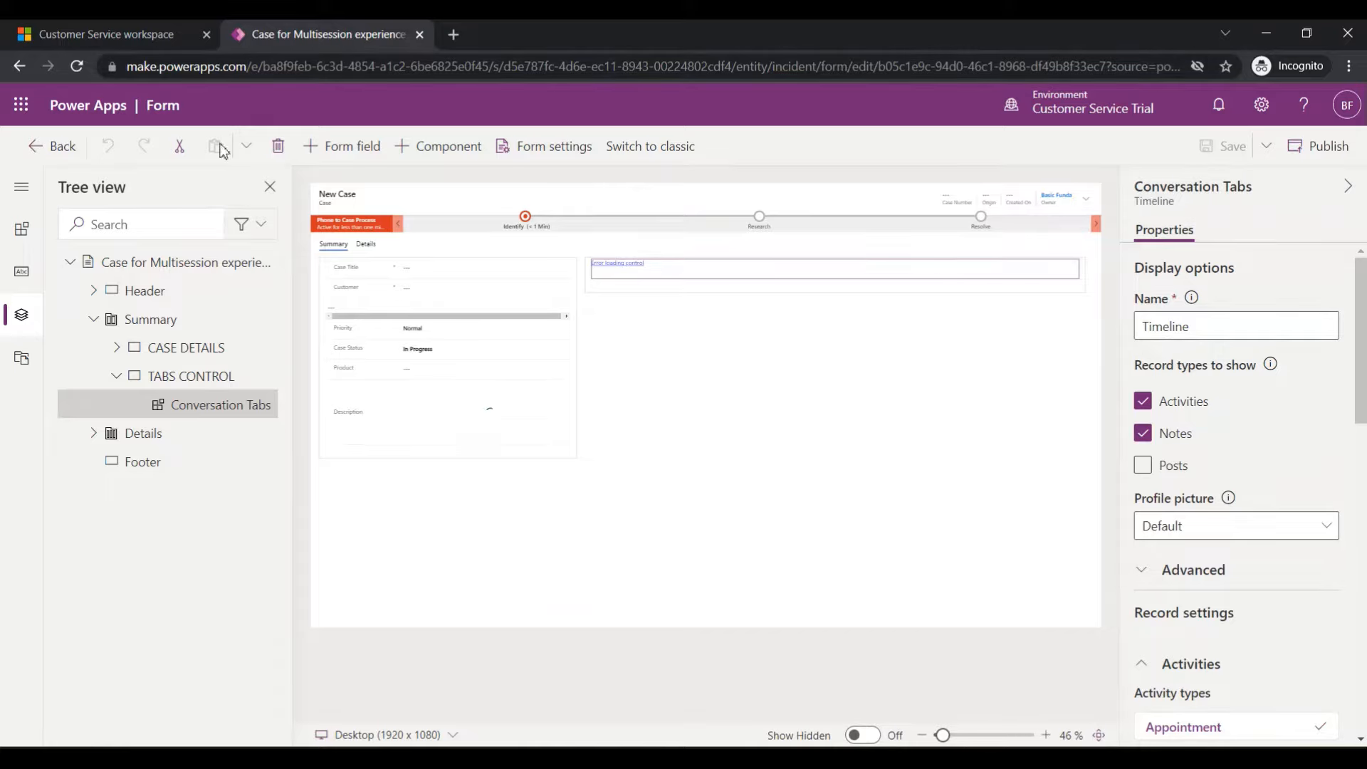
# Compare the form with the live case and examine the properties of the Product and Case Title fields
pyautogui.click(112, 31)
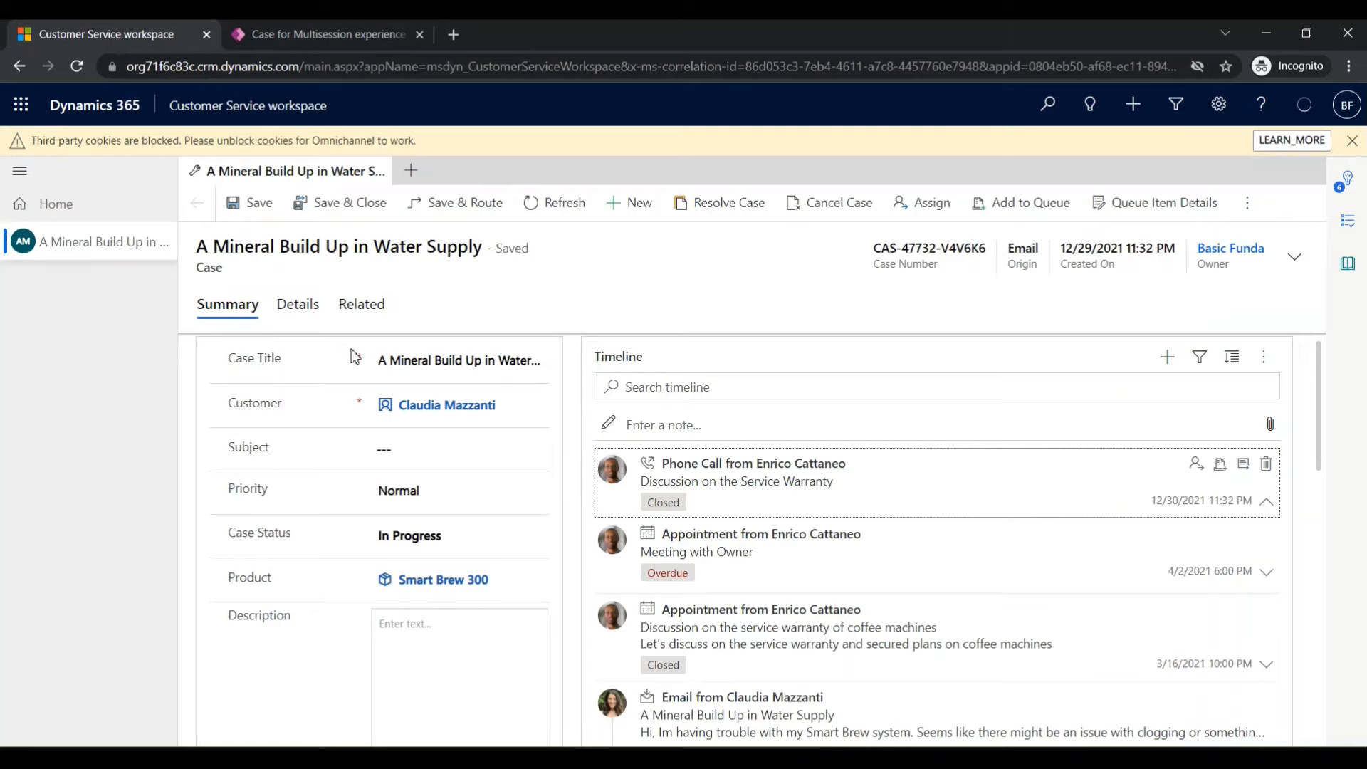
pyautogui.click(299, 34)
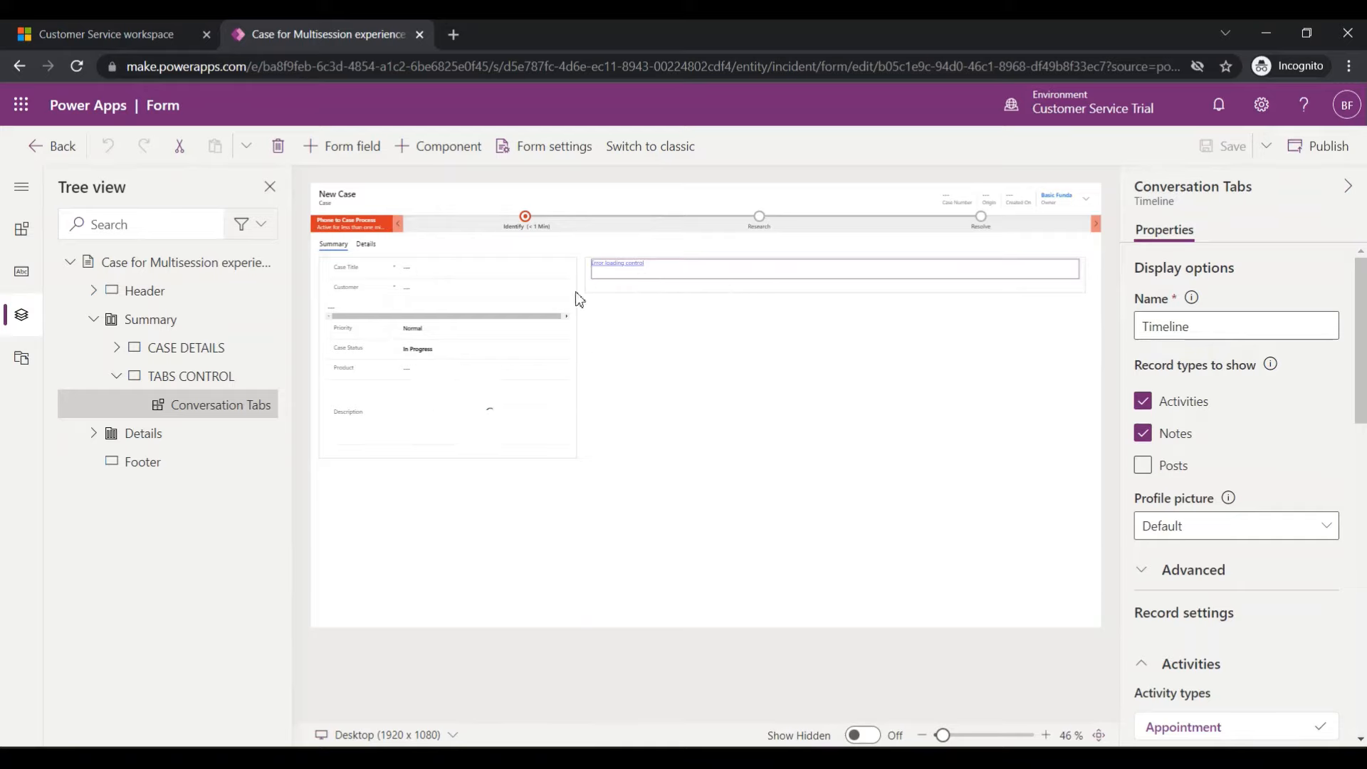
pyautogui.click(463, 378)
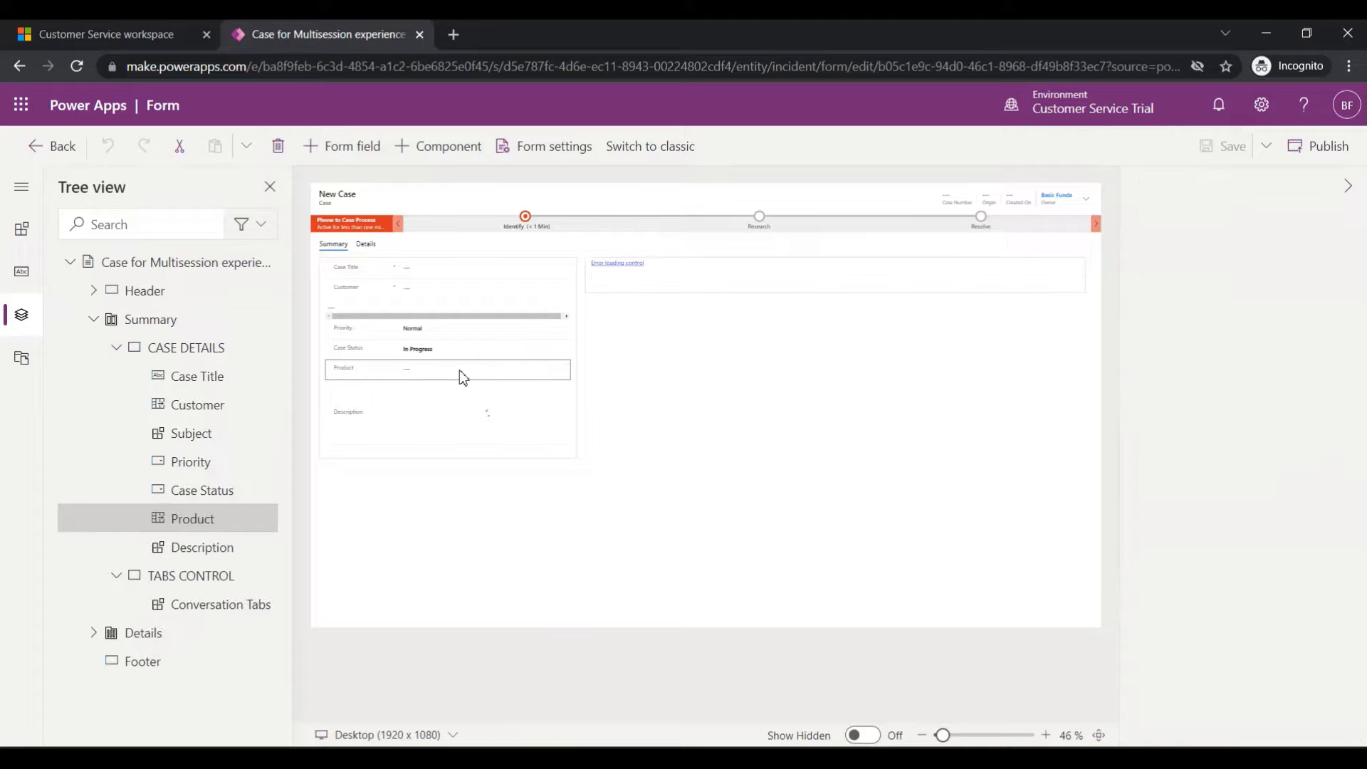
pyautogui.click(440, 269)
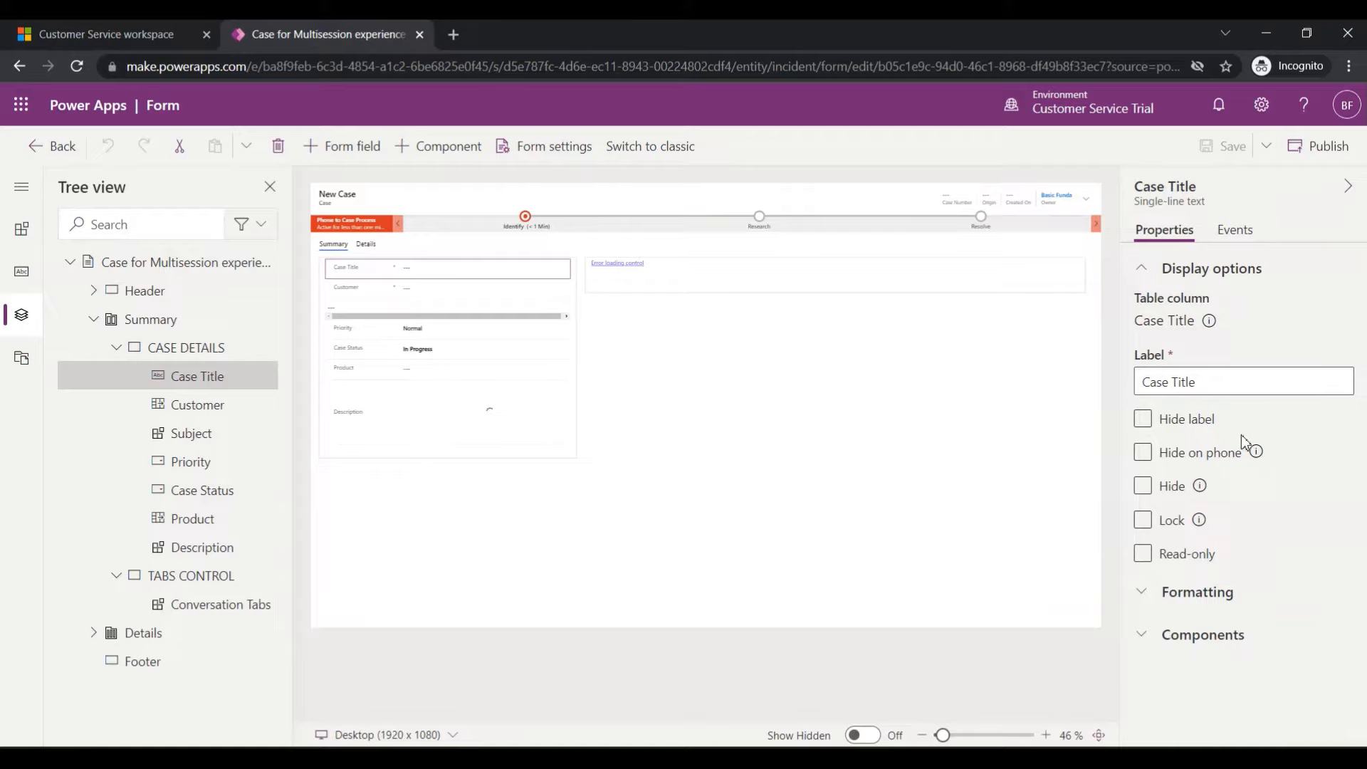
# Reselect the Conversation Tabs timeline and review its record types to show and activity types
pyautogui.click(767, 277)
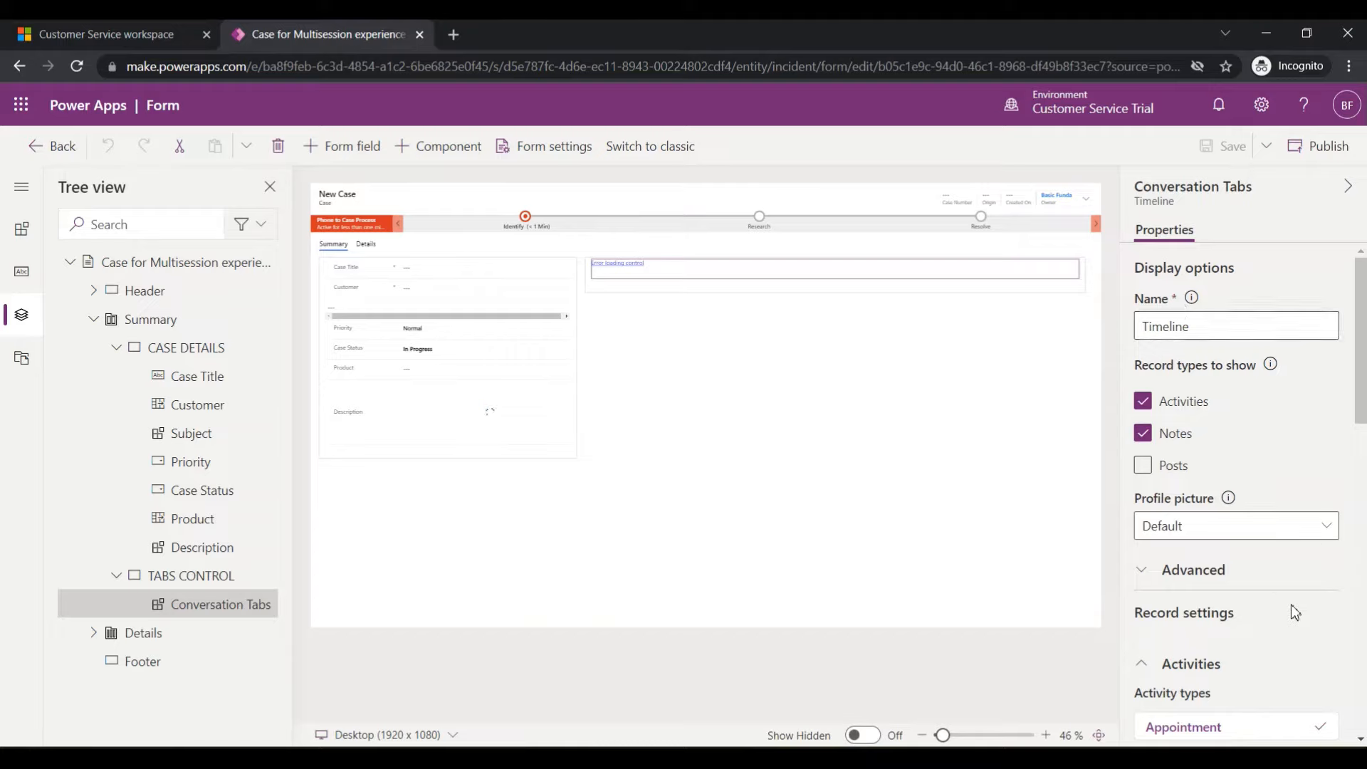
pyautogui.scroll(-3, 1292, 604)
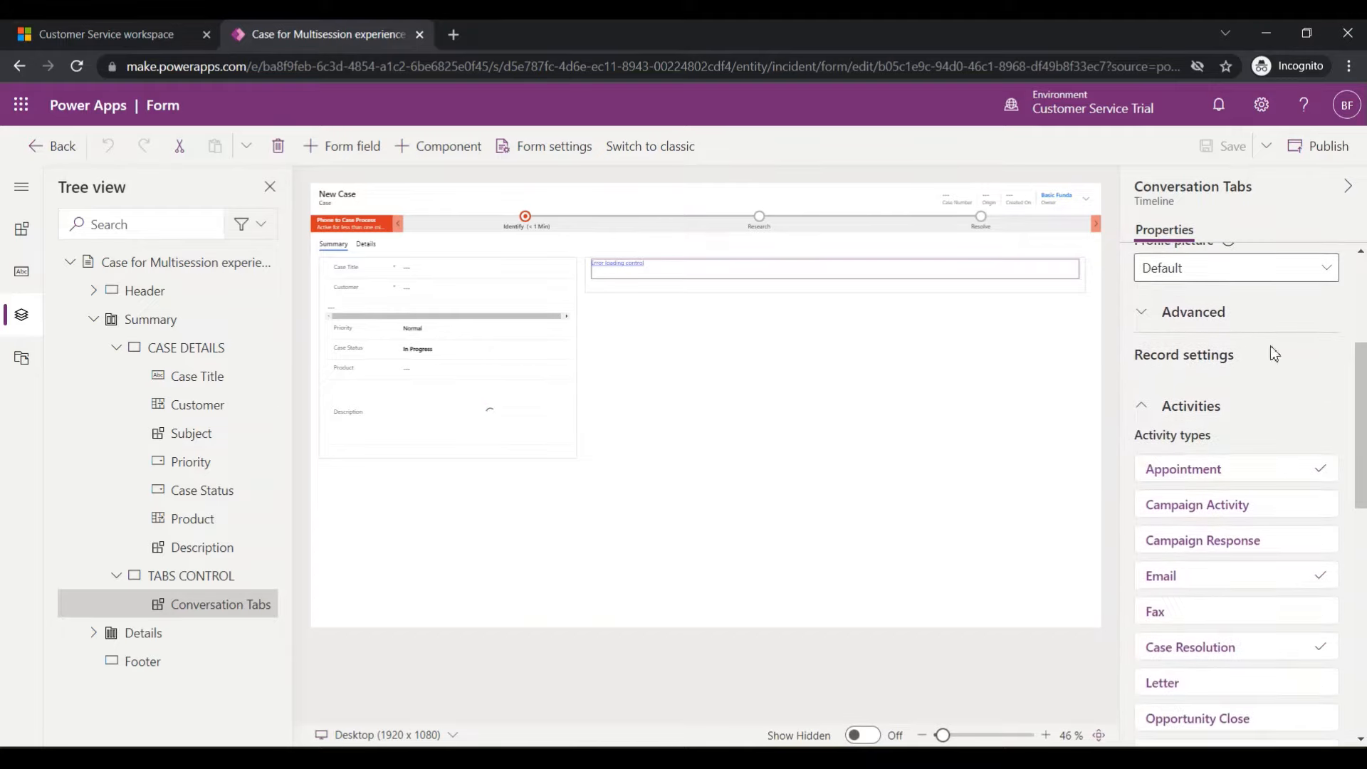
pyautogui.scroll(3, 1274, 353)
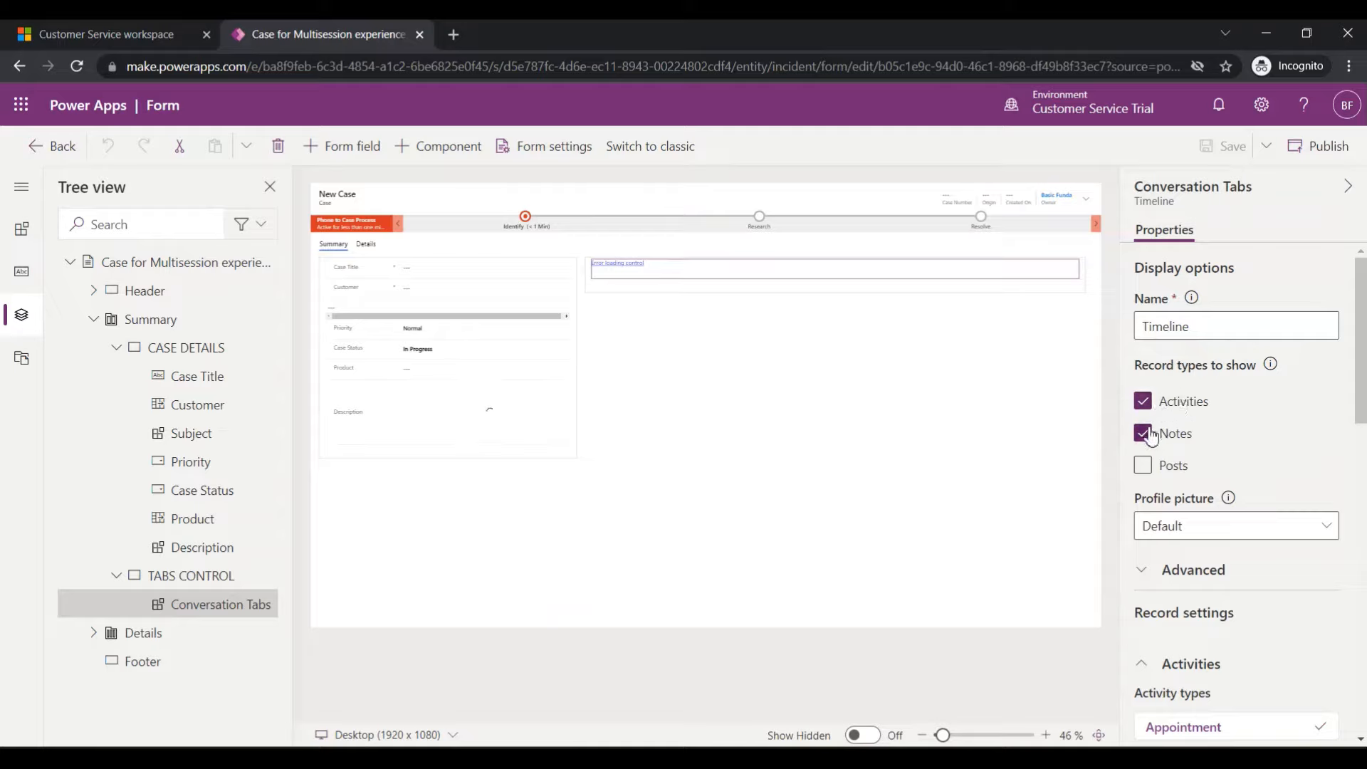
# Check the live case's timeline creation options, and enable Posts as a record type to show in the form's timeline
pyautogui.click(148, 39)
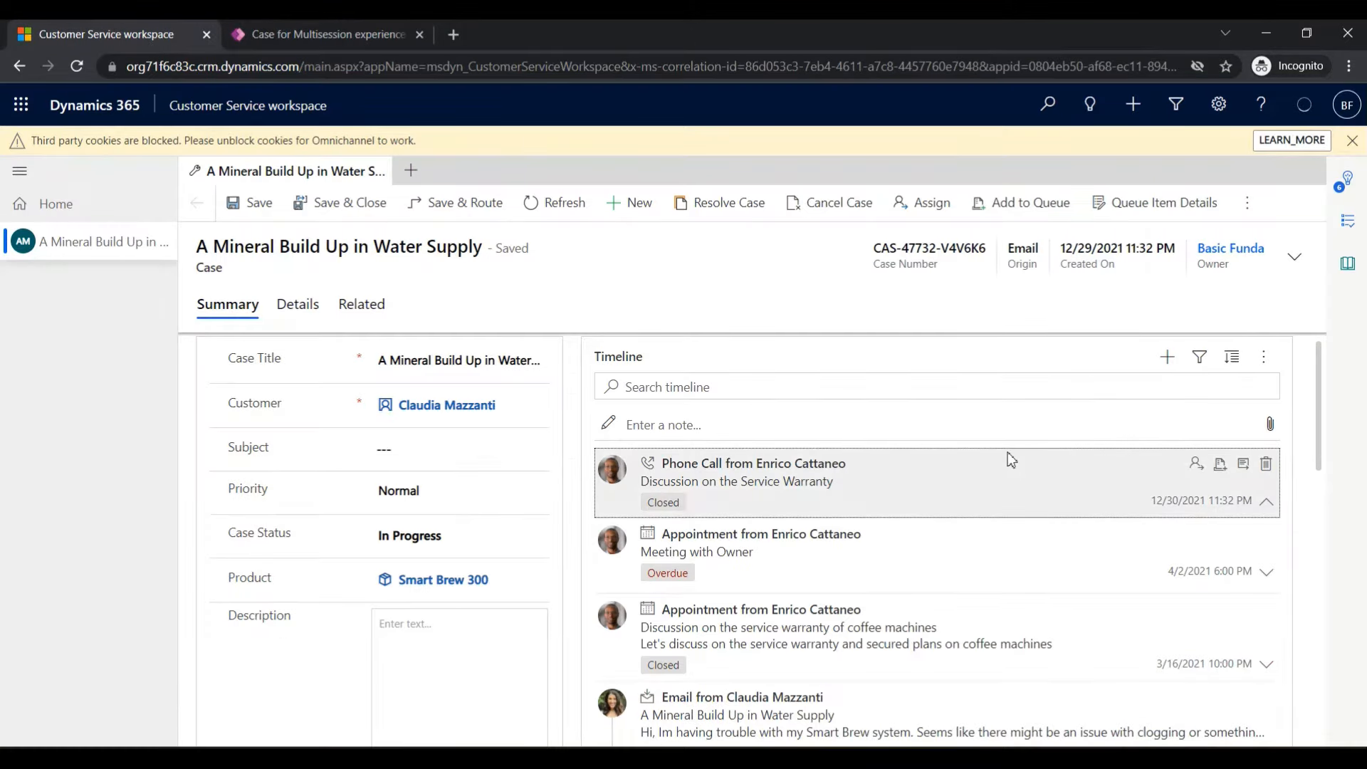
pyautogui.click(1168, 357)
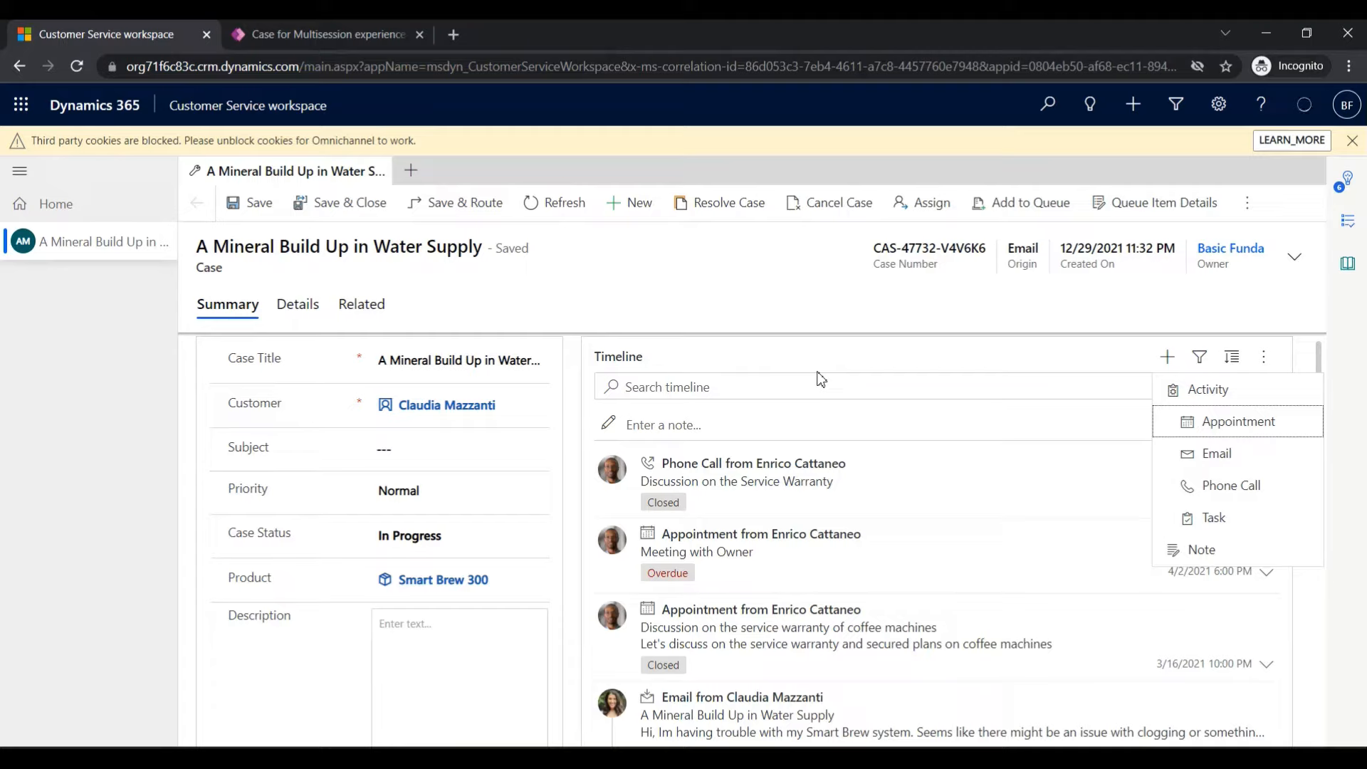
pyautogui.click(356, 37)
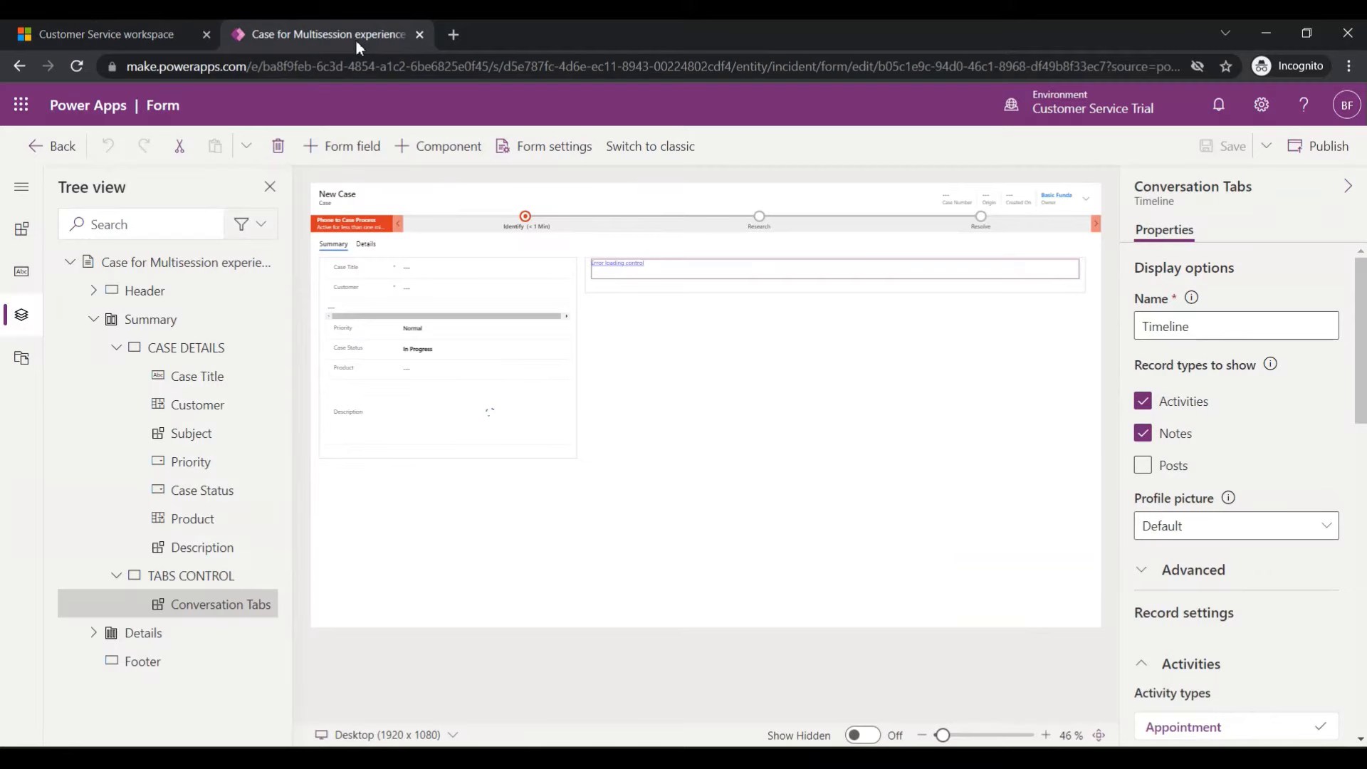
pyautogui.click(1143, 468)
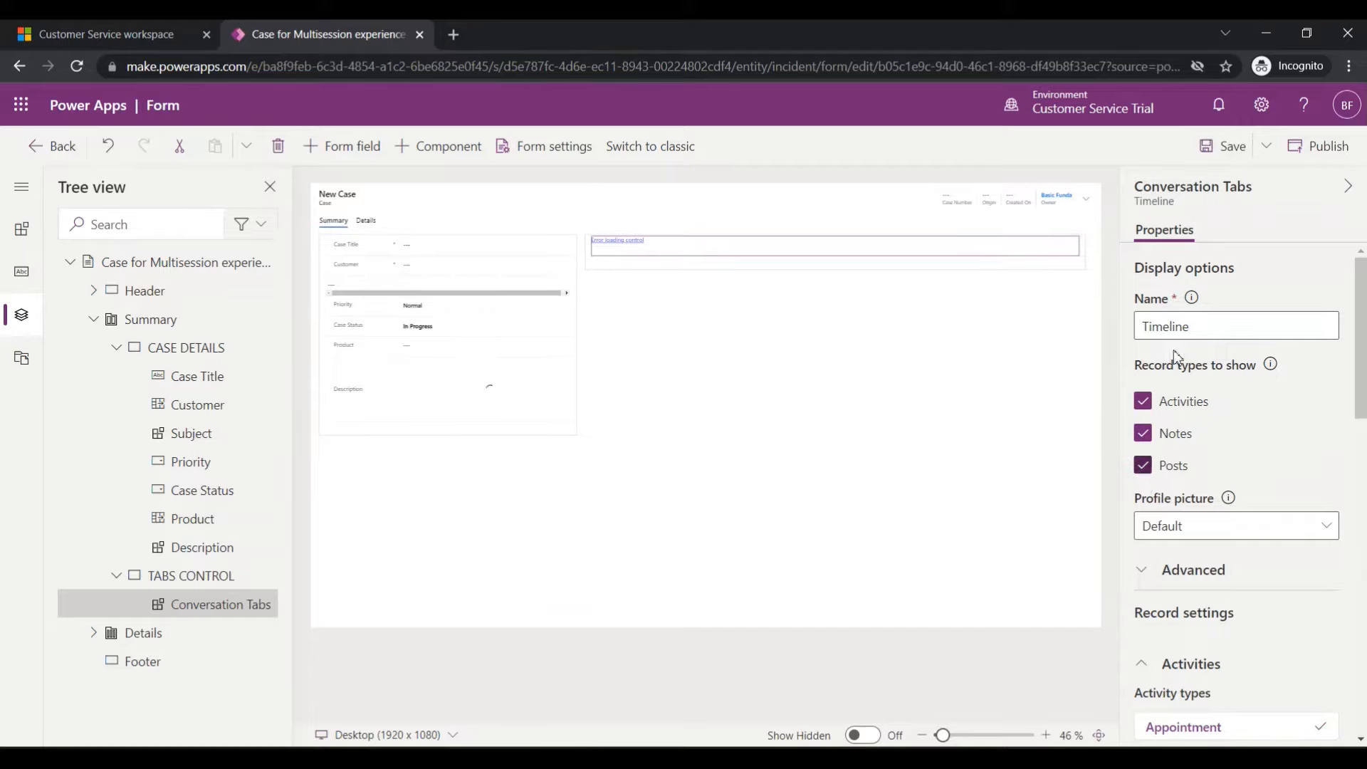
# Save and publish the Case for Multisession experience form with the updated timeline record types
pyautogui.rightClick(1225, 148)
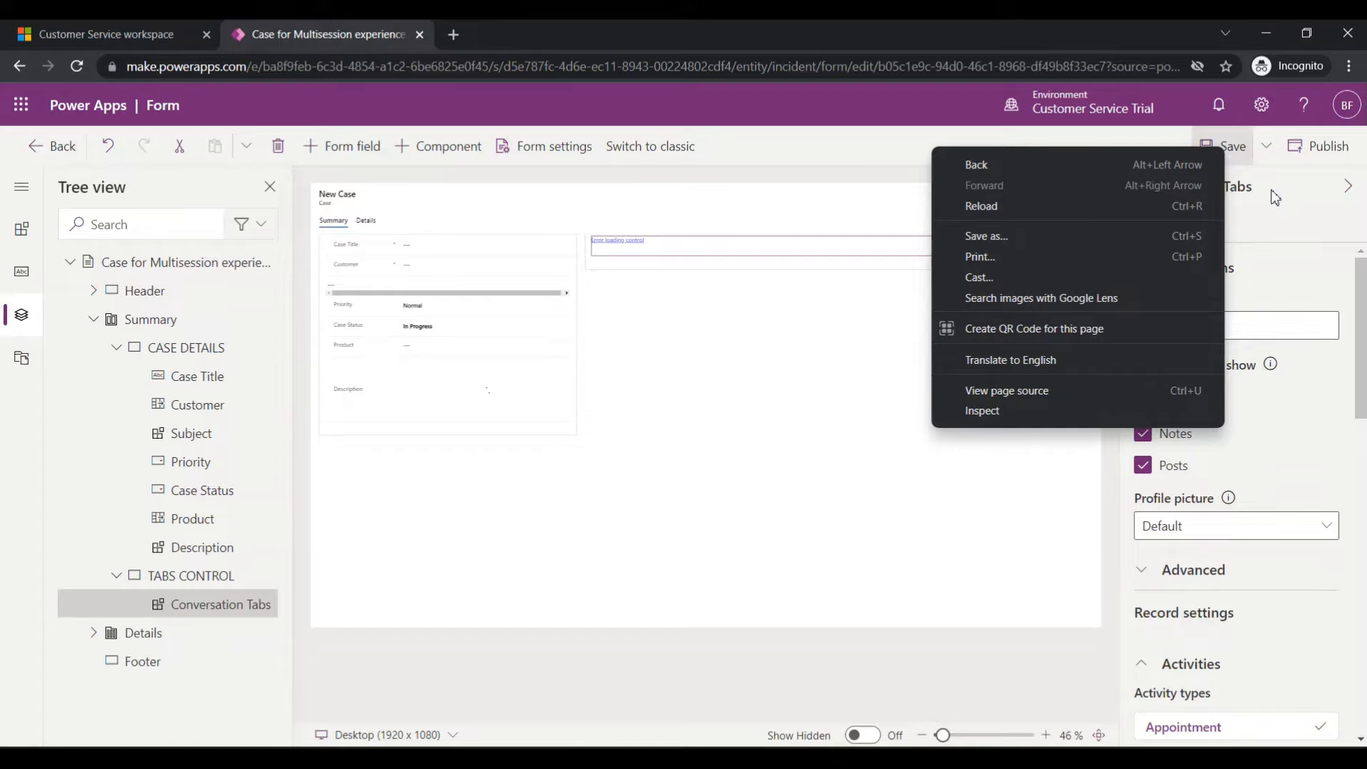
pyautogui.click(1275, 233)
pyautogui.click(1226, 146)
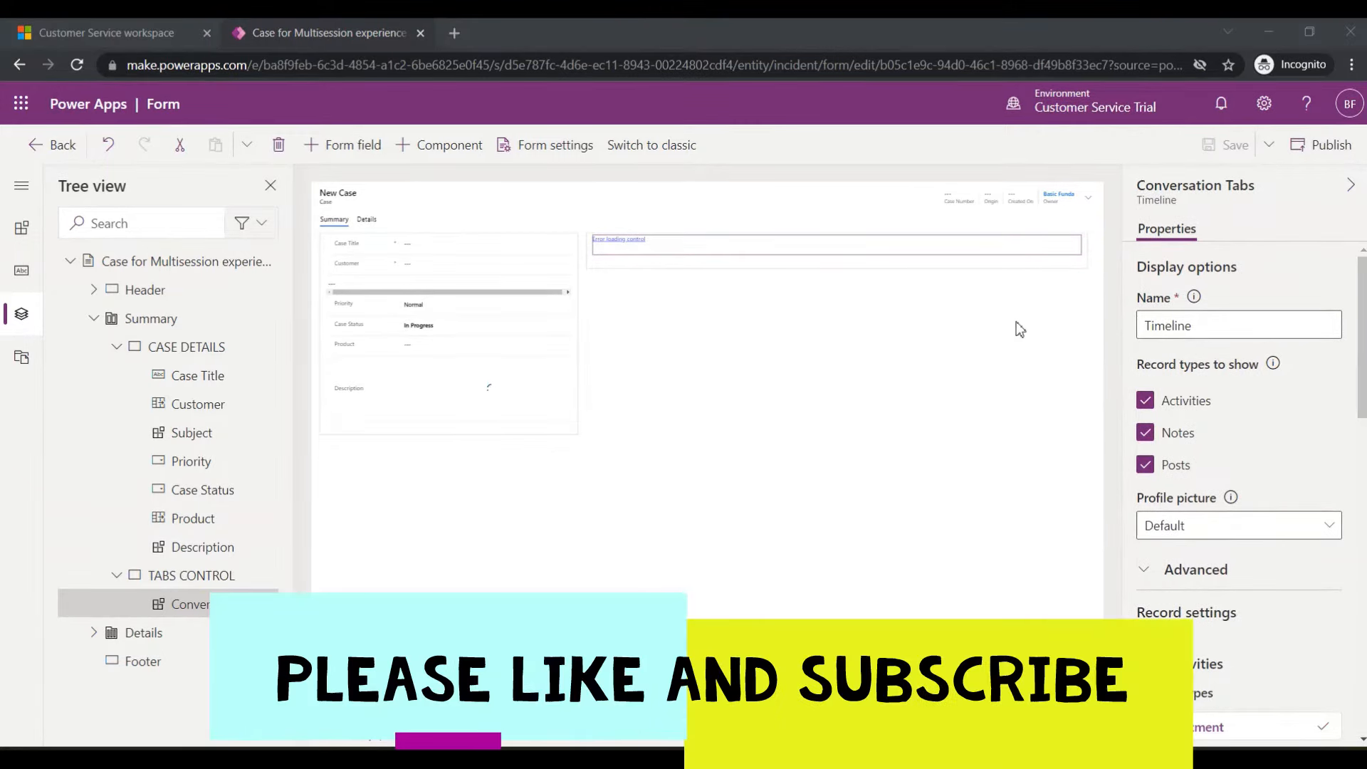
pyautogui.click(1324, 150)
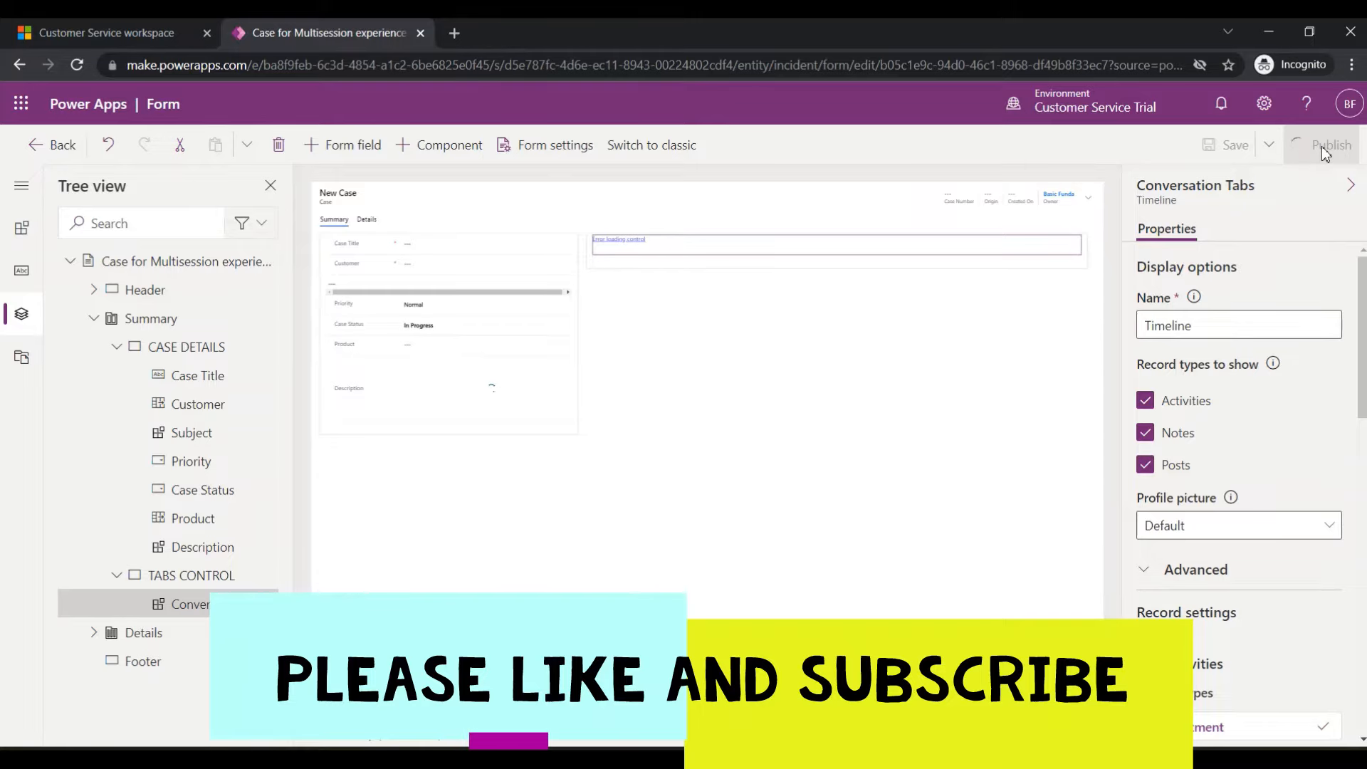
# Check which creation options the live case's timeline offers in the Customer Service workspace
pyautogui.click(122, 39)
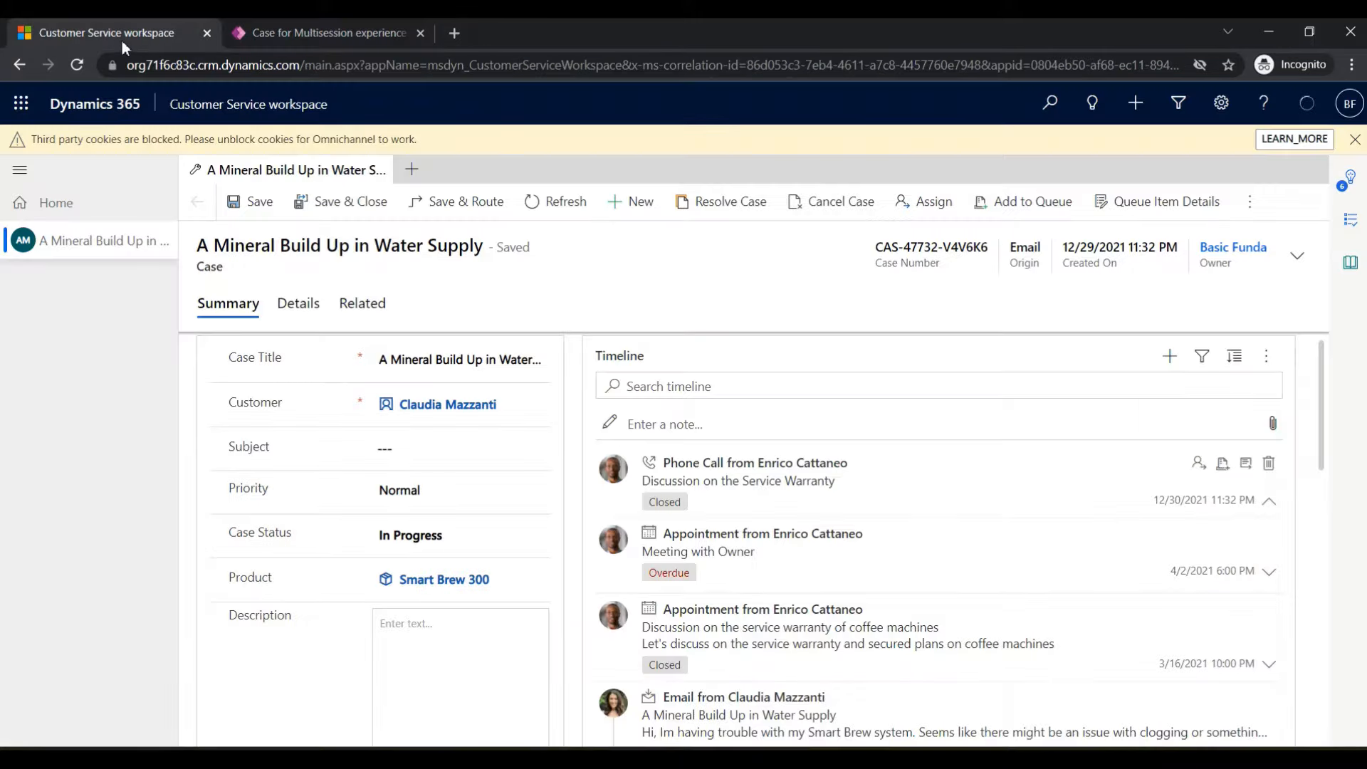
pyautogui.click(1170, 356)
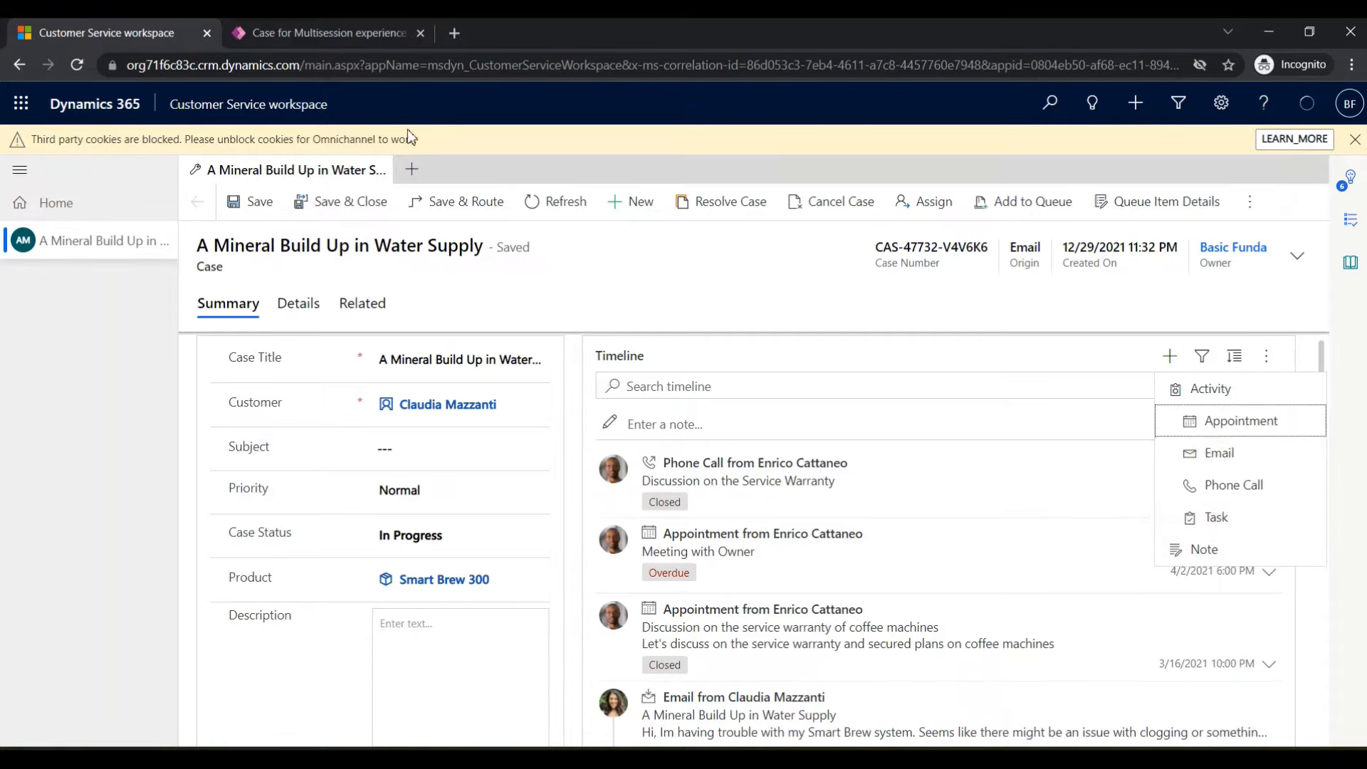
pyautogui.click(289, 26)
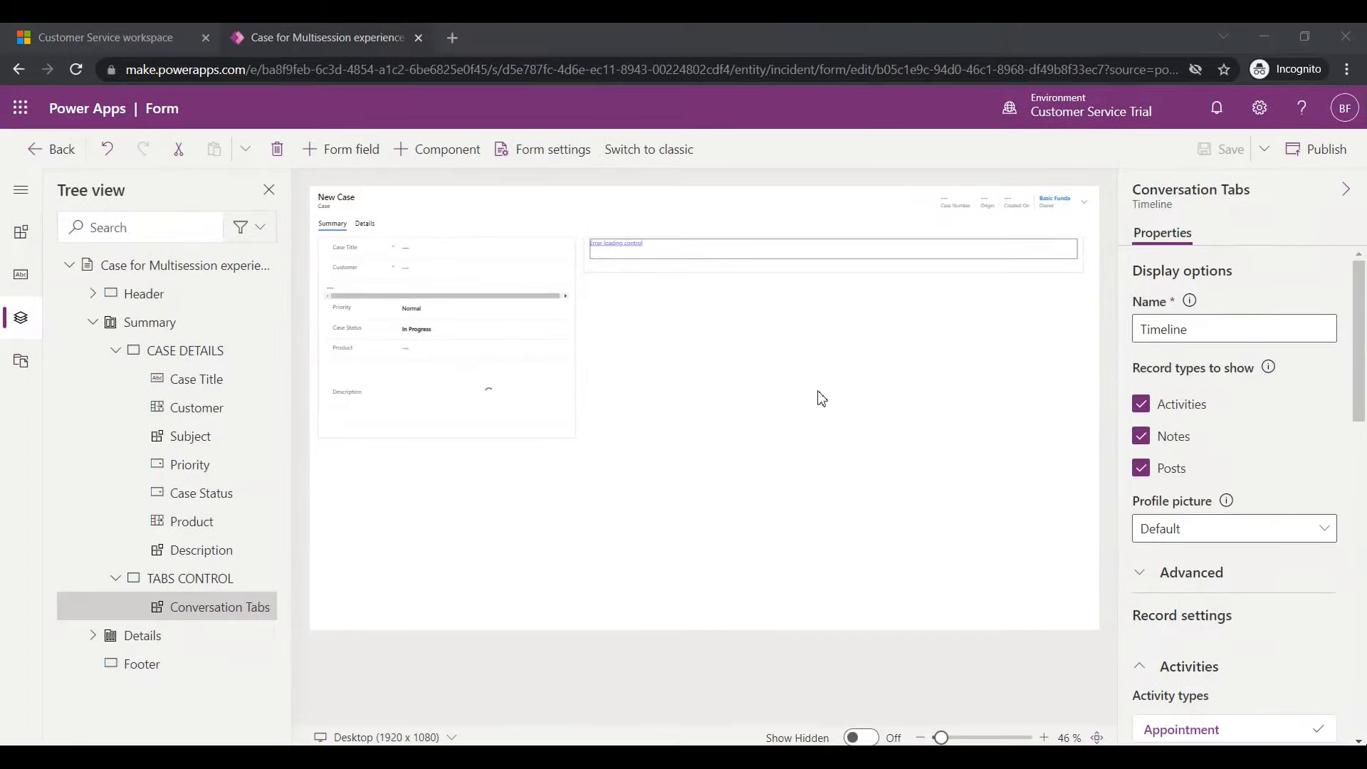
# Reload the Customer Service workspace and reopen the A Mineral Build Up in Water Supply case from My Active Cases
pyautogui.click(97, 30)
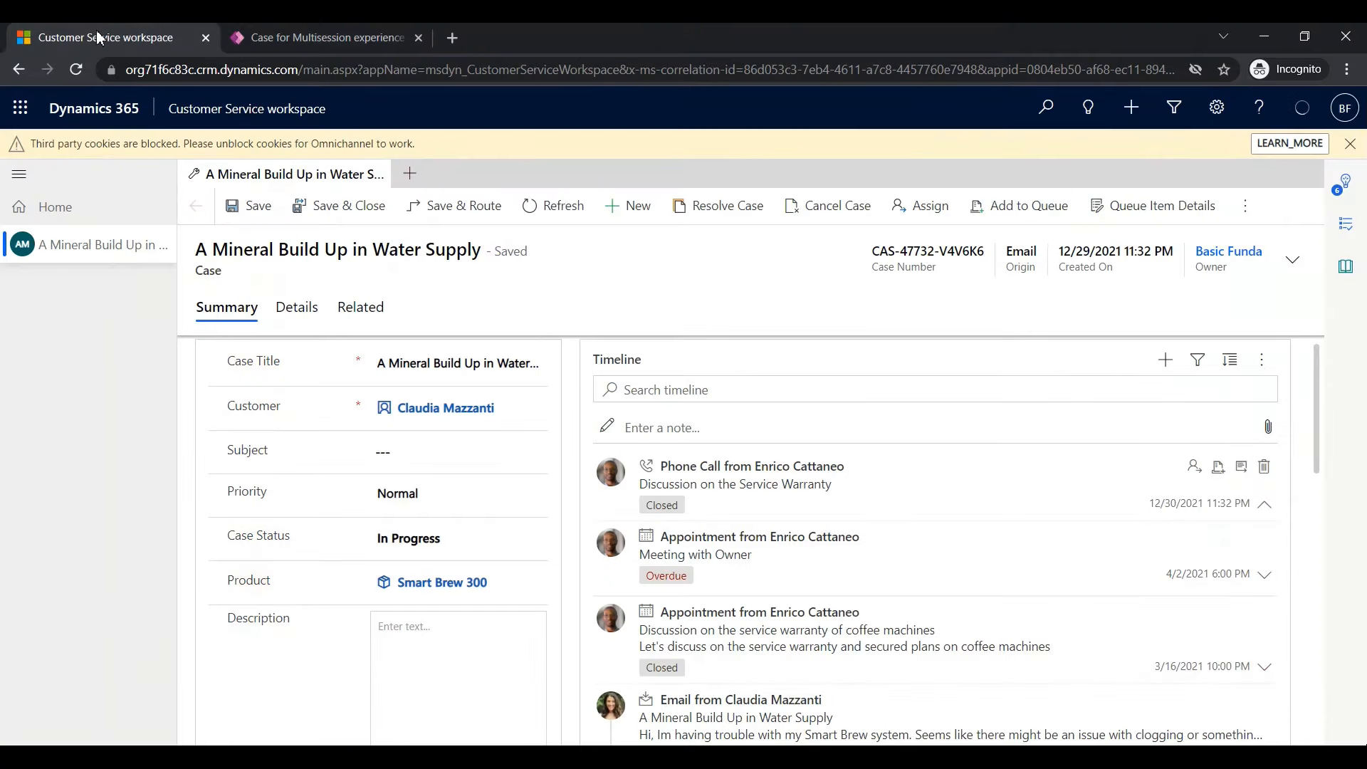
pyautogui.click(266, 70)
pyautogui.press('Return')
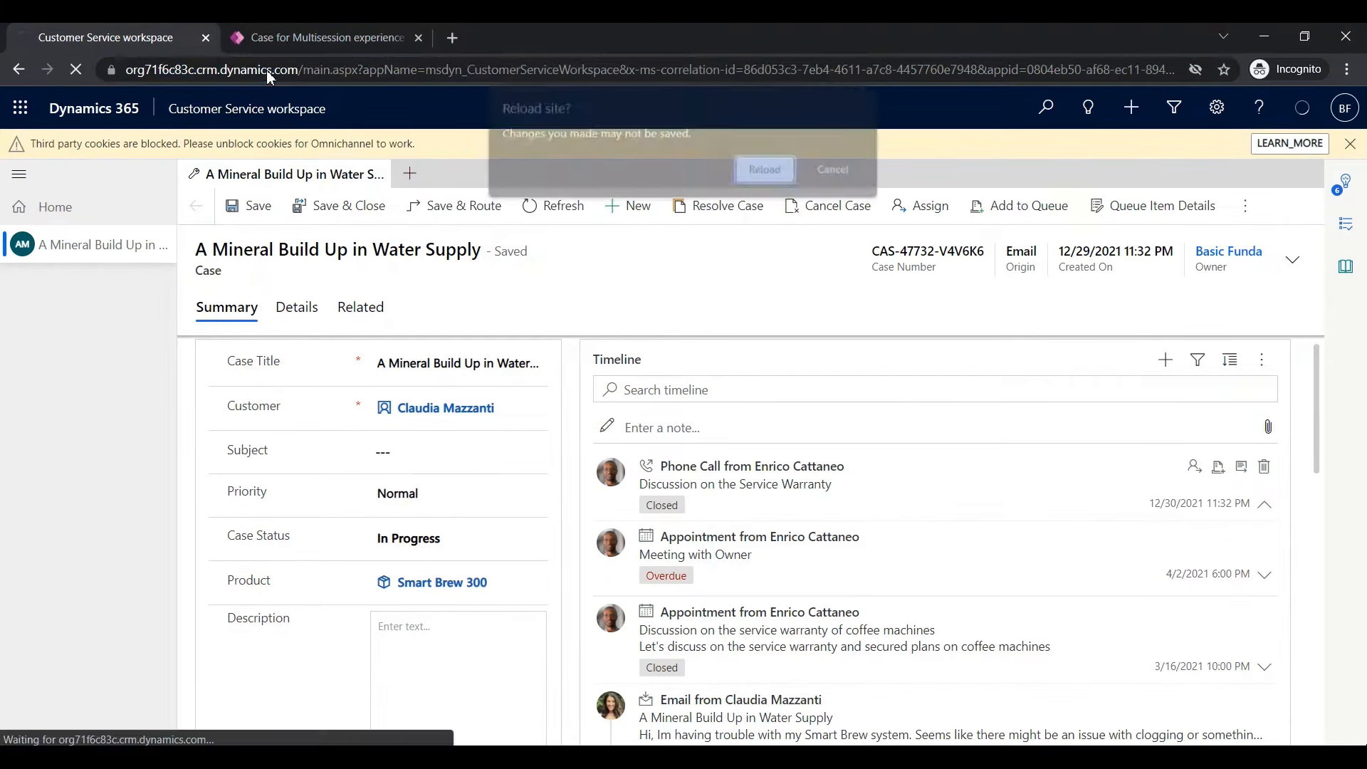
pyautogui.press('Return')
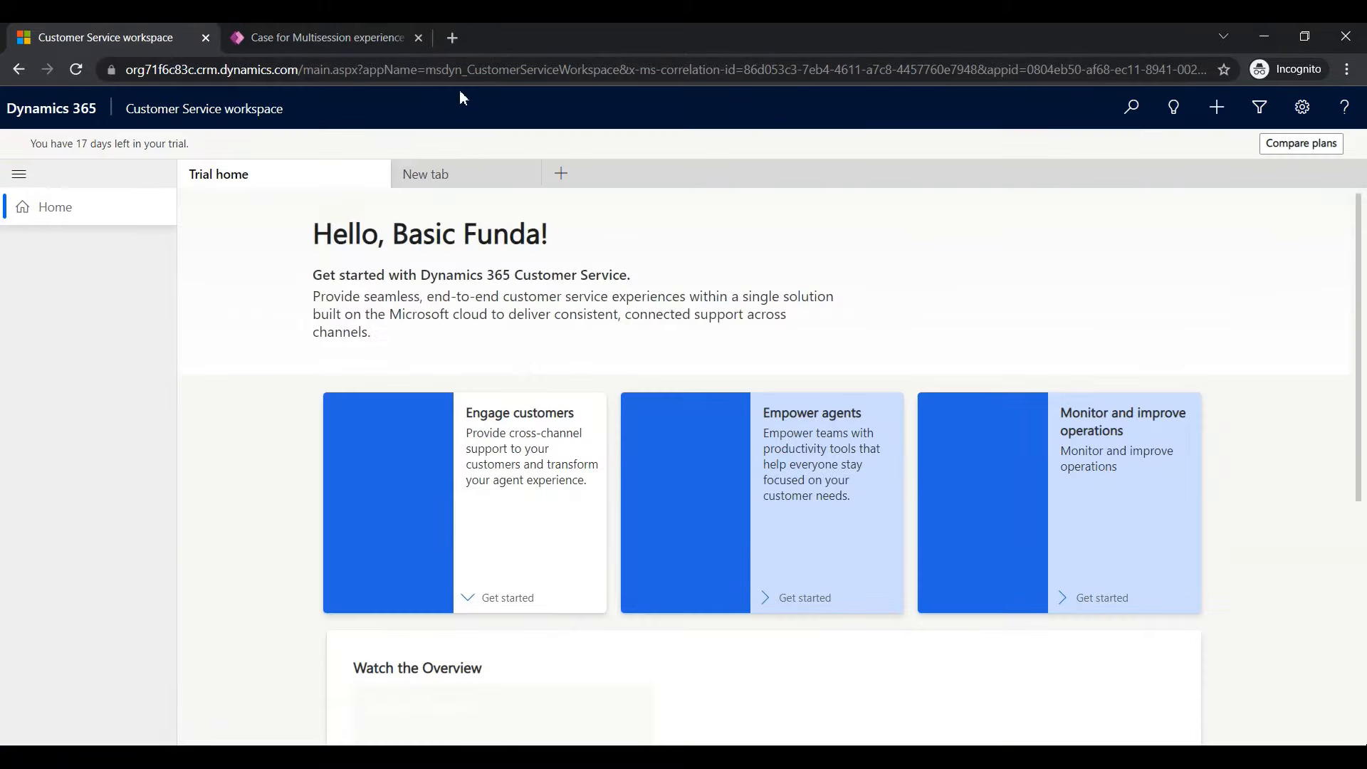
pyautogui.click(561, 173)
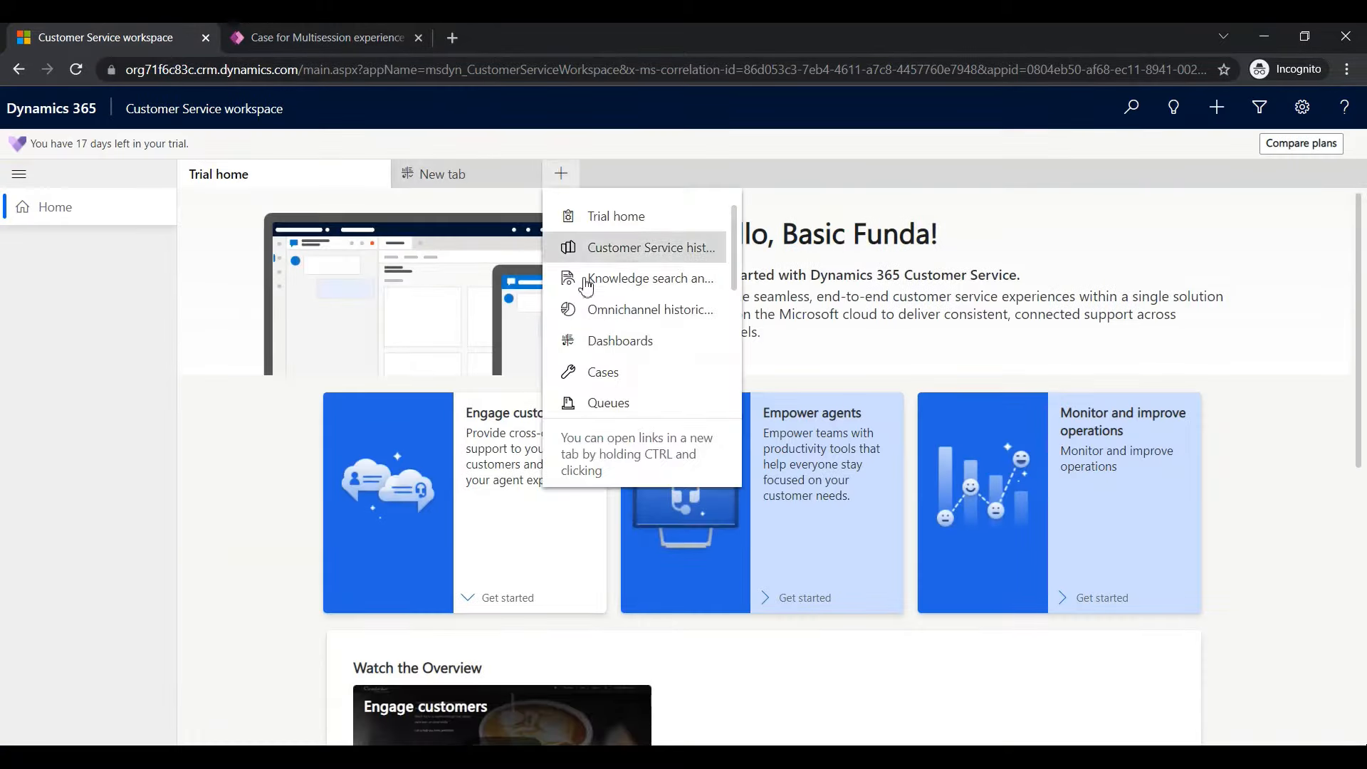
pyautogui.click(591, 375)
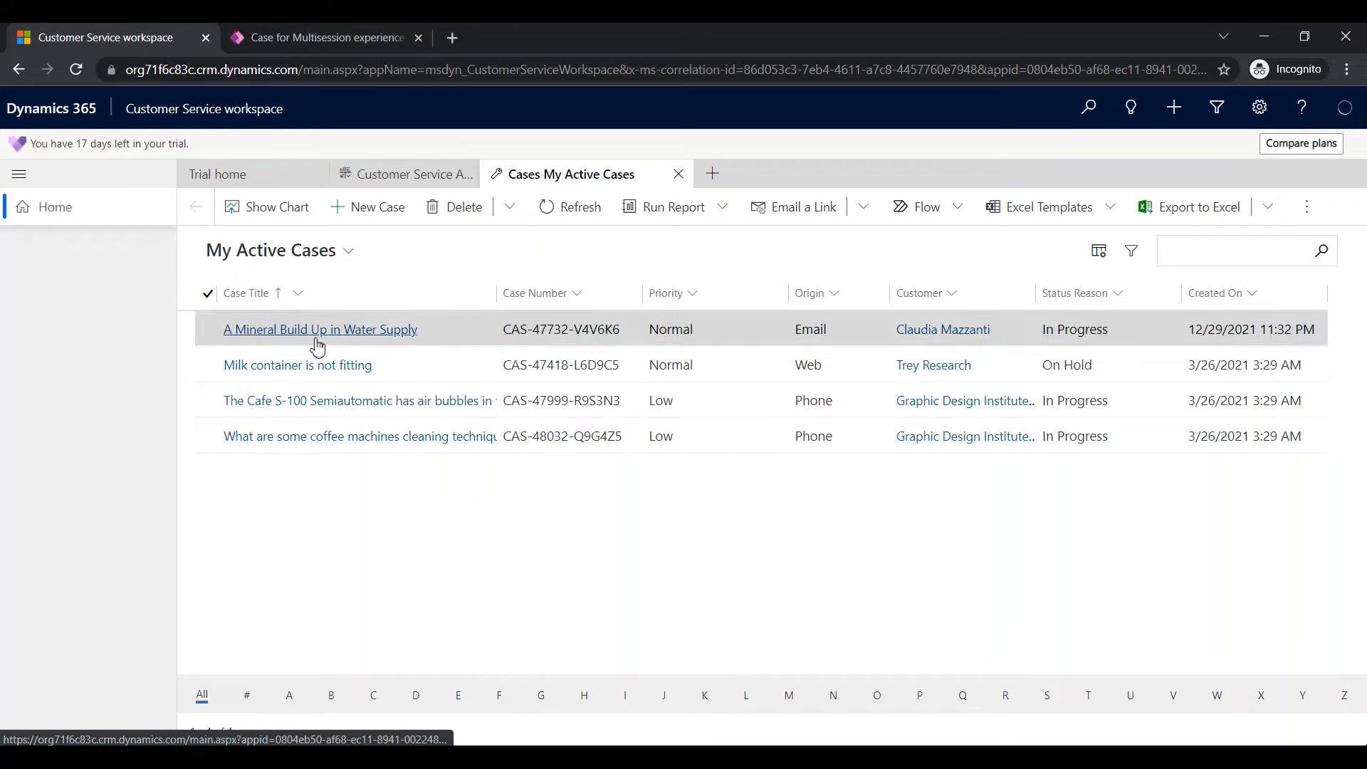
pyautogui.click(317, 344)
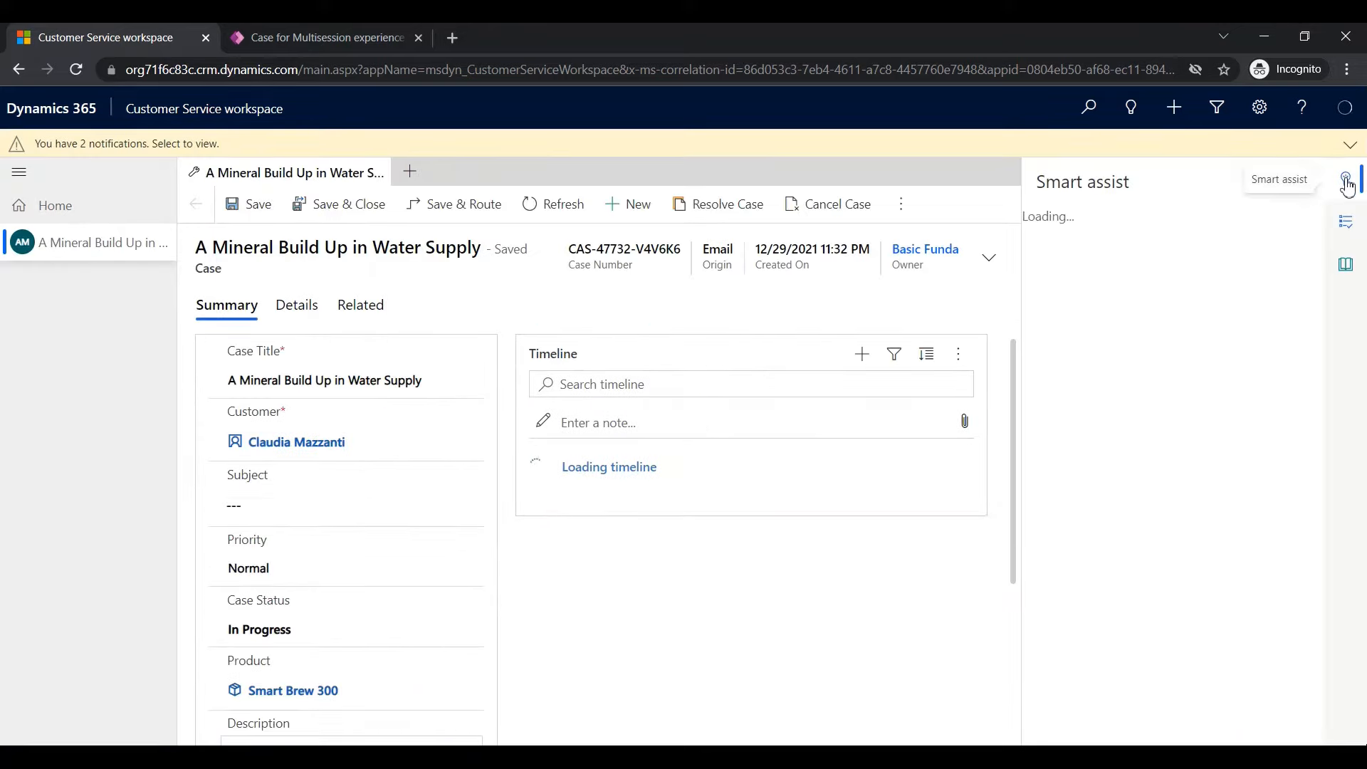
pyautogui.click(1346, 179)
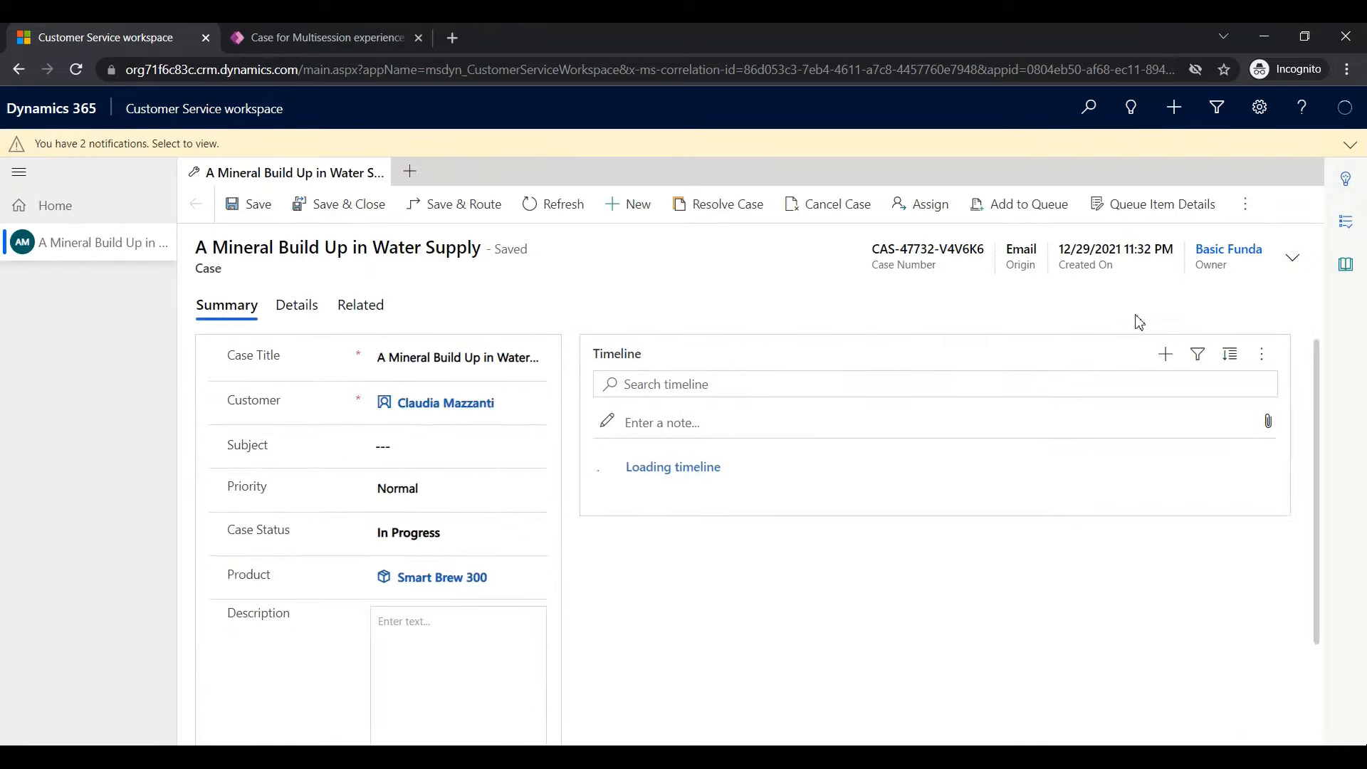
# Compare the live case's timeline creation options with the record types and activity types set in the form editor
pyautogui.click(1167, 356)
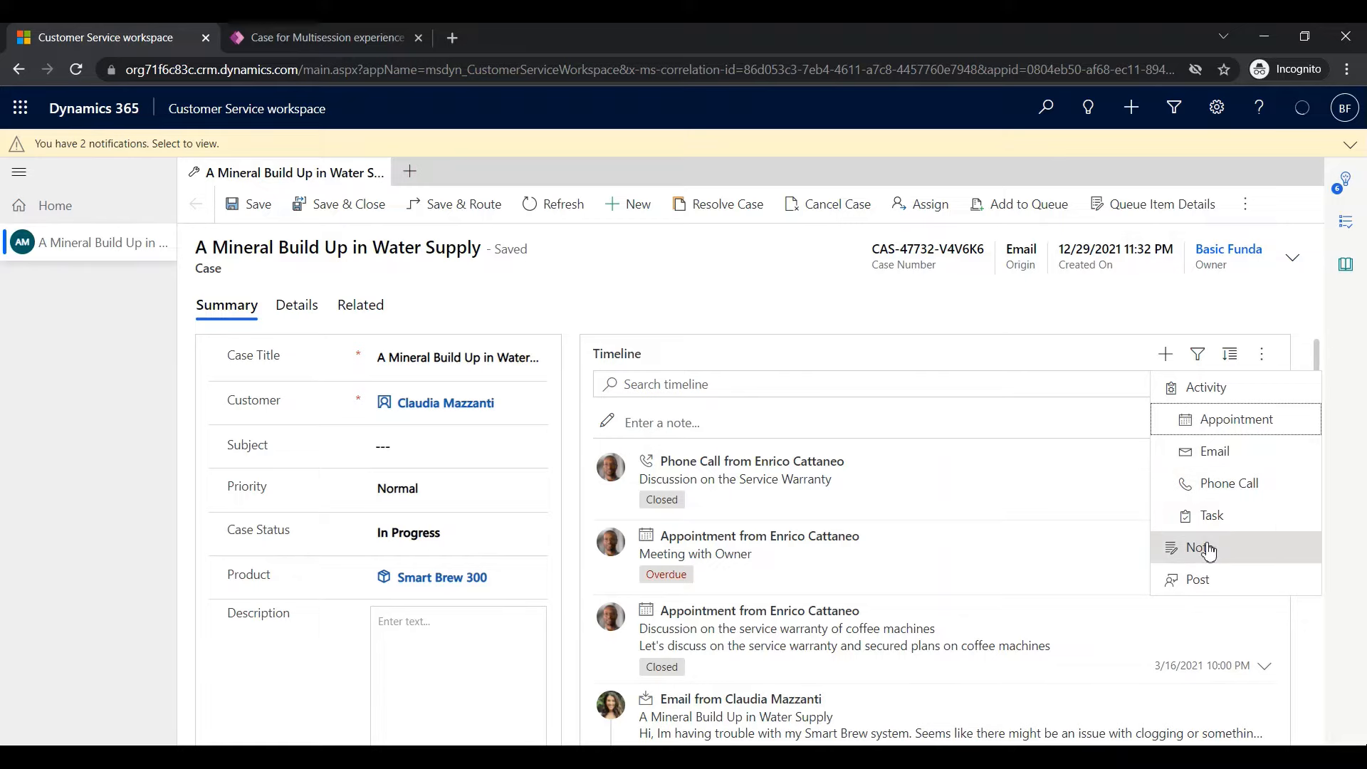
pyautogui.click(297, 35)
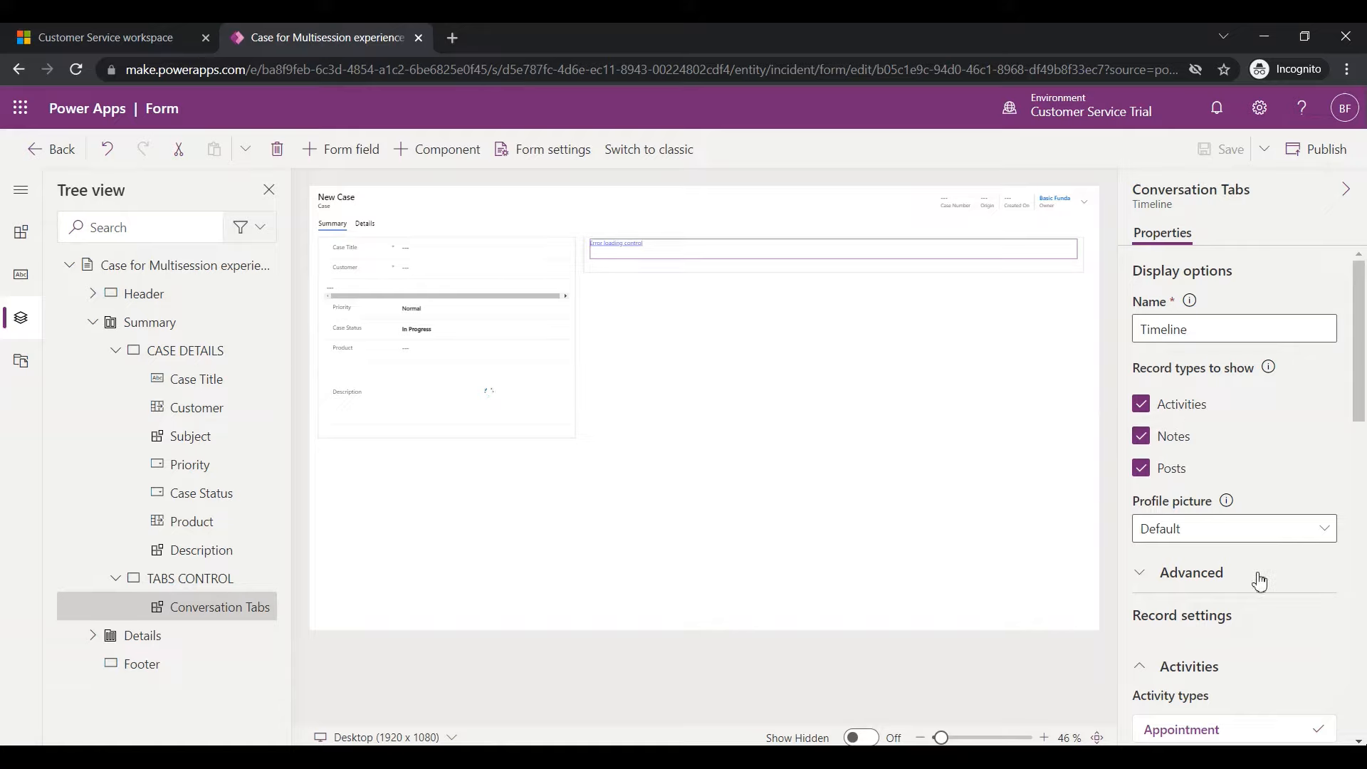
pyautogui.scroll(-2, 1259, 581)
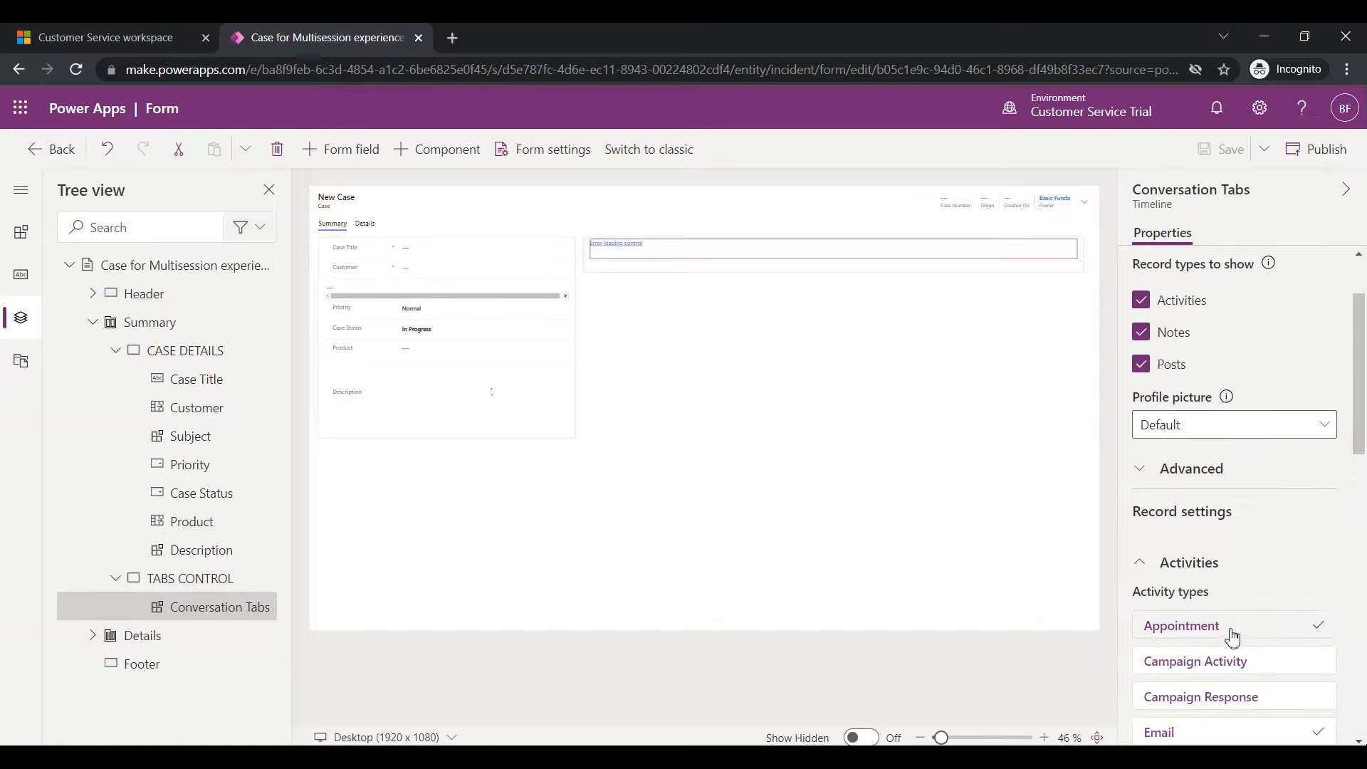
pyautogui.click(105, 47)
pyautogui.click(1165, 353)
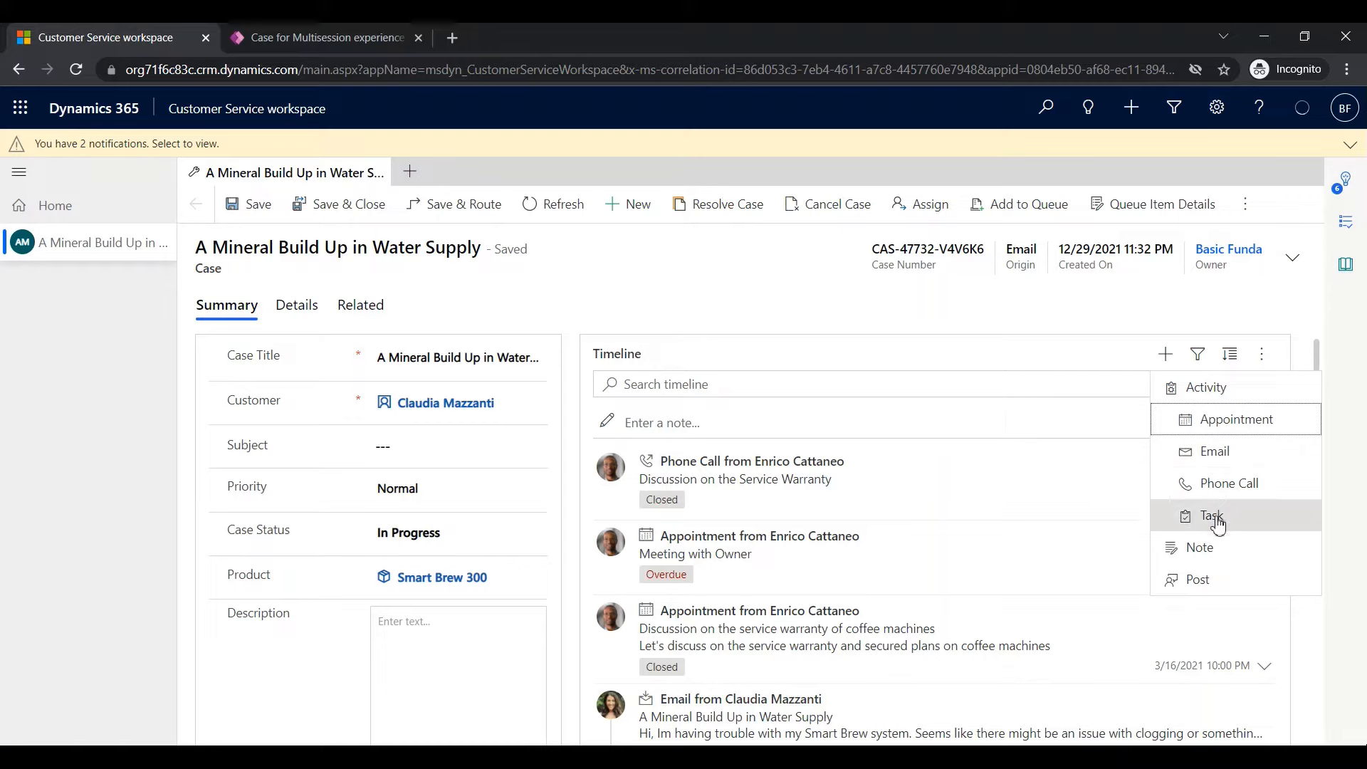
pyautogui.click(296, 40)
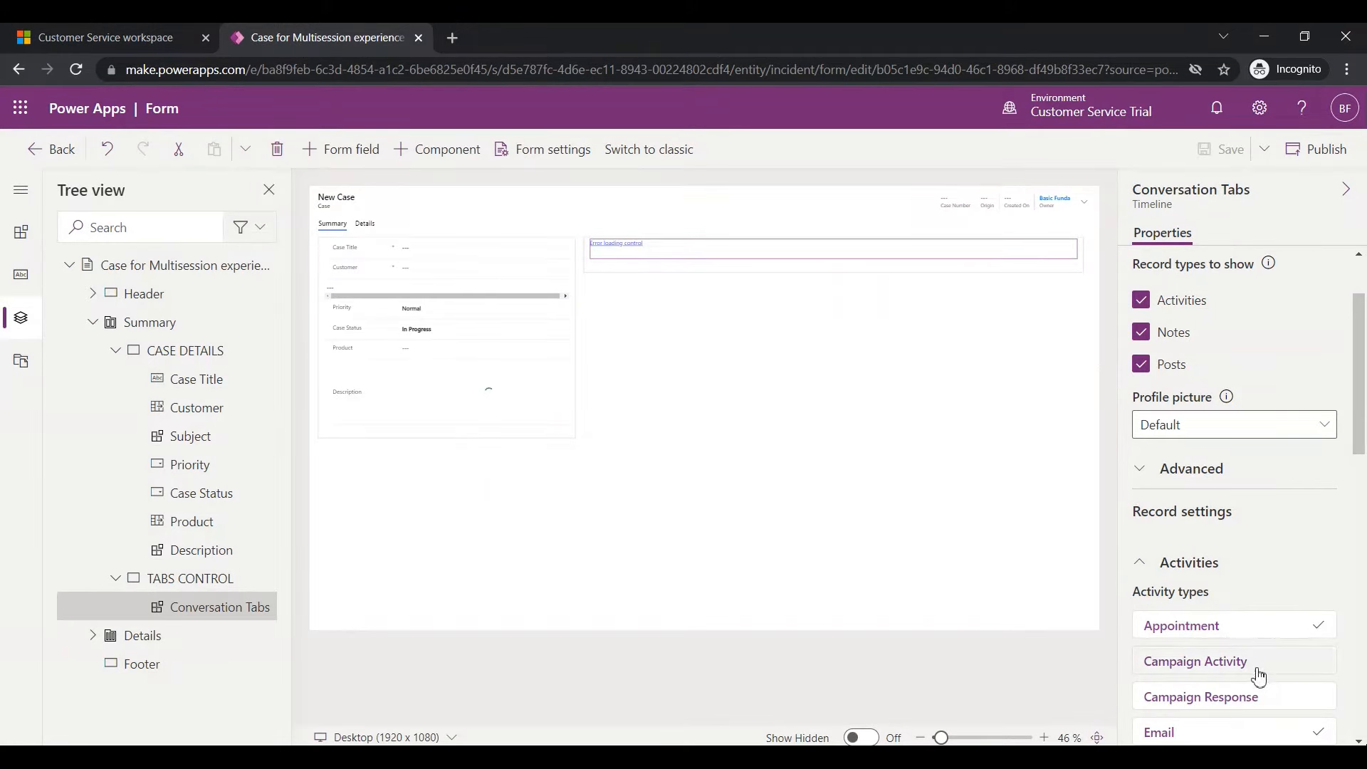
# Collapse the timeline's Activities record settings and expand the Notes settings to review how notes are sorted
pyautogui.scroll(-1, 1231, 591)
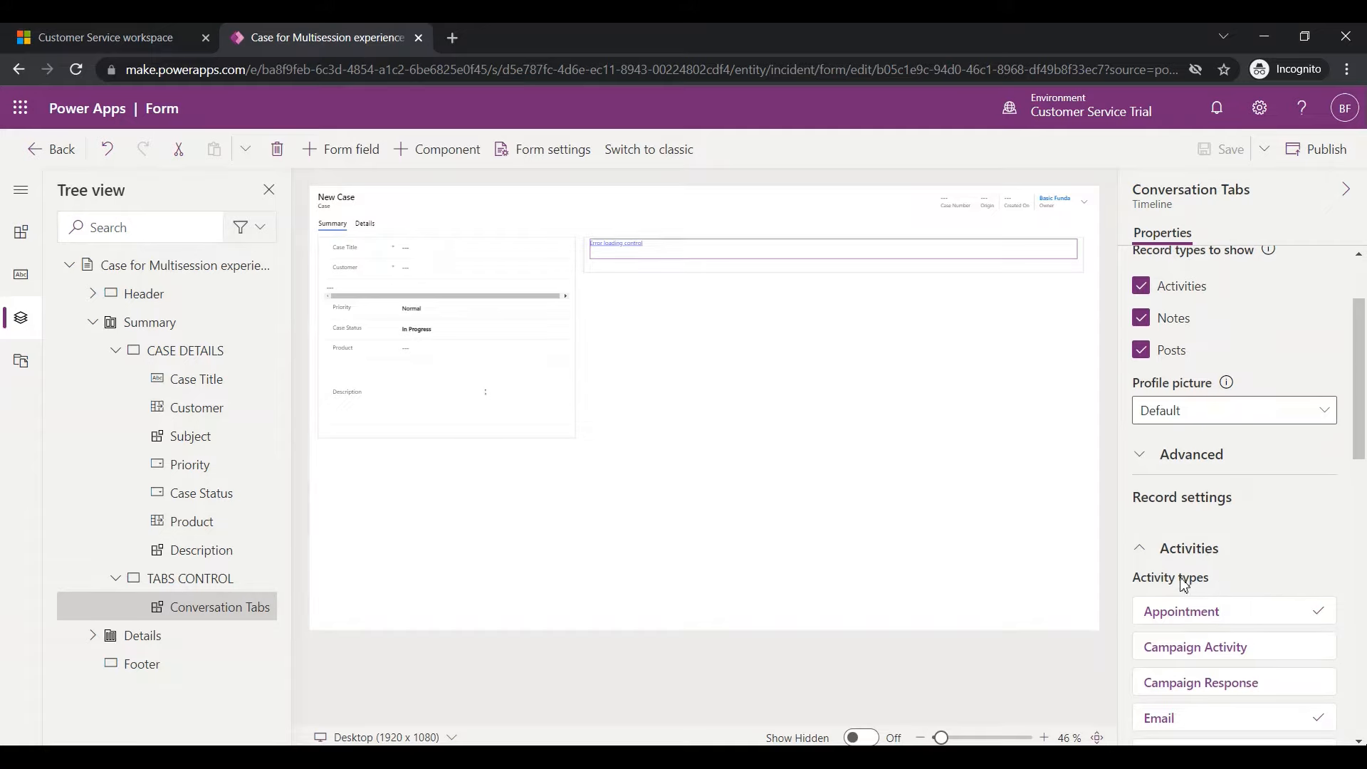
pyautogui.click(1147, 555)
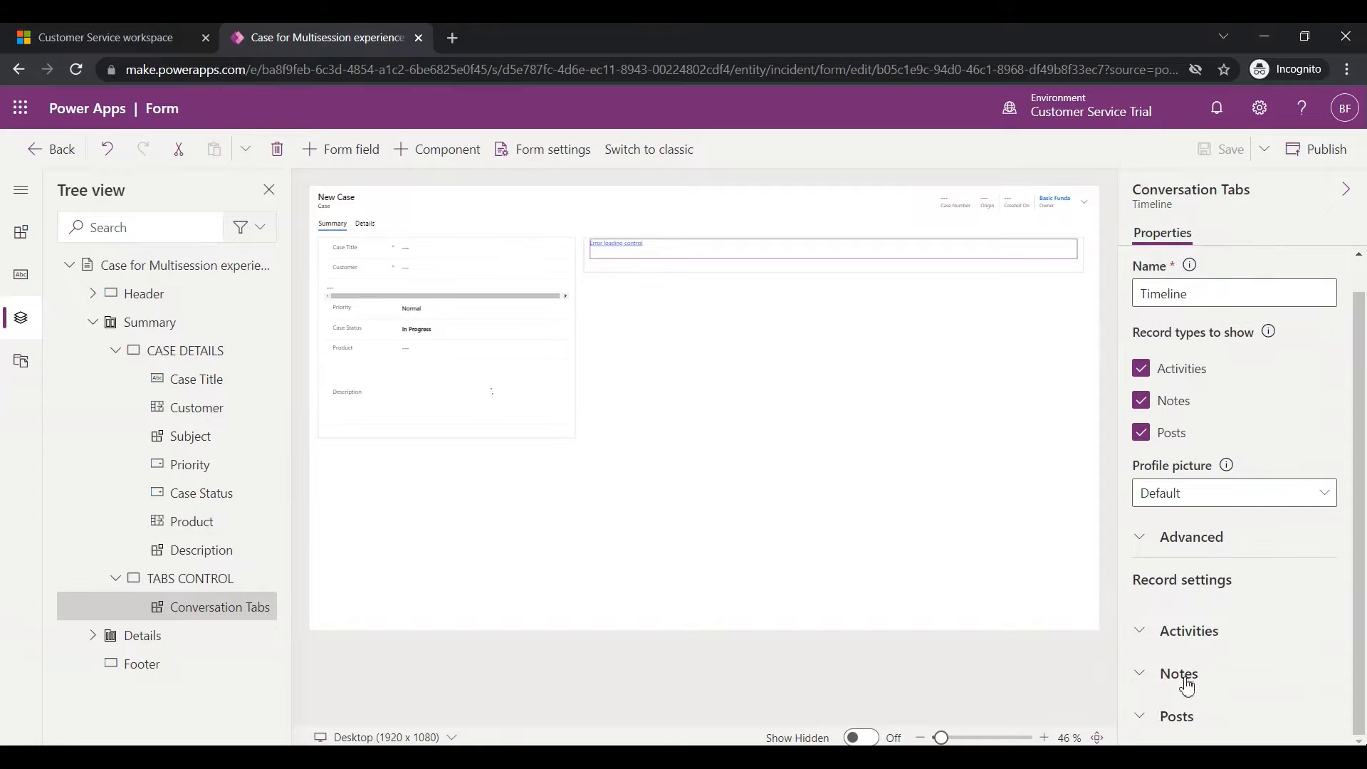
pyautogui.click(1143, 677)
pyautogui.scroll(-3, 1232, 673)
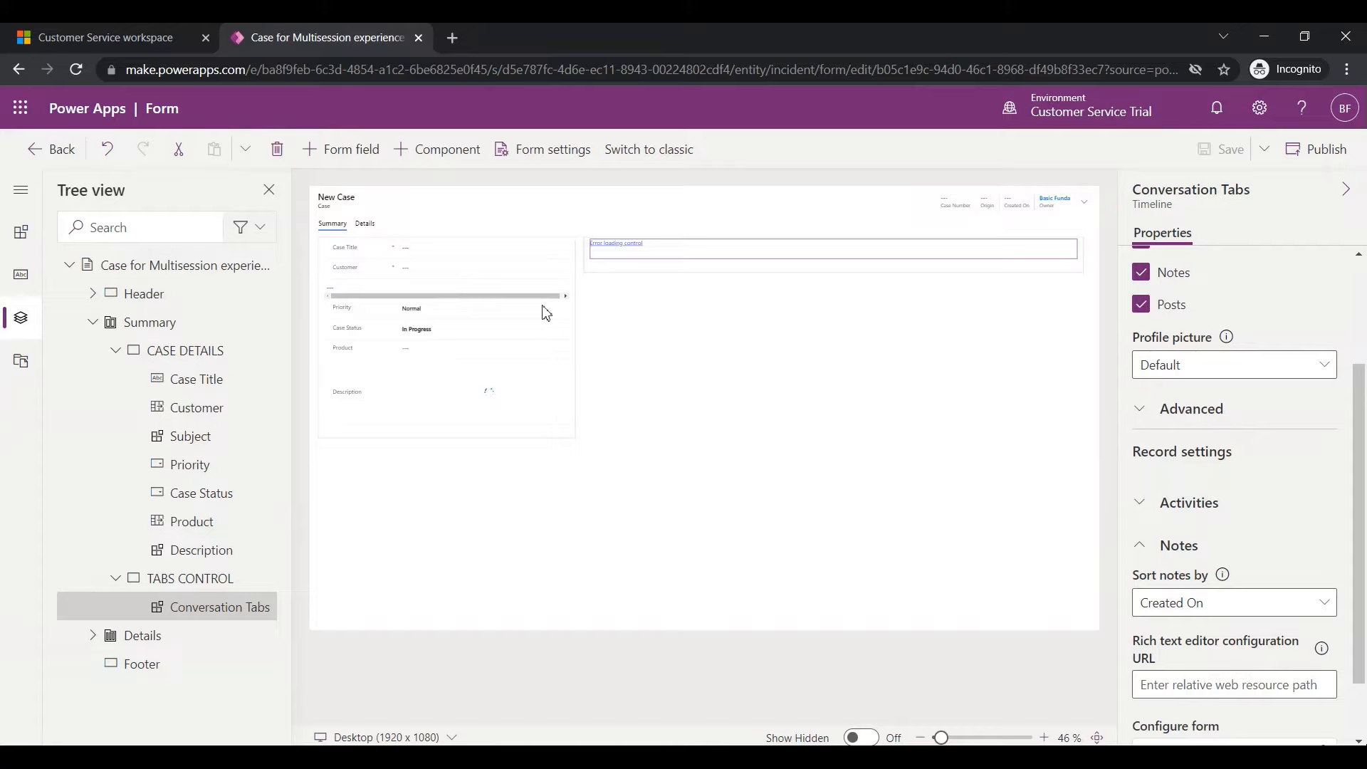
# Sort the live case's timeline from newer to older and check the selected sort order
pyautogui.click(132, 40)
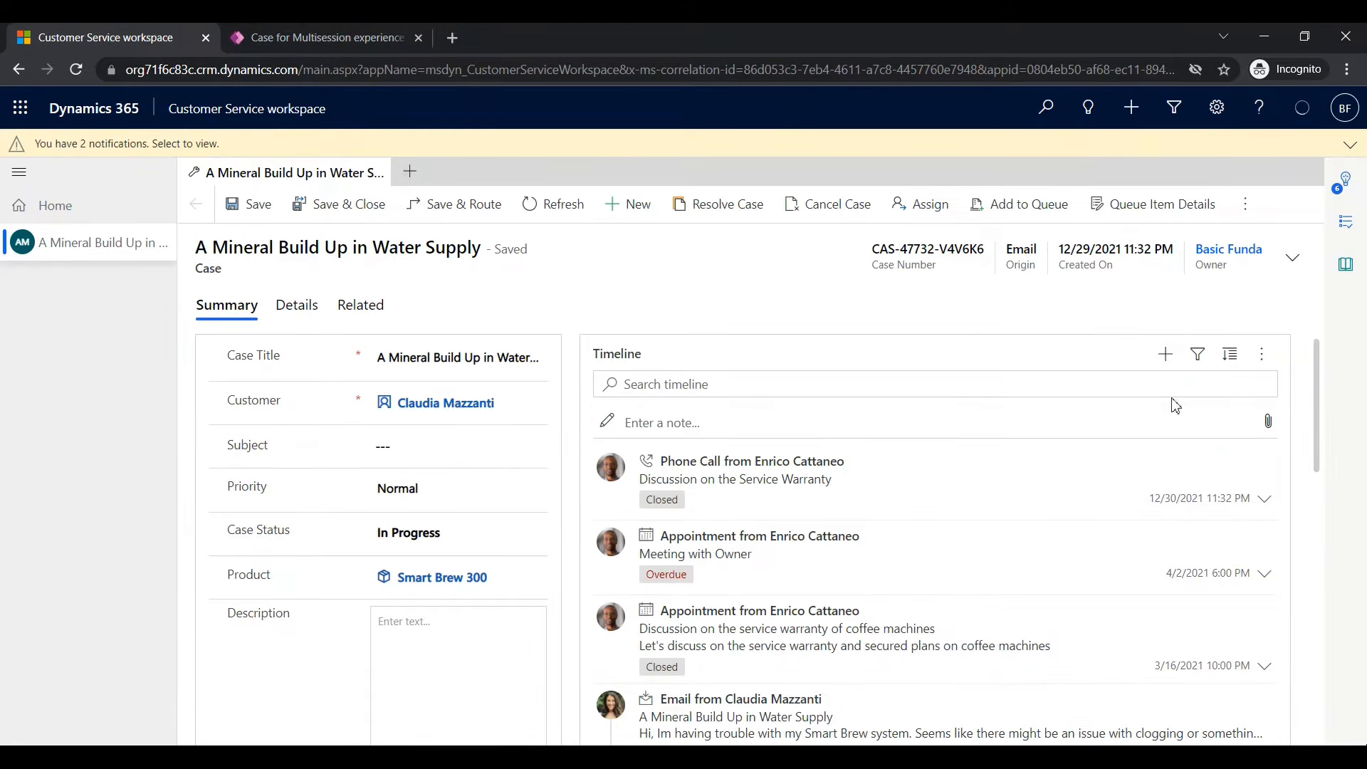
pyautogui.click(1264, 360)
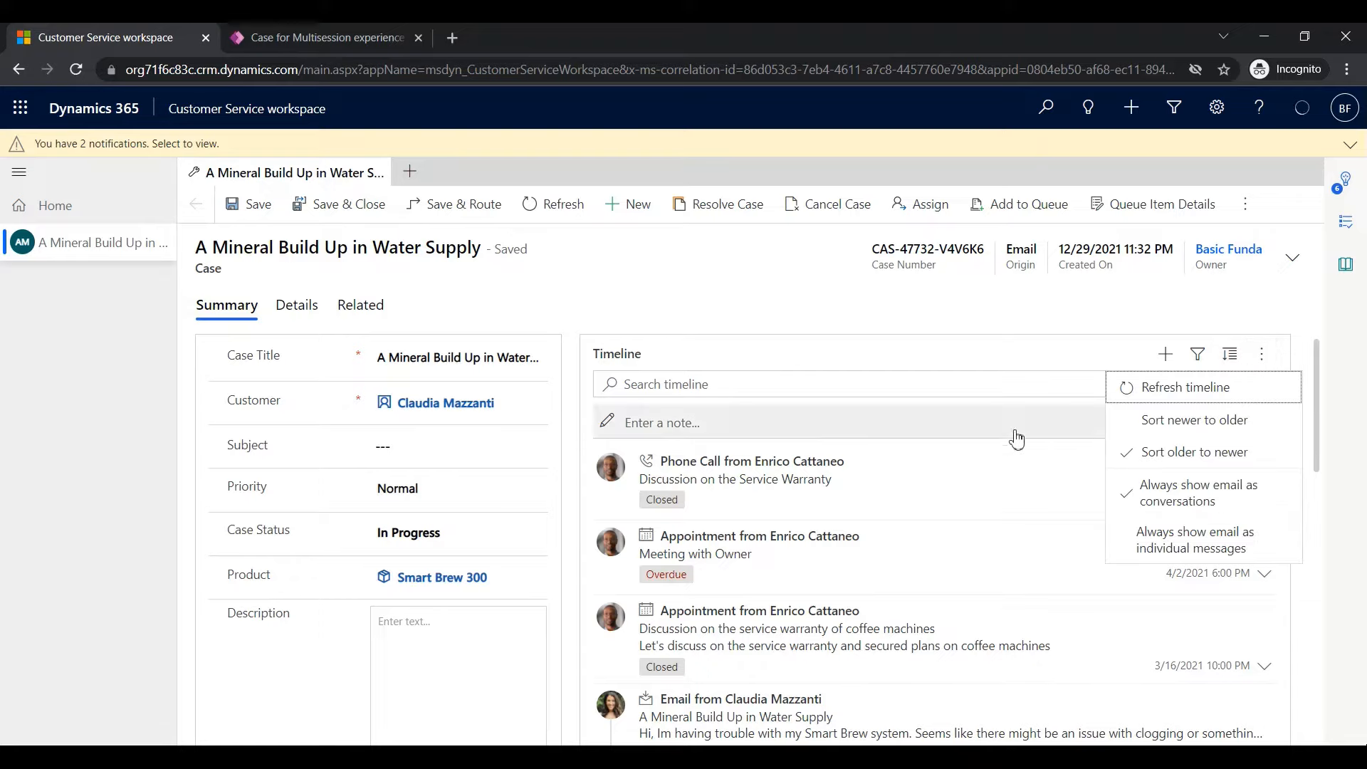
pyautogui.click(1164, 432)
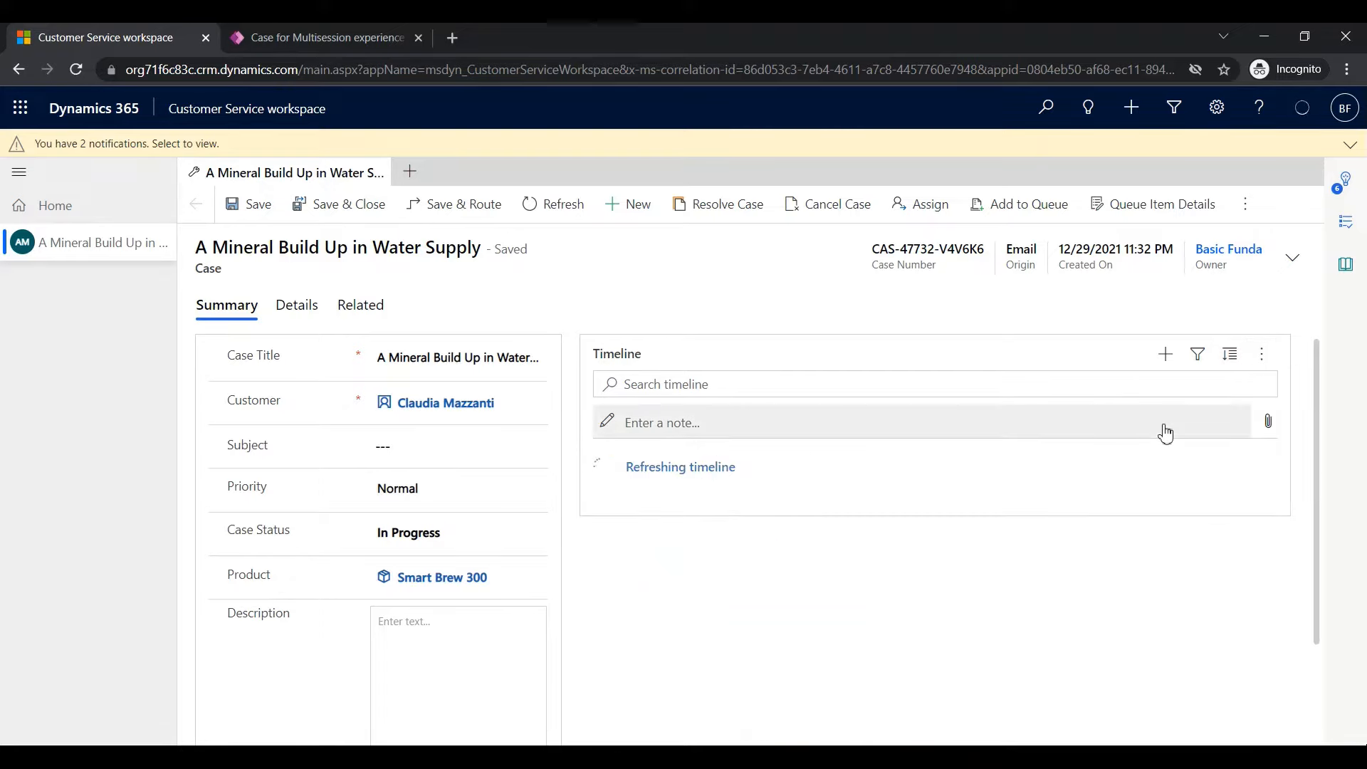
pyautogui.click(1261, 359)
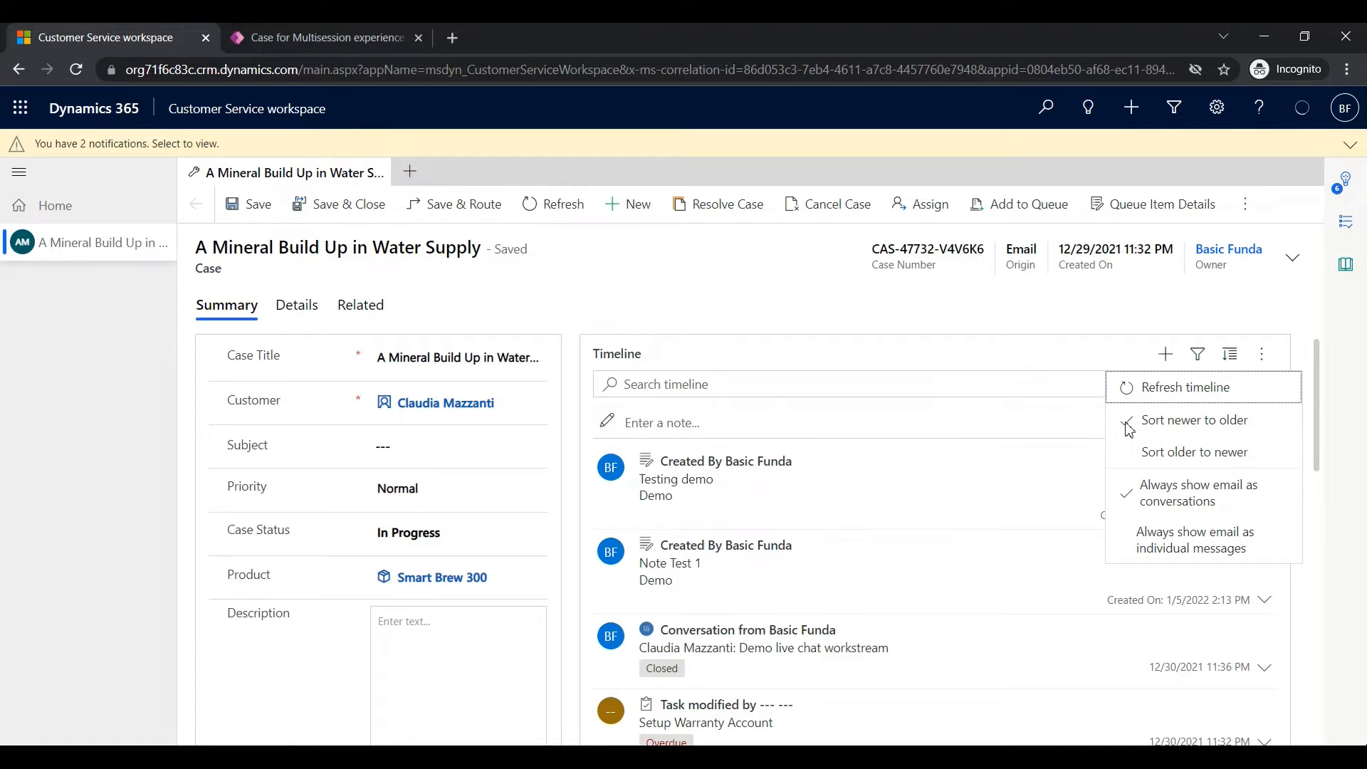
pyautogui.click(909, 321)
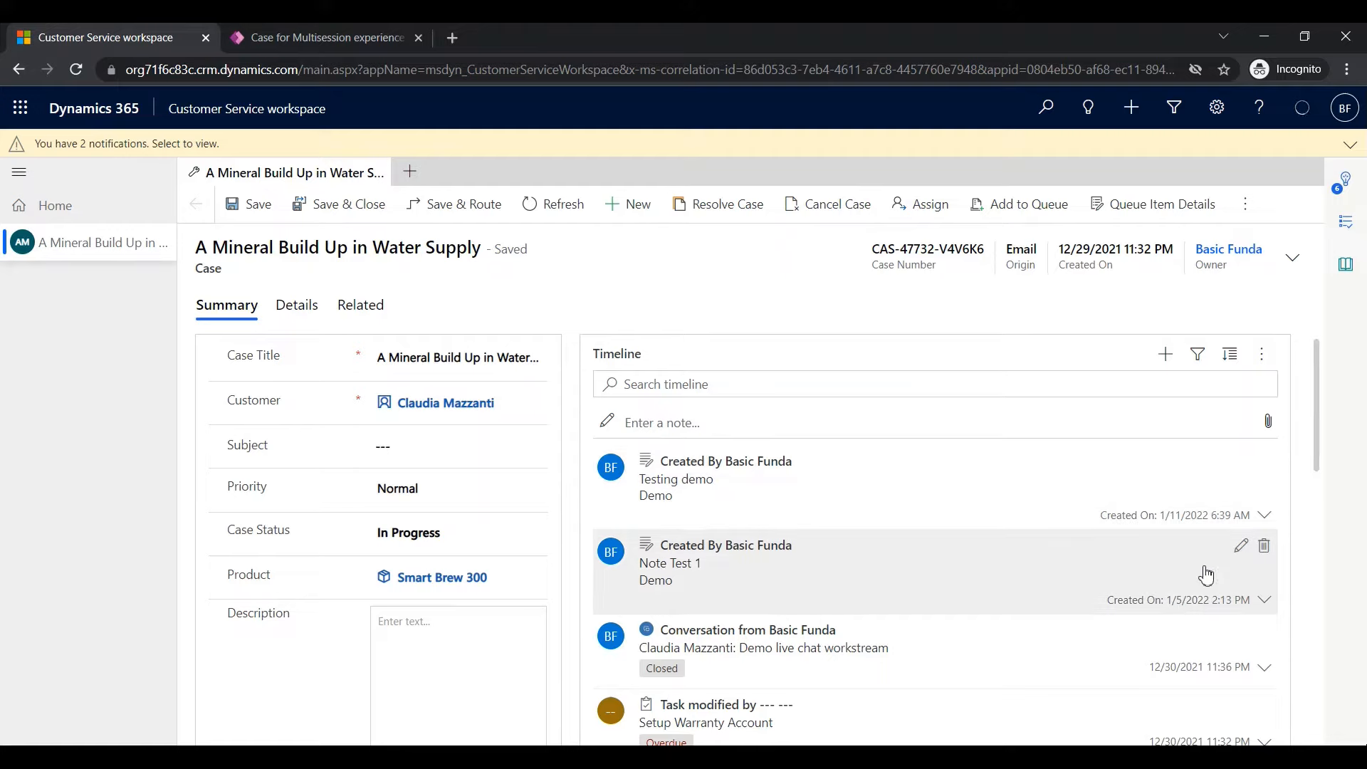
# Edit the Note Test 1 note, setting its title to Note Test 11 and its text to "Demo - updated on 19th Jan", and save it
pyautogui.click(1225, 544)
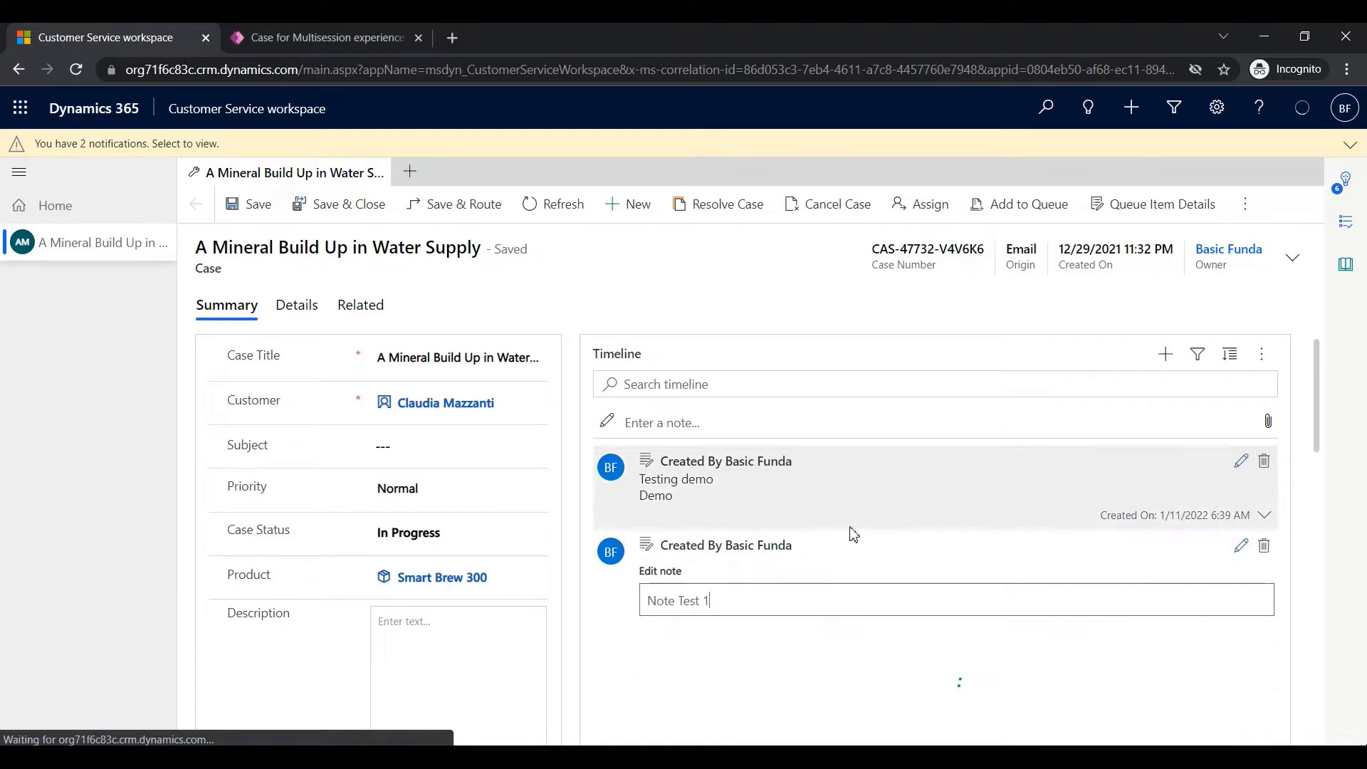
pyautogui.click(742, 599)
pyautogui.write('1')
pyautogui.scroll(-1, 741, 599)
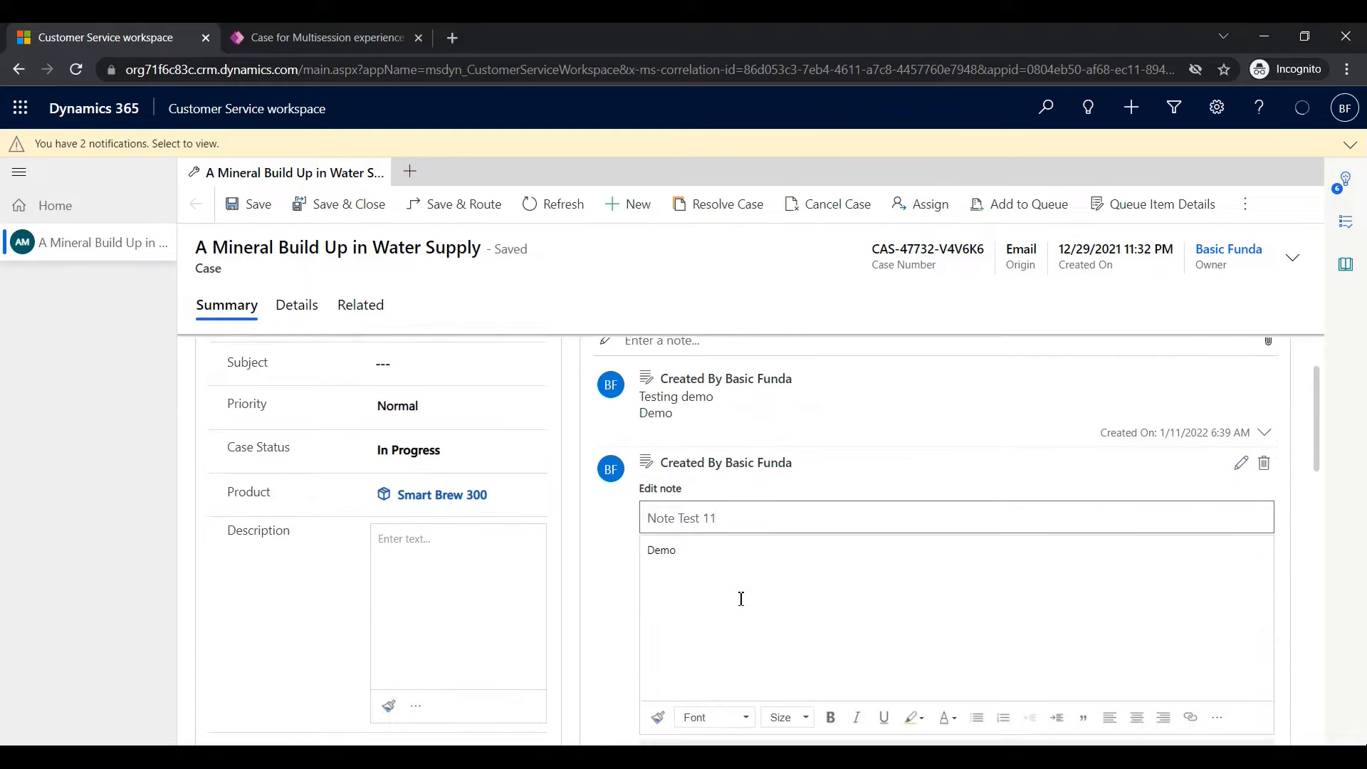
pyautogui.click(730, 559)
pyautogui.write('- upda')
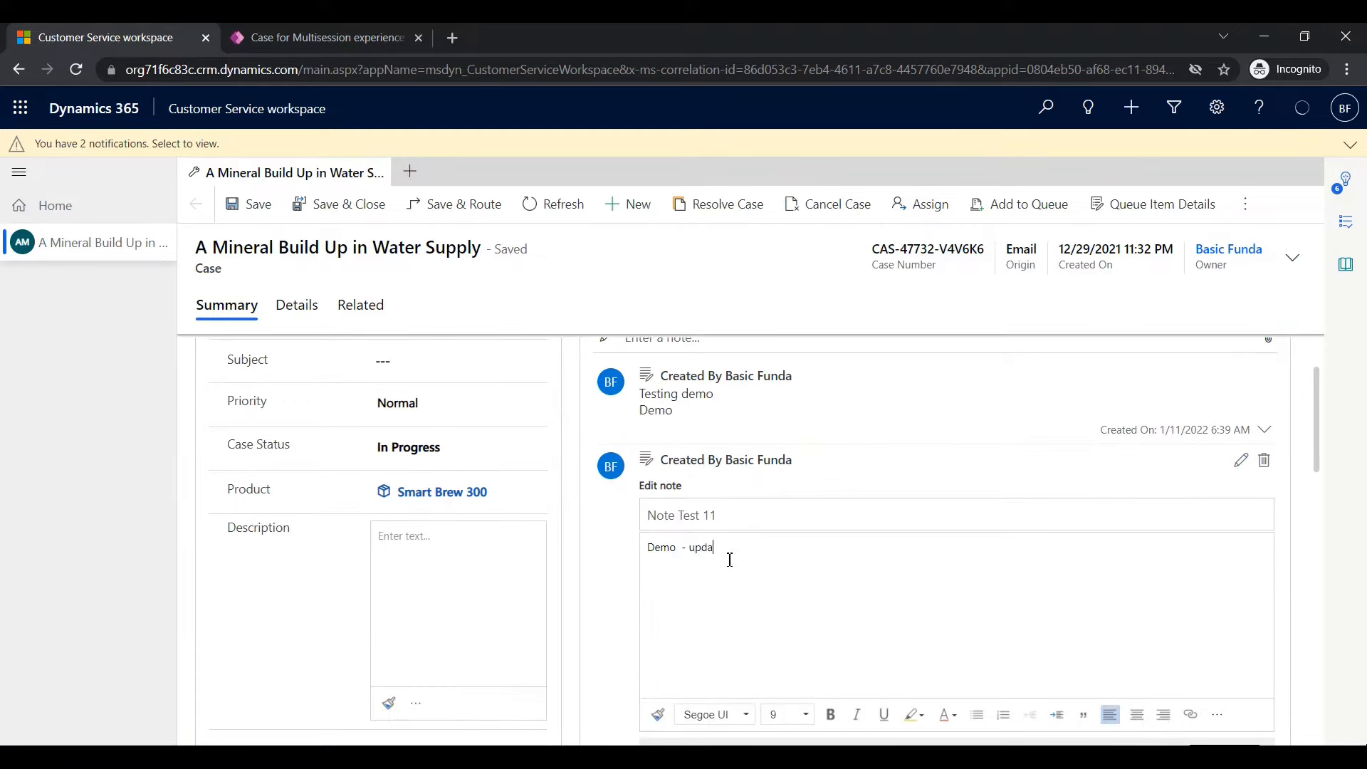
pyautogui.write('ted on 19th Jan')
pyautogui.scroll(-1, 1092, 686)
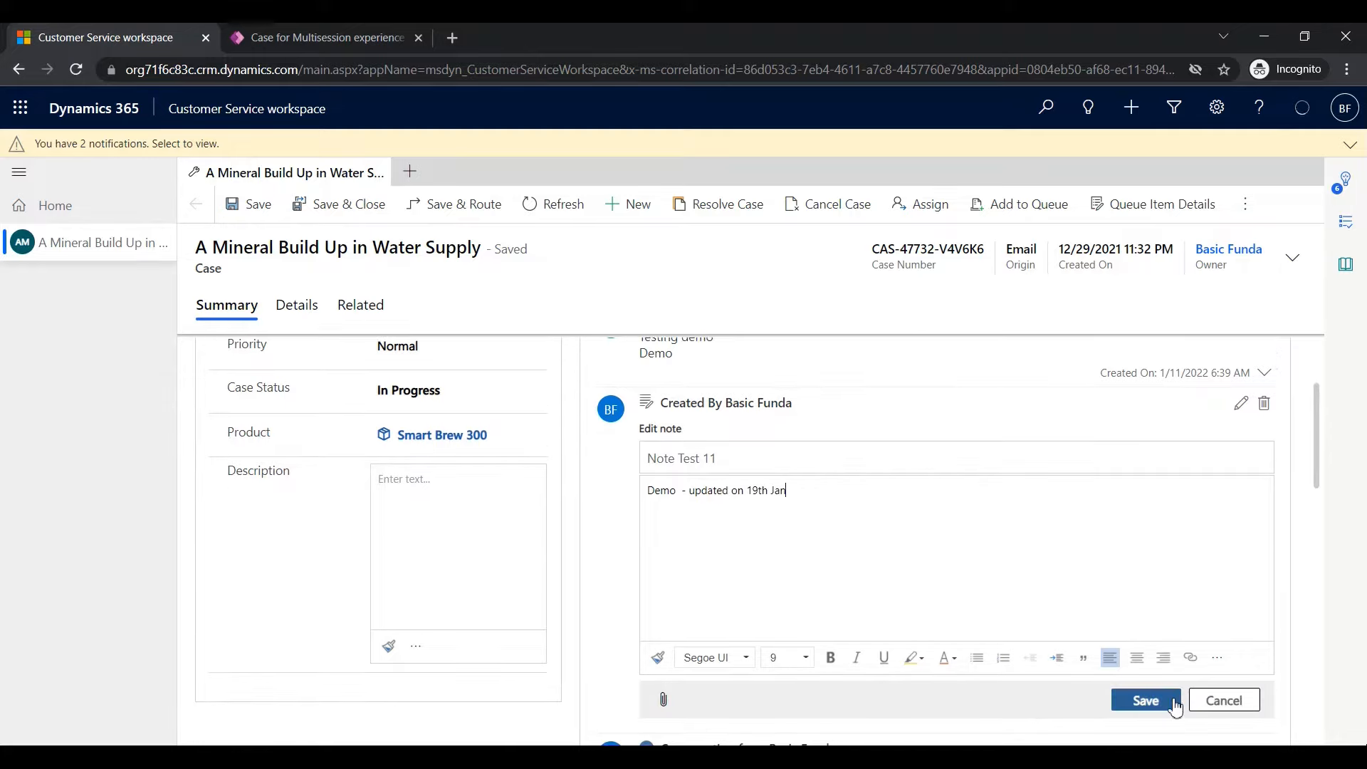
pyautogui.click(1145, 701)
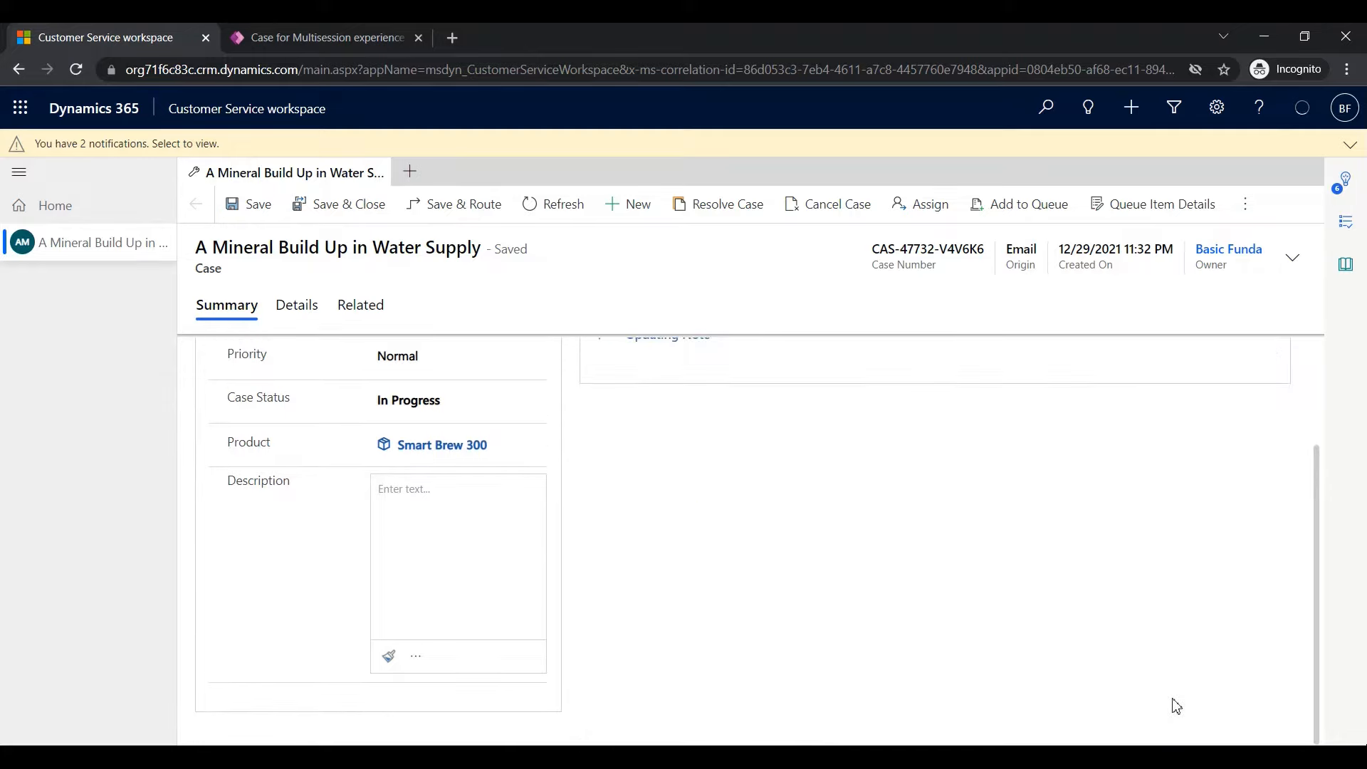
# Refresh the case timeline to check where the edited note is sorted
pyautogui.scroll(2, 976, 521)
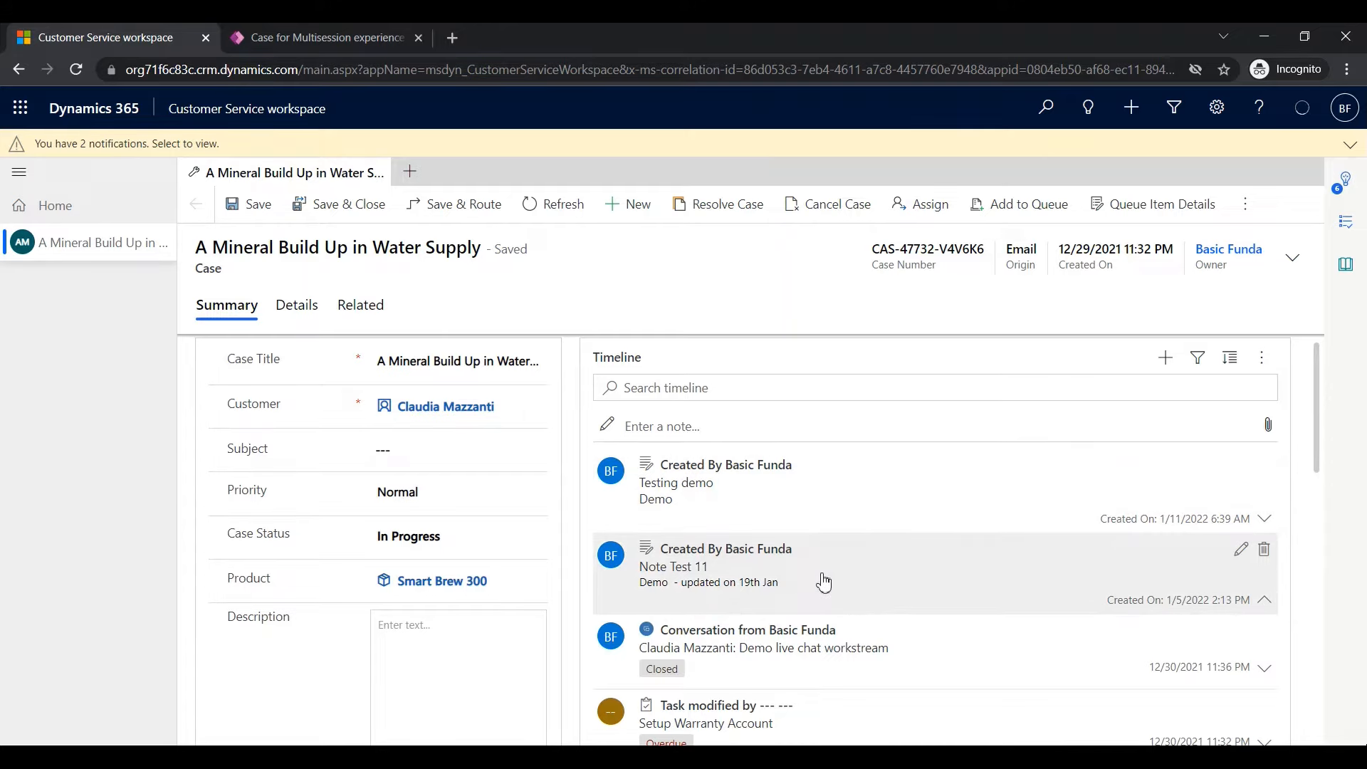
pyautogui.click(1260, 359)
pyautogui.click(1245, 388)
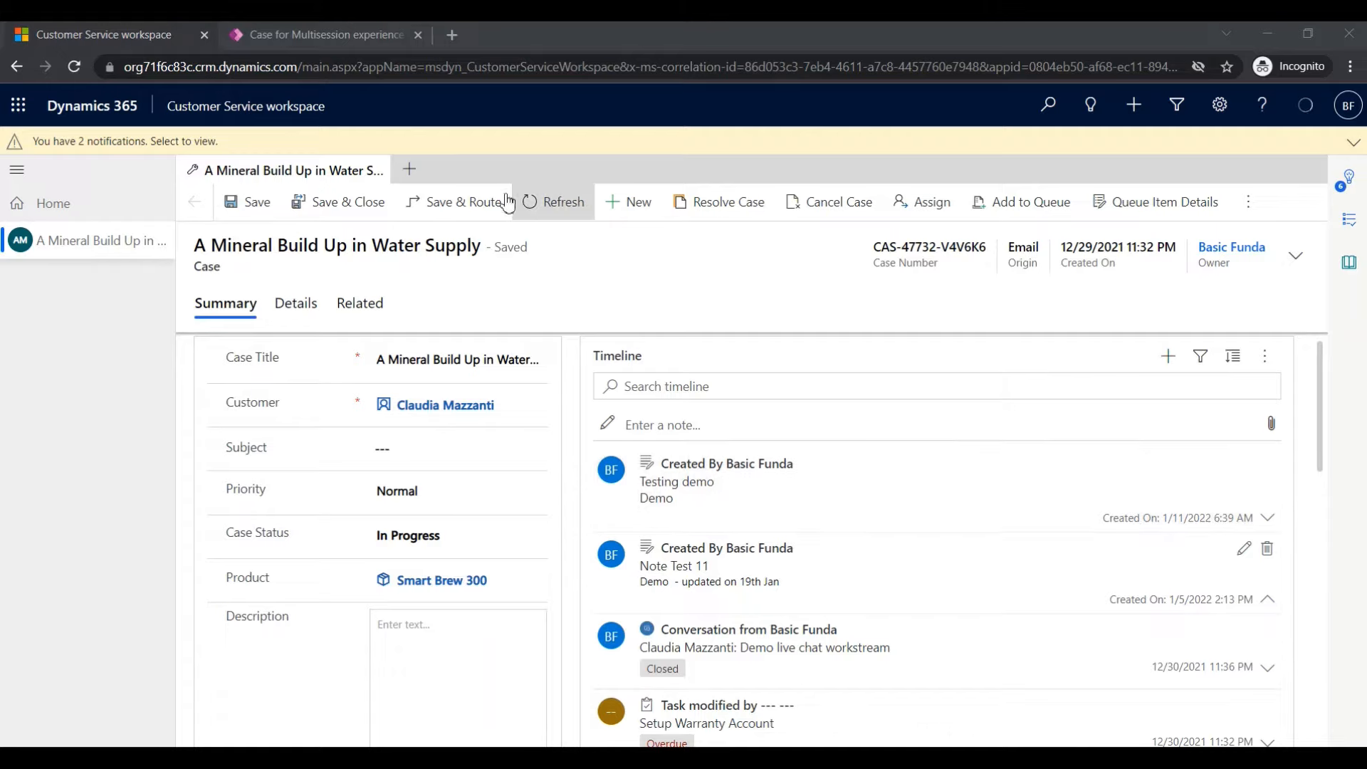
# Switch to the Power Apps form editor, set the timeline's notes to sort by Modified On, and open the notes' default form configuration
pyautogui.click(336, 38)
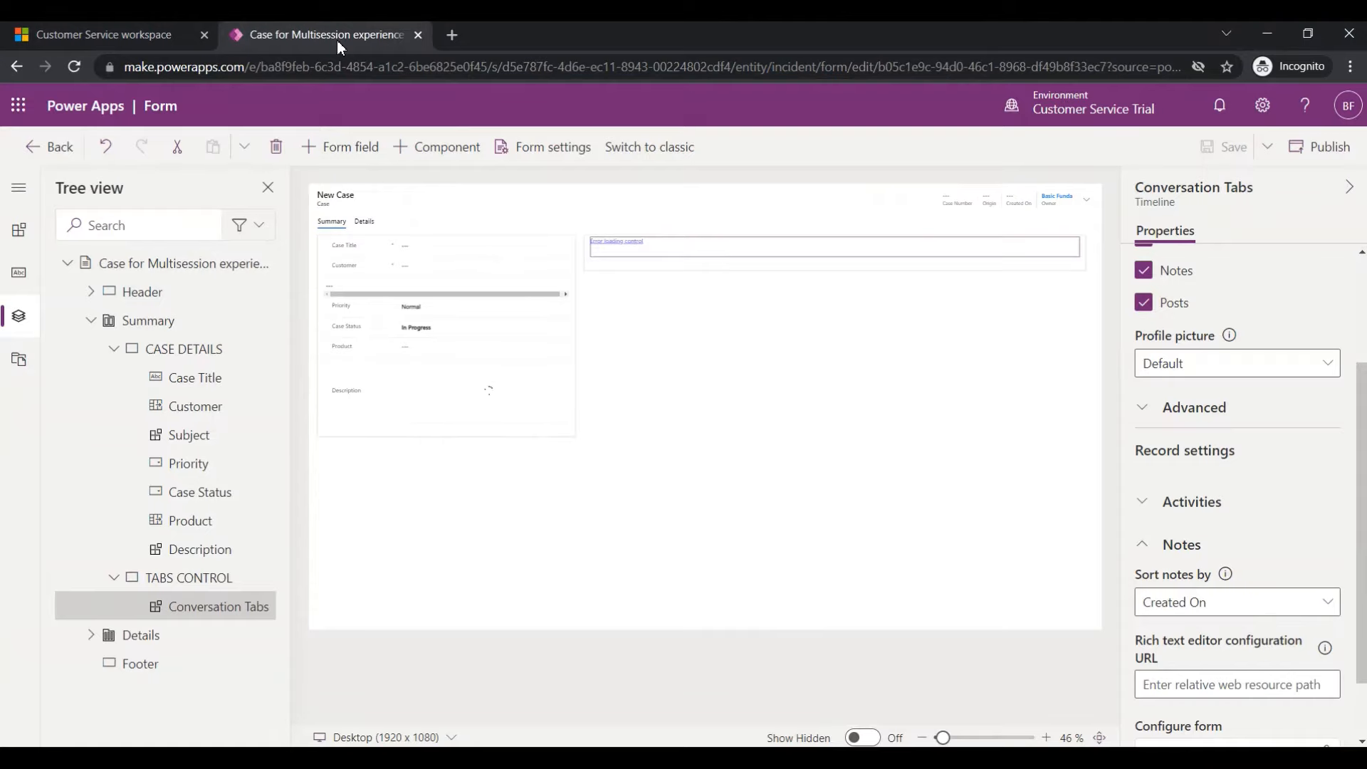
pyautogui.scroll(-2, 1179, 417)
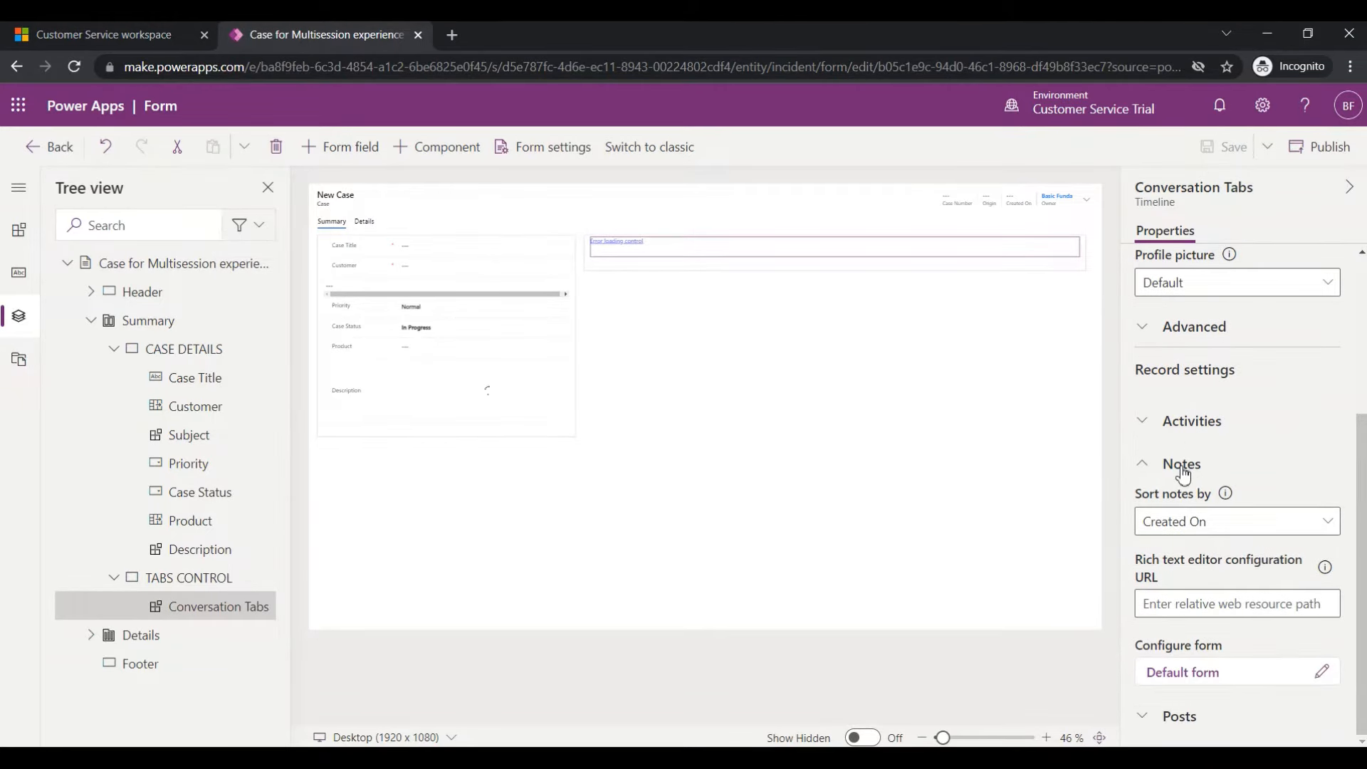
pyautogui.click(1275, 524)
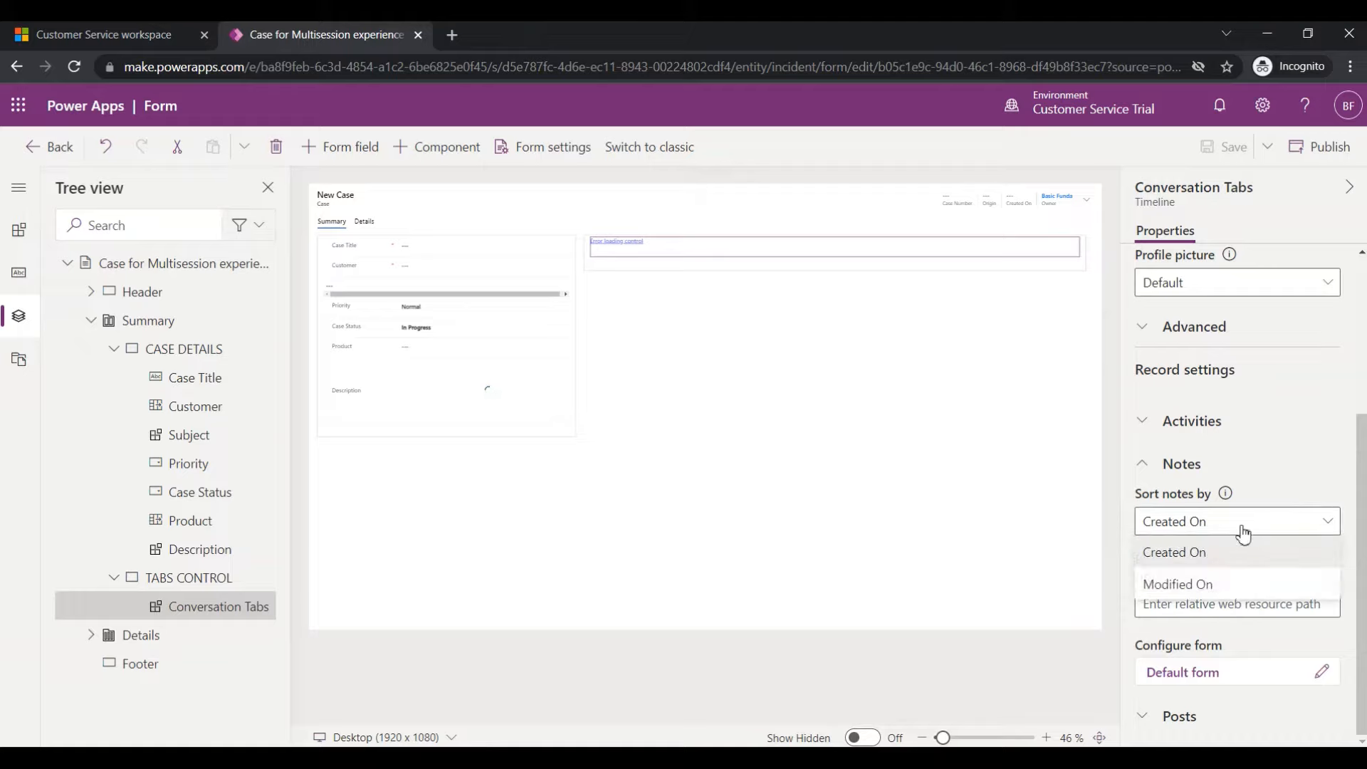
pyautogui.click(1209, 585)
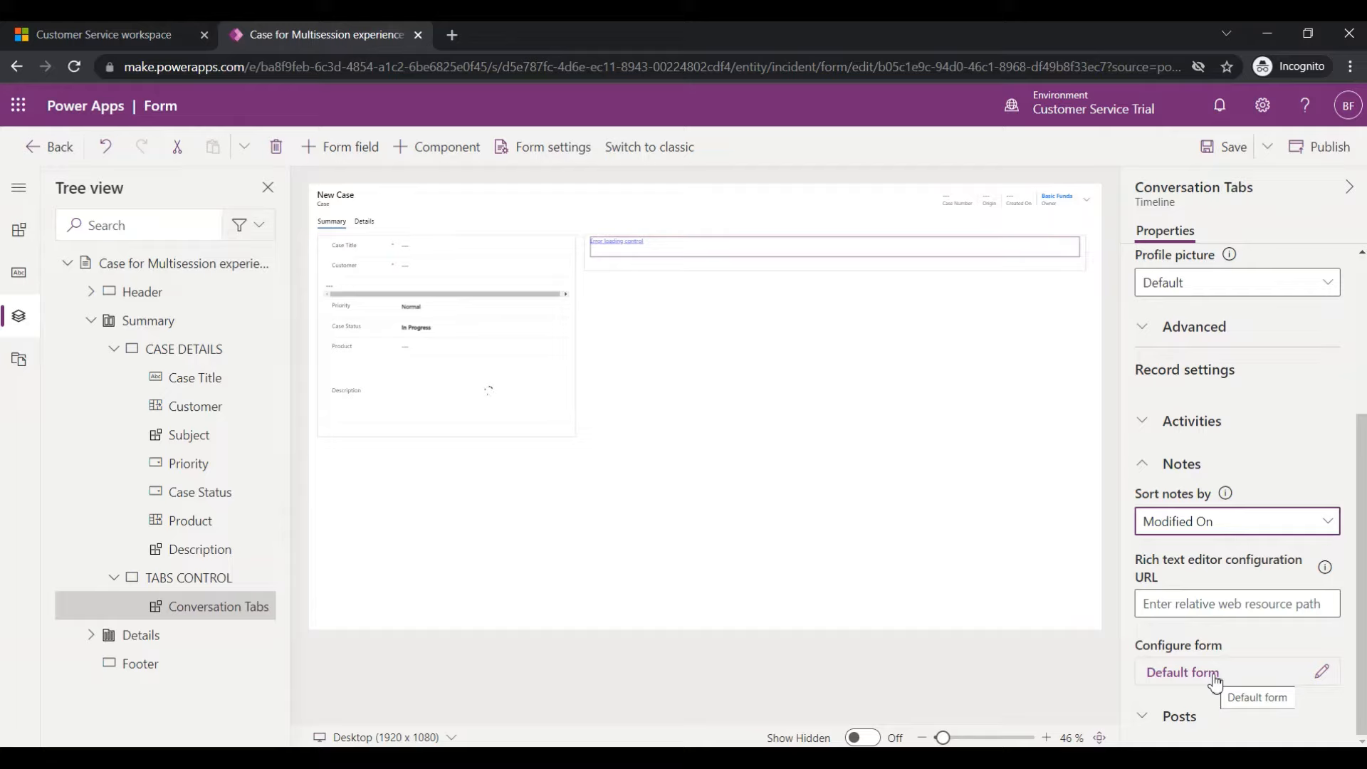
pyautogui.click(1321, 675)
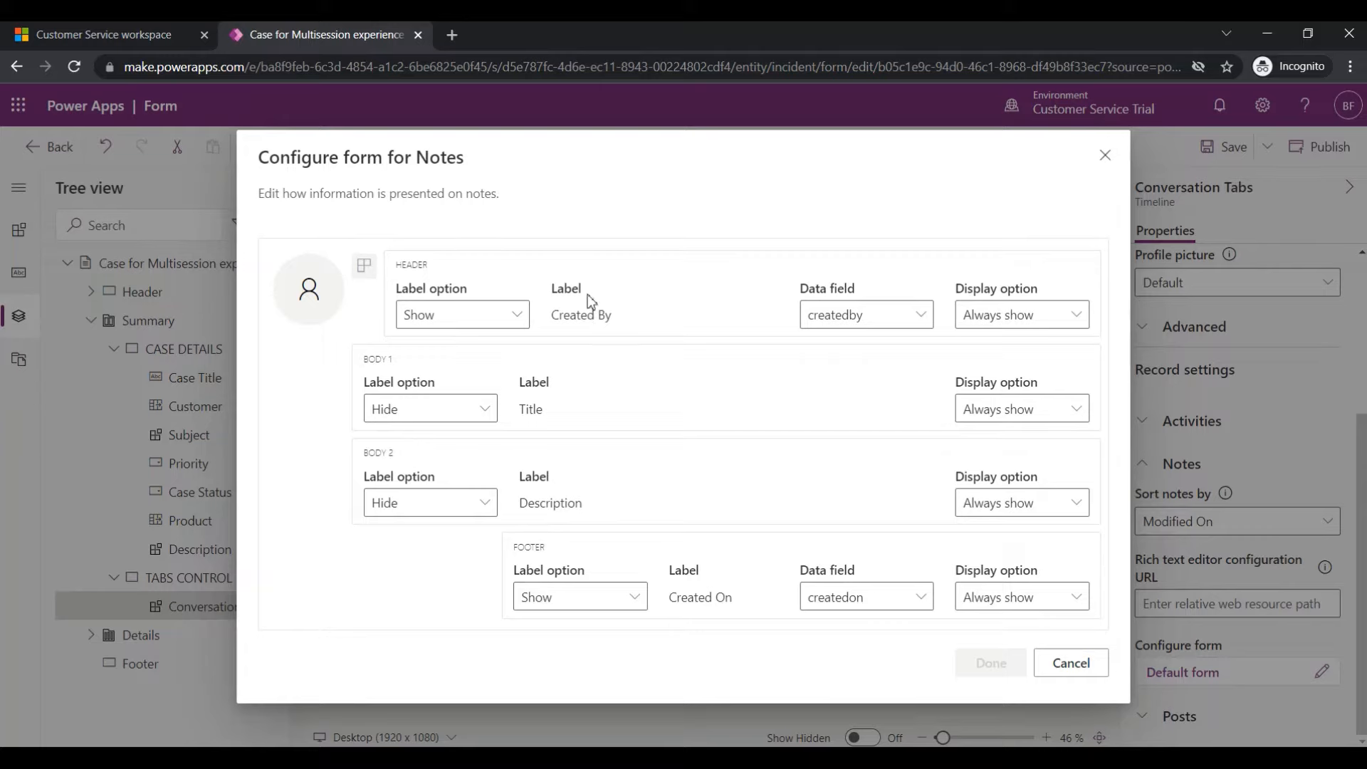
# Switch to the live case in Customer Service workspace, examine the Testing demo note's title and text fields, and cancel editing
pyautogui.click(100, 36)
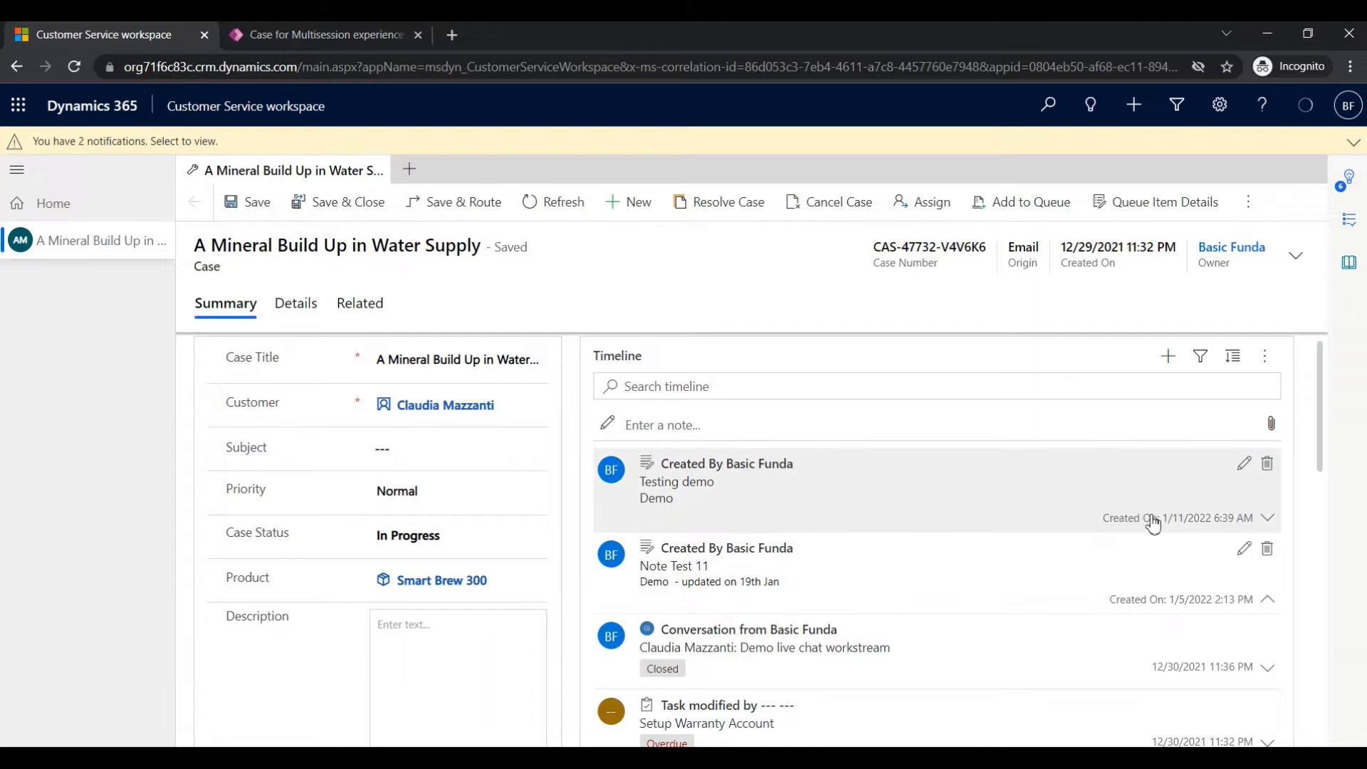
pyautogui.click(669, 495)
pyautogui.click(685, 482)
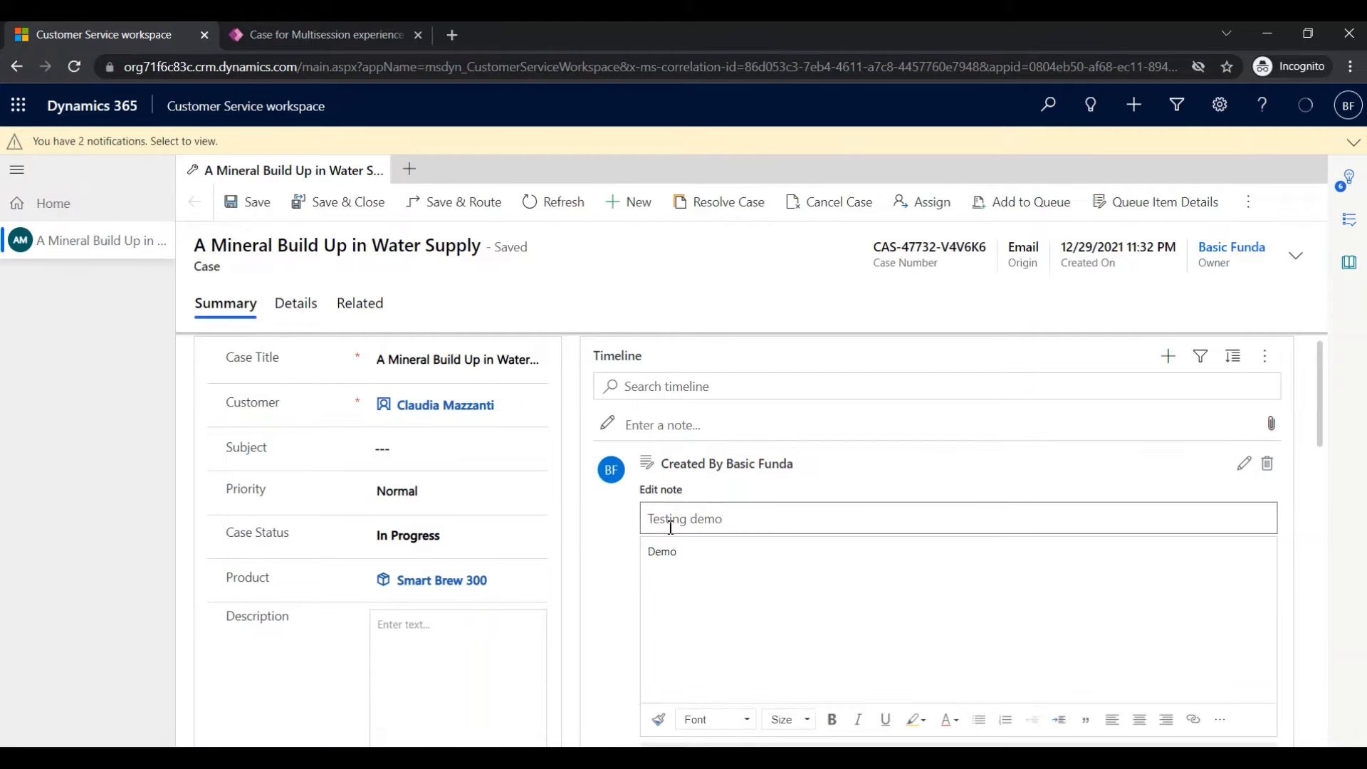
pyautogui.scroll(-1, 926, 520)
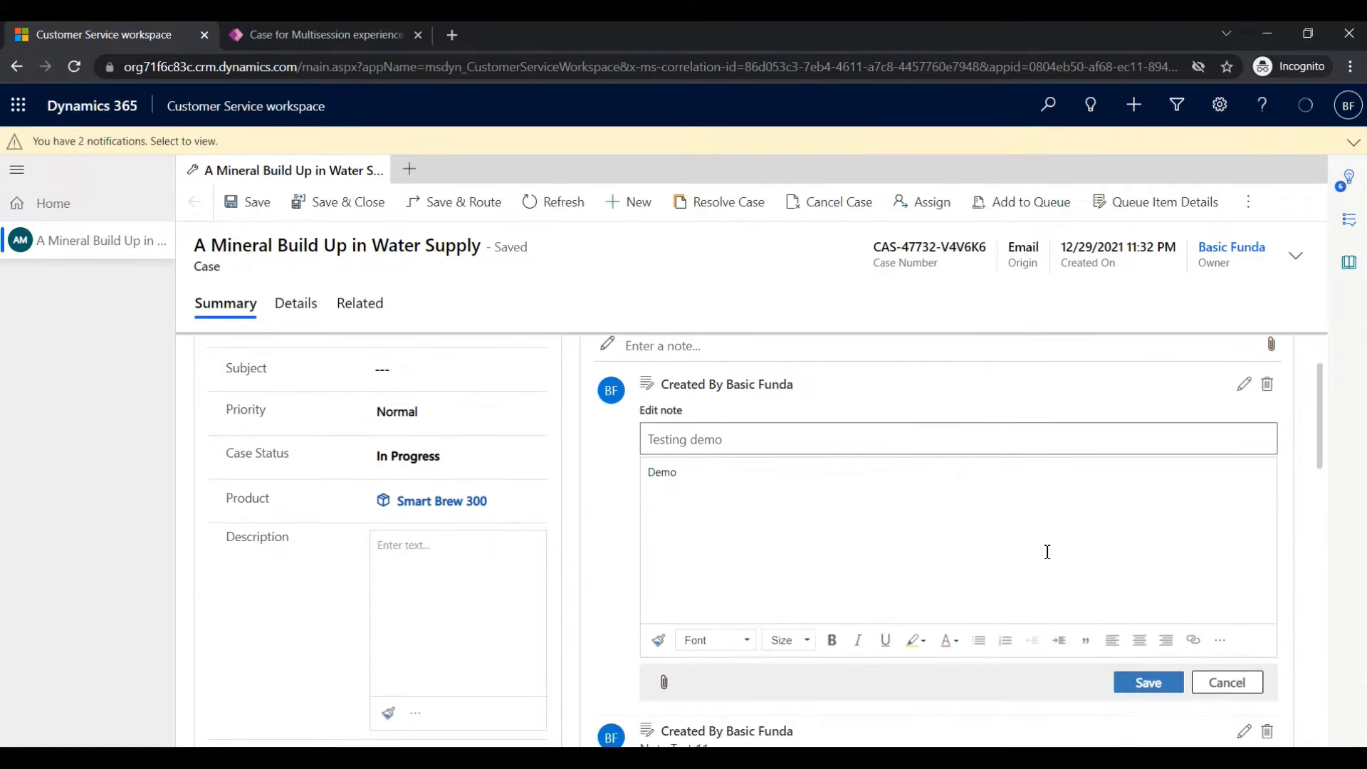
pyautogui.click(1258, 682)
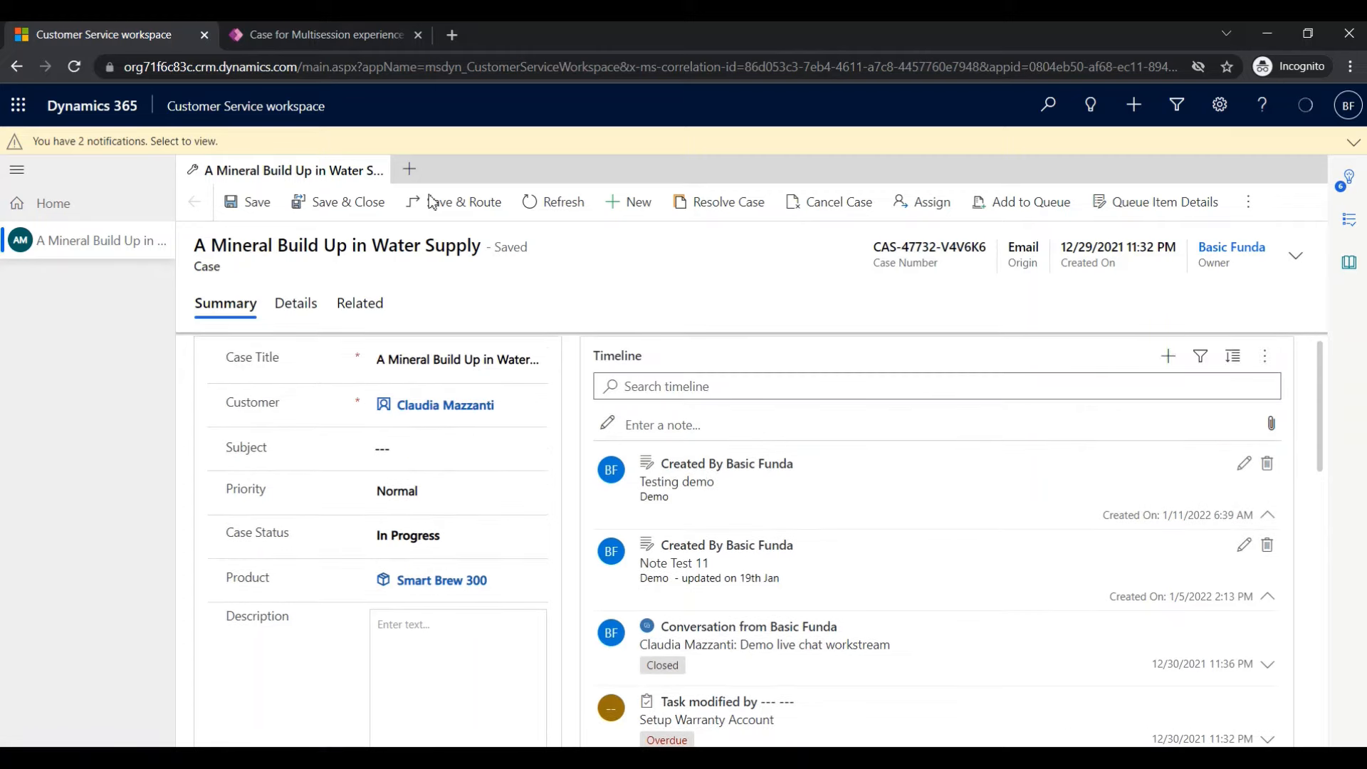
# Switch back to Power Apps and set the data field of the Notes form header to modifiedby
pyautogui.click(275, 46)
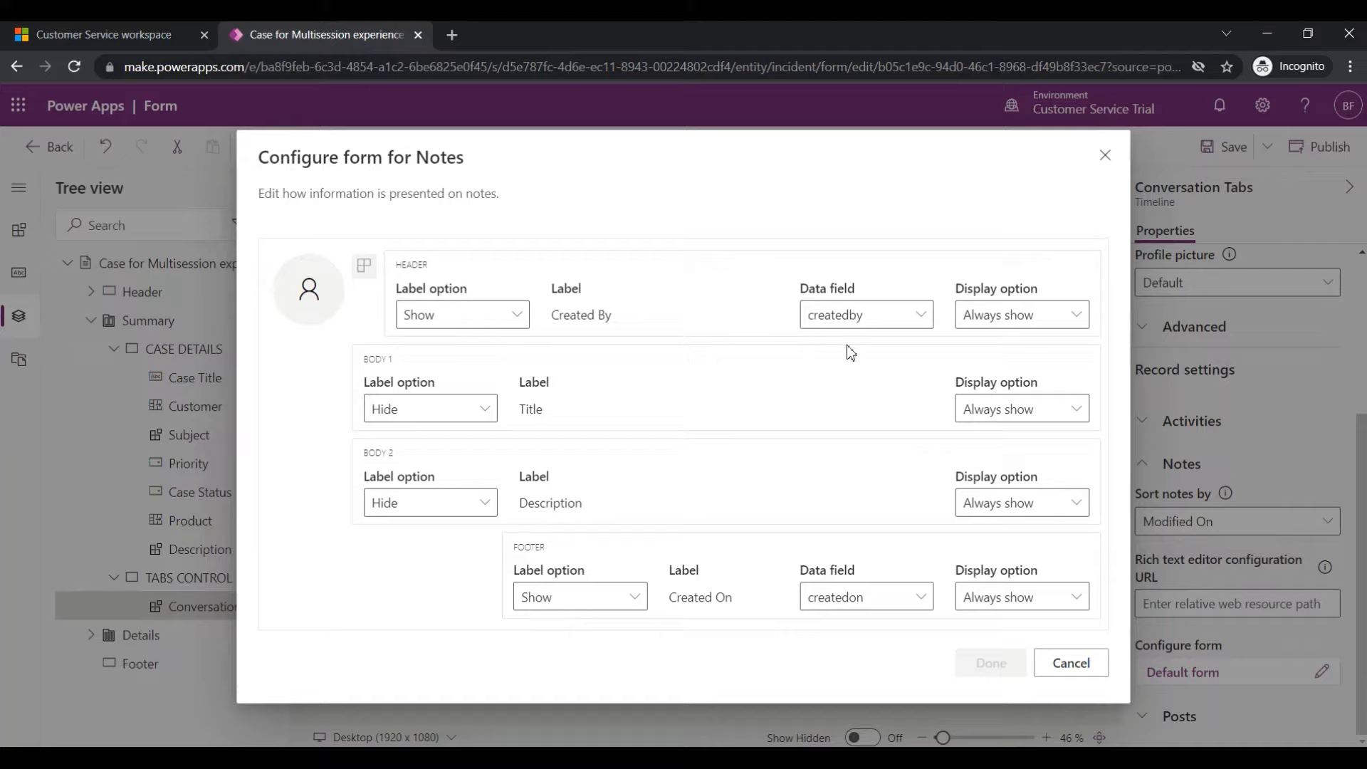
pyautogui.click(918, 323)
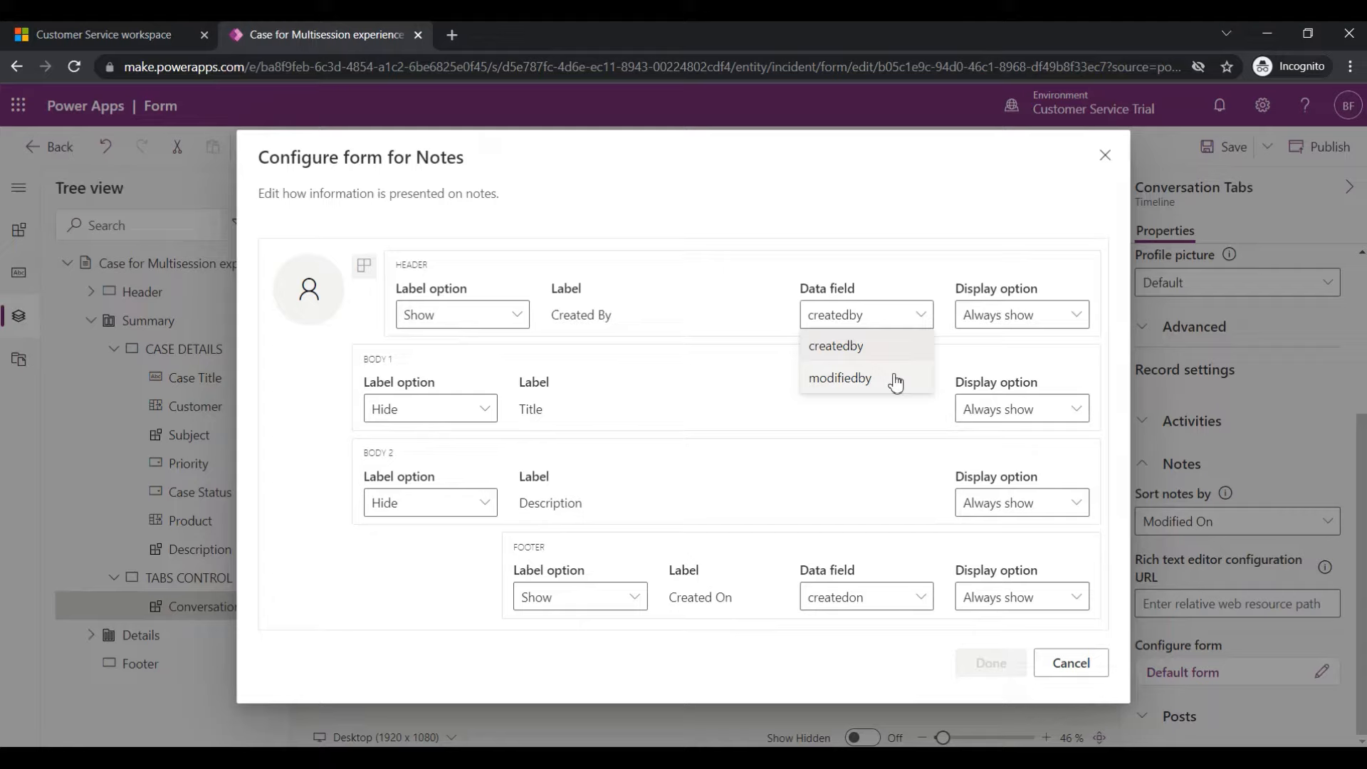
pyautogui.click(896, 380)
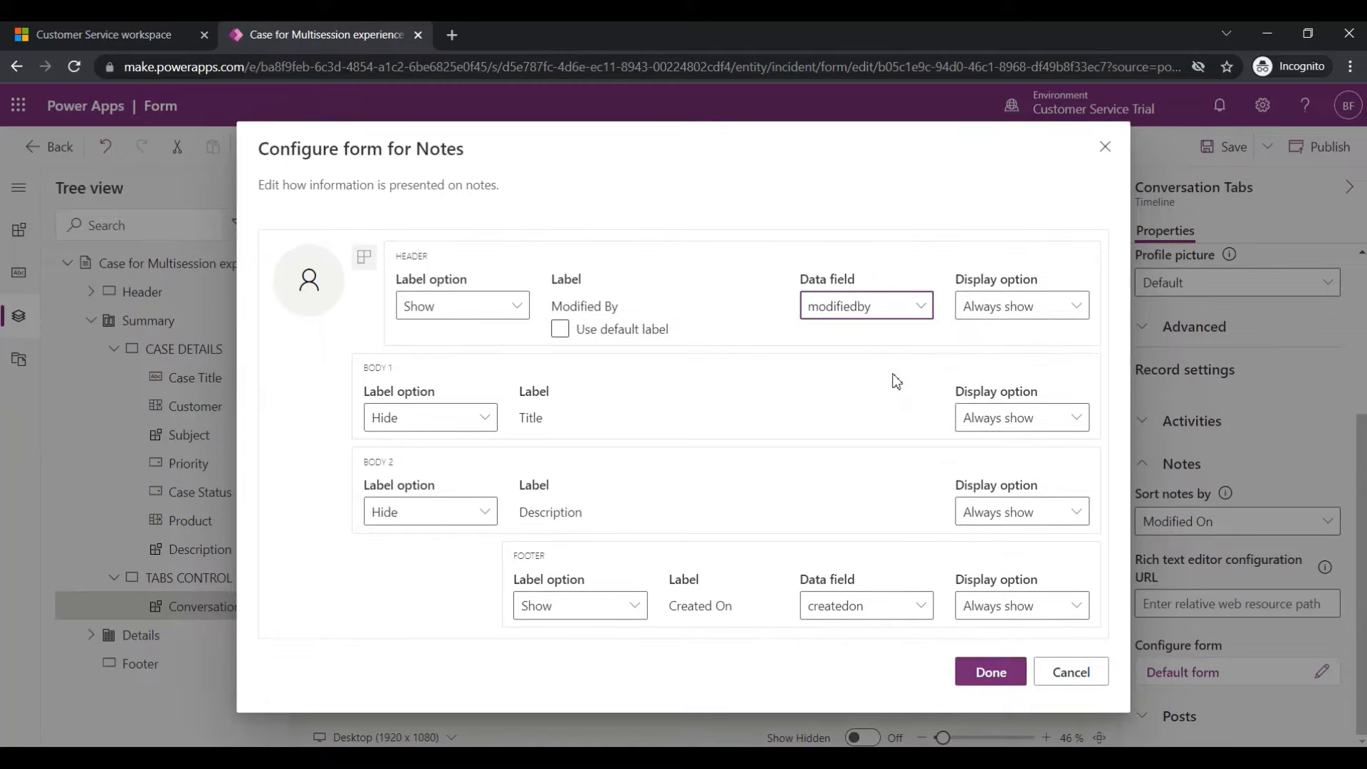
pyautogui.click(560, 280)
pyautogui.moveTo(561, 280); pyautogui.dragTo(630, 312)
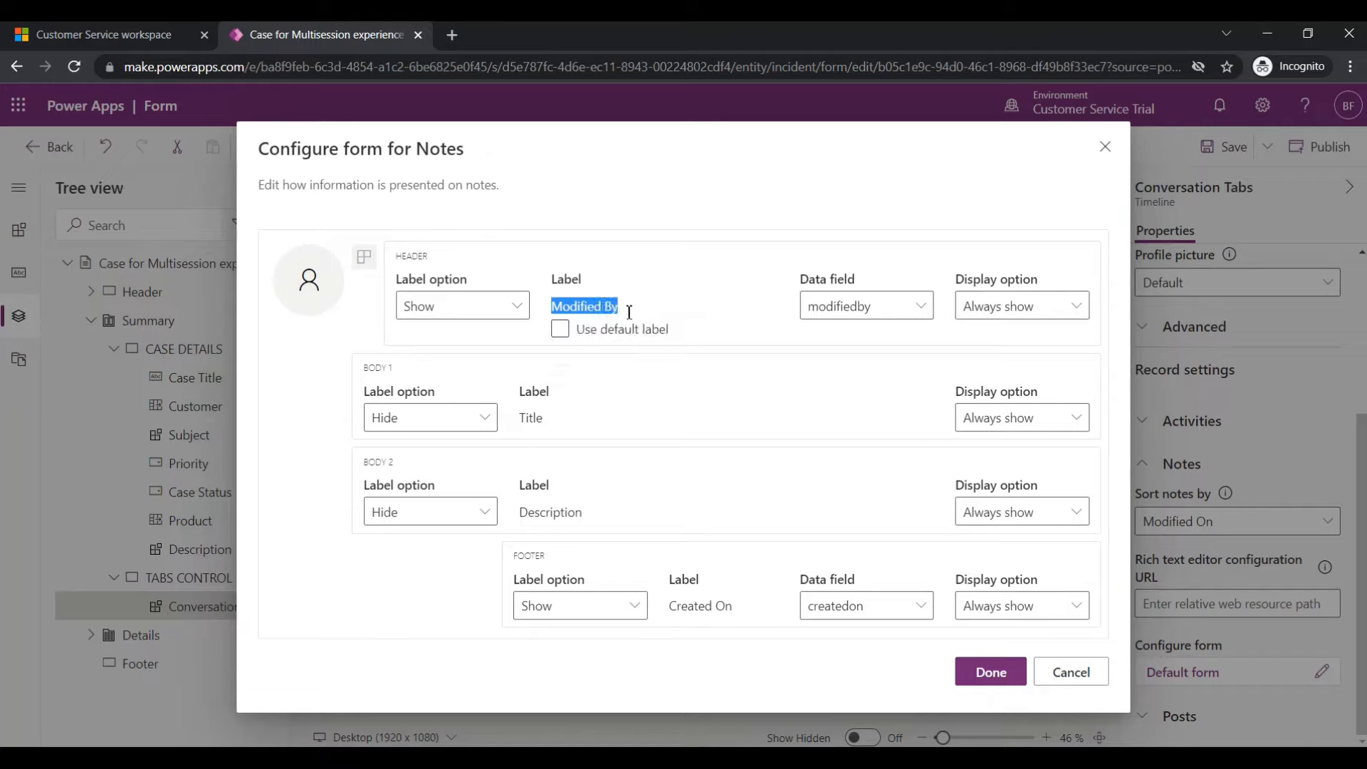
pyautogui.click(629, 312)
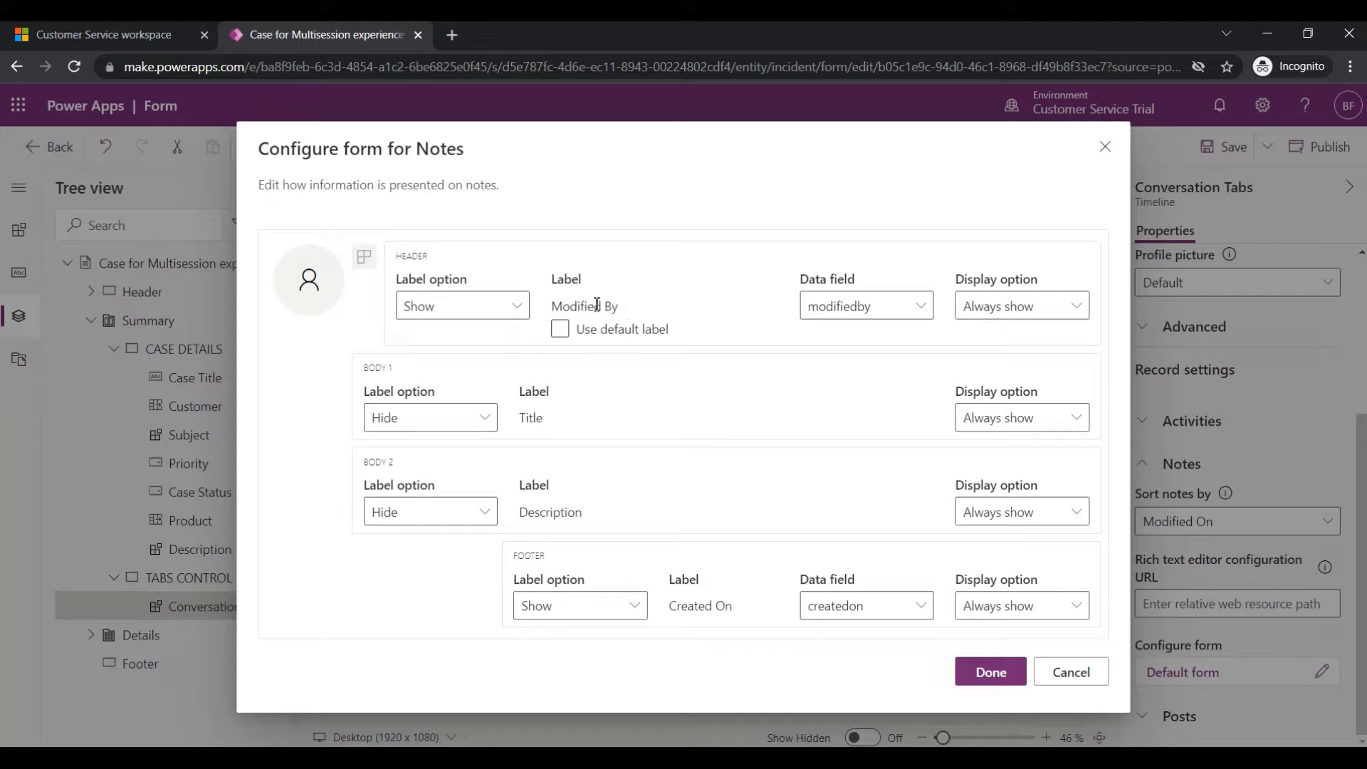
# Turn on the default label for the Notes form header and keep its label option set to Show
pyautogui.click(562, 331)
pyautogui.moveTo(564, 309); pyautogui.dragTo(665, 306)
pyautogui.click(580, 308)
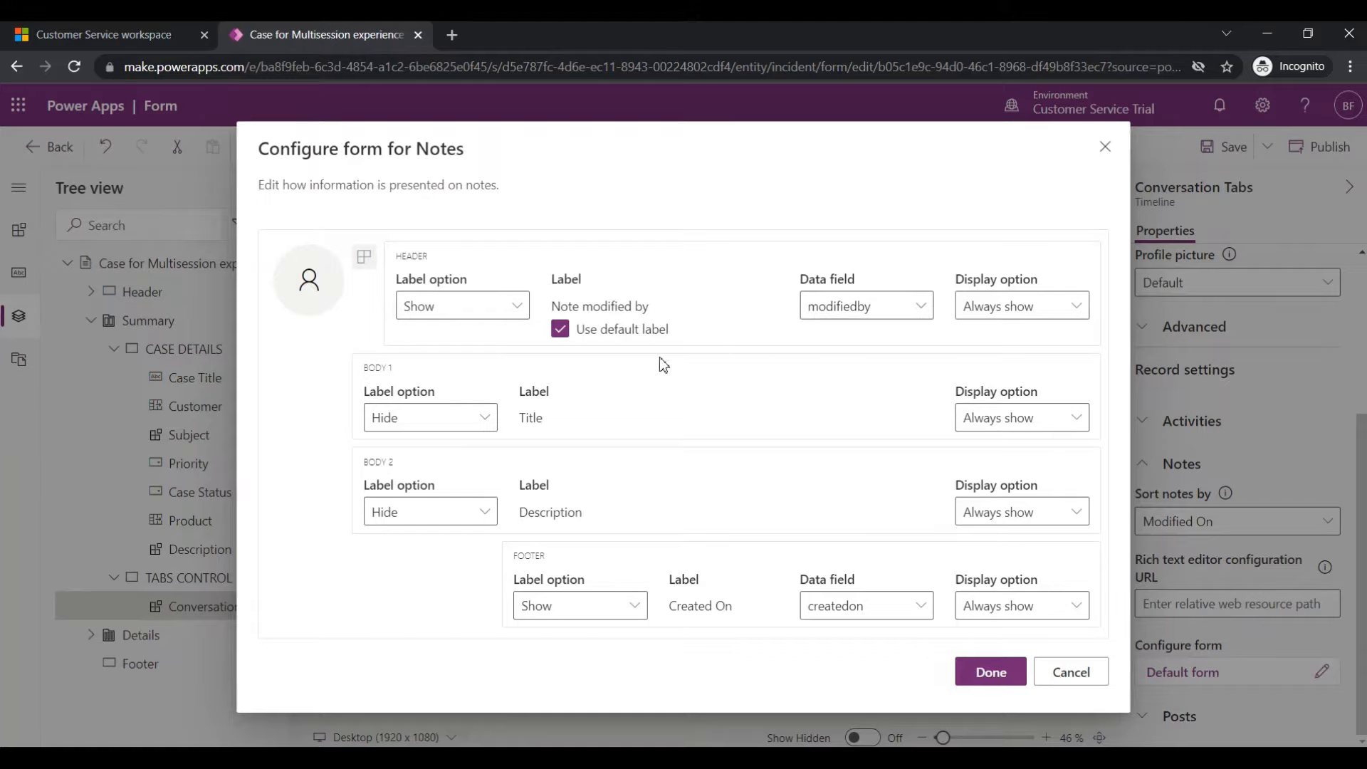
pyautogui.click(560, 330)
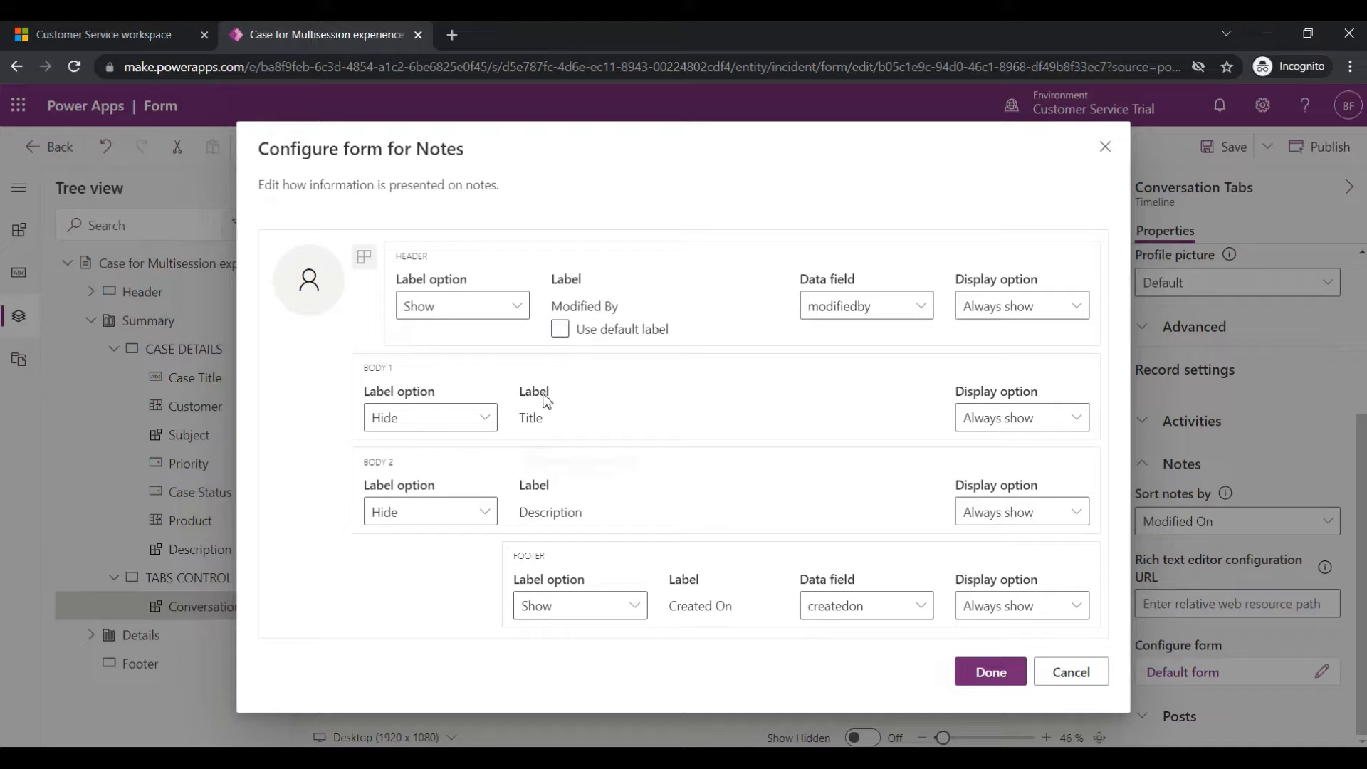
pyautogui.click(561, 332)
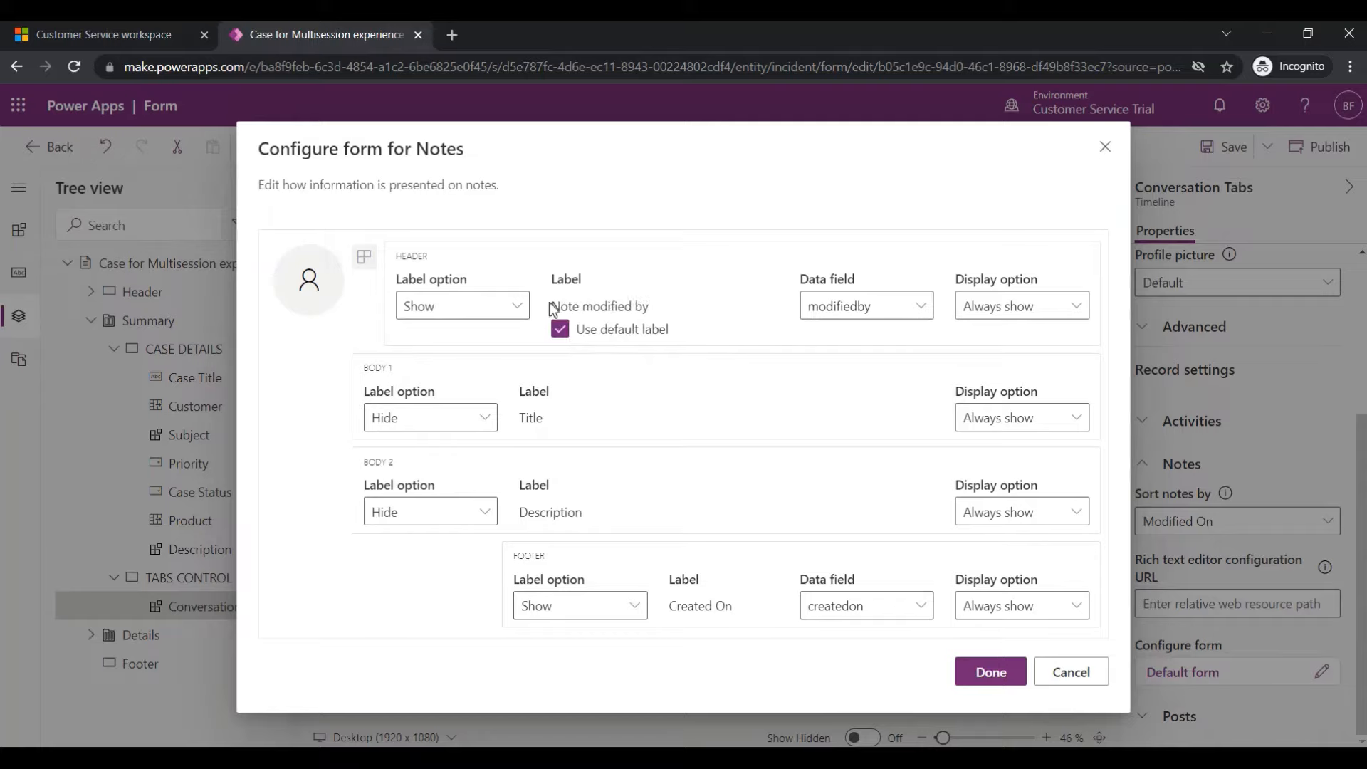
pyautogui.click(458, 306)
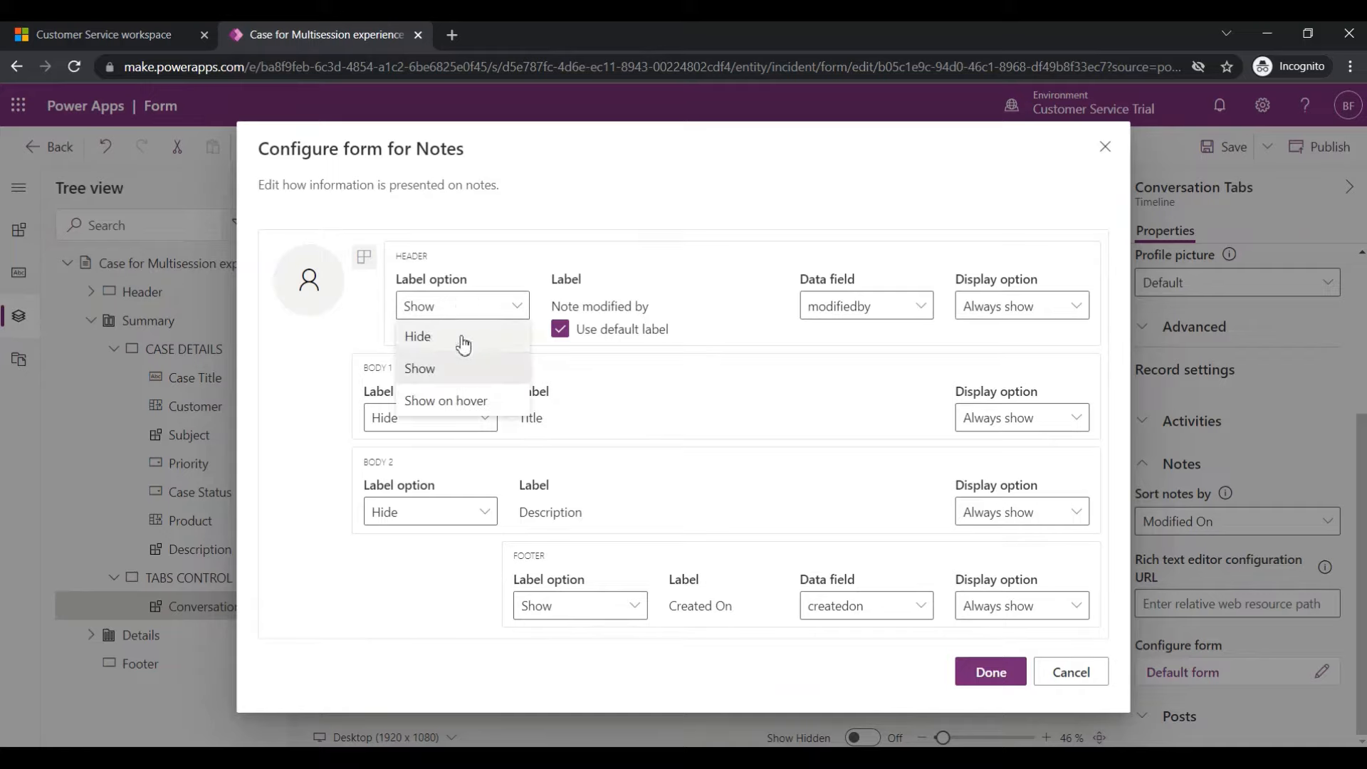
pyautogui.click(513, 313)
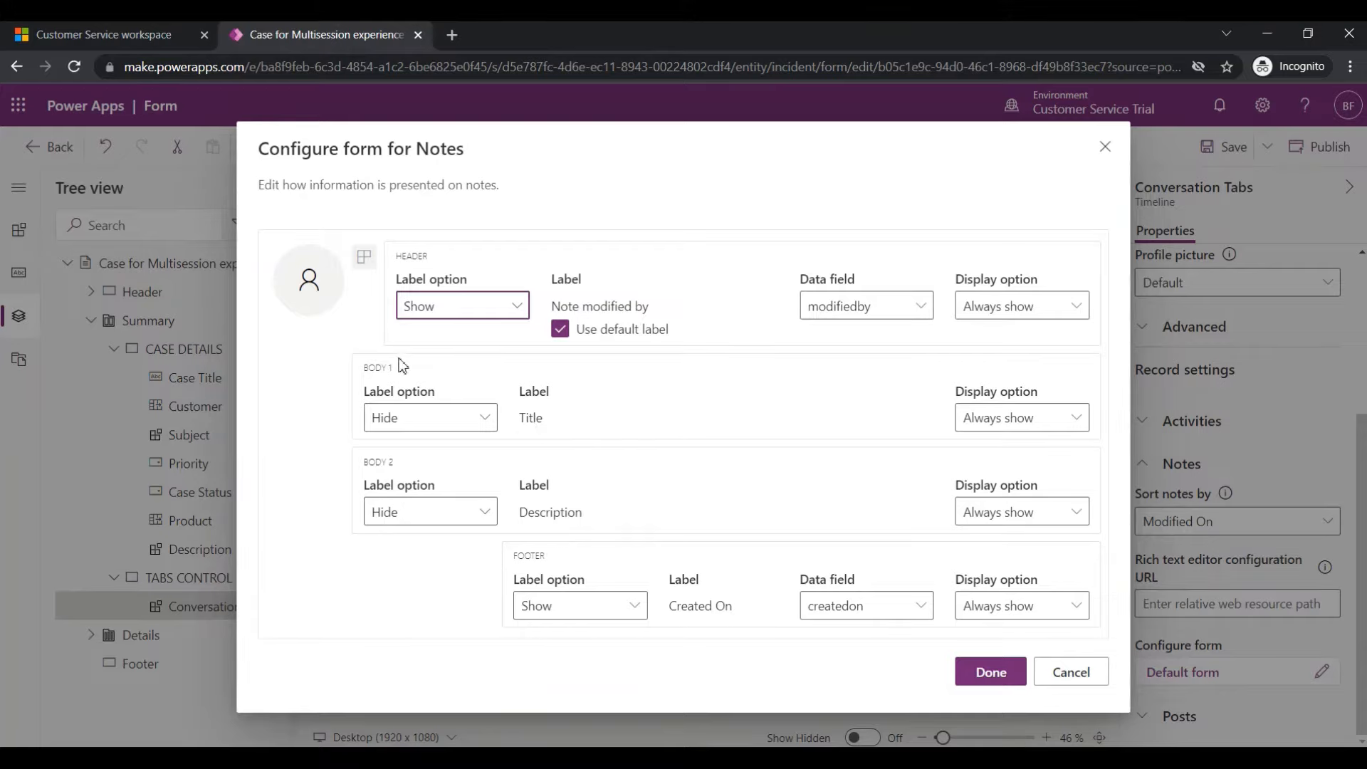
# On the live case in Customer Service workspace, open the Testing demo note for editing and examine its title and description fields
pyautogui.click(137, 44)
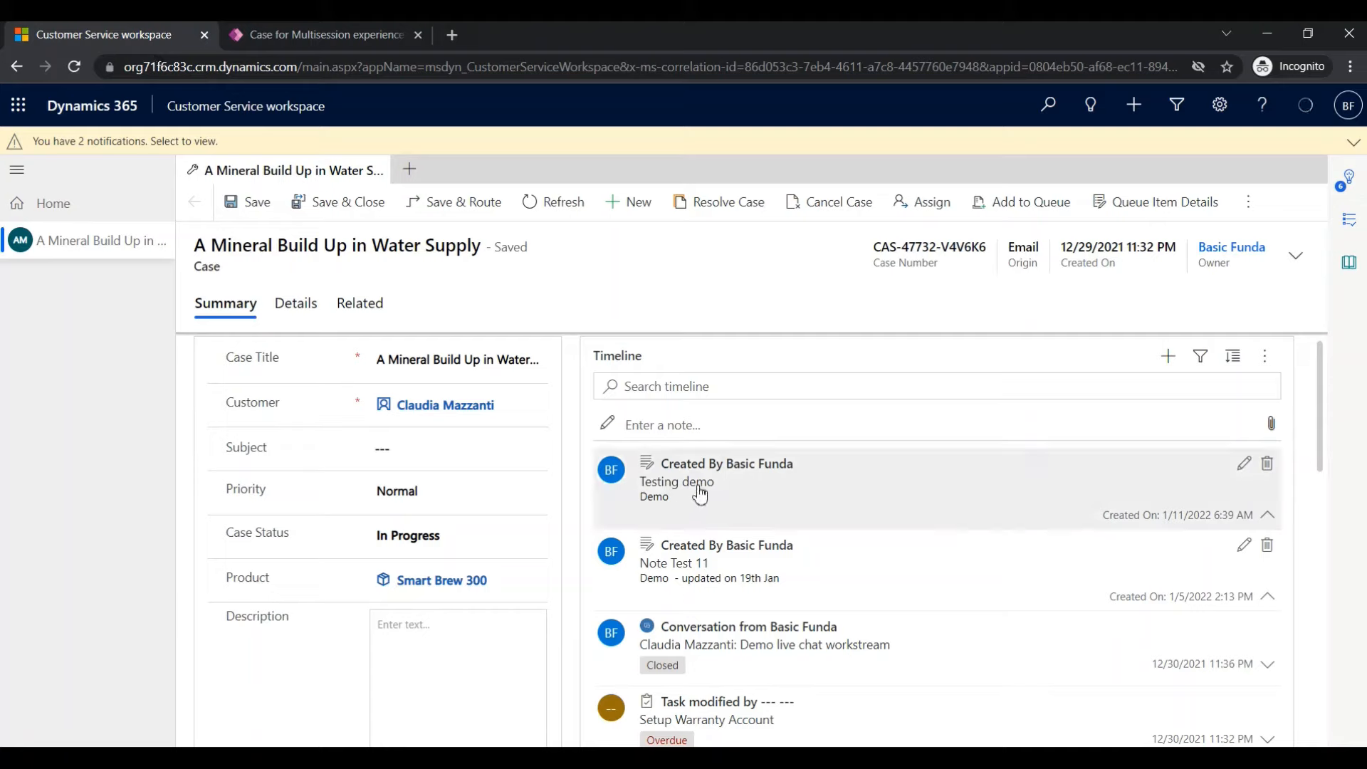
pyautogui.click(1244, 463)
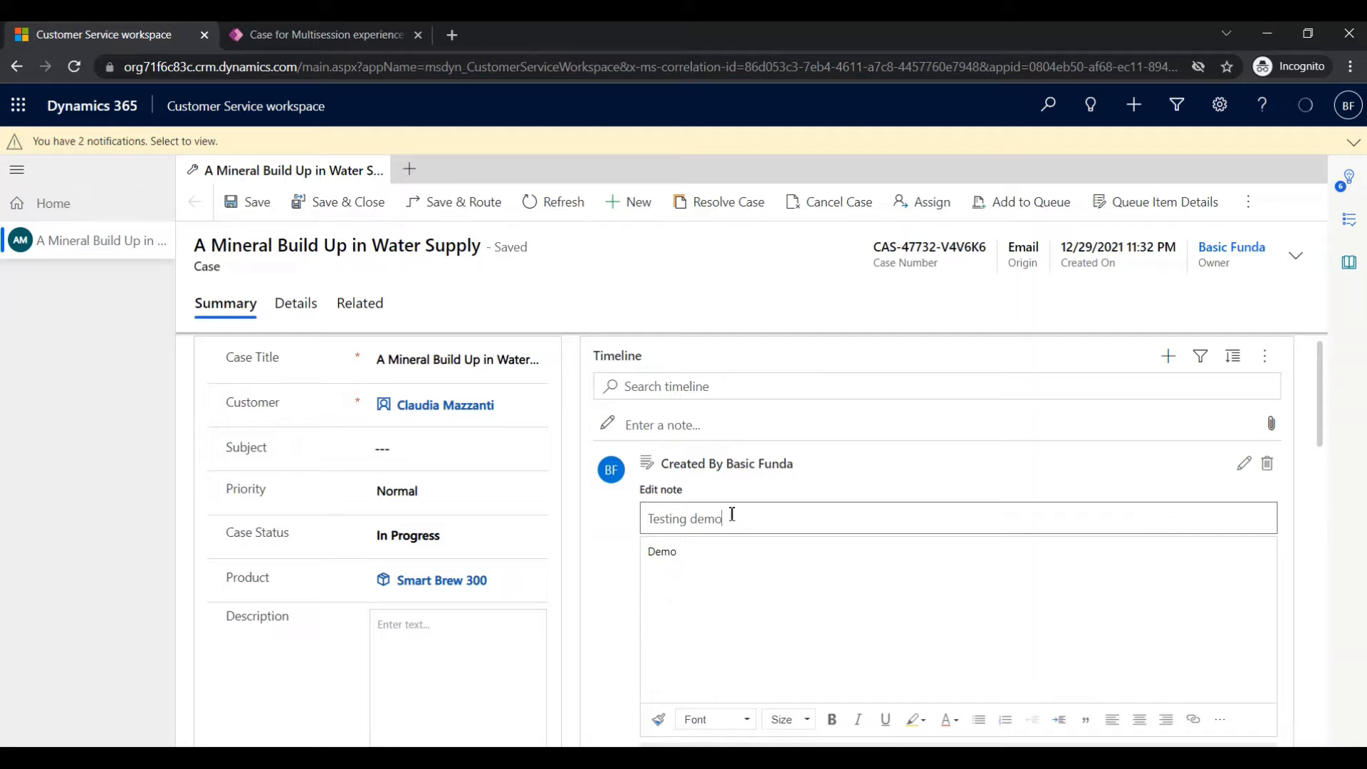
pyautogui.doubleClick(700, 515)
pyautogui.doubleClick(678, 518)
pyautogui.click(693, 585)
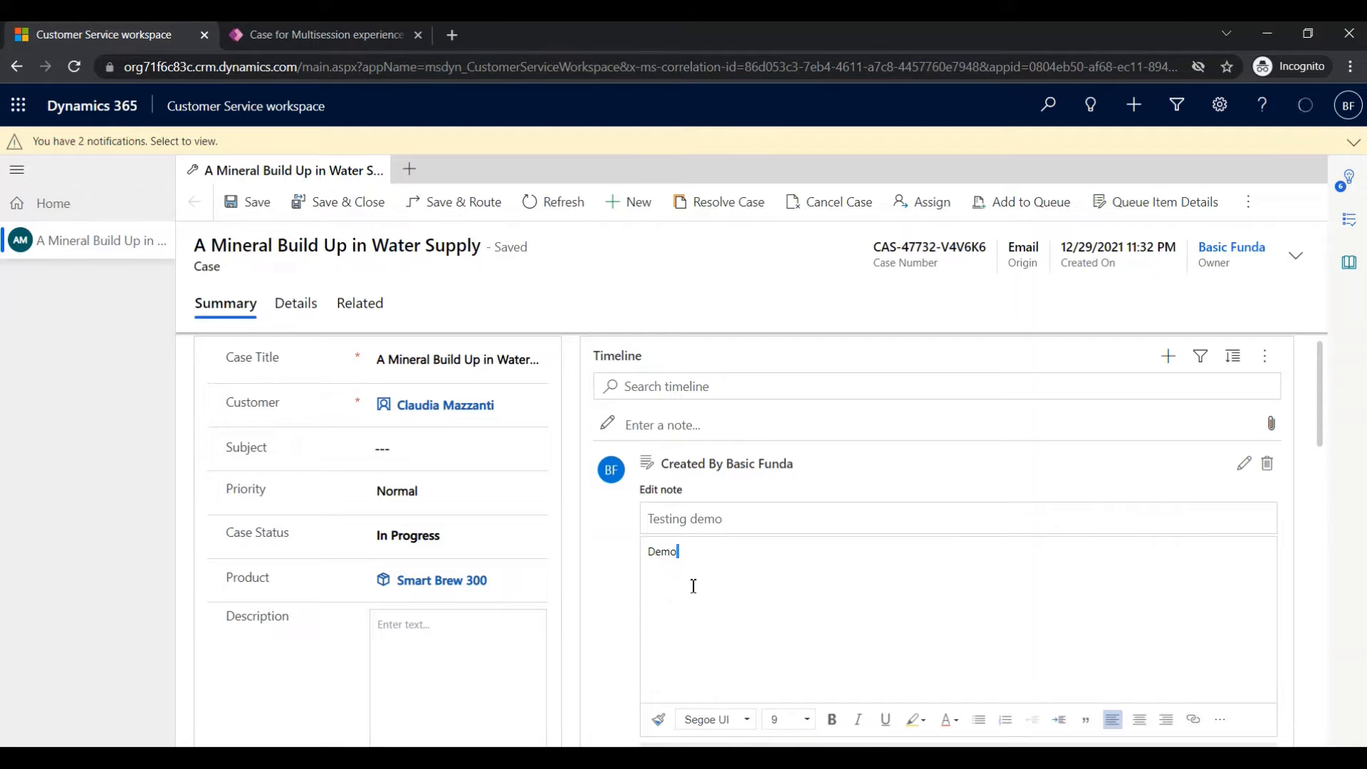
# Return to Power Apps and set the label option for the Title in Body 1 of the Notes form to Show
pyautogui.click(329, 45)
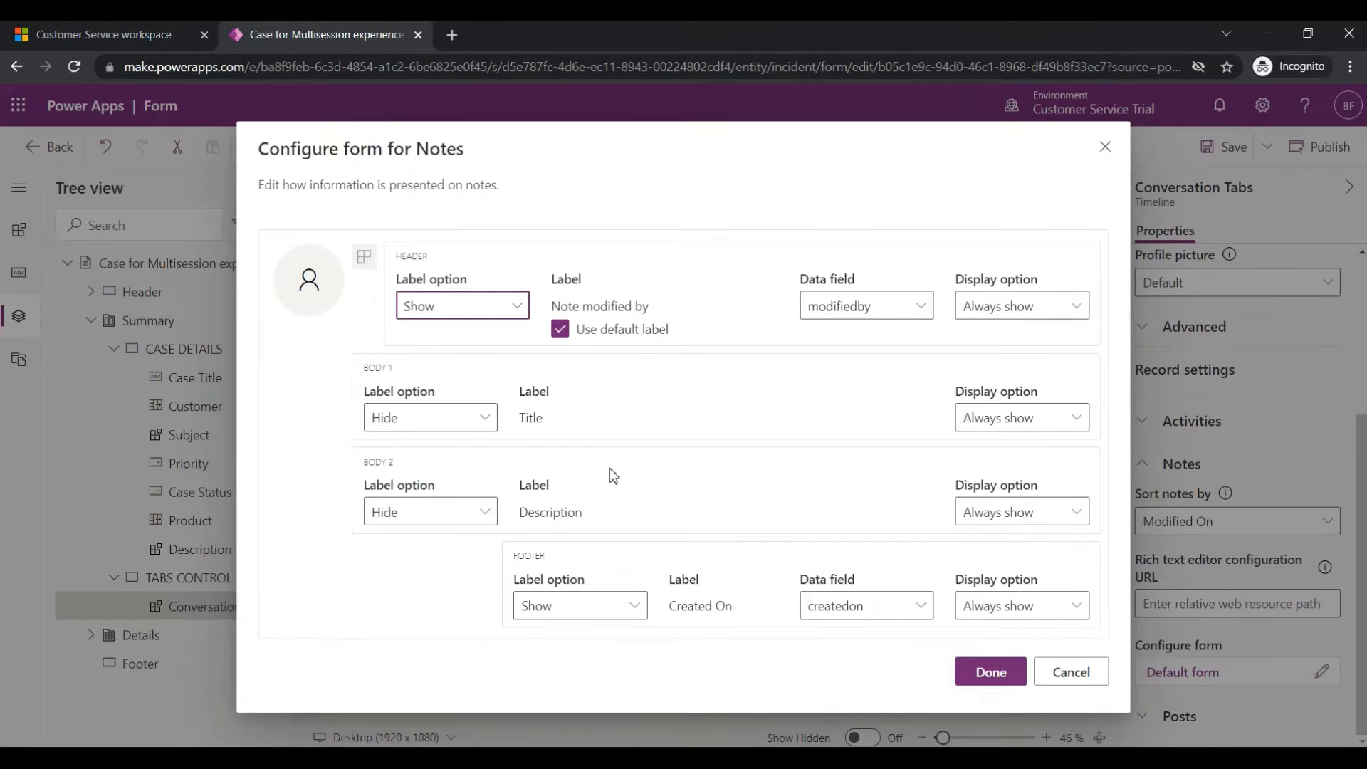
pyautogui.click(483, 423)
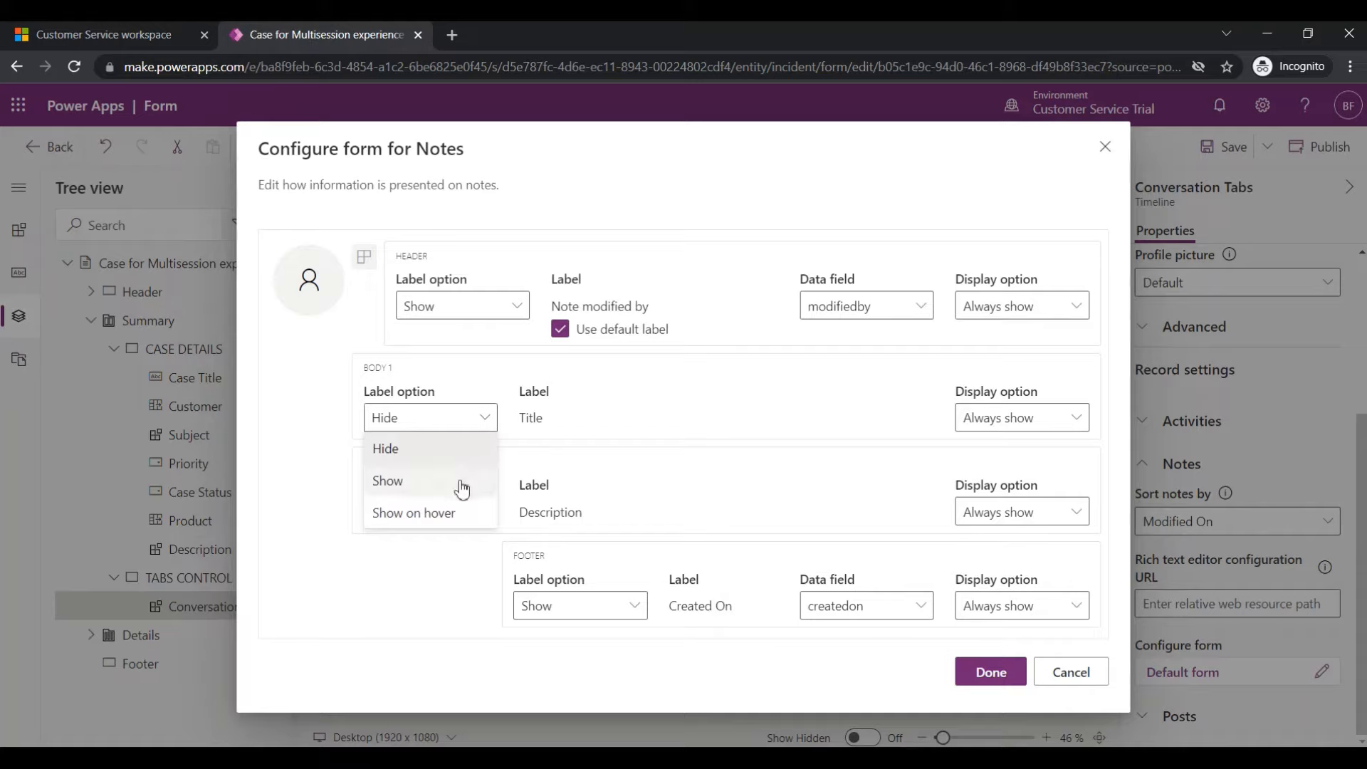
pyautogui.click(460, 481)
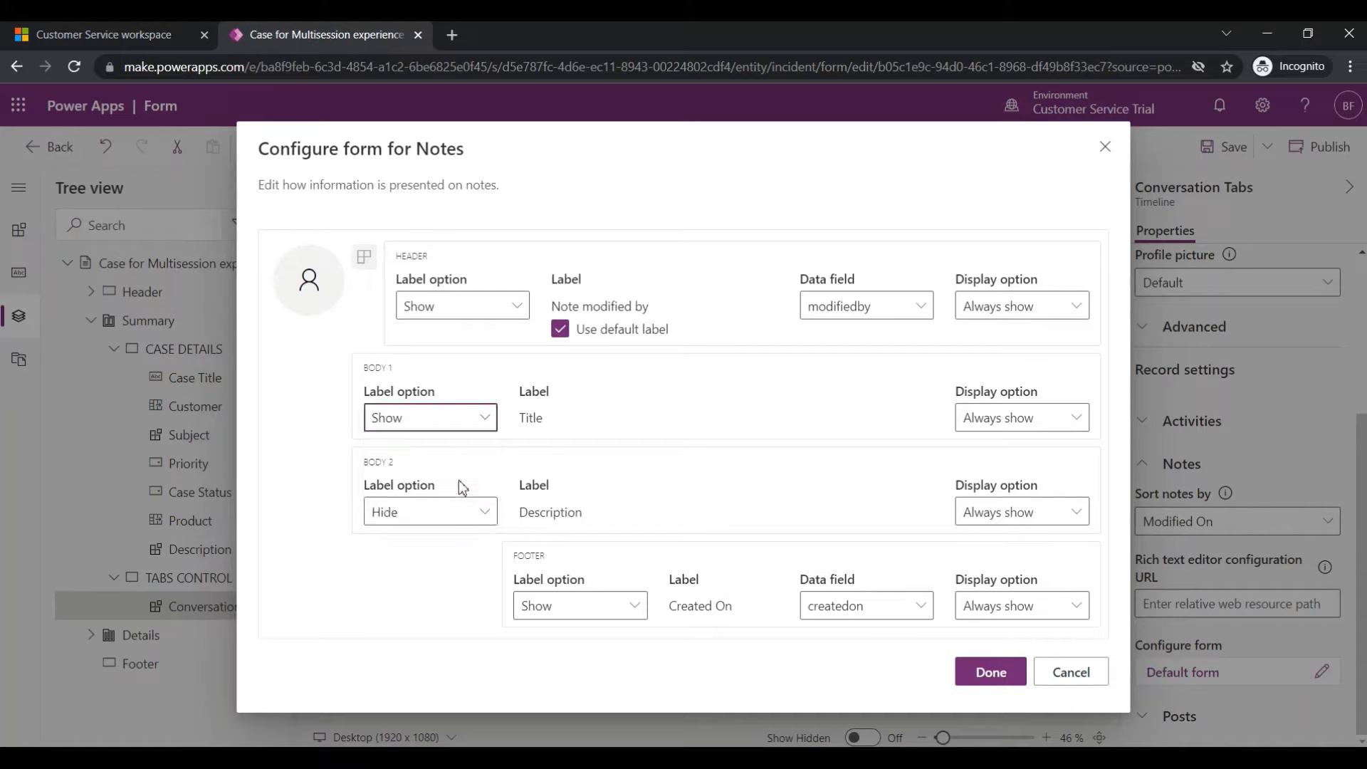
pyautogui.doubleClick(530, 418)
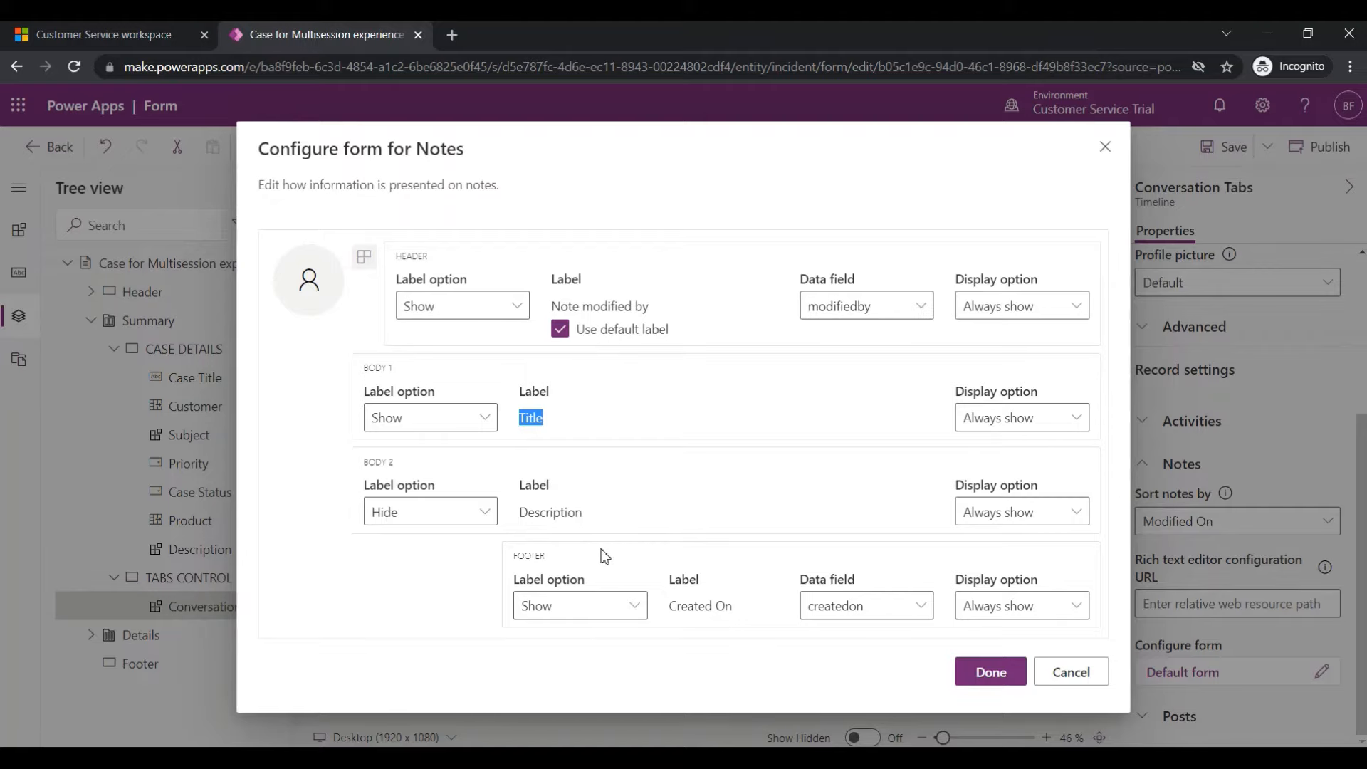
# Go to Customer Service workspace, cancel editing the Testing demo note, and examine the note footers in the case timeline
pyautogui.click(120, 45)
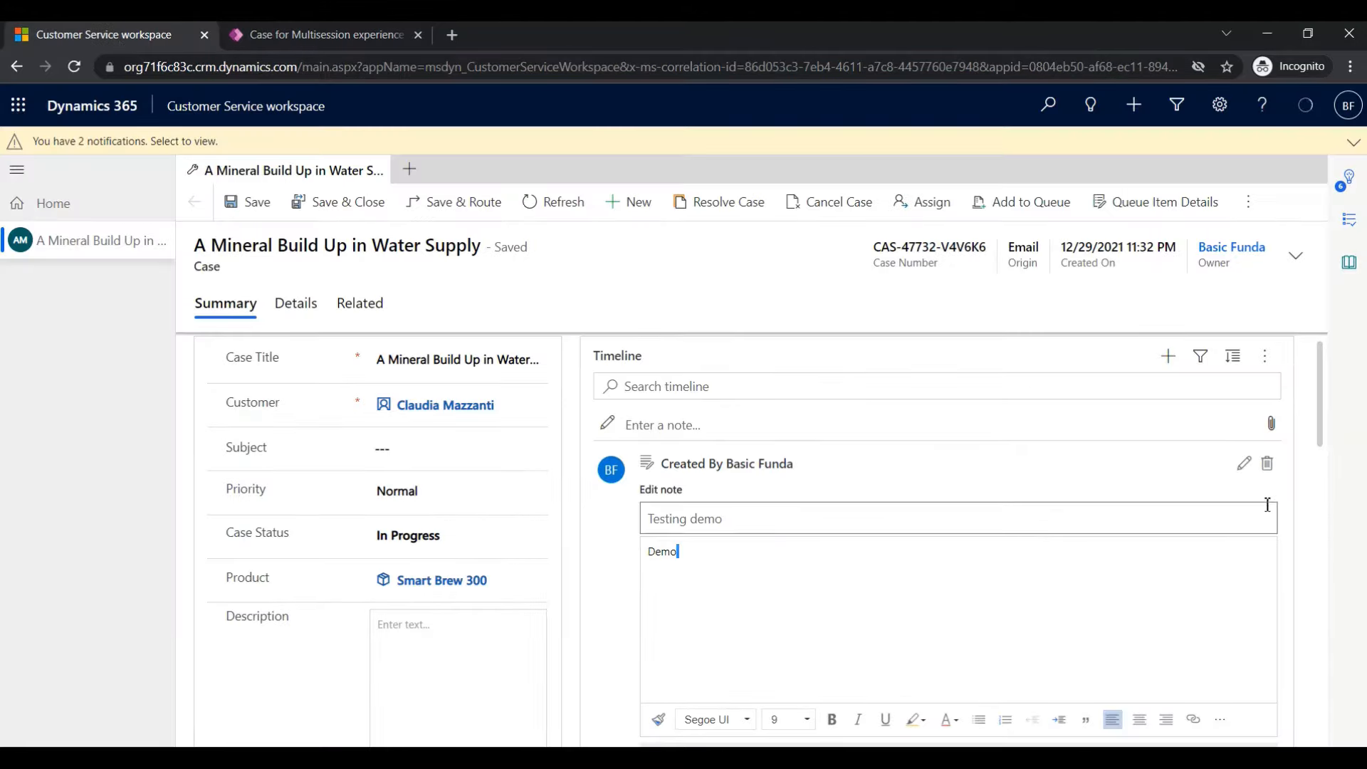
pyautogui.scroll(-2, 1268, 504)
pyautogui.click(1221, 634)
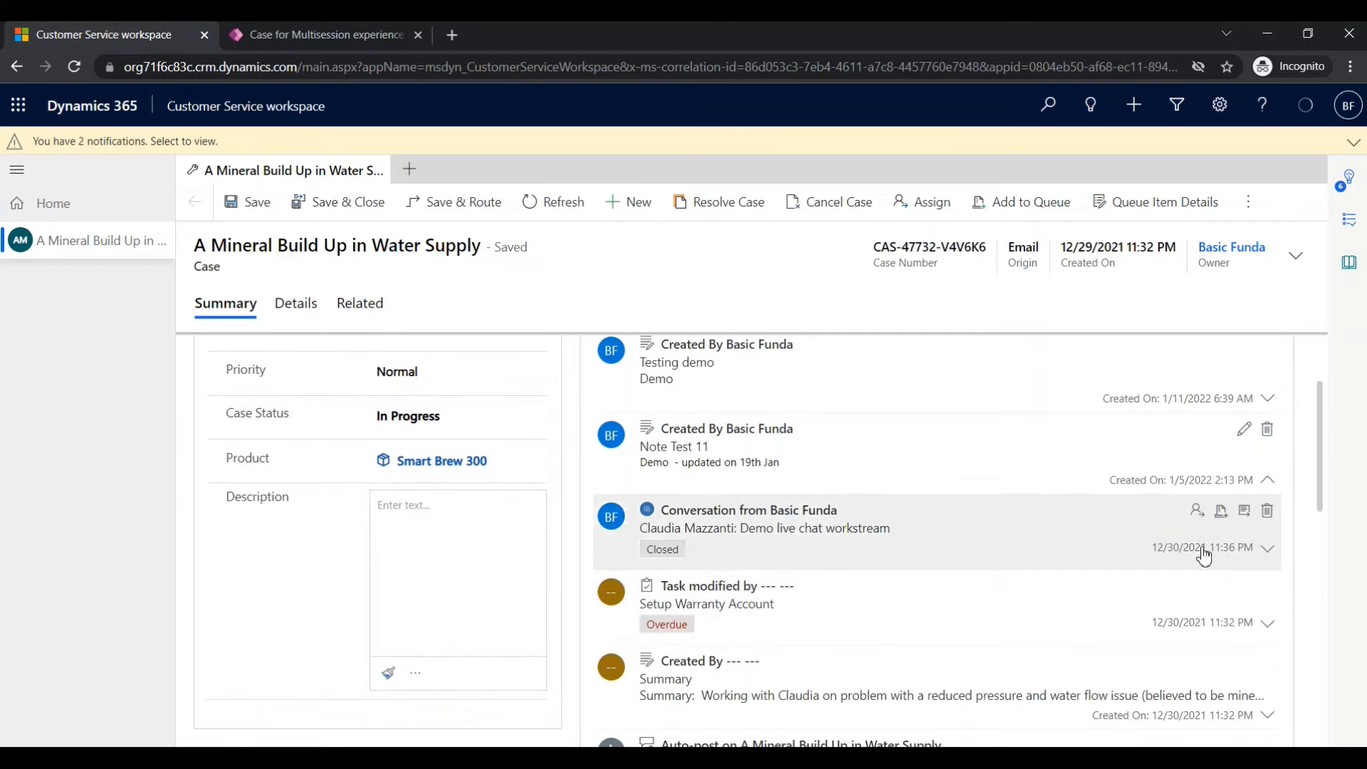
pyautogui.scroll(1, 1154, 459)
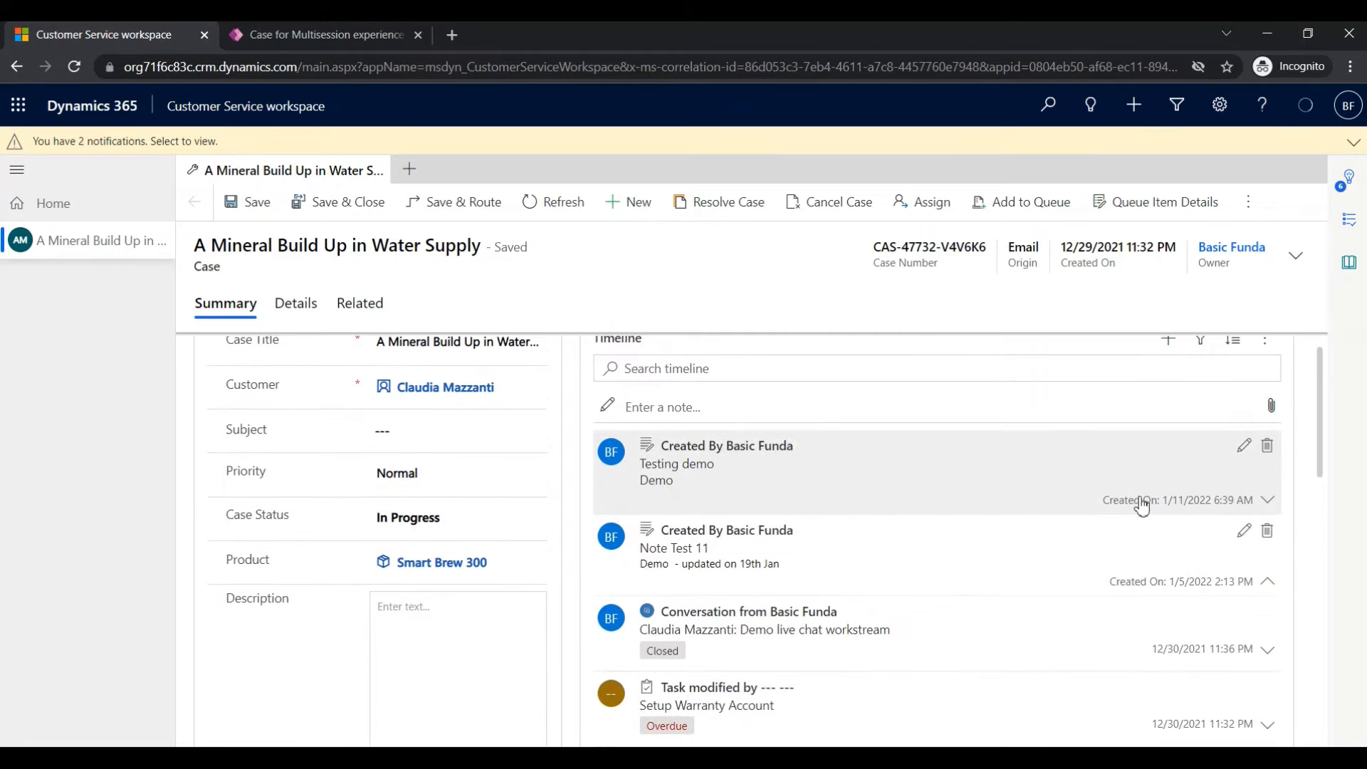
# In Power Apps, try modifiedon as the Notes form footer's data field, restore createdon, and compare with the live case's note footers
pyautogui.click(349, 39)
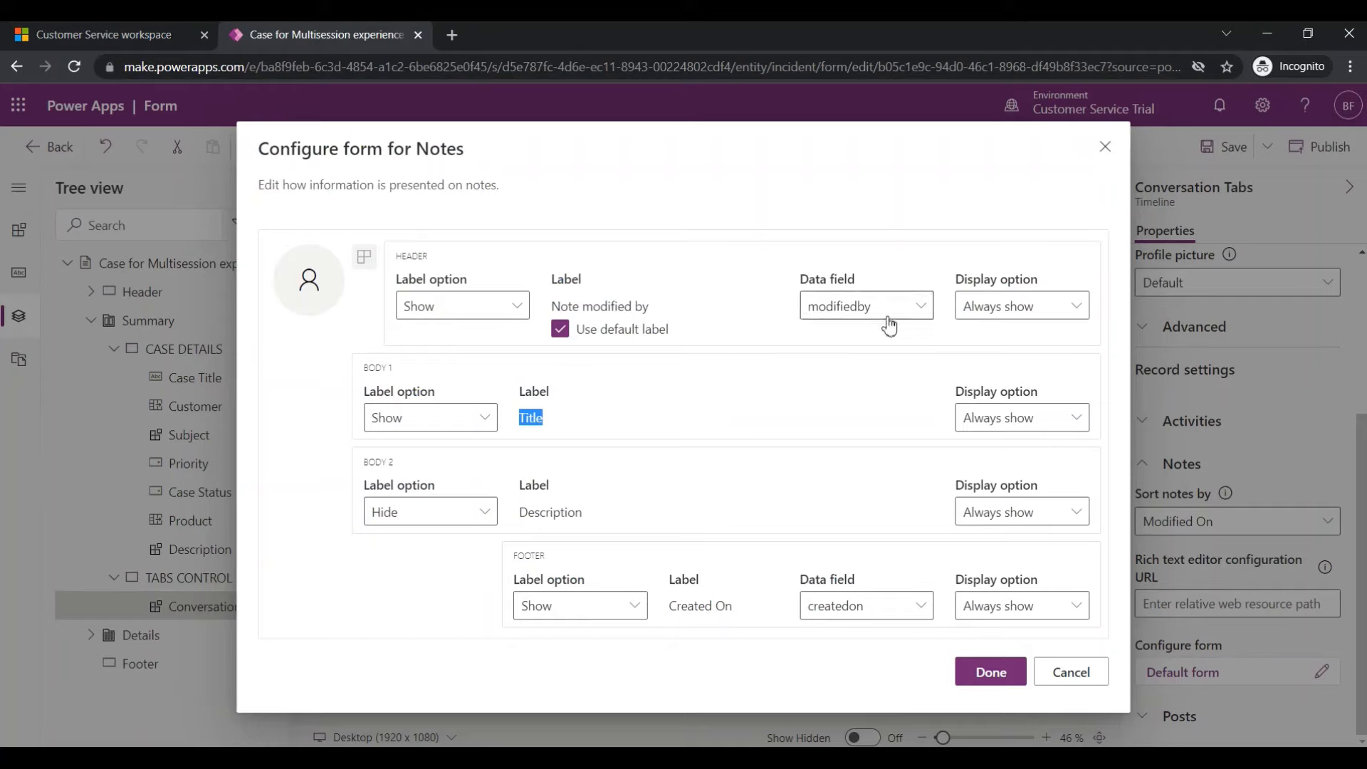
pyautogui.click(916, 606)
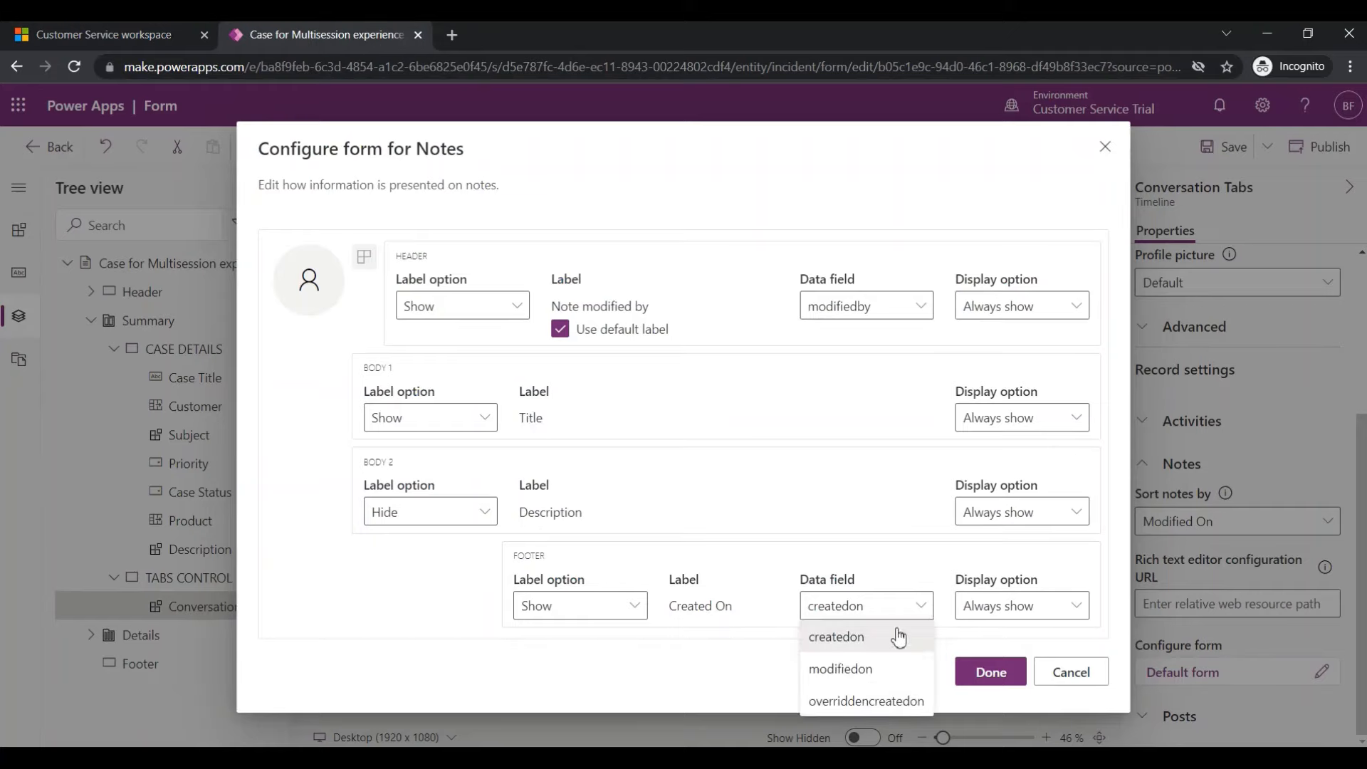
pyautogui.click(882, 673)
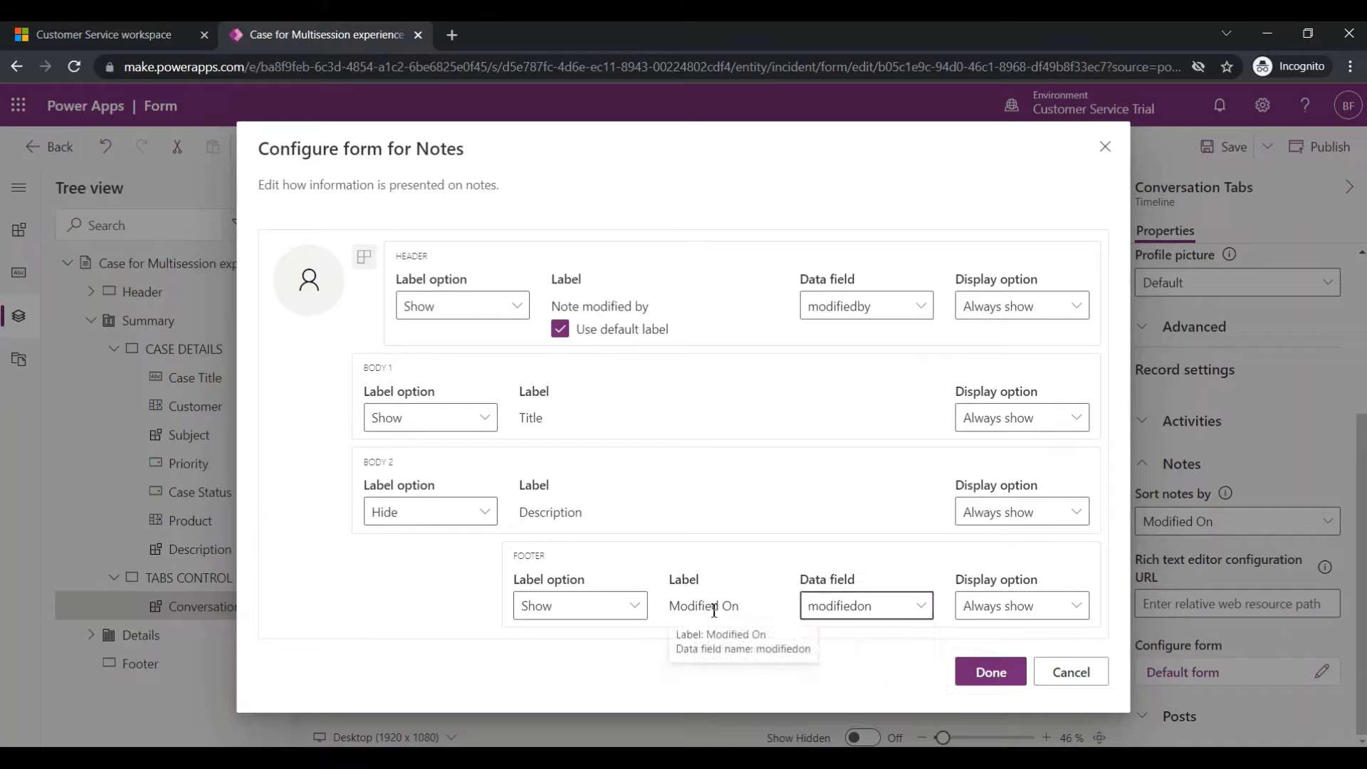
pyautogui.click(920, 612)
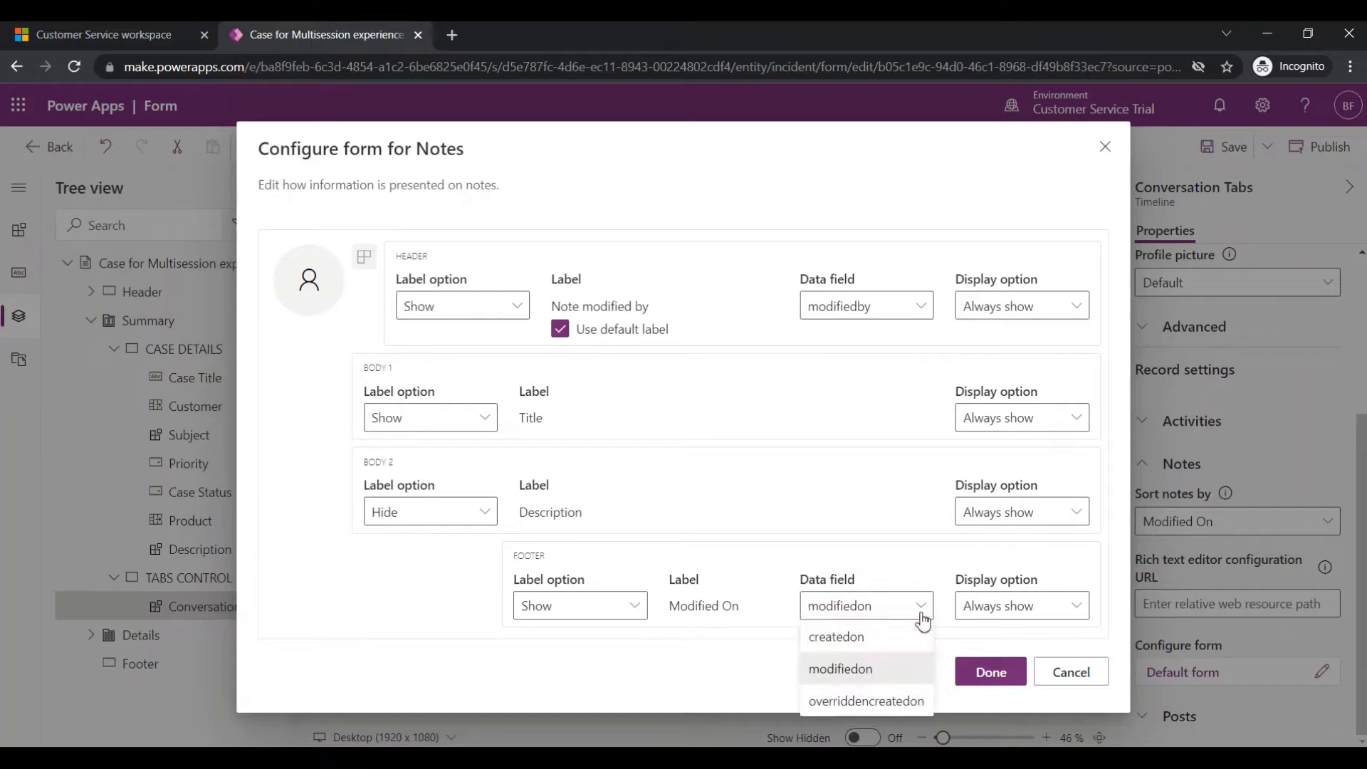
pyautogui.click(910, 640)
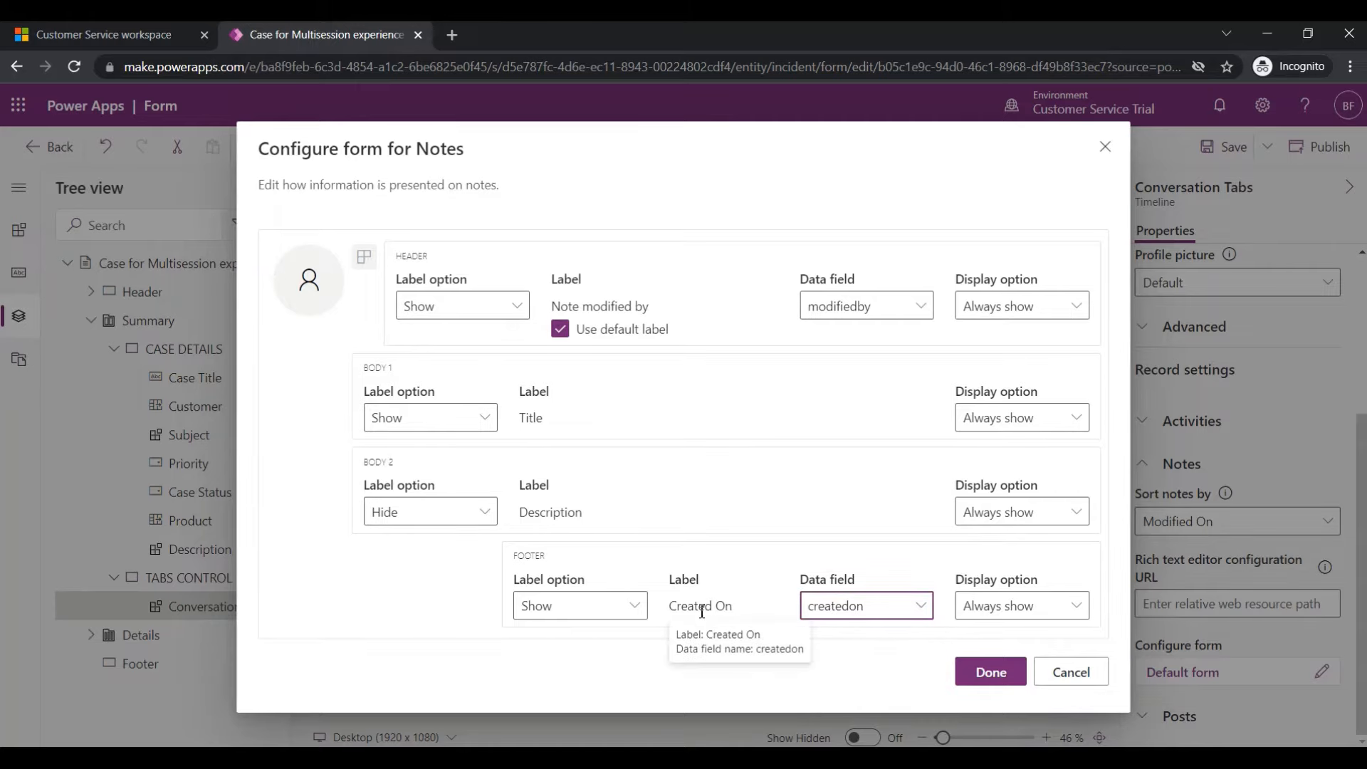
pyautogui.click(106, 35)
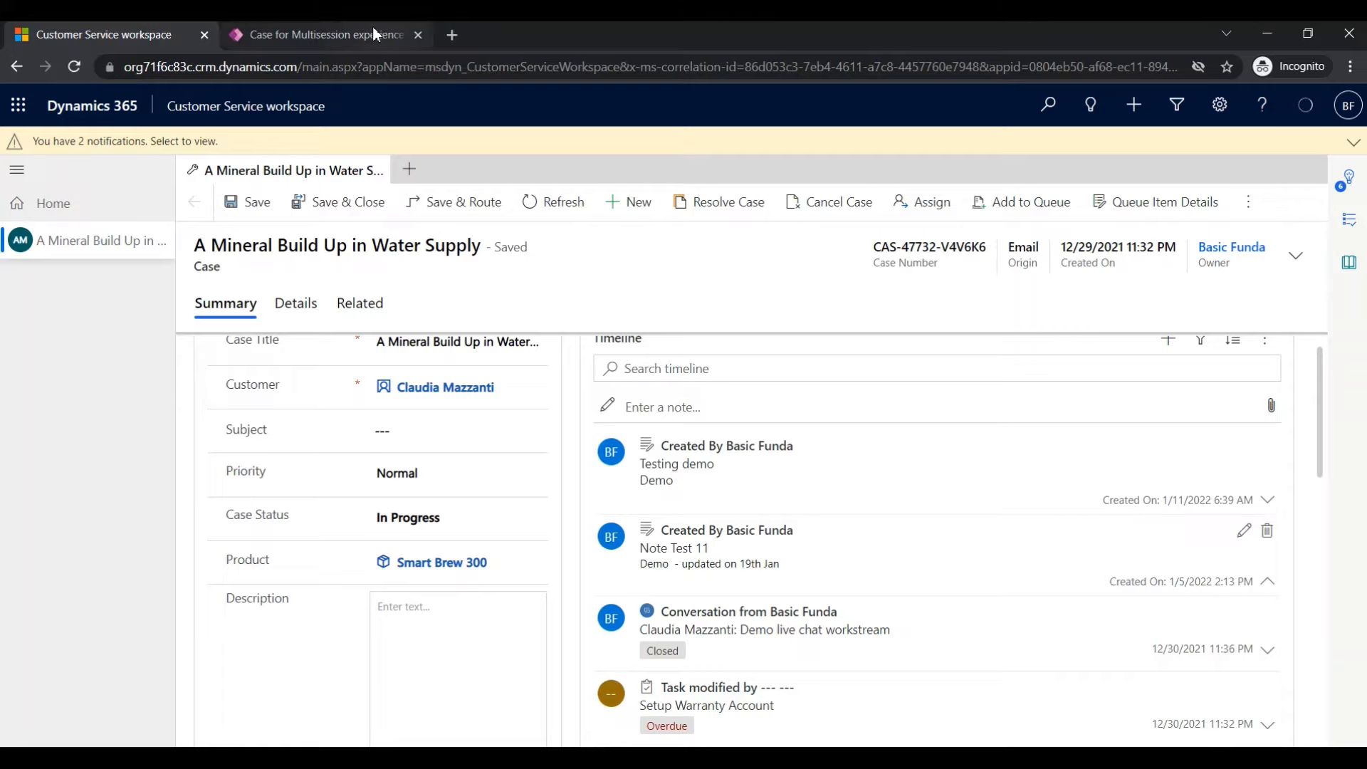
# In Power Apps, set the Notes form footer's data field to modifiedon, apply the configuration, and save the form
pyautogui.click(320, 34)
pyautogui.click(907, 608)
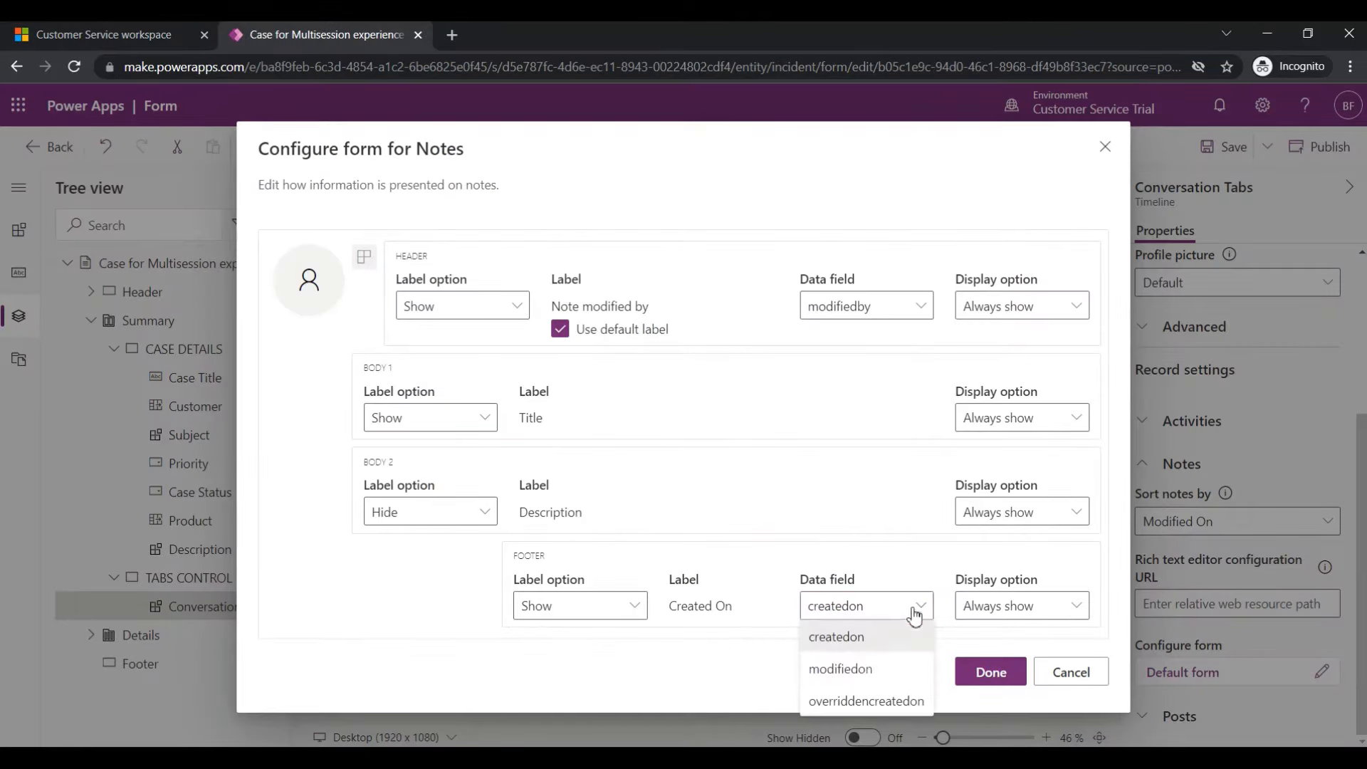
pyautogui.click(863, 671)
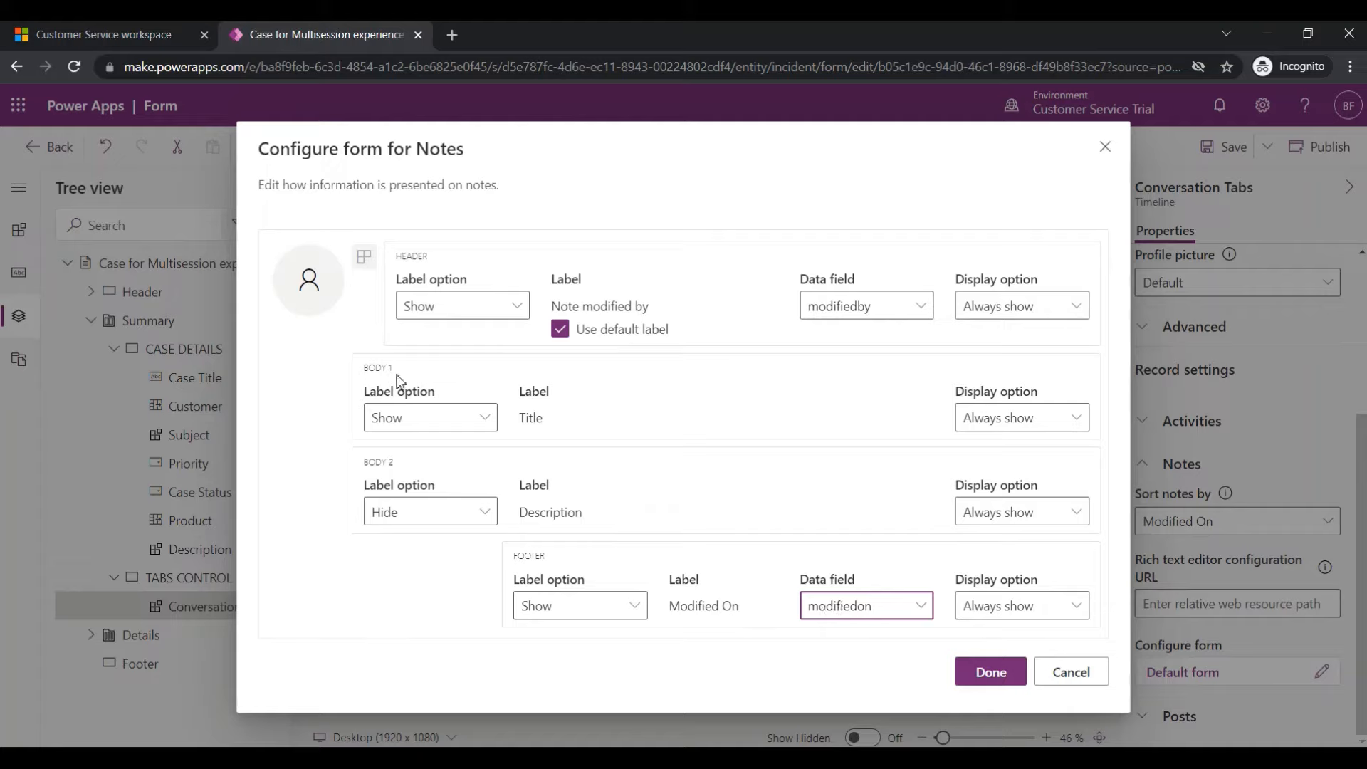
pyautogui.doubleClick(530, 418)
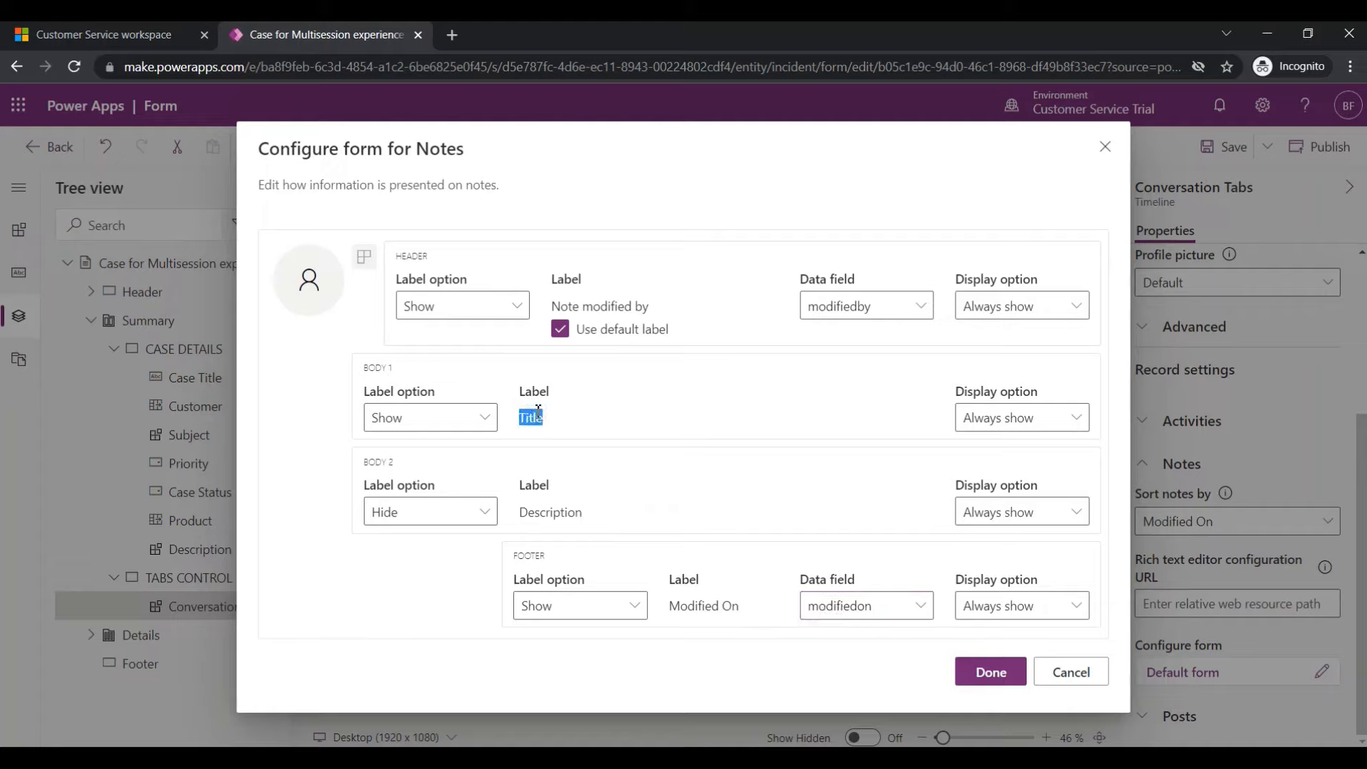
pyautogui.click(1003, 673)
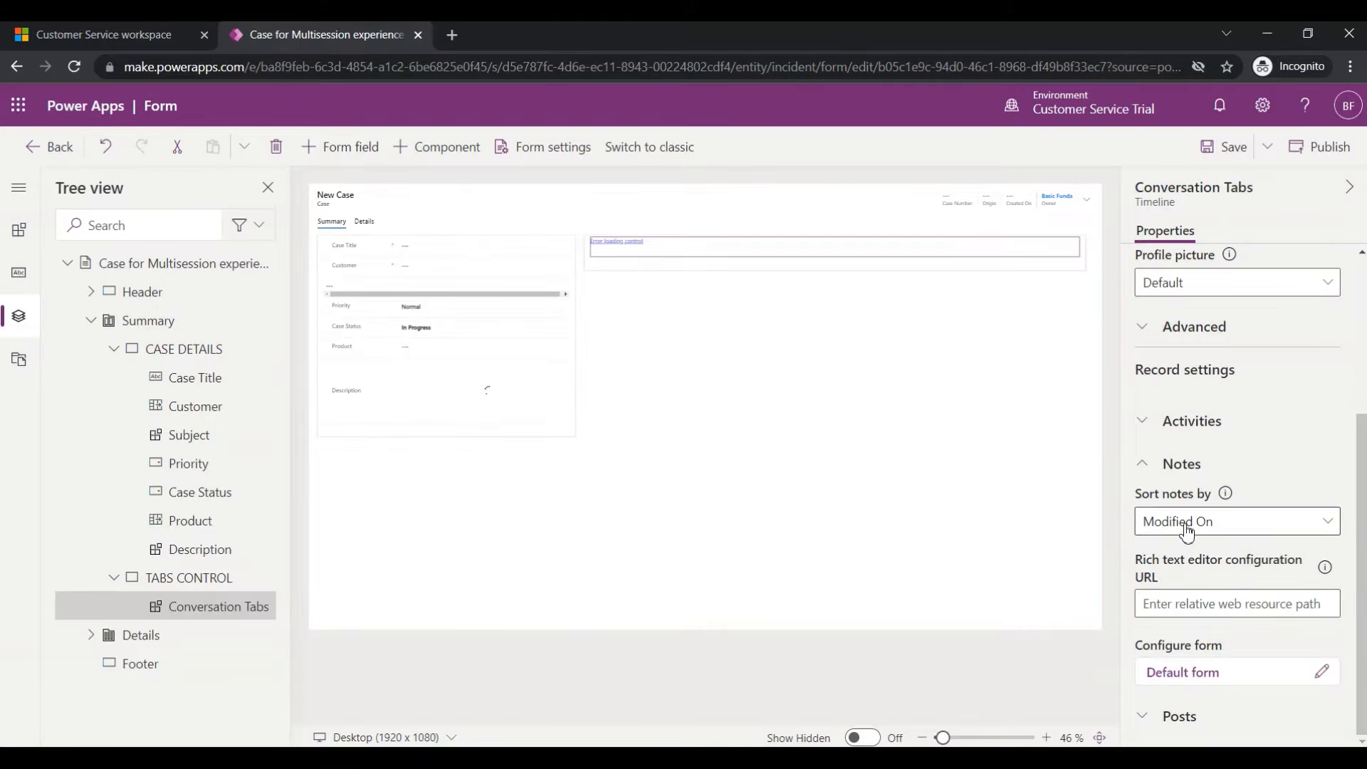
pyautogui.click(1229, 149)
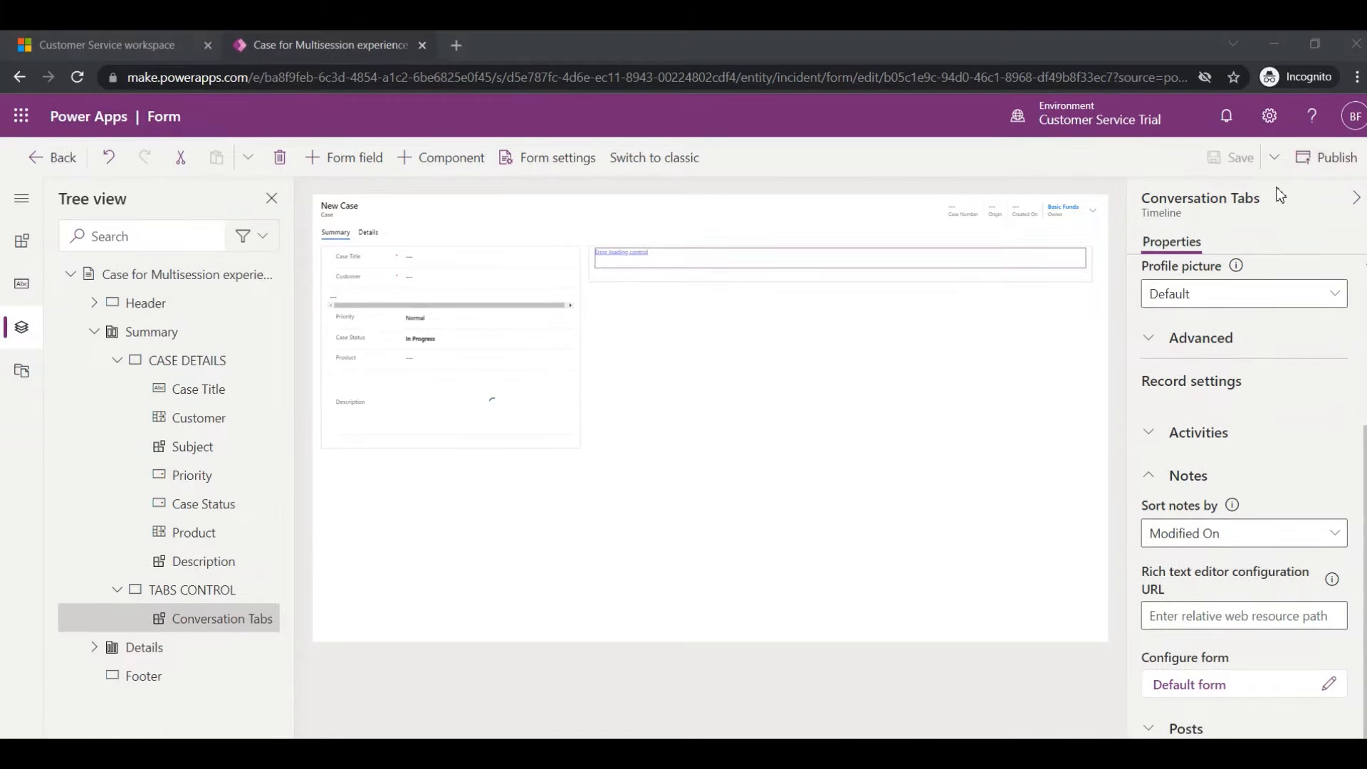
# Reload the live case in Customer Service workspace, collapse the Smart assist pane, and sort the timeline newer to older
pyautogui.click(144, 47)
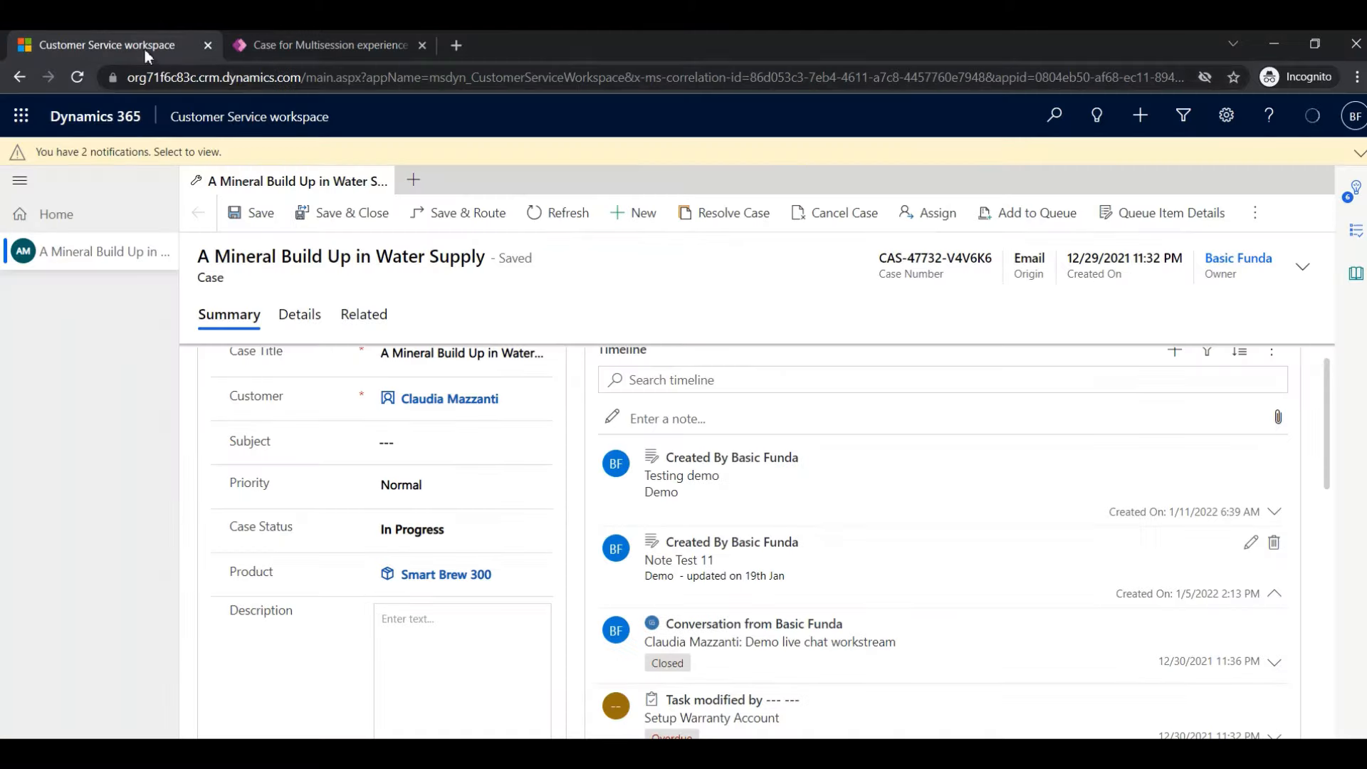
pyautogui.click(237, 84)
pyautogui.press('Return')
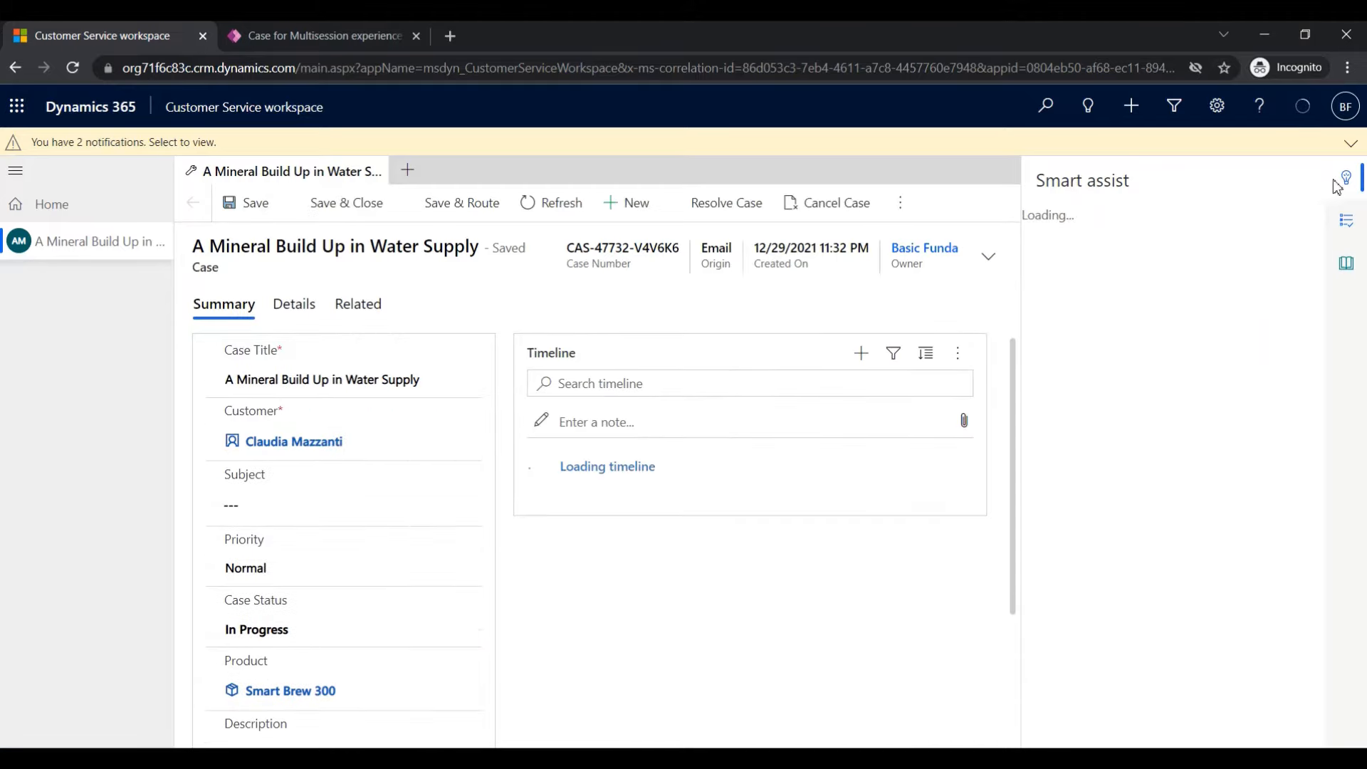
pyautogui.click(1341, 187)
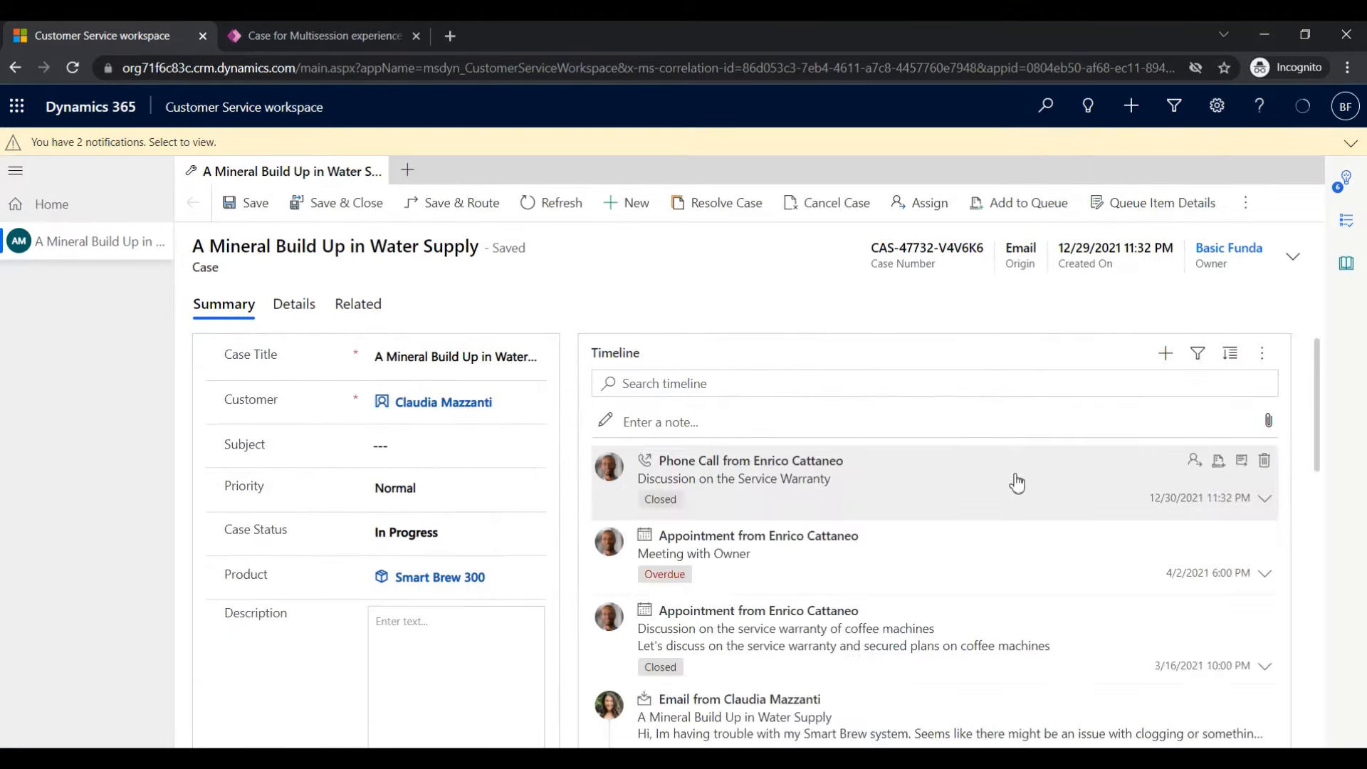
pyautogui.click(1262, 353)
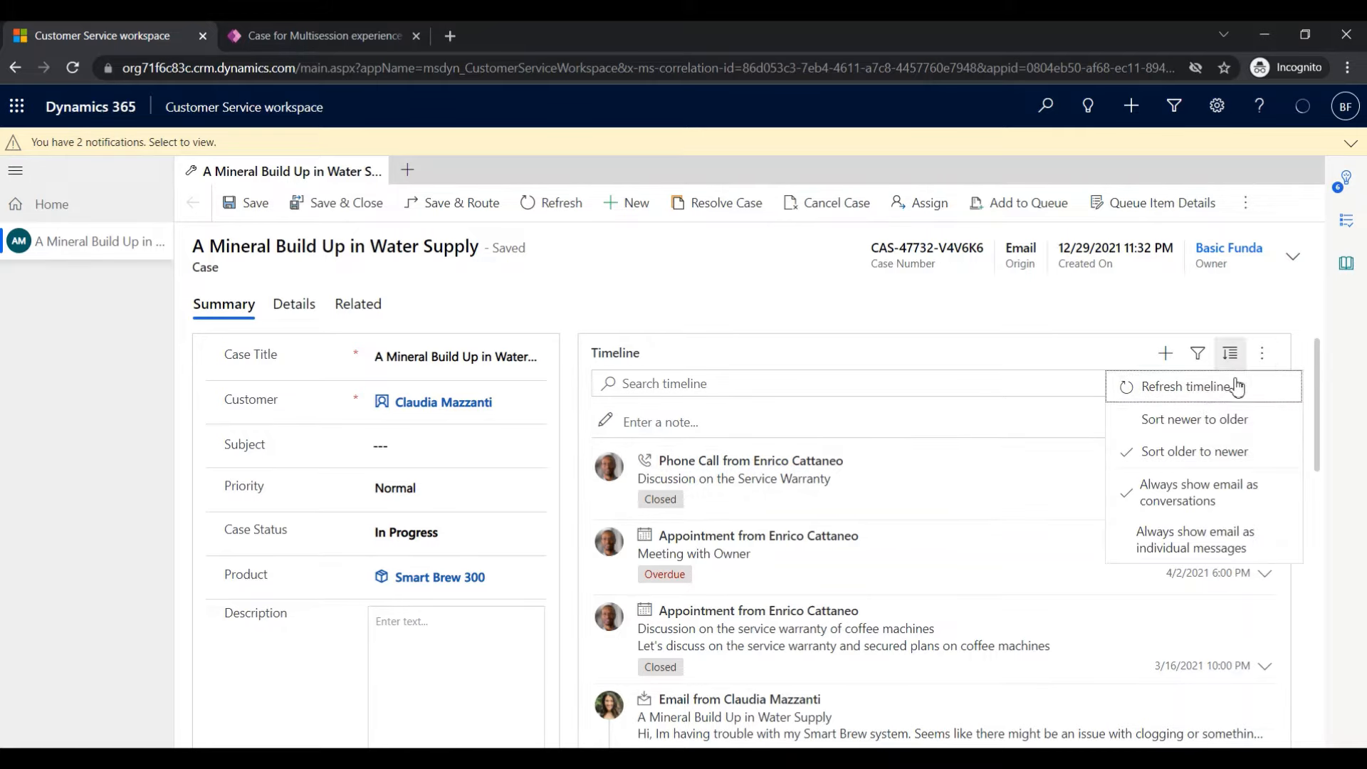
pyautogui.click(1195, 424)
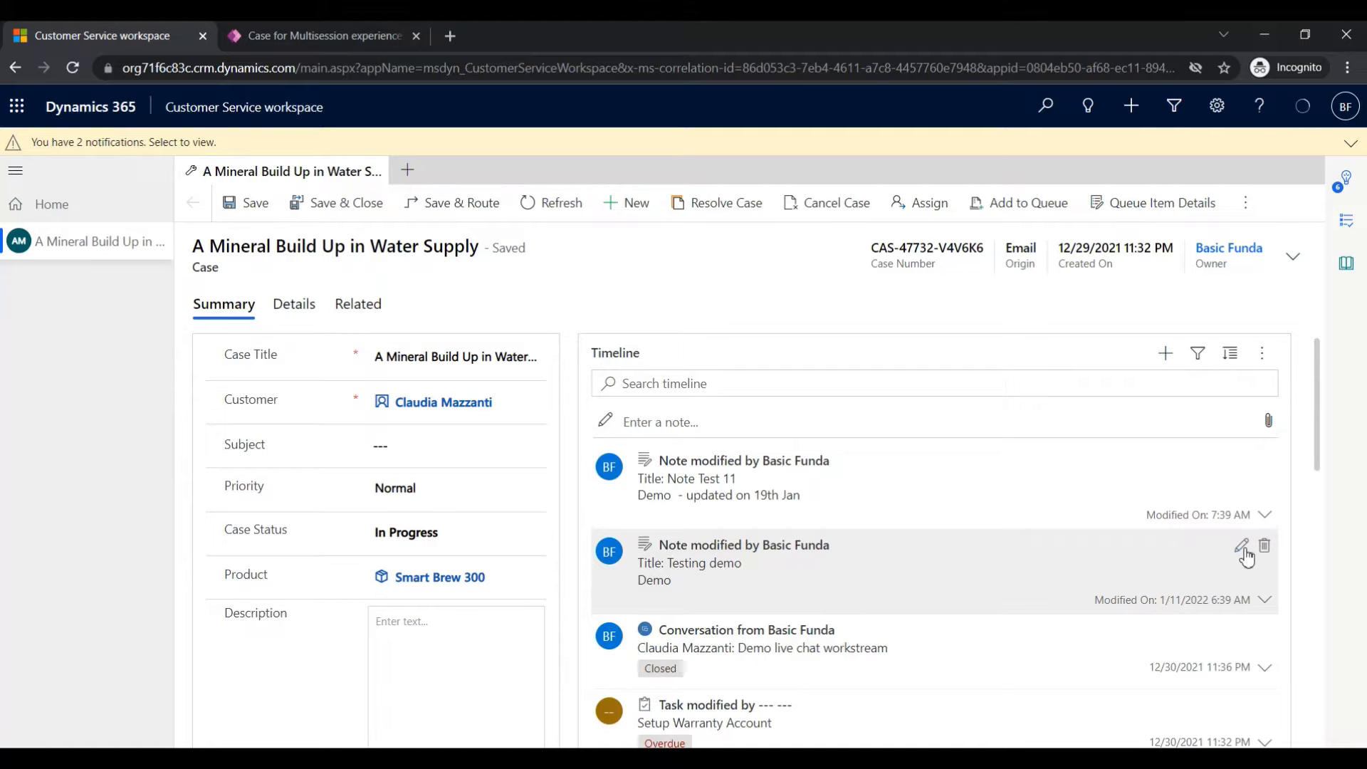
# Append "- 2nd update" to the Testing demo note's title, save the note, and refresh the timeline
pyautogui.click(1242, 548)
pyautogui.write('- 2nd update')
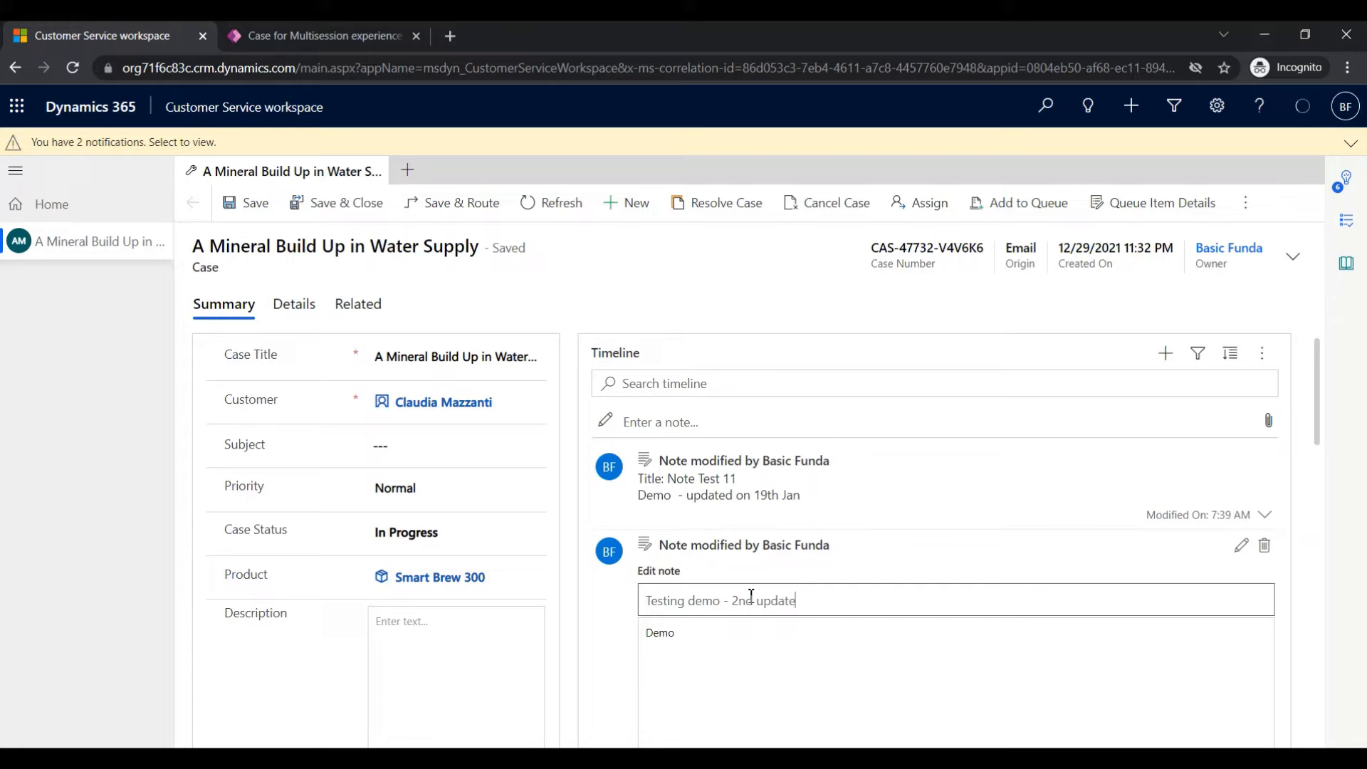
pyautogui.scroll(-4, 751, 595)
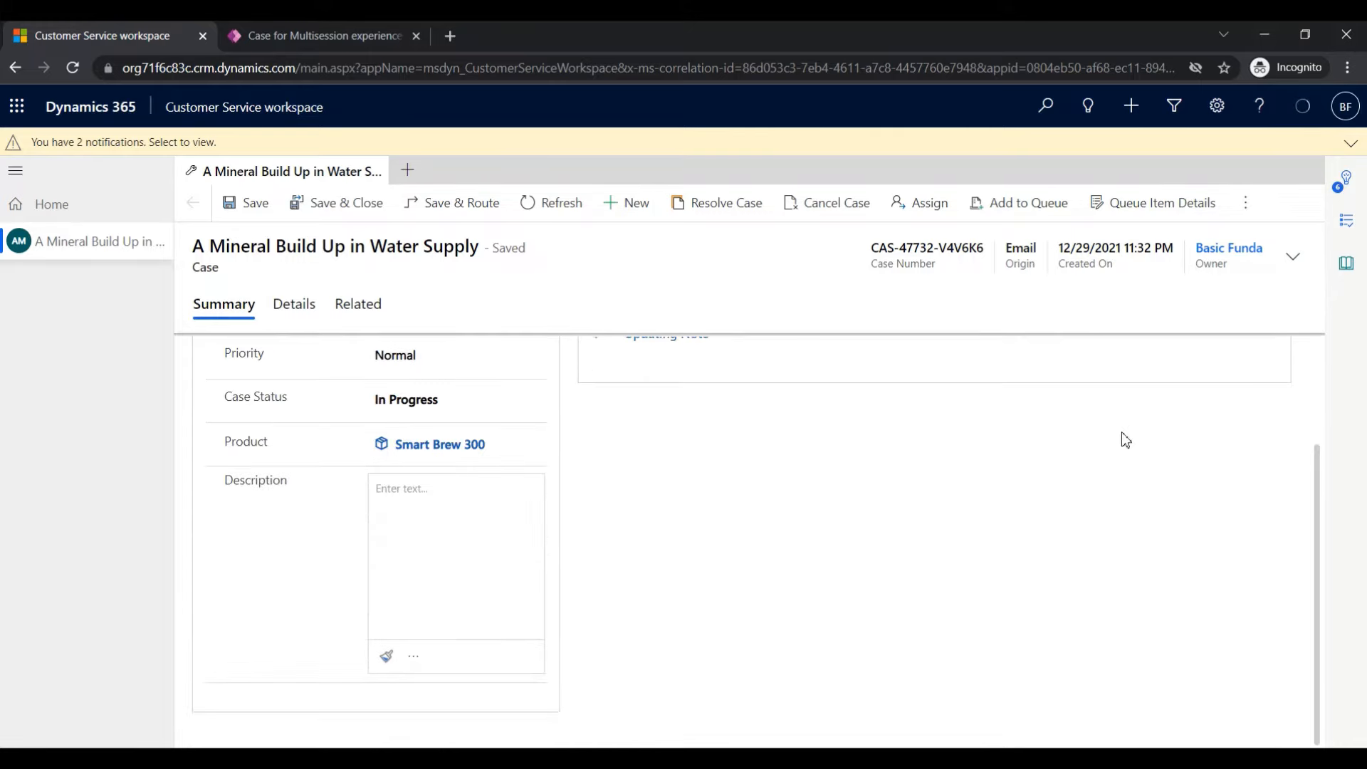
pyautogui.scroll(4, 1125, 440)
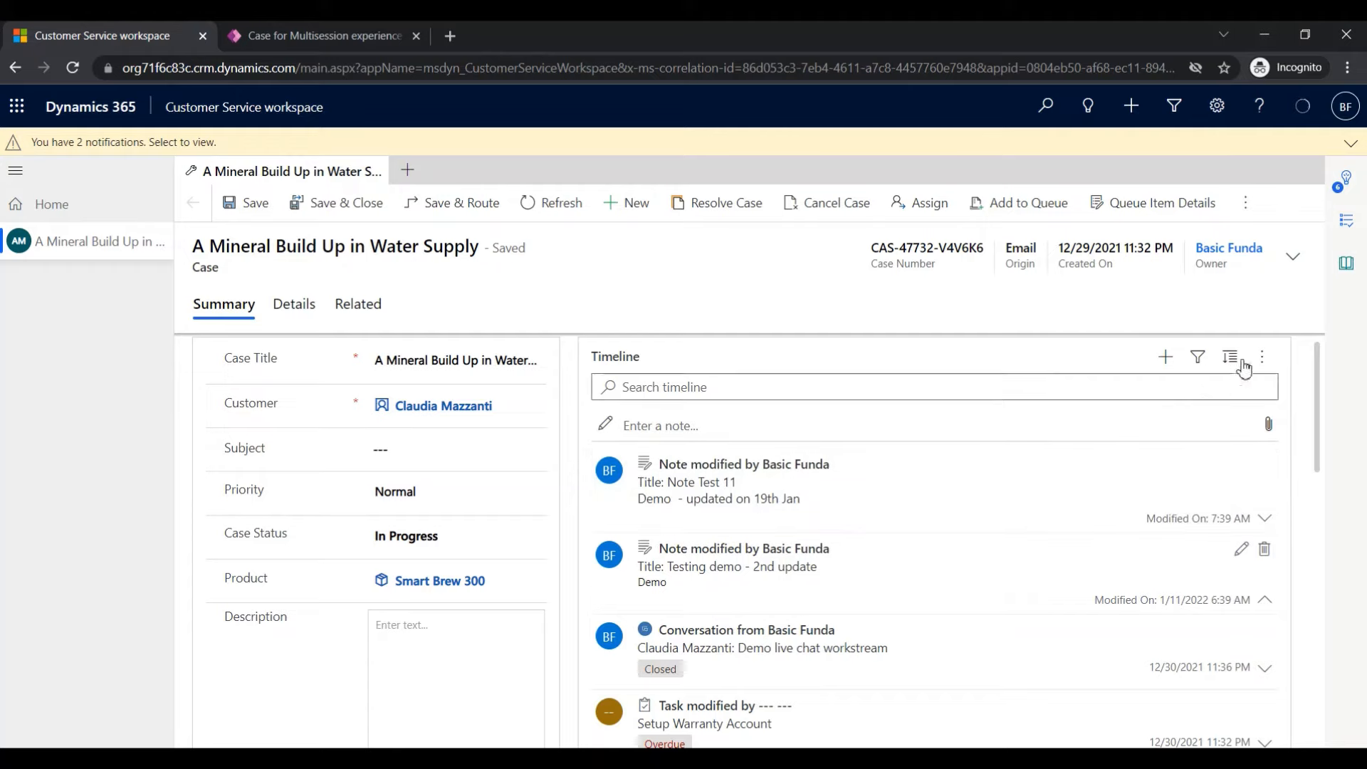
pyautogui.click(1279, 356)
pyautogui.click(1211, 391)
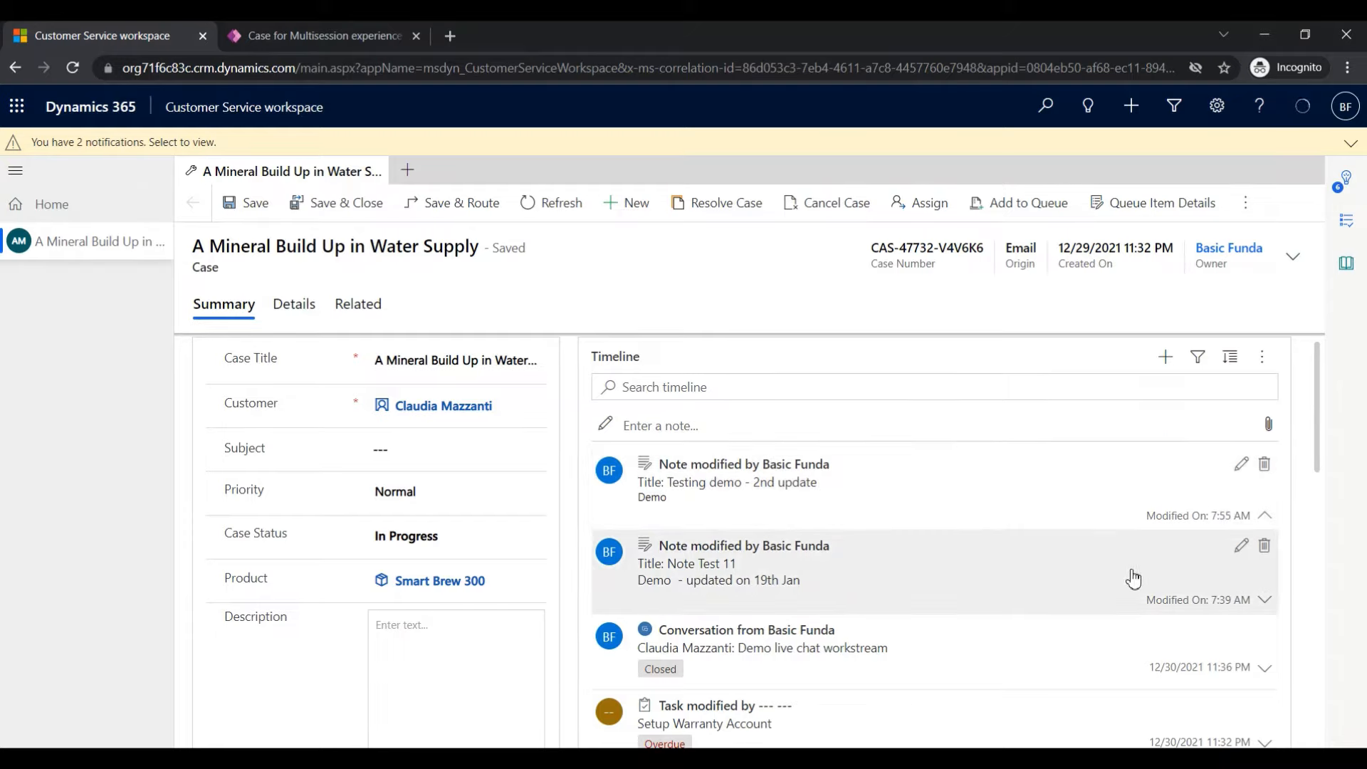
# Examine the record types that can be created from the case timeline and the available timeline filters
pyautogui.click(1157, 369)
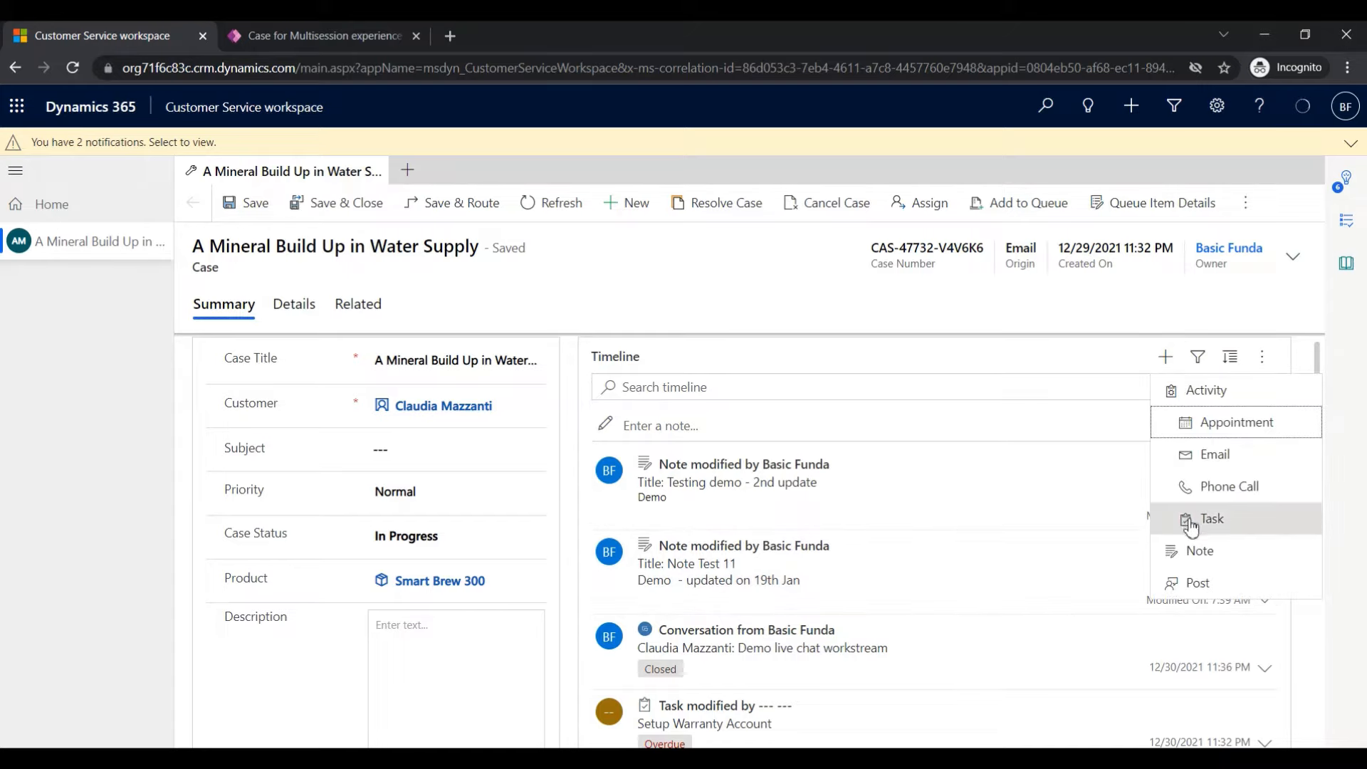
pyautogui.click(1199, 358)
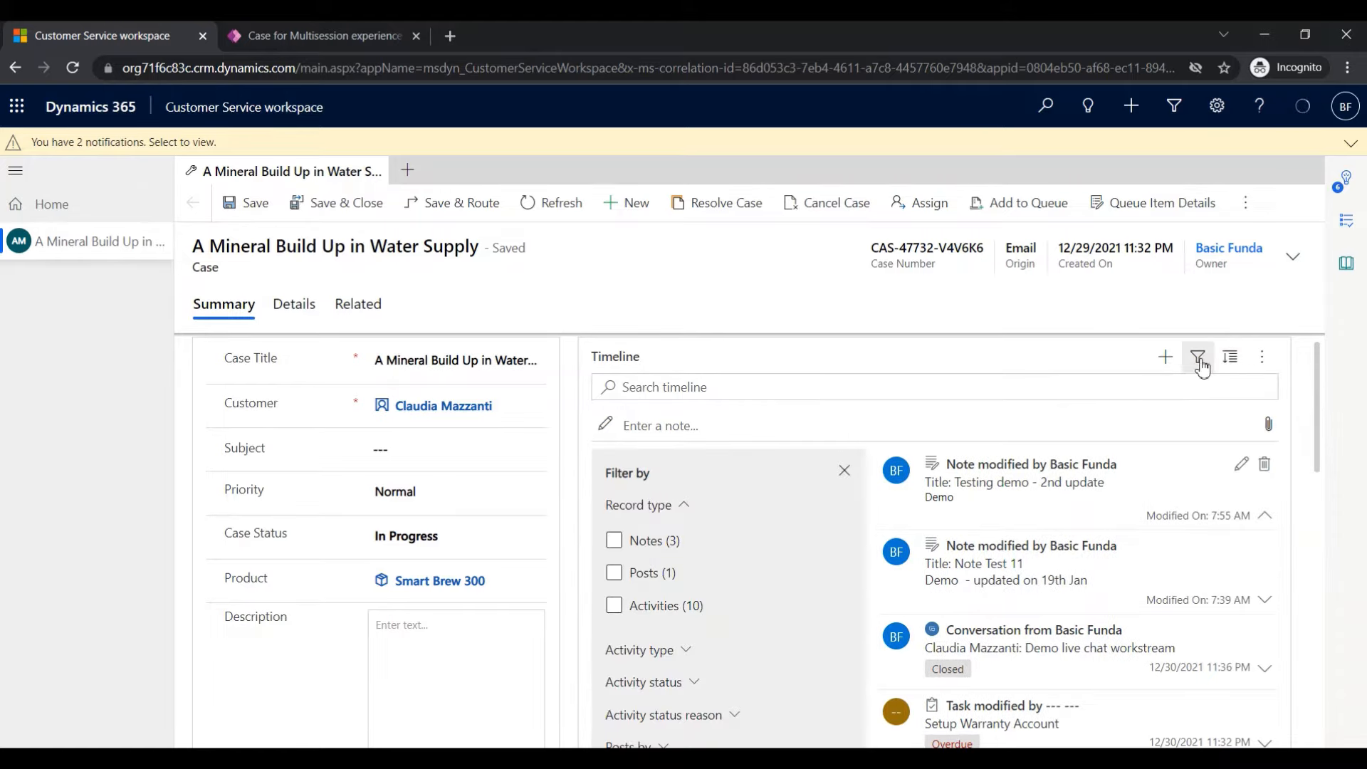
pyautogui.click(844, 471)
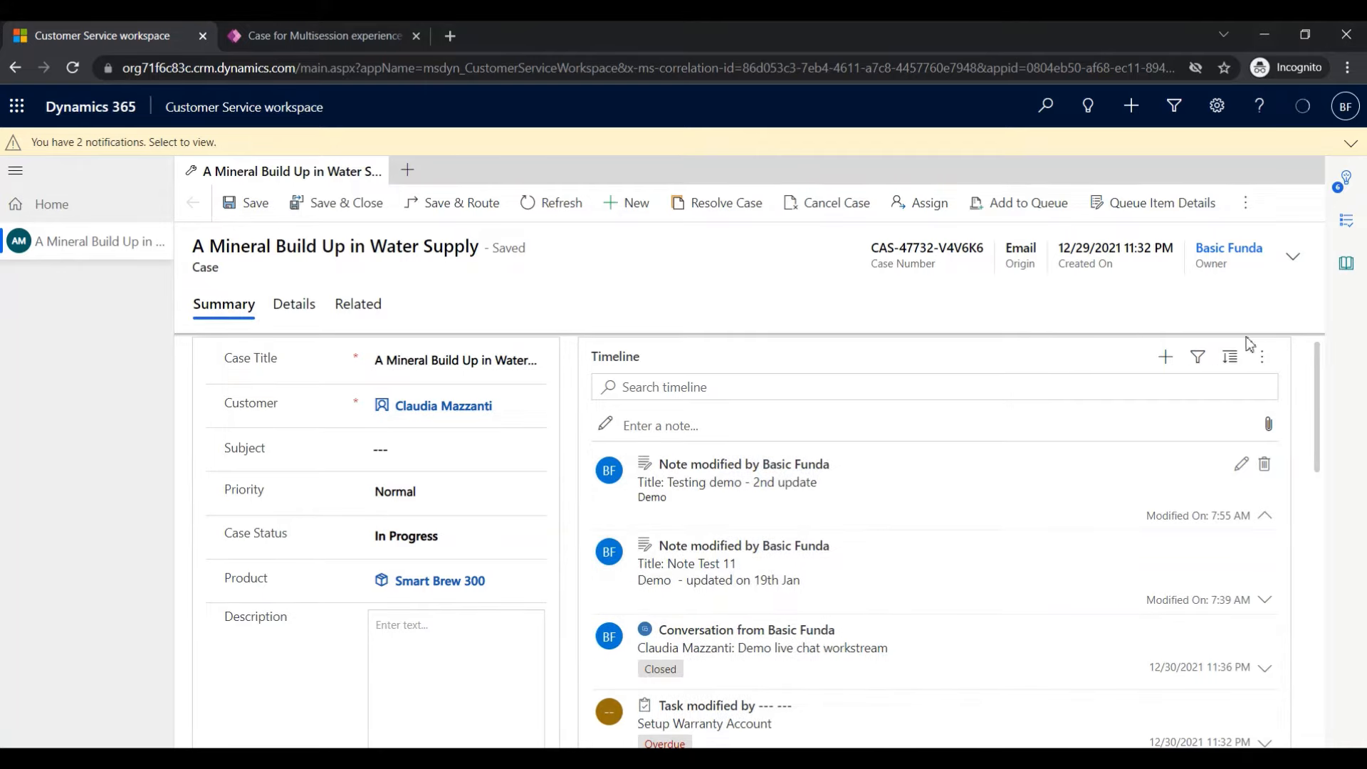
# Expand and collapse all timeline records on the case, and examine the timeline's sorting and email display options
pyautogui.click(1221, 366)
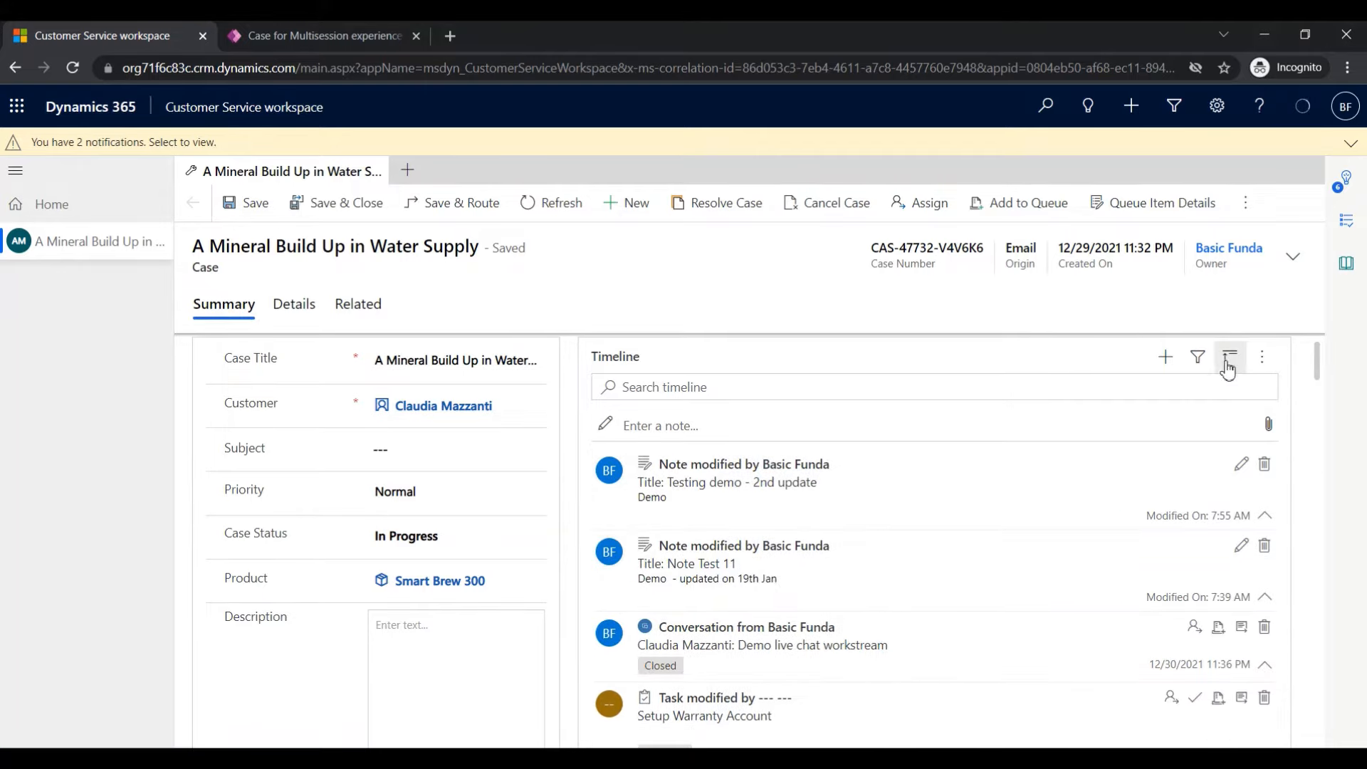
pyautogui.click(1230, 368)
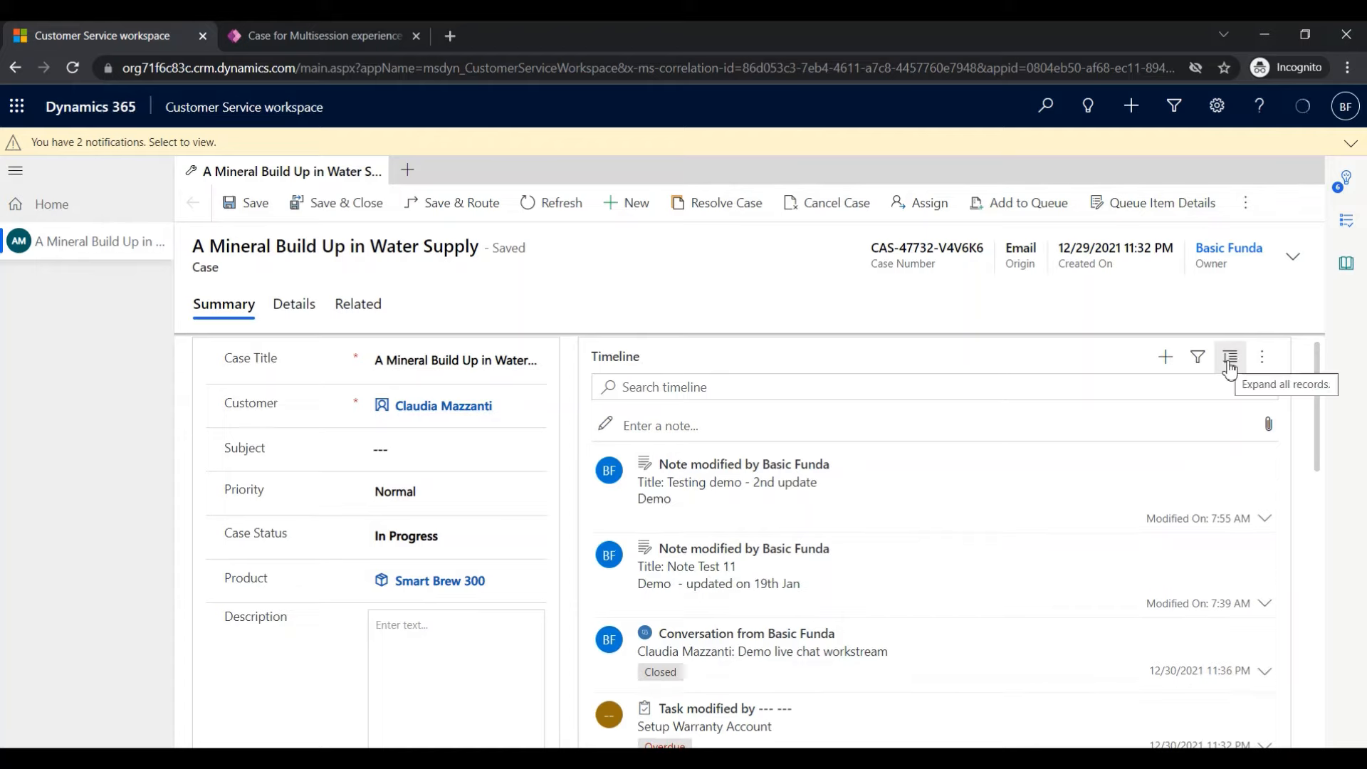
pyautogui.click(1262, 356)
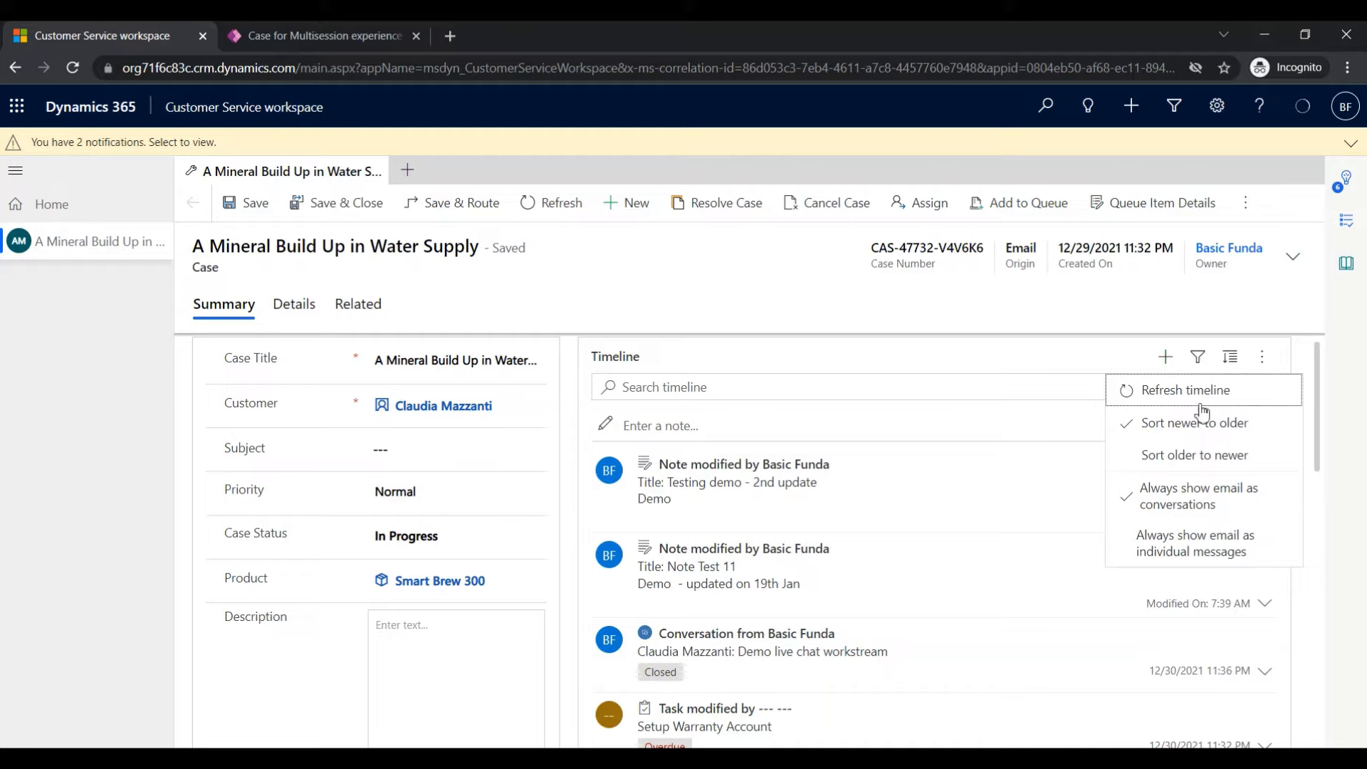
pyautogui.click(1231, 357)
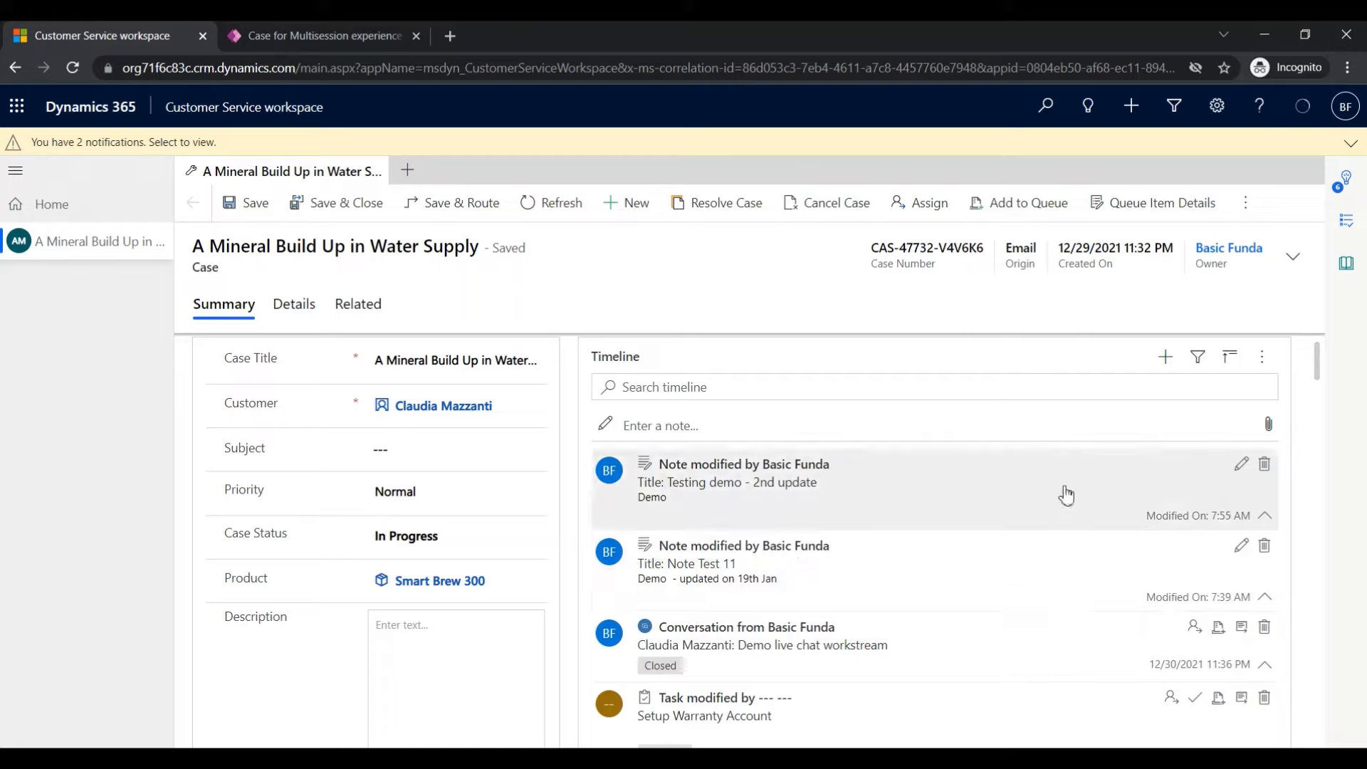
pyautogui.click(1231, 358)
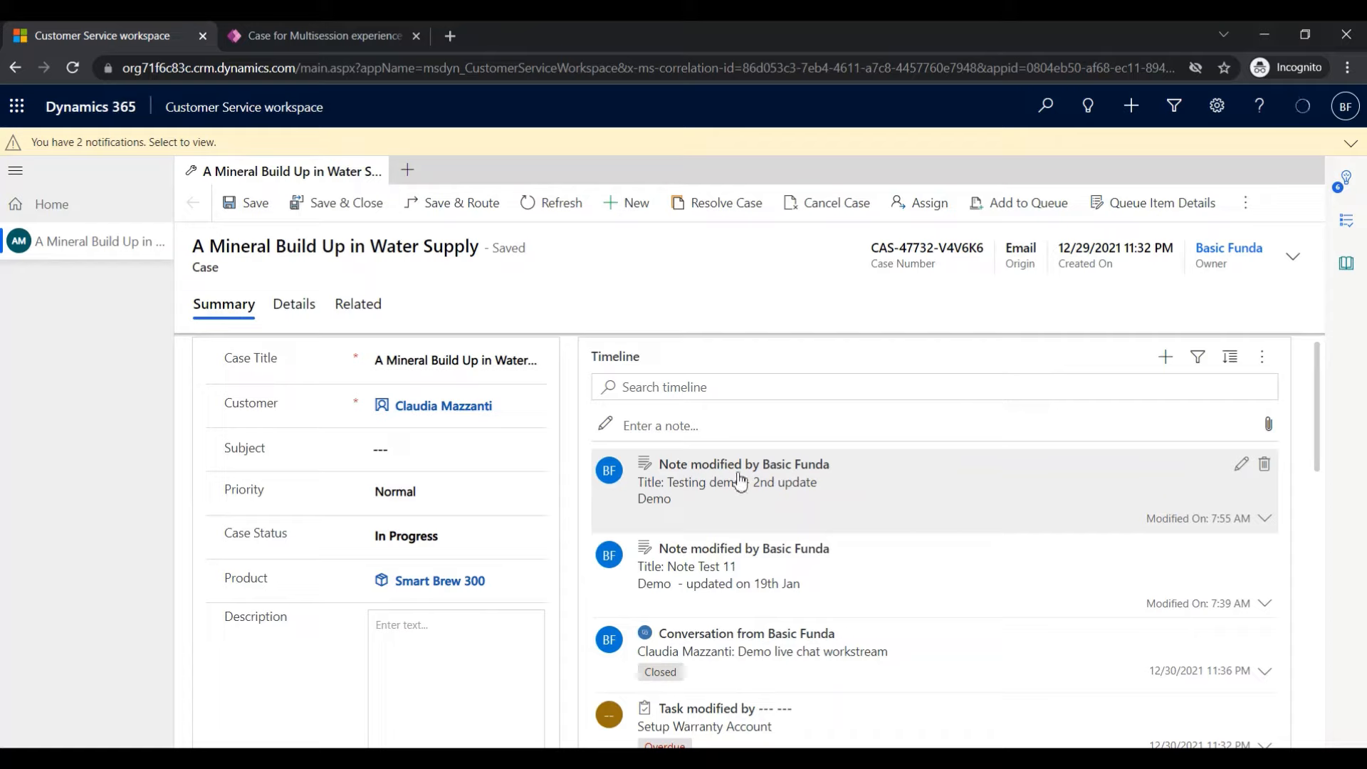
# In Power Apps, collapse the timeline's Notes settings and examine the sorting and form options for Posts
pyautogui.click(321, 36)
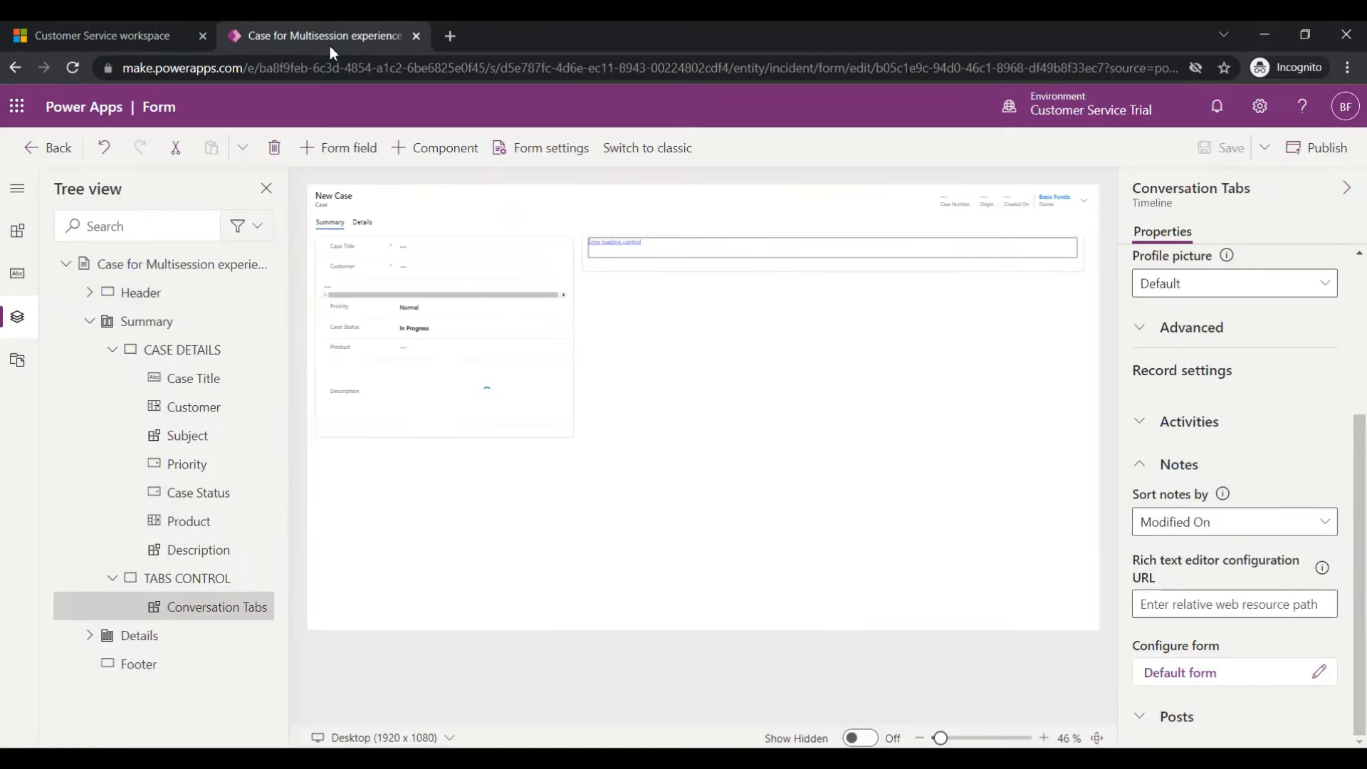
pyautogui.click(1140, 466)
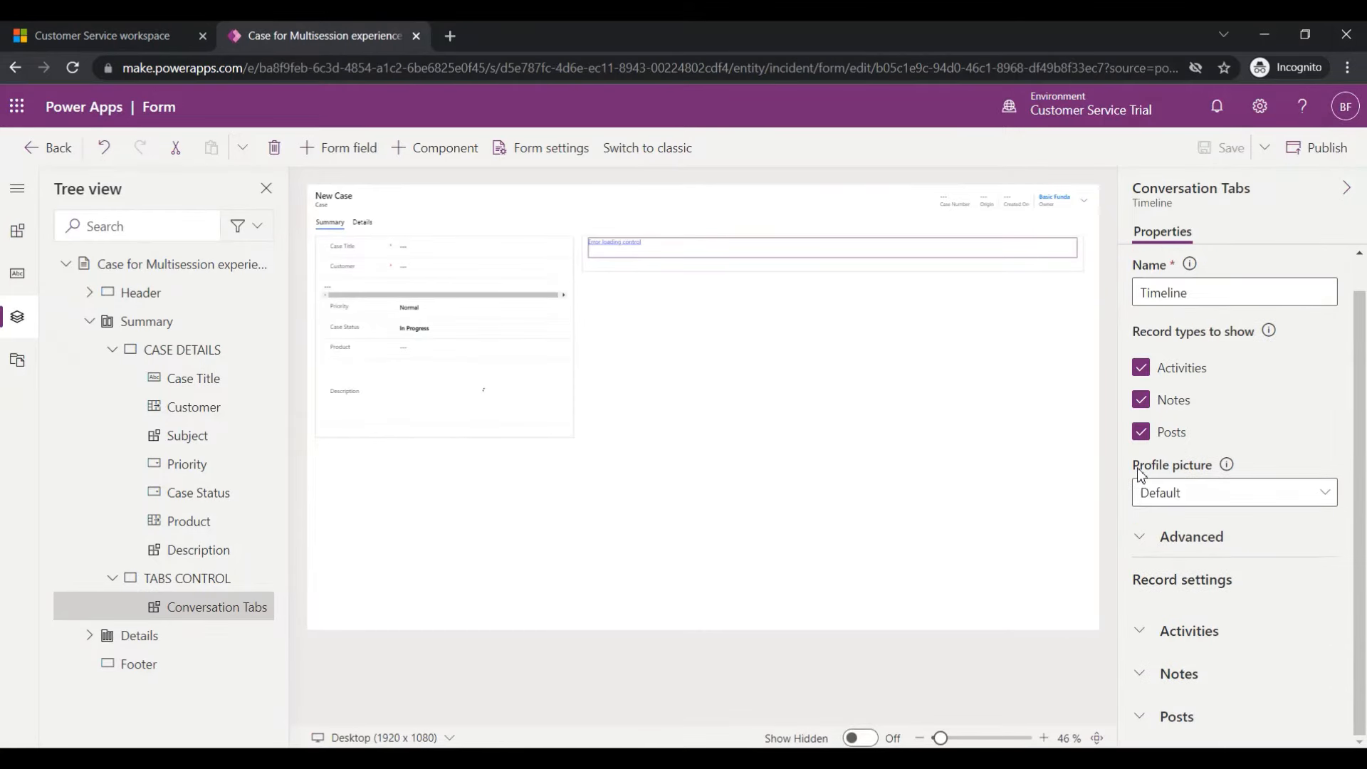
pyautogui.click(1140, 716)
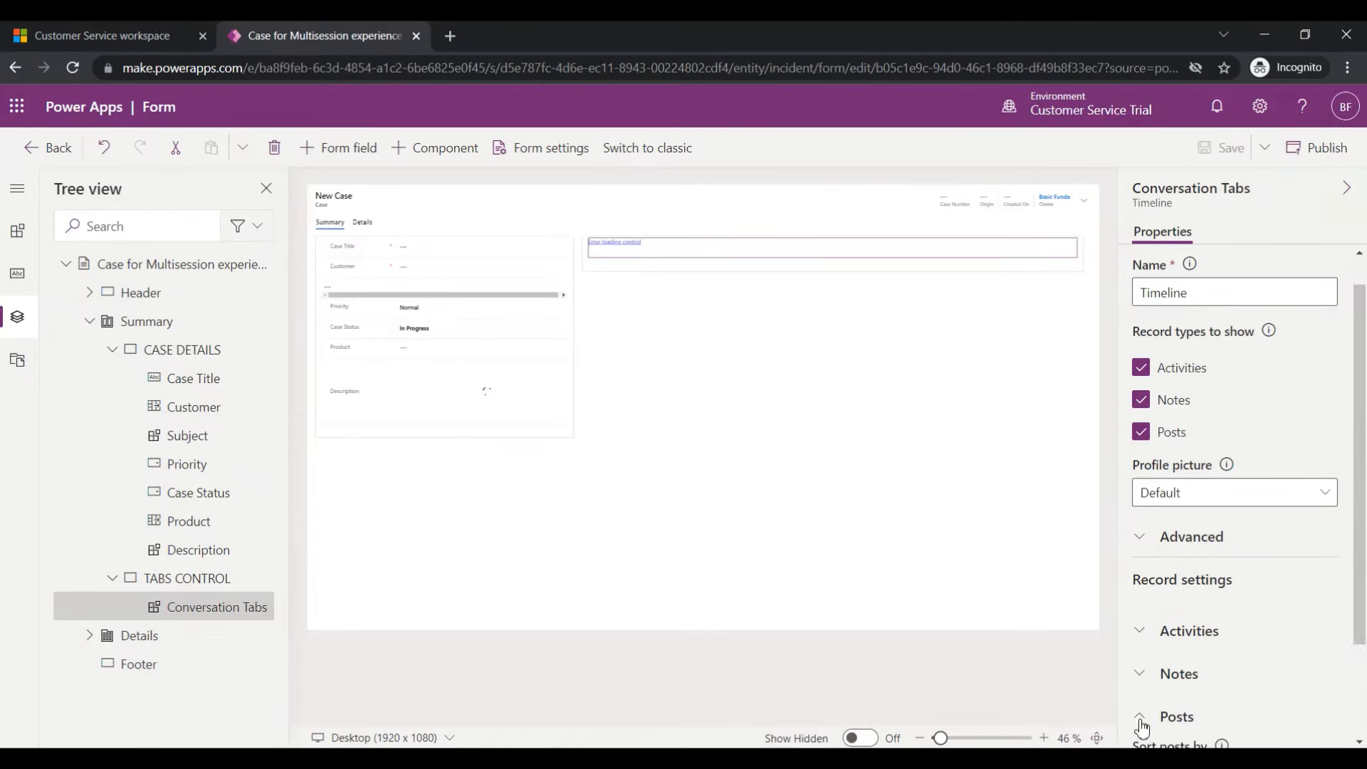
pyautogui.scroll(-1, 1208, 673)
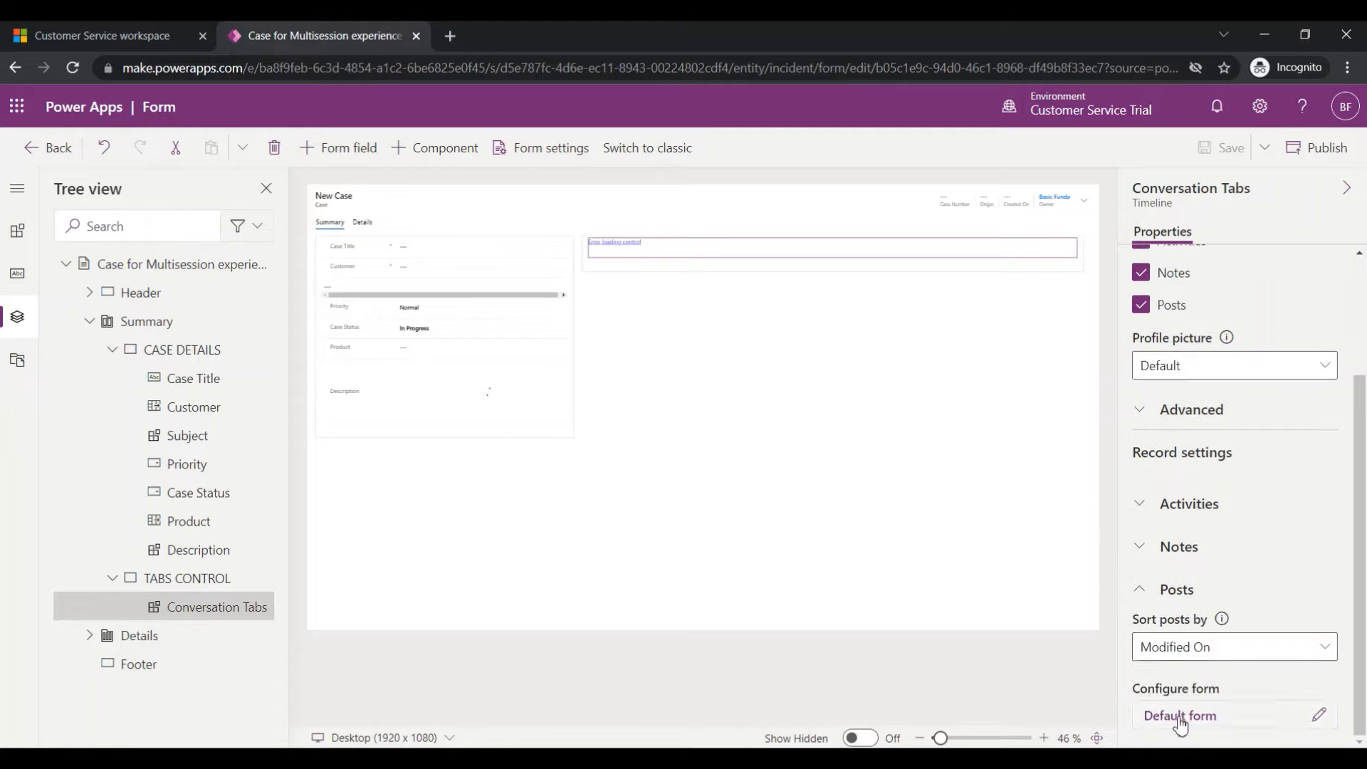
# Open the settings of the Email activity type in the timeline's Activities record settings
pyautogui.click(1140, 507)
pyautogui.scroll(-2, 1141, 513)
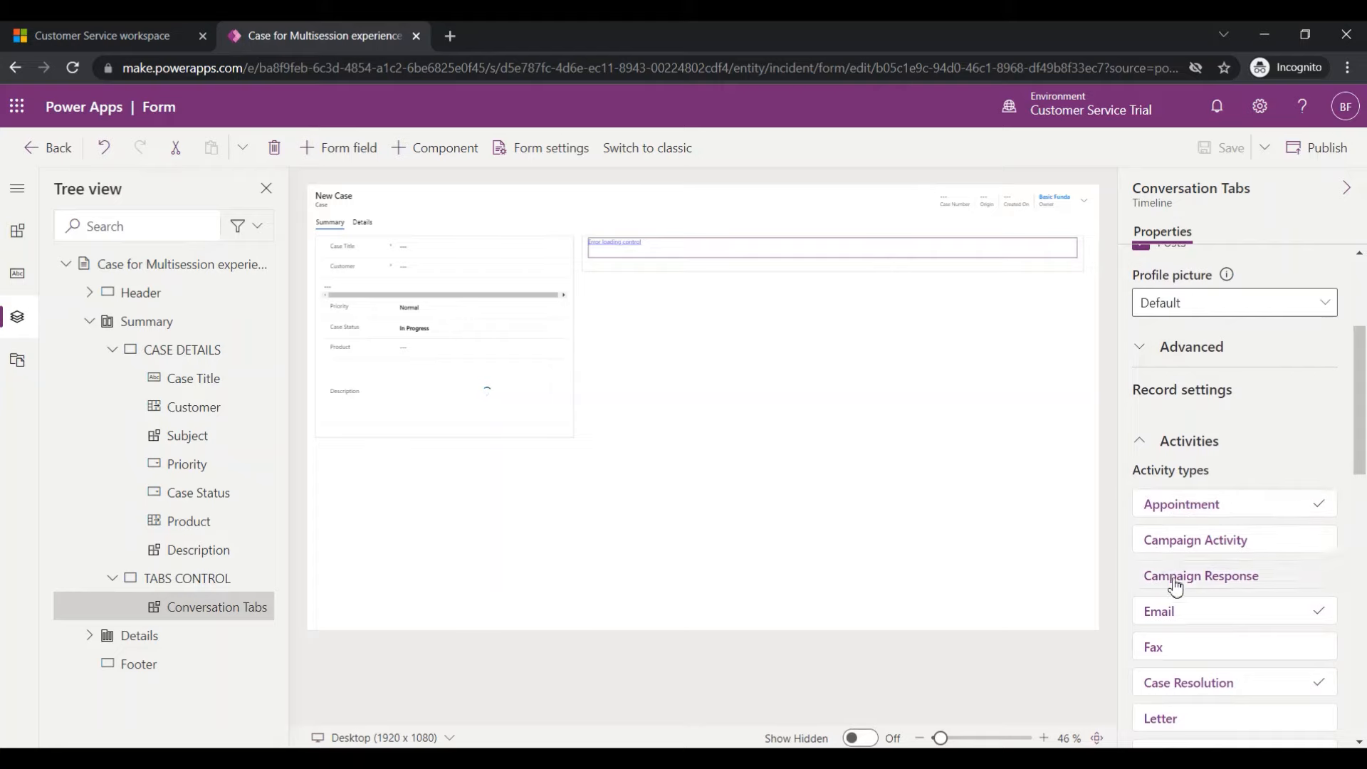
pyautogui.click(1176, 613)
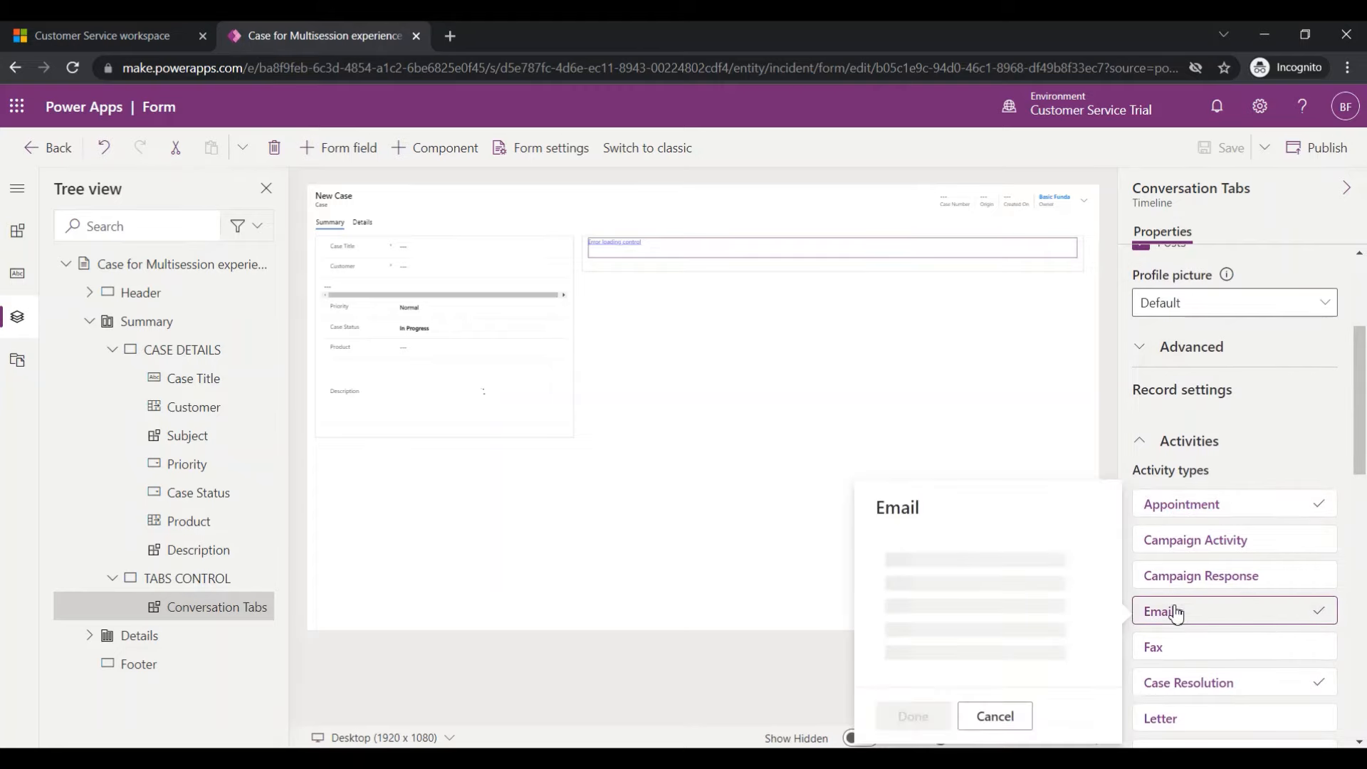
# Go to Customer Service workspace and examine how email records are presented in the case timeline
pyautogui.click(103, 29)
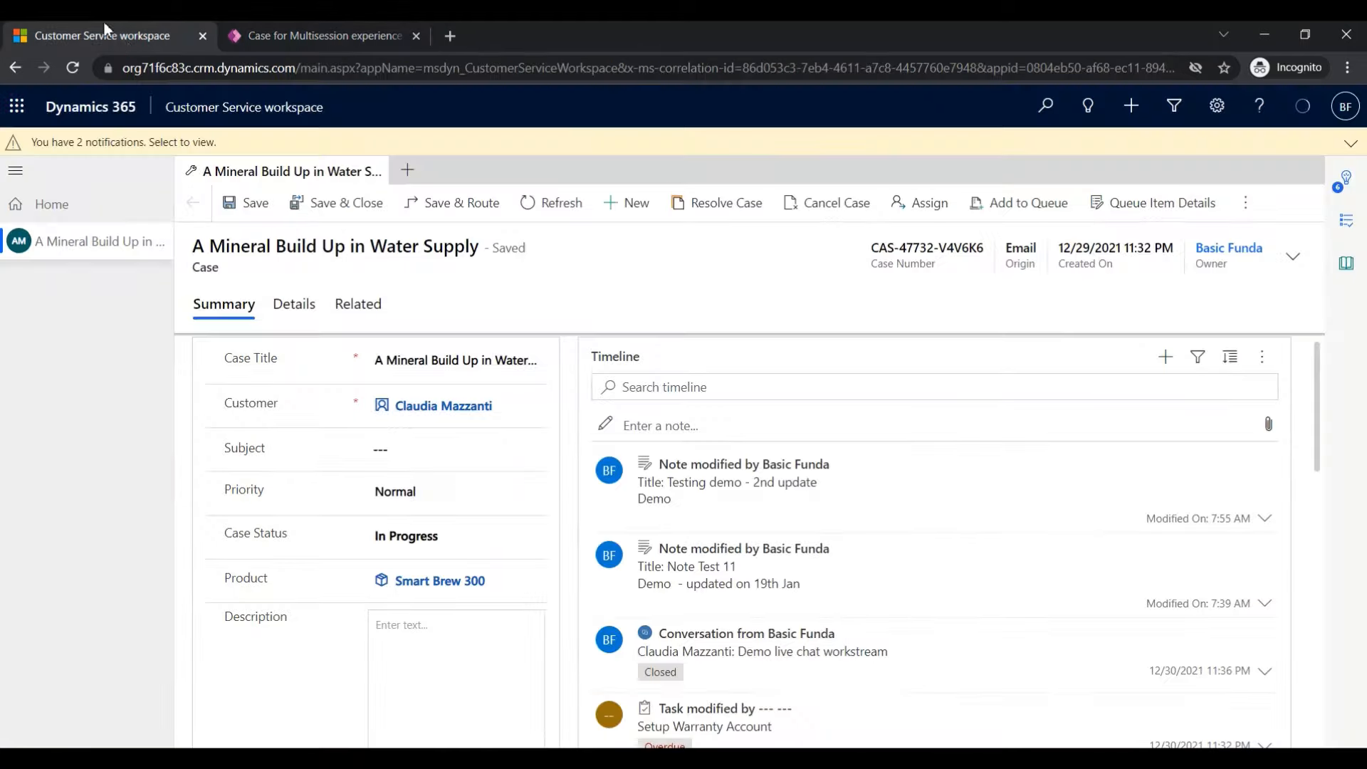
pyautogui.scroll(-3, 820, 527)
pyautogui.scroll(-3, 820, 526)
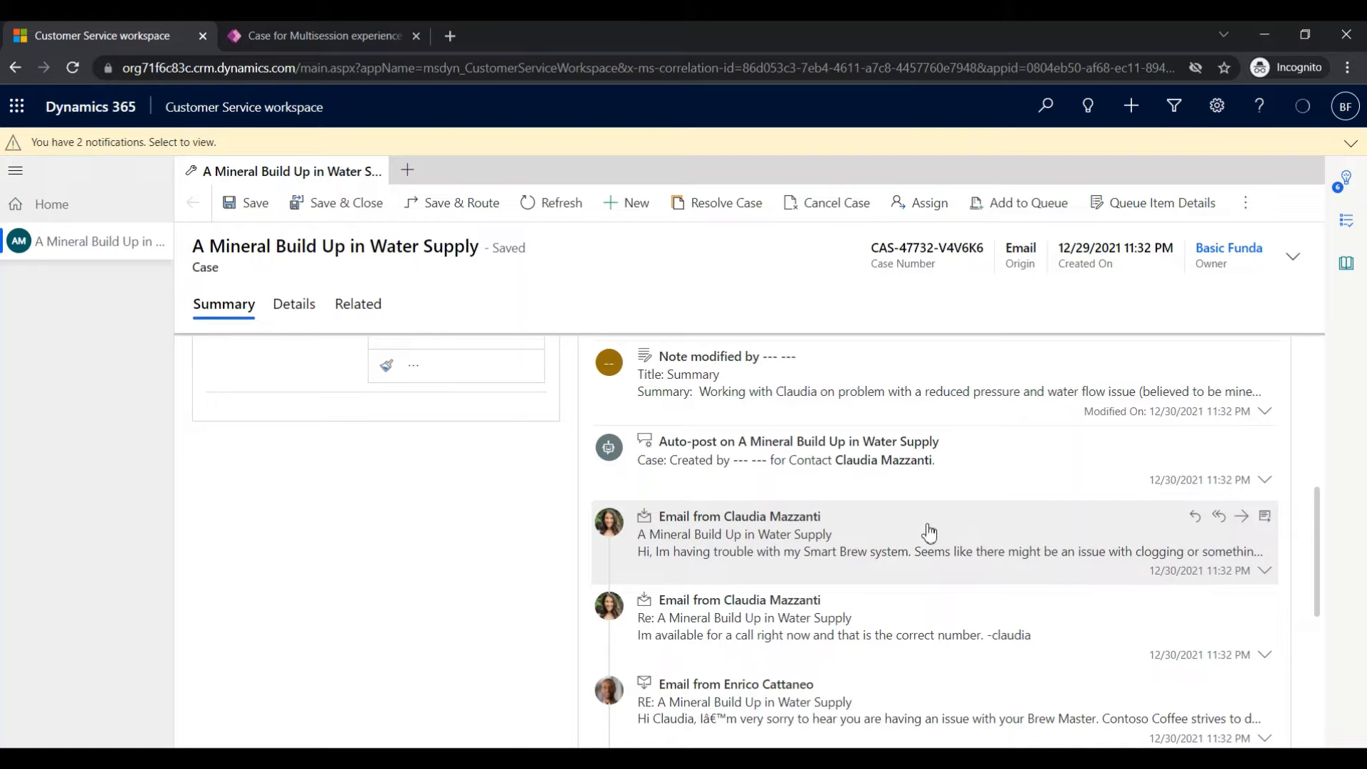
# Return to Power Apps, open the form configuration for Email, select Email Card form, and review its note about editing the layout
pyautogui.click(335, 41)
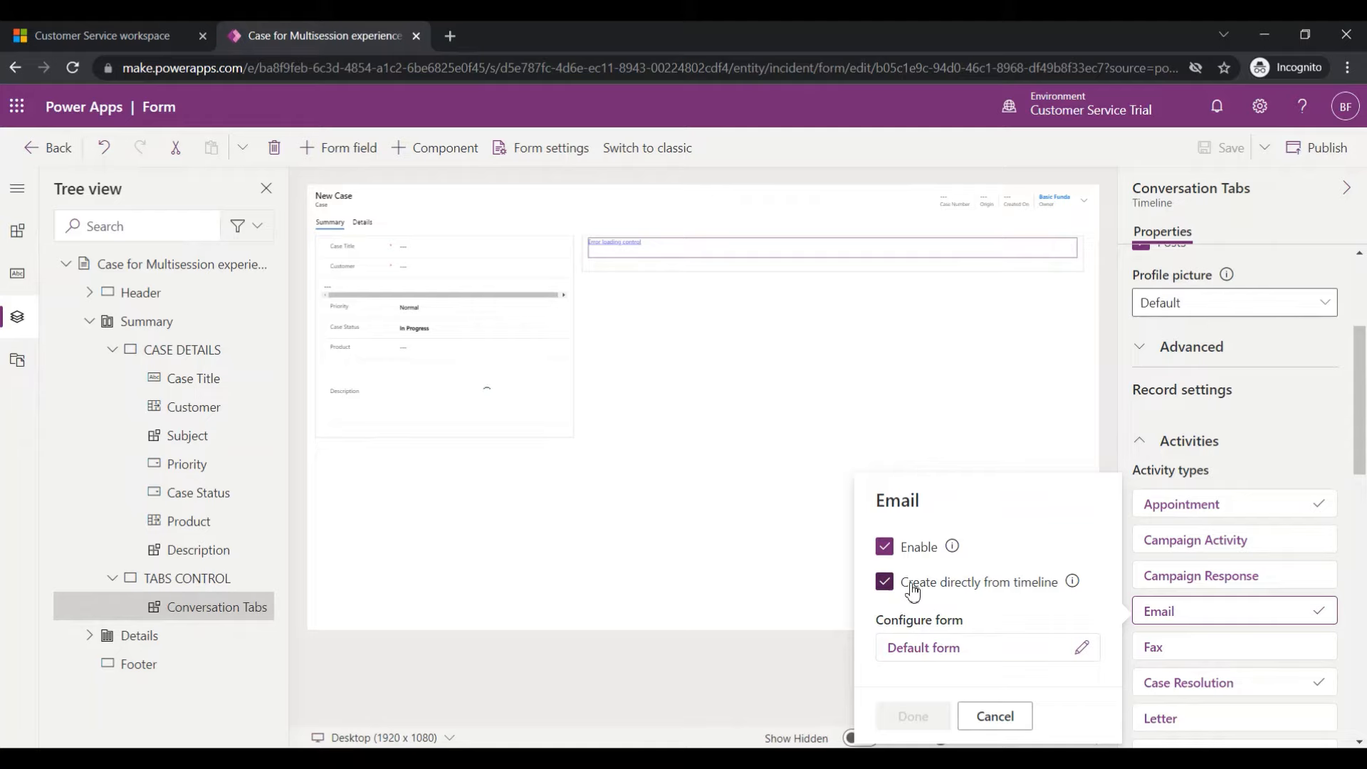
pyautogui.click(1082, 647)
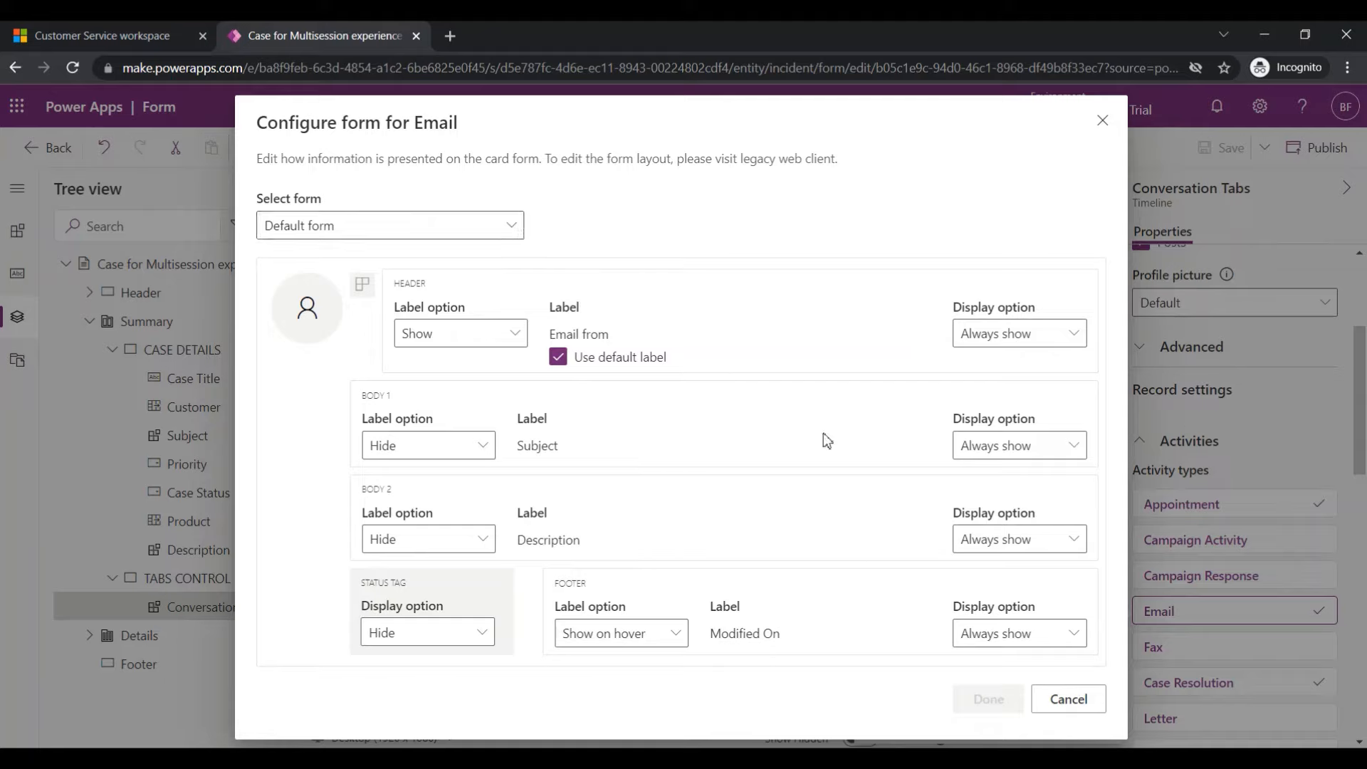
pyautogui.click(510, 228)
pyautogui.click(432, 289)
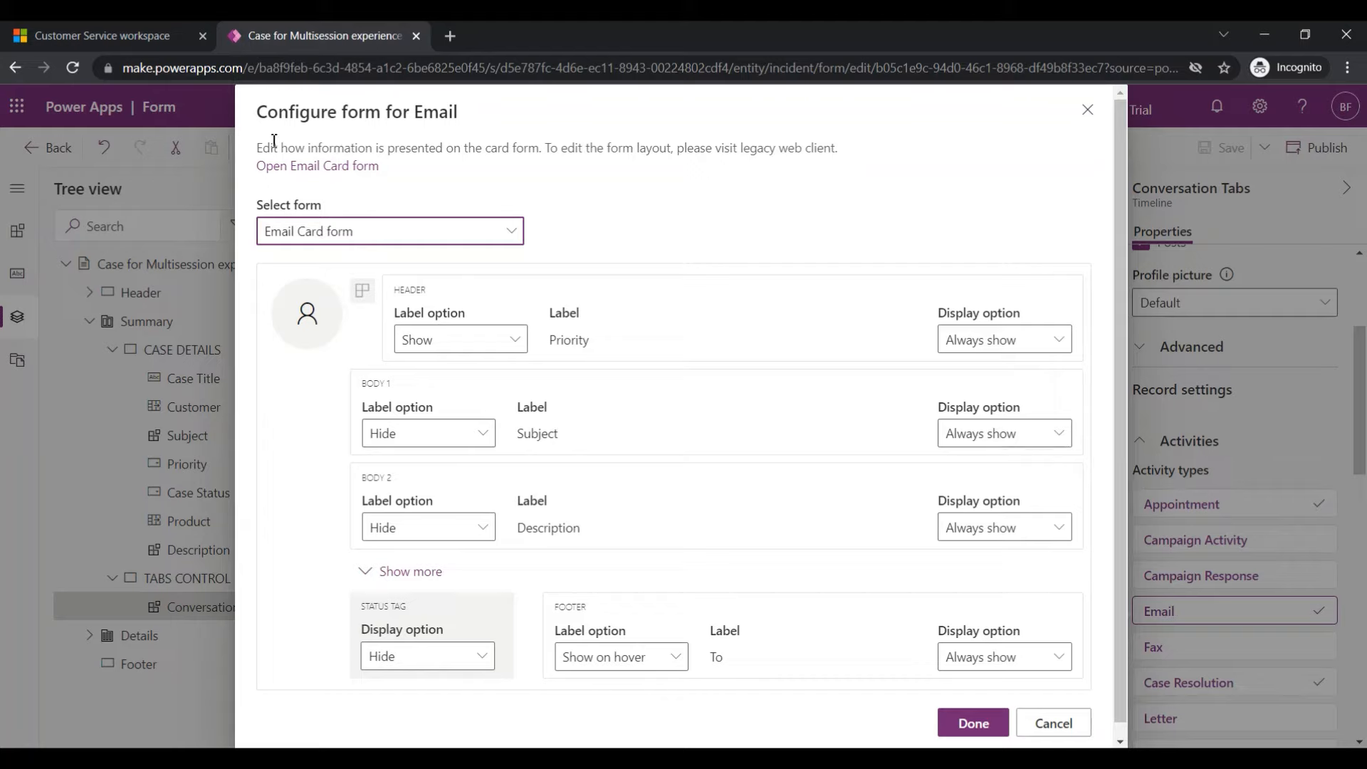
pyautogui.moveTo(257, 148); pyautogui.dragTo(418, 176)
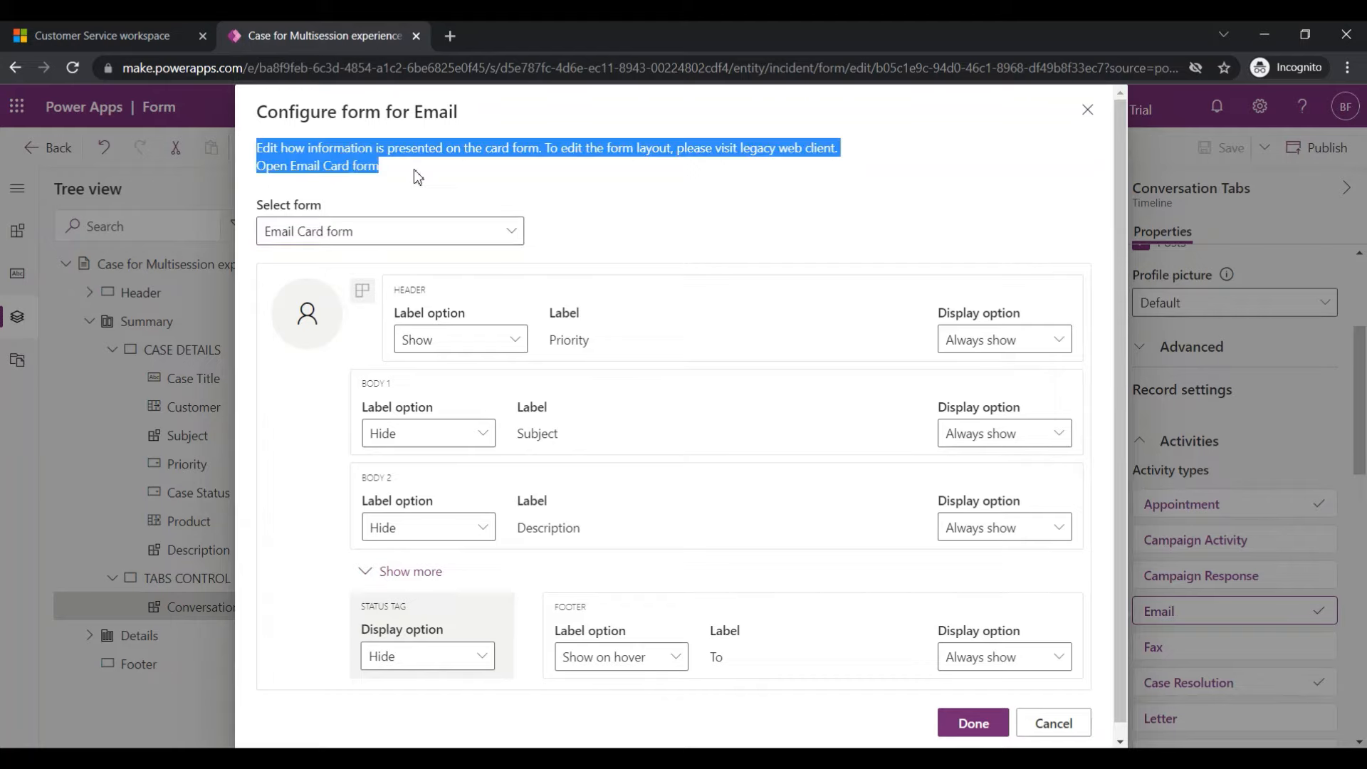
pyautogui.click(418, 177)
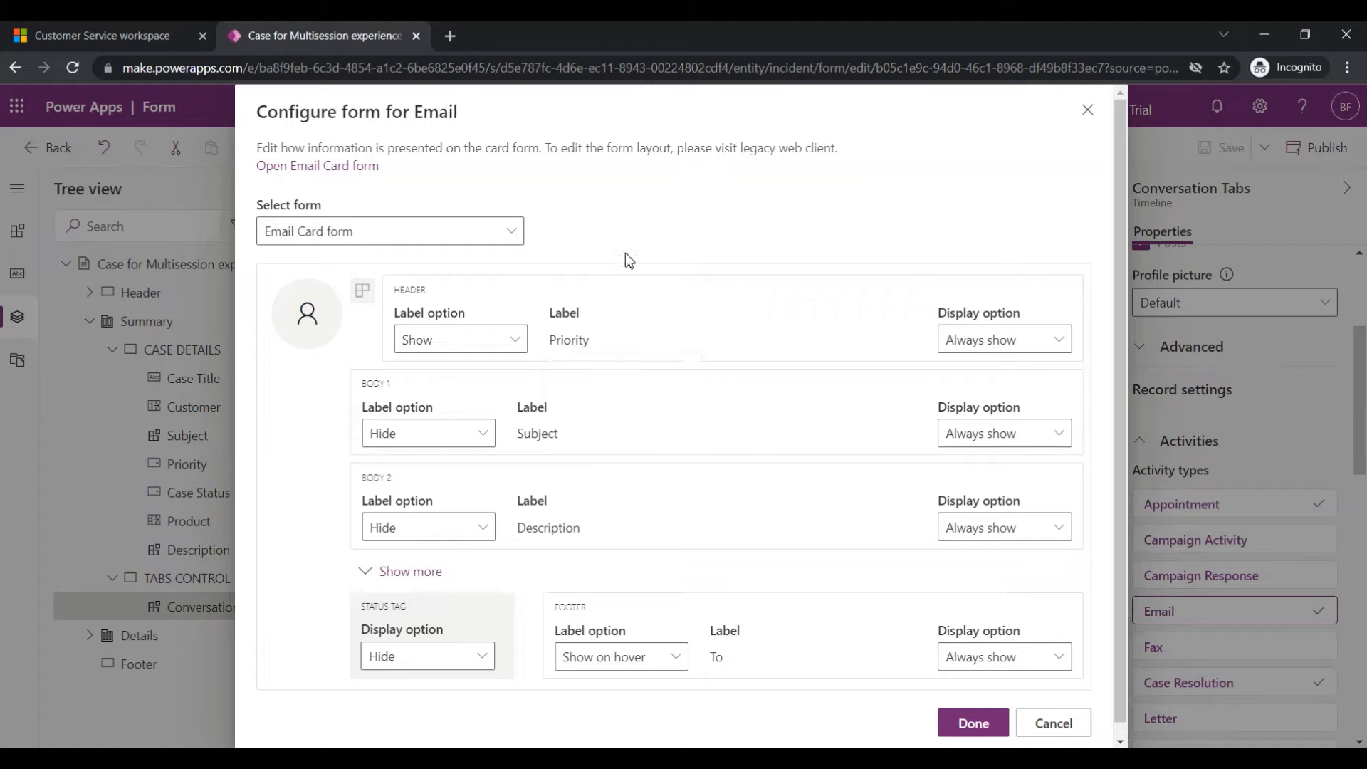
# Open the Email Card form layout in the legacy web client and return to the Email form configuration
pyautogui.click(339, 172)
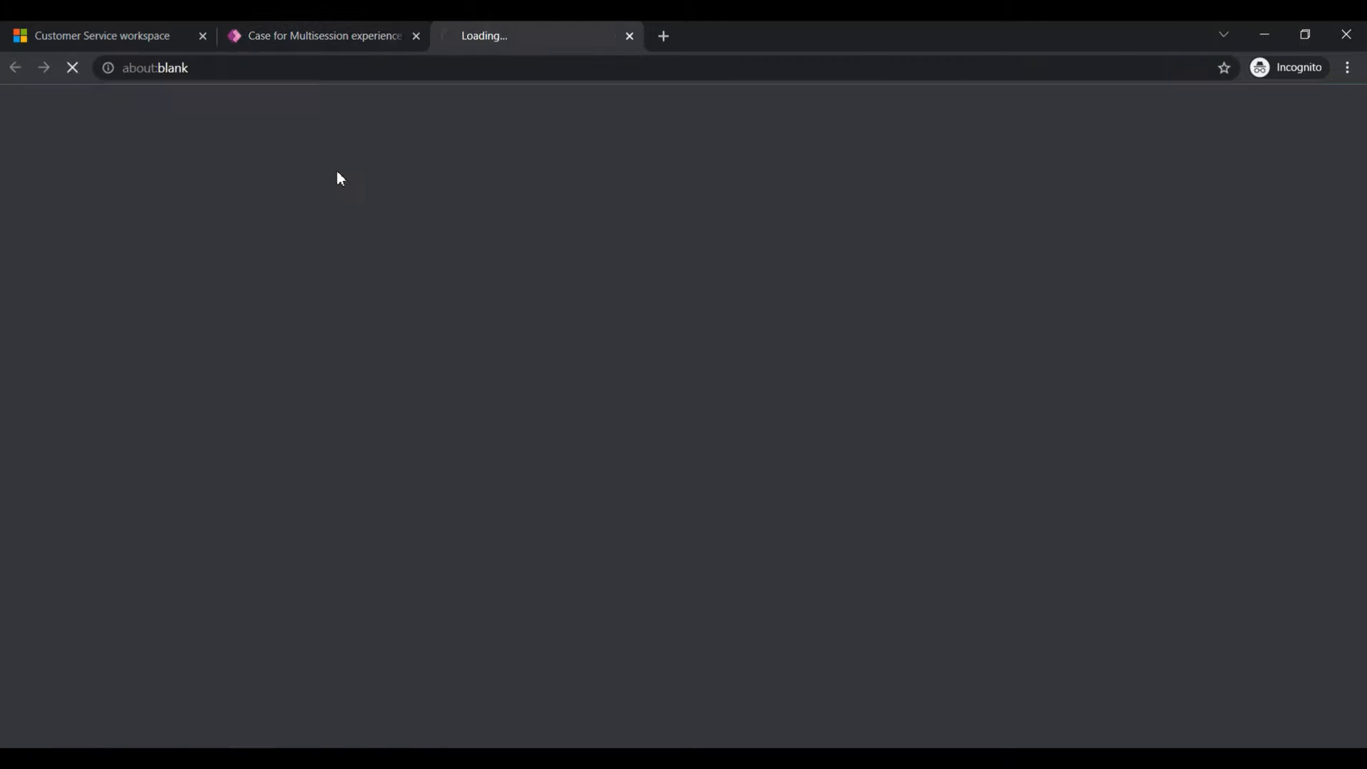
pyautogui.click(344, 30)
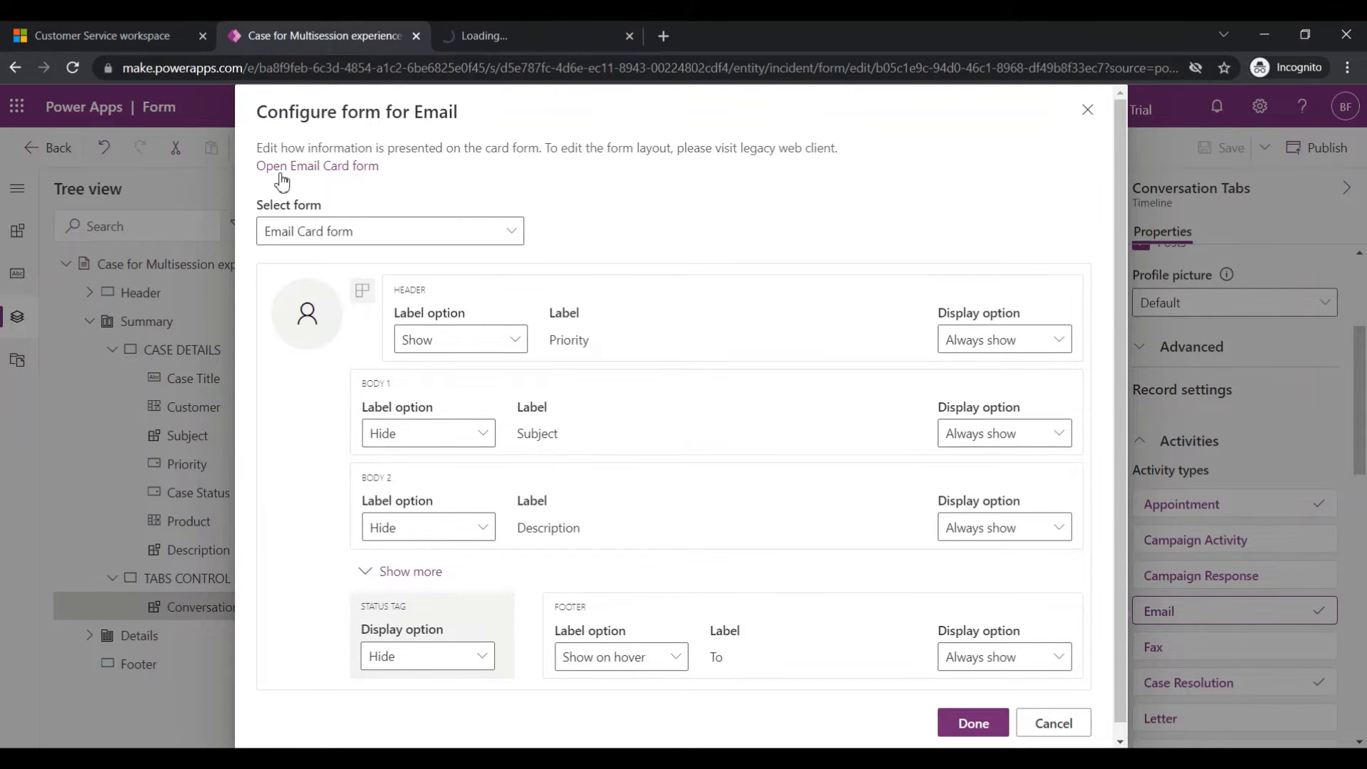
# Switch the Email form to Default form and compare its header and body fields with the emails in the Customer Service workspace timeline
pyautogui.click(512, 233)
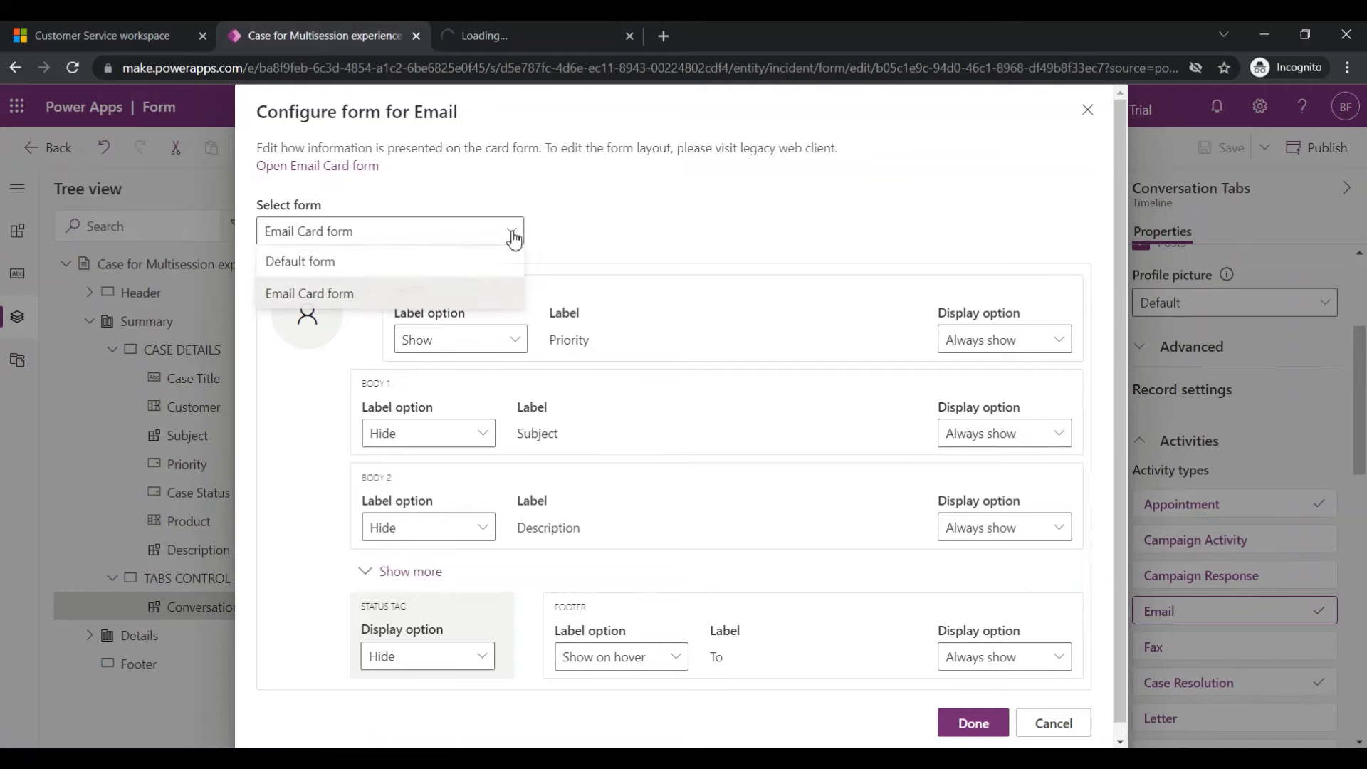
pyautogui.click(458, 261)
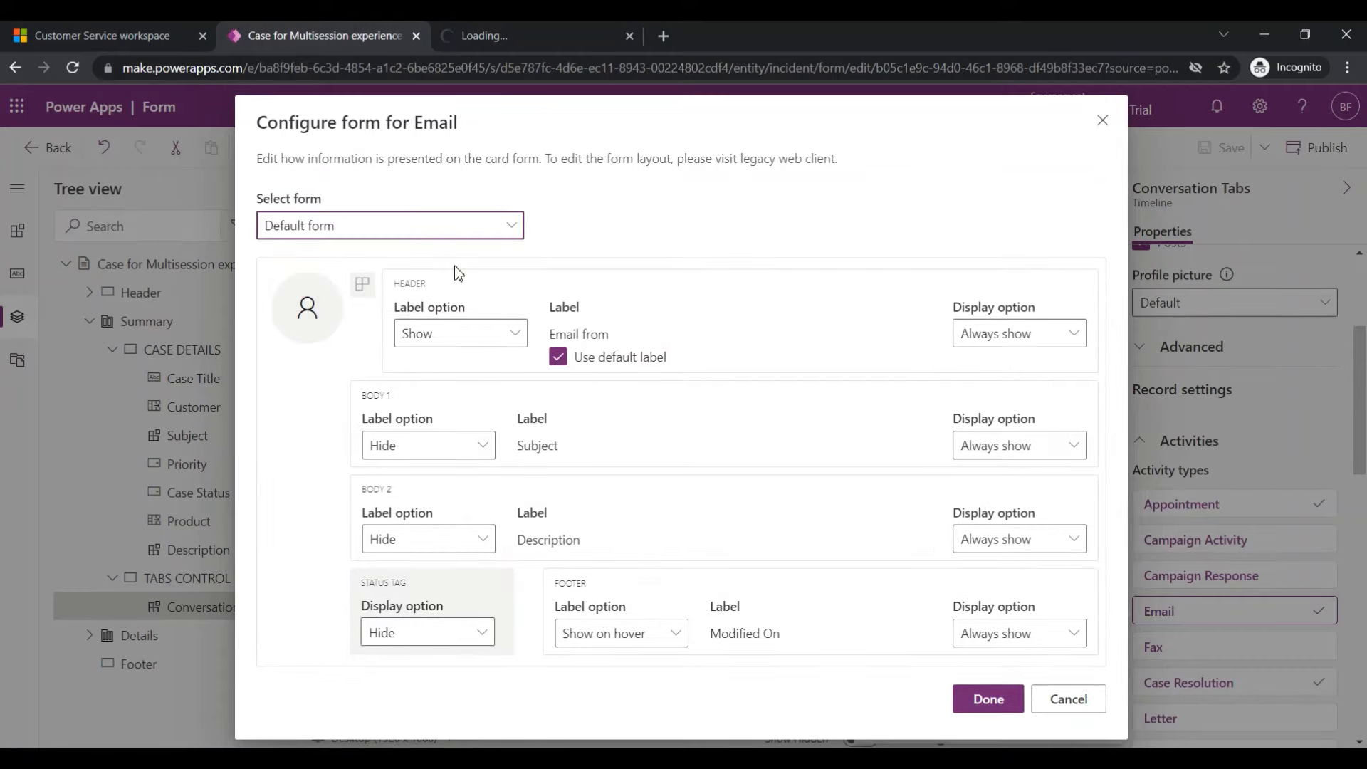
pyautogui.click(599, 336)
pyautogui.click(118, 37)
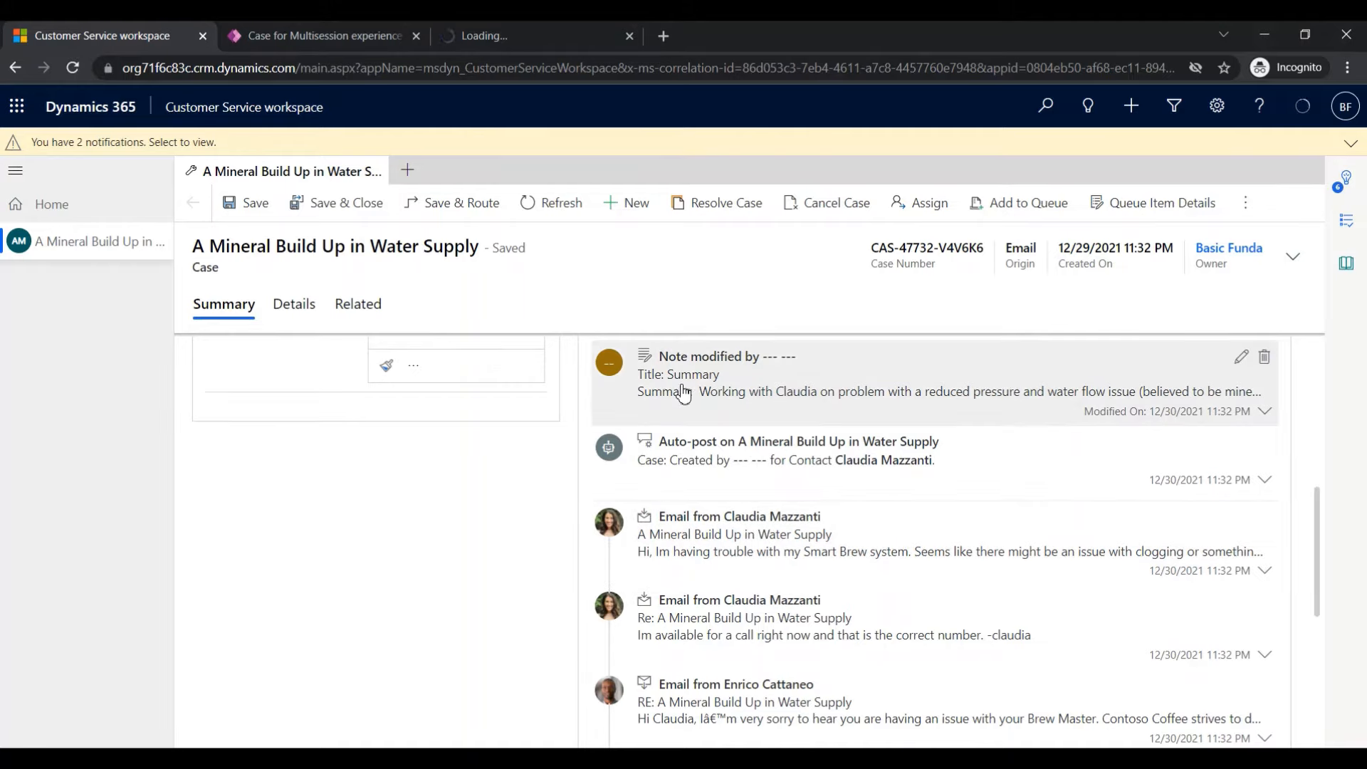
pyautogui.click(329, 31)
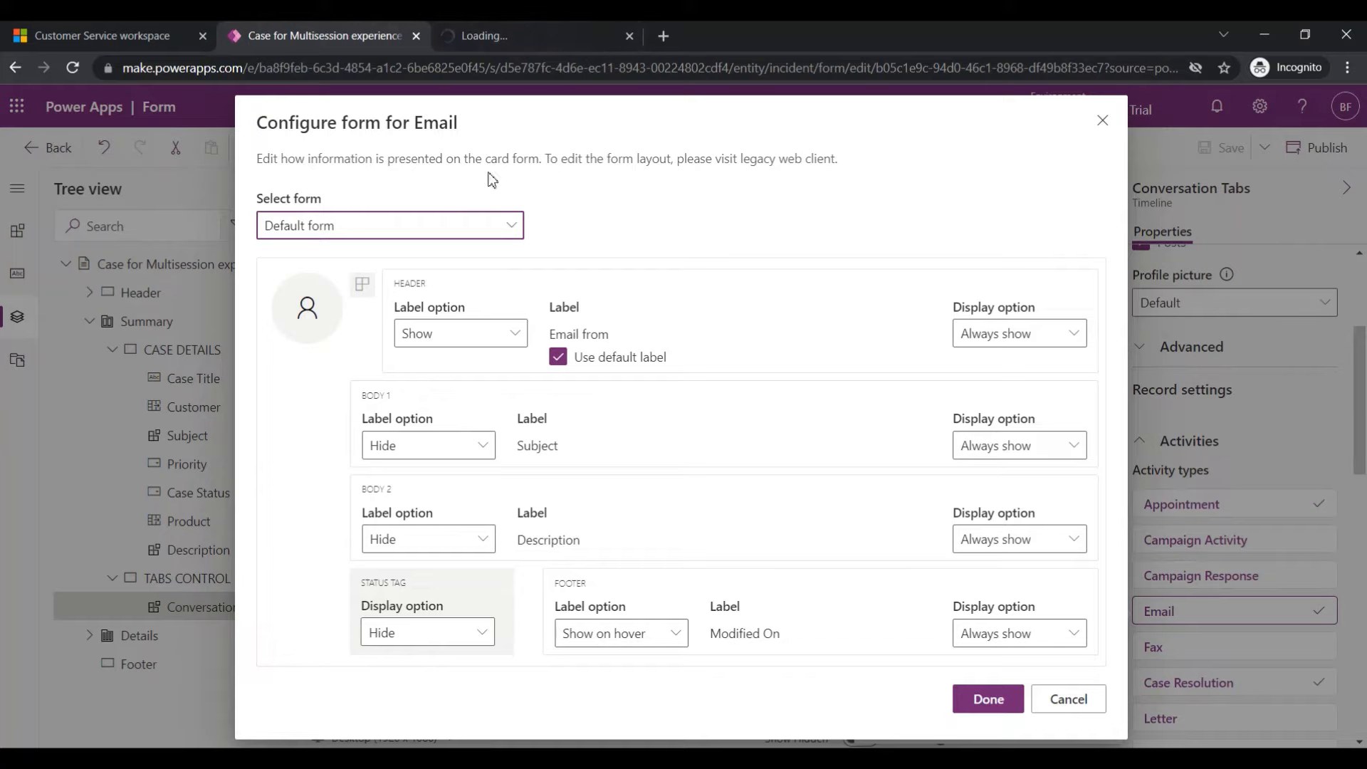
# Select Email Card form for the Email activity type and apply the Email settings
pyautogui.click(516, 232)
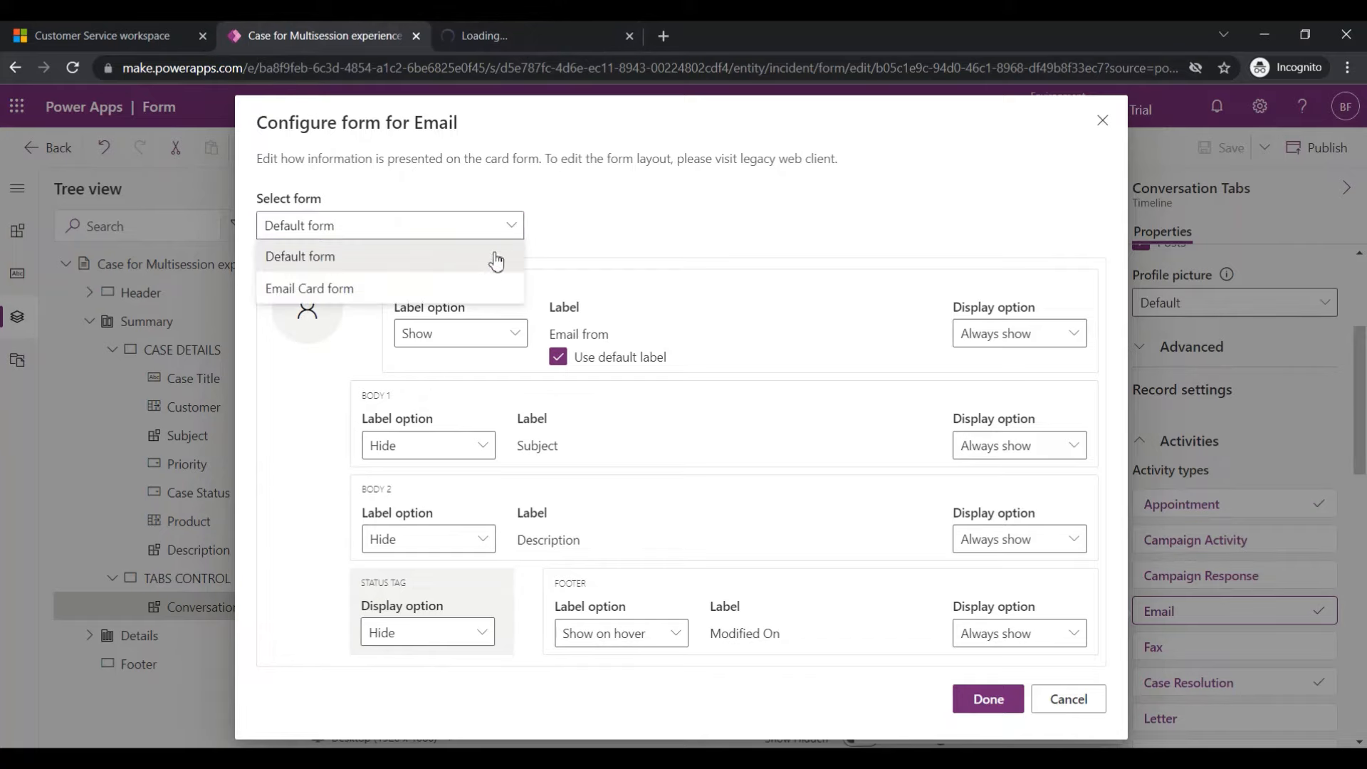
pyautogui.click(490, 290)
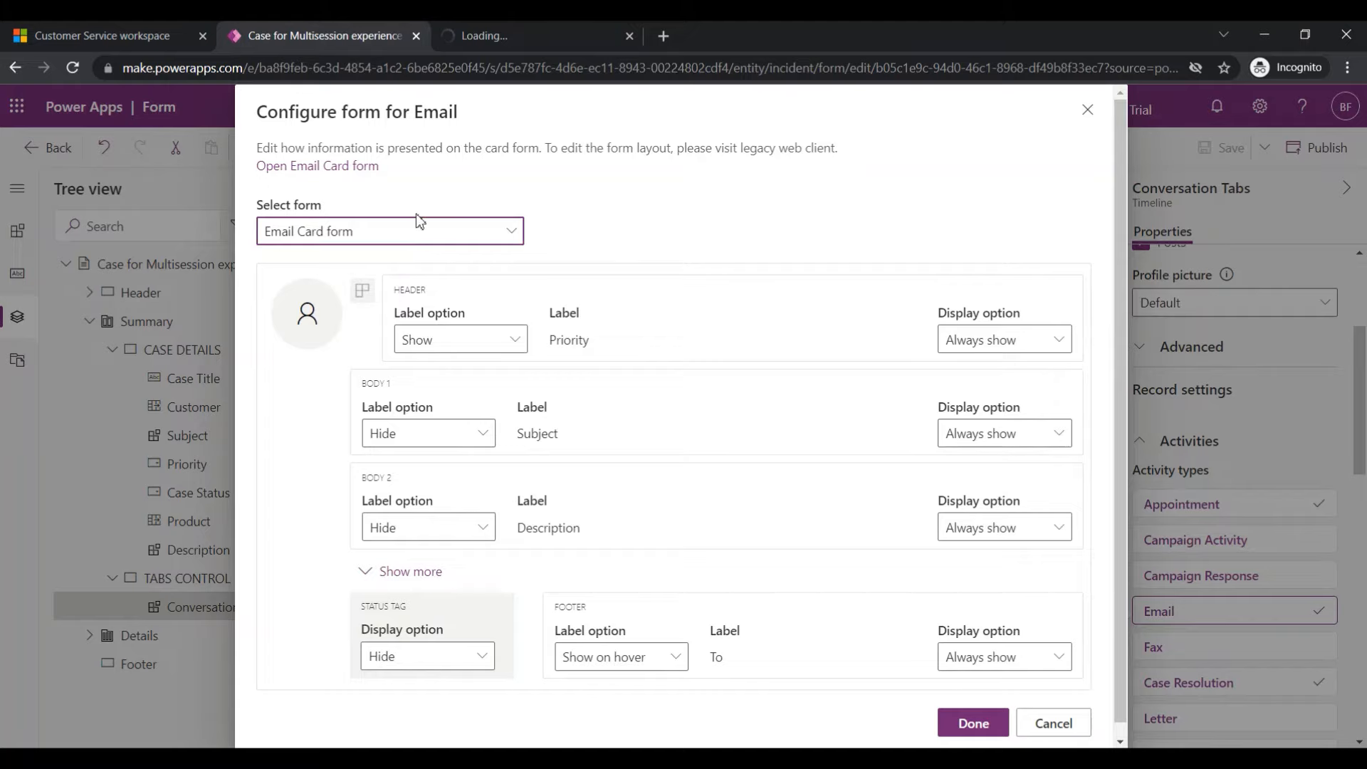
pyautogui.click(969, 723)
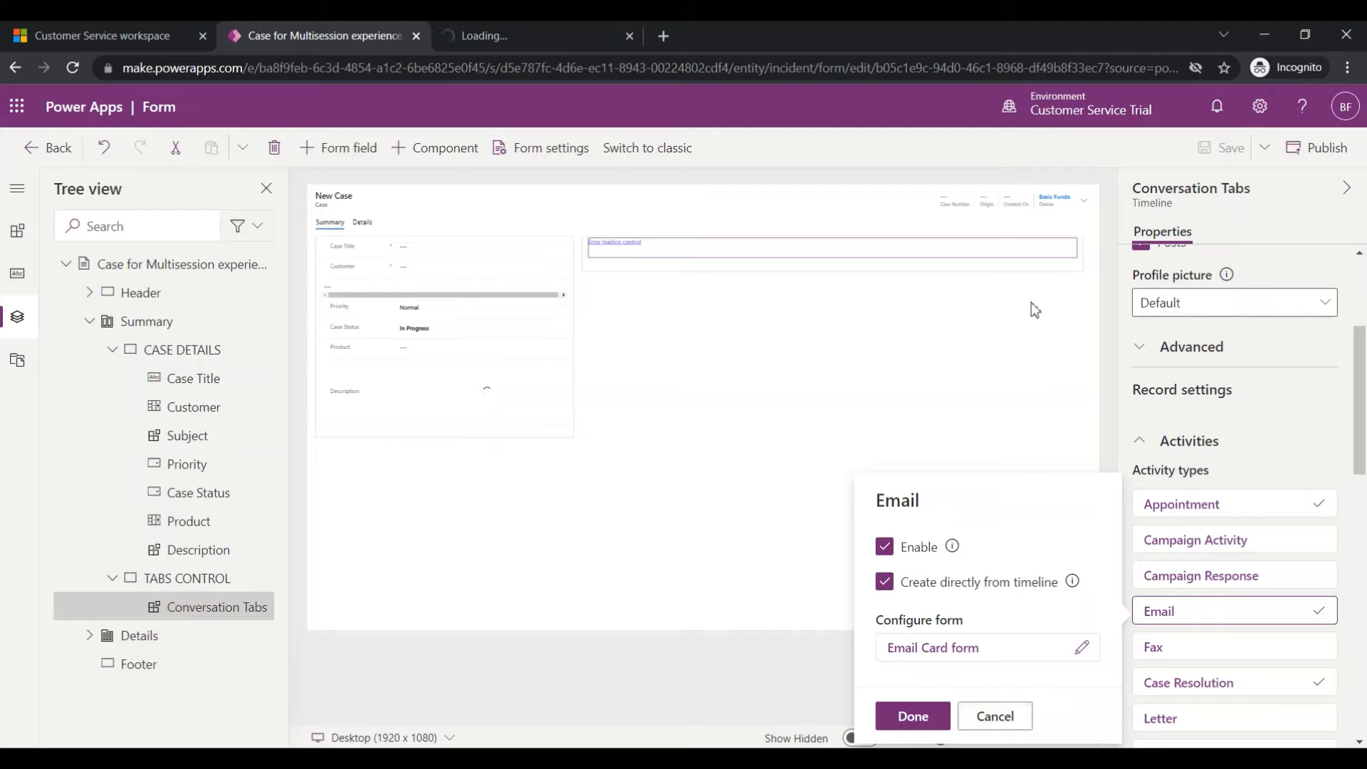
pyautogui.click(919, 717)
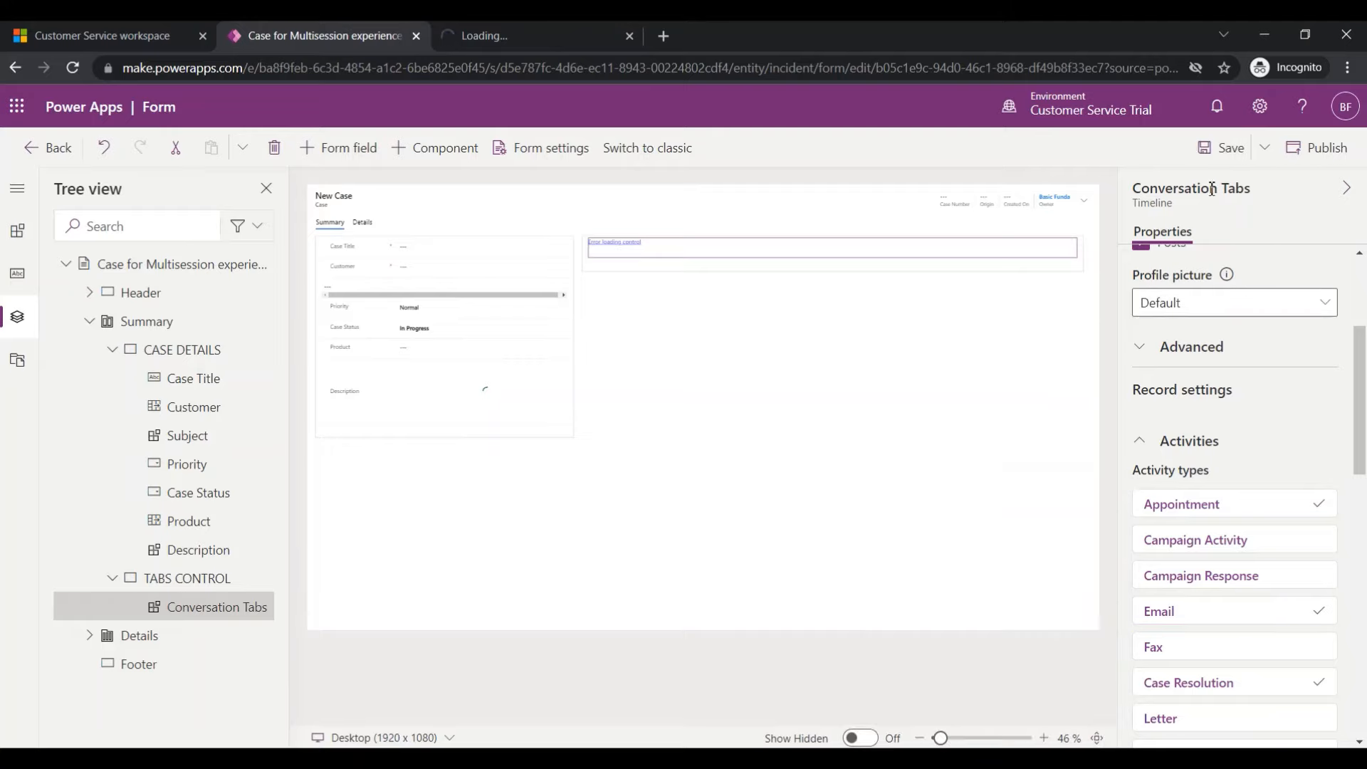
# Save and publish the Case for Multisession experience form
pyautogui.click(1229, 148)
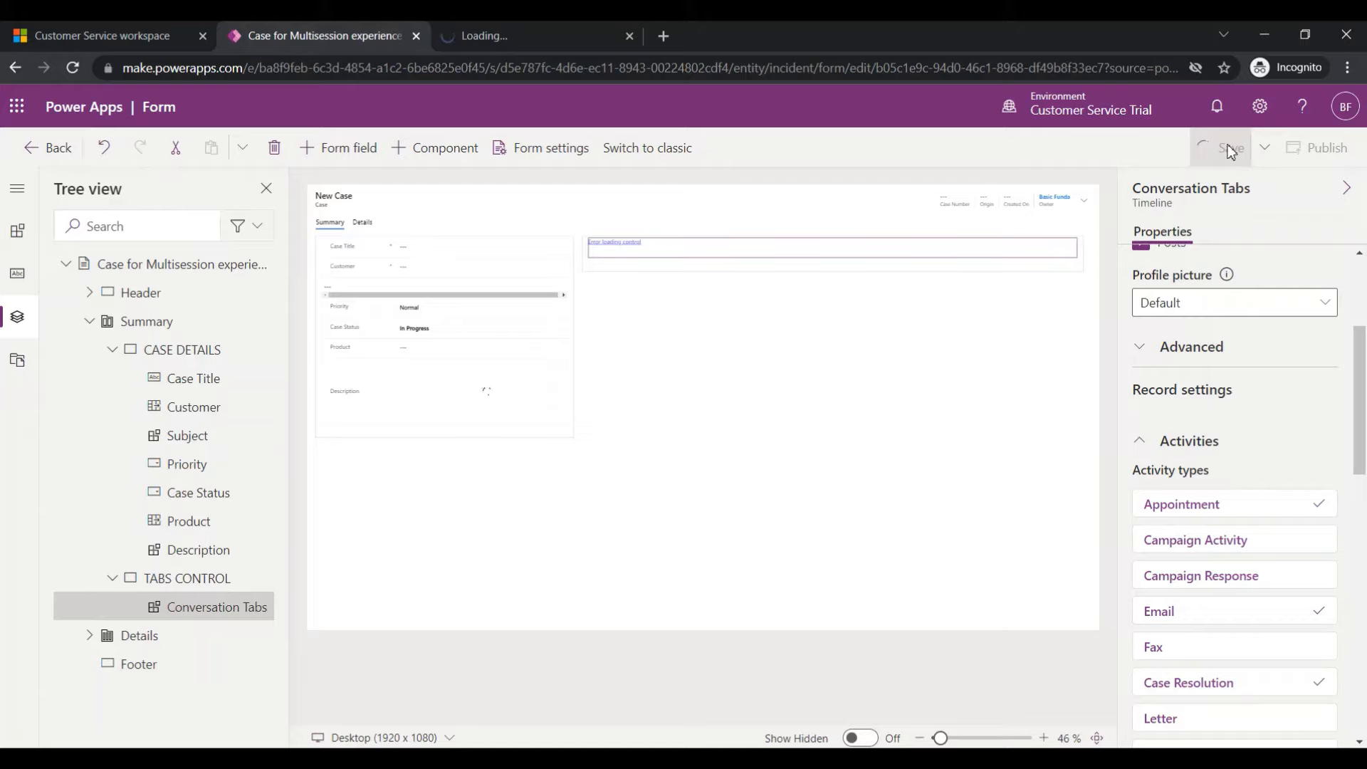
pyautogui.click(1308, 148)
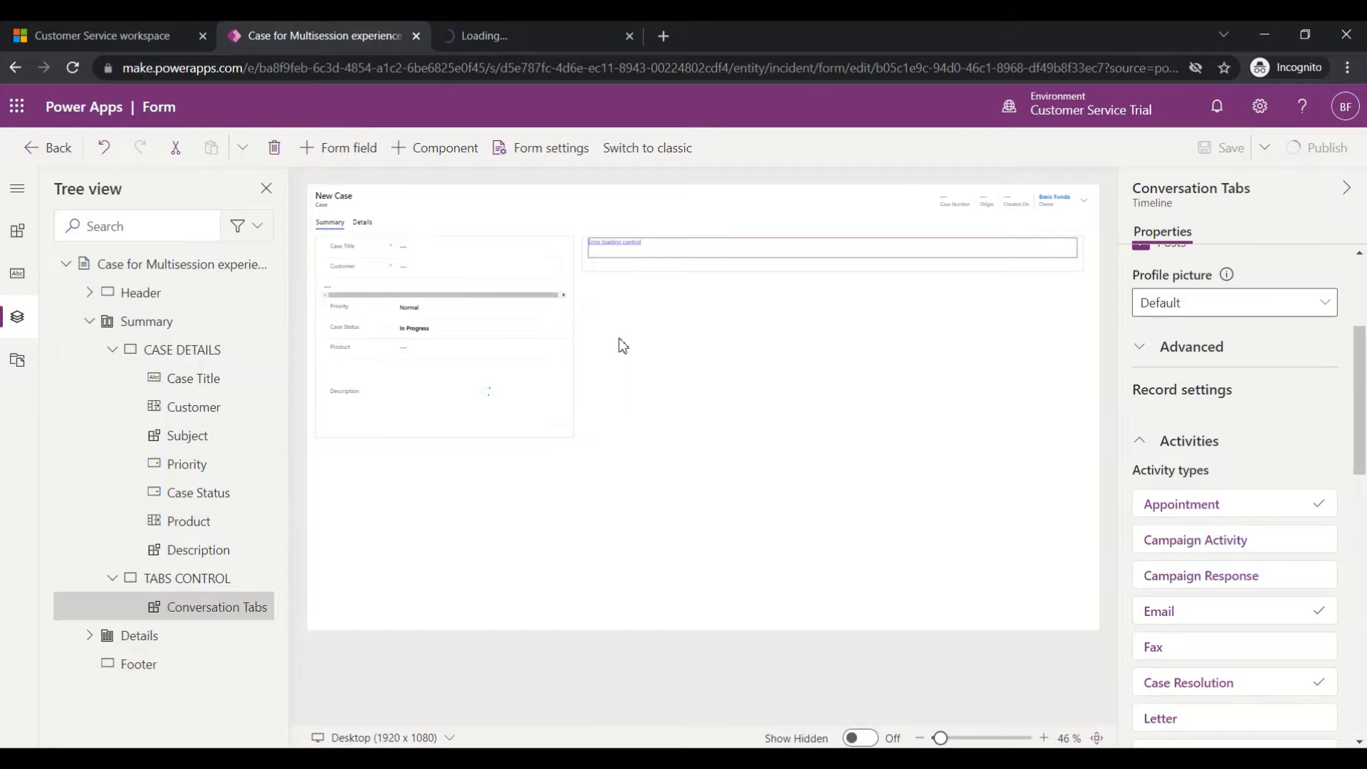
pyautogui.click(490, 34)
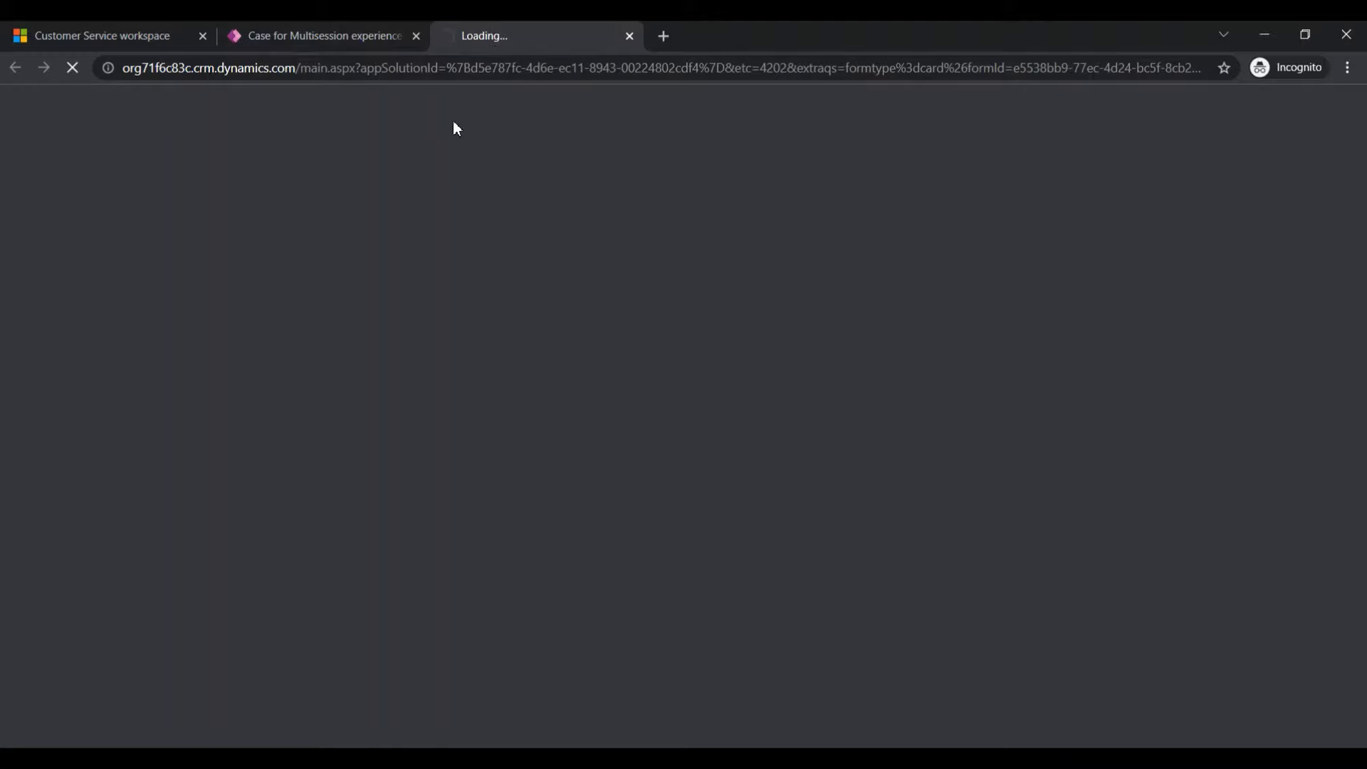
pyautogui.click(341, 40)
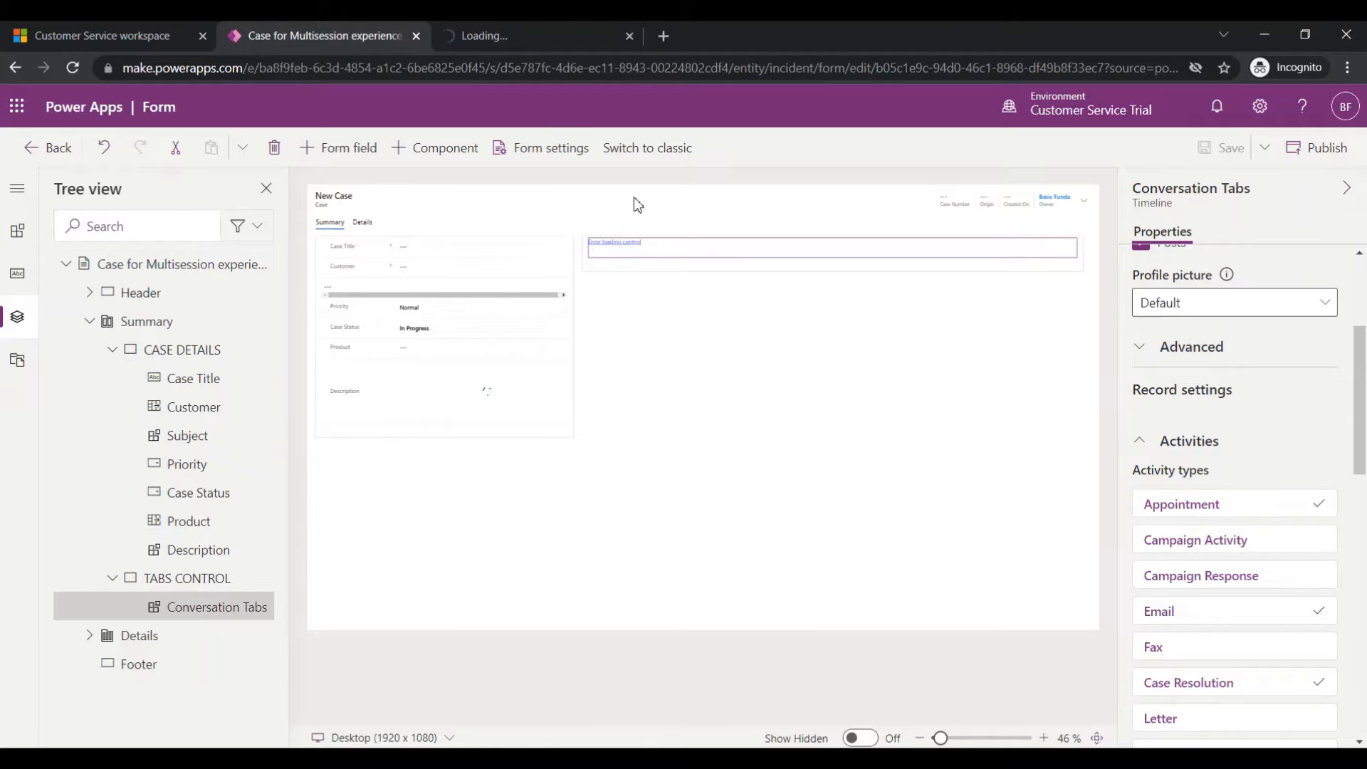
# Reload Customer Service workspace and open the case A Mineral Build Up in Water Supply from My Active Cases
pyautogui.click(129, 36)
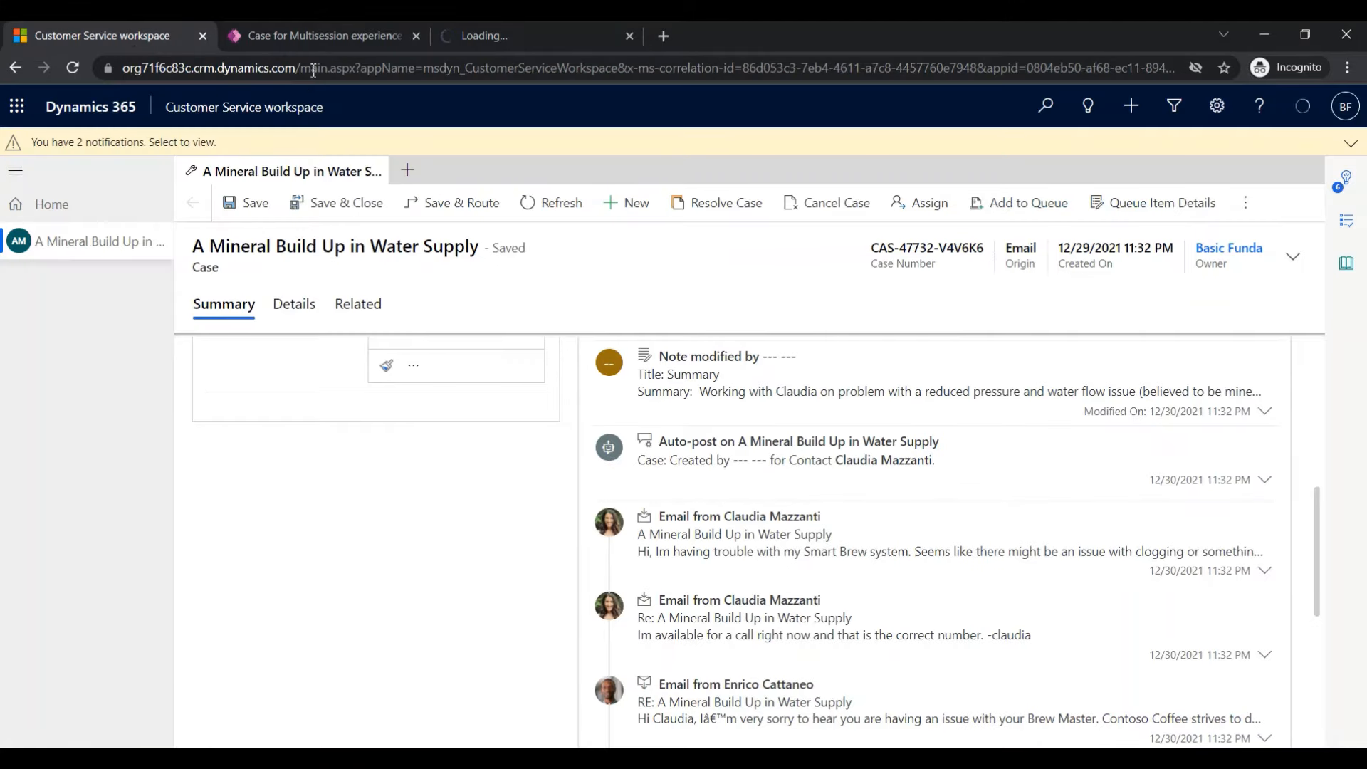
pyautogui.click(313, 69)
pyautogui.press('Return')
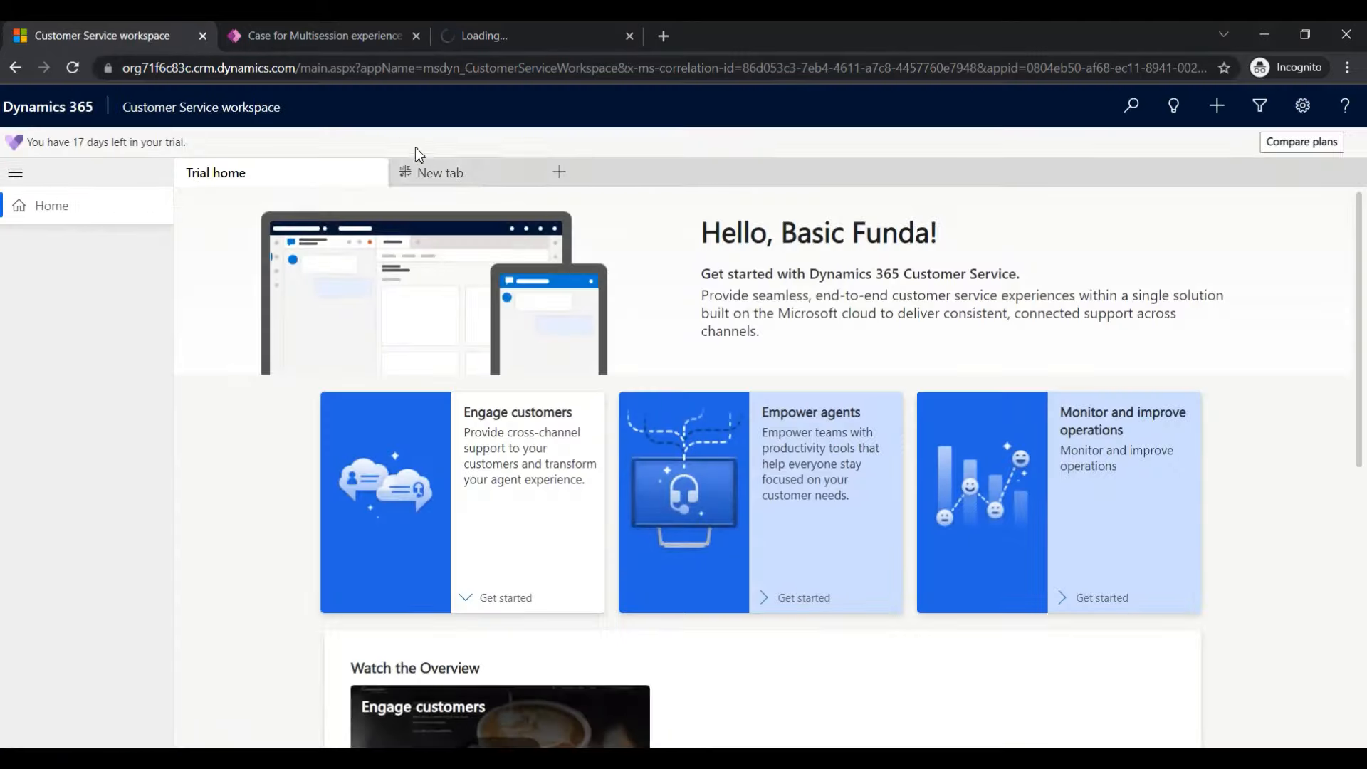
pyautogui.click(559, 173)
pyautogui.click(576, 366)
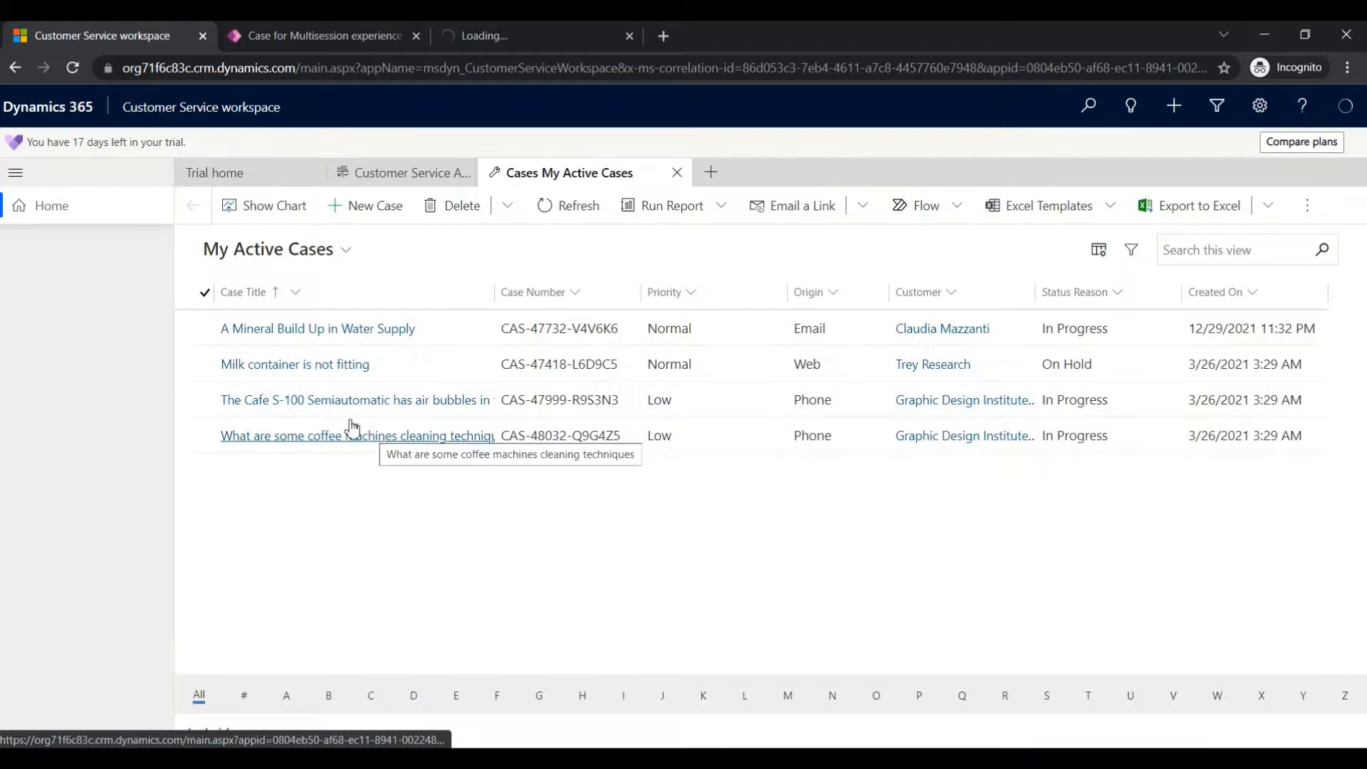
pyautogui.click(274, 325)
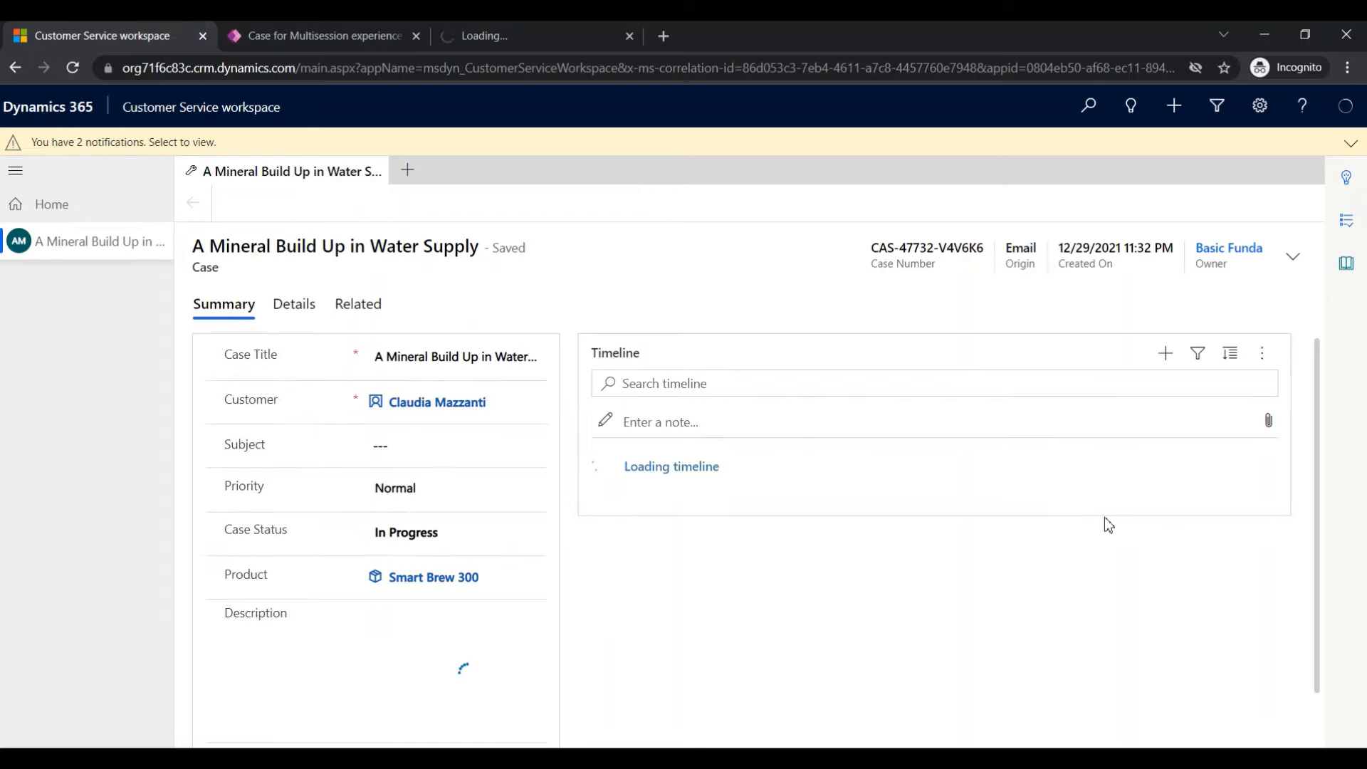
# Filter the case timeline by the Activities record type and Email activity type, and examine how the email cards are presented
pyautogui.click(1201, 358)
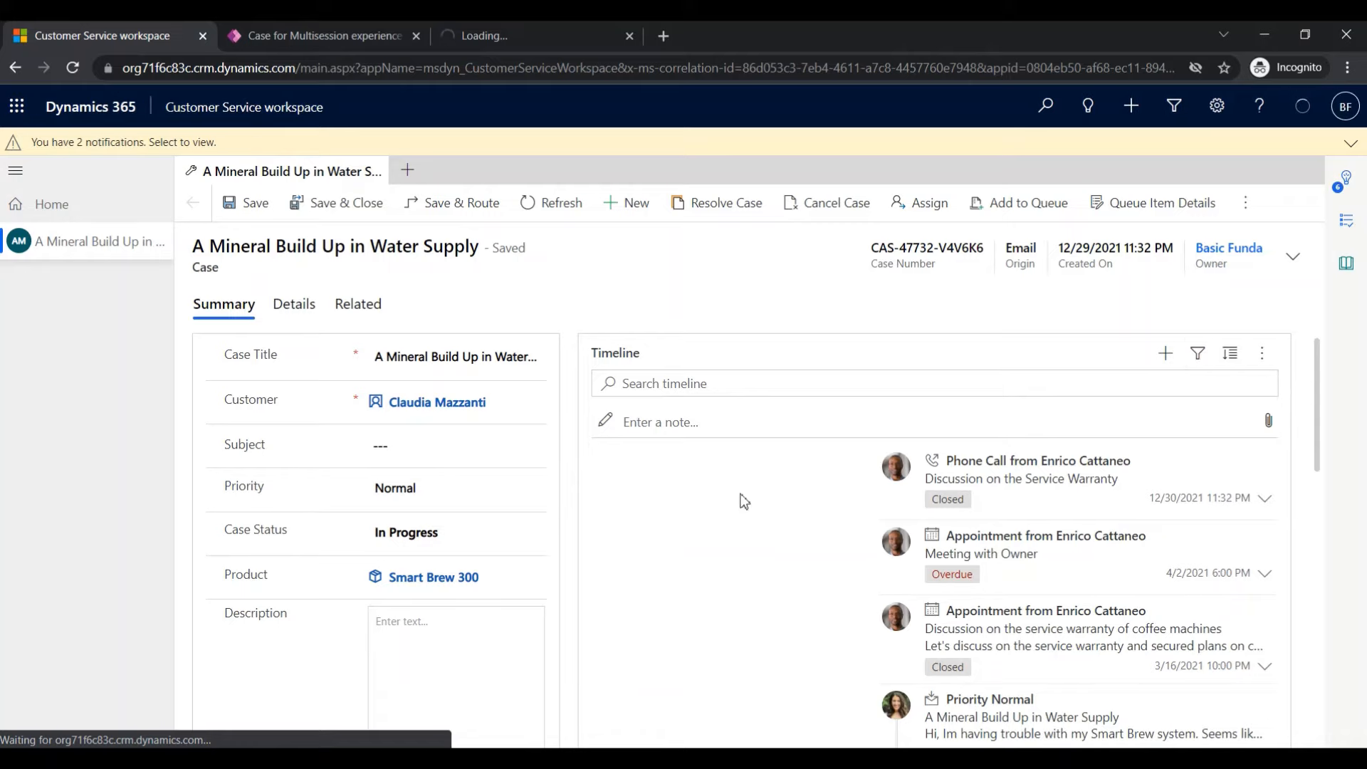
pyautogui.scroll(-2, 680, 648)
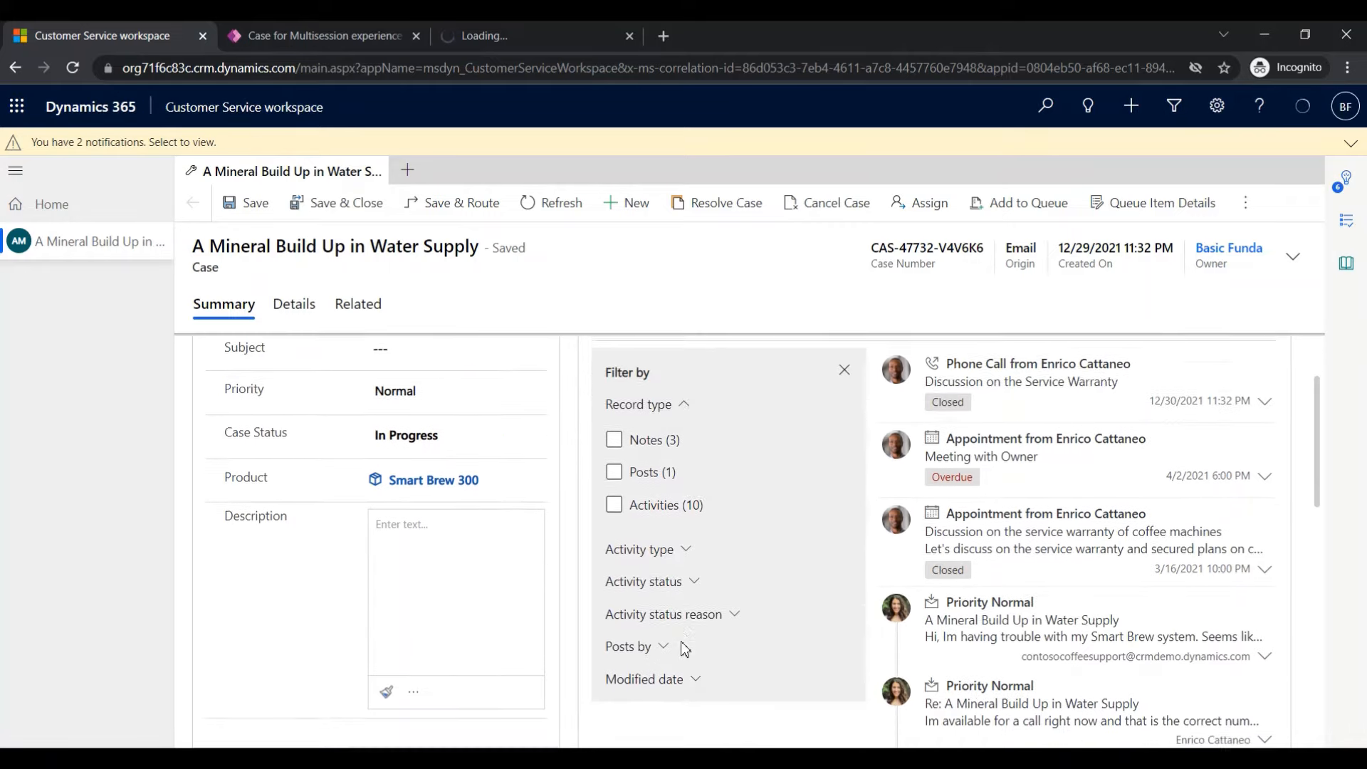
pyautogui.scroll(1, 677, 626)
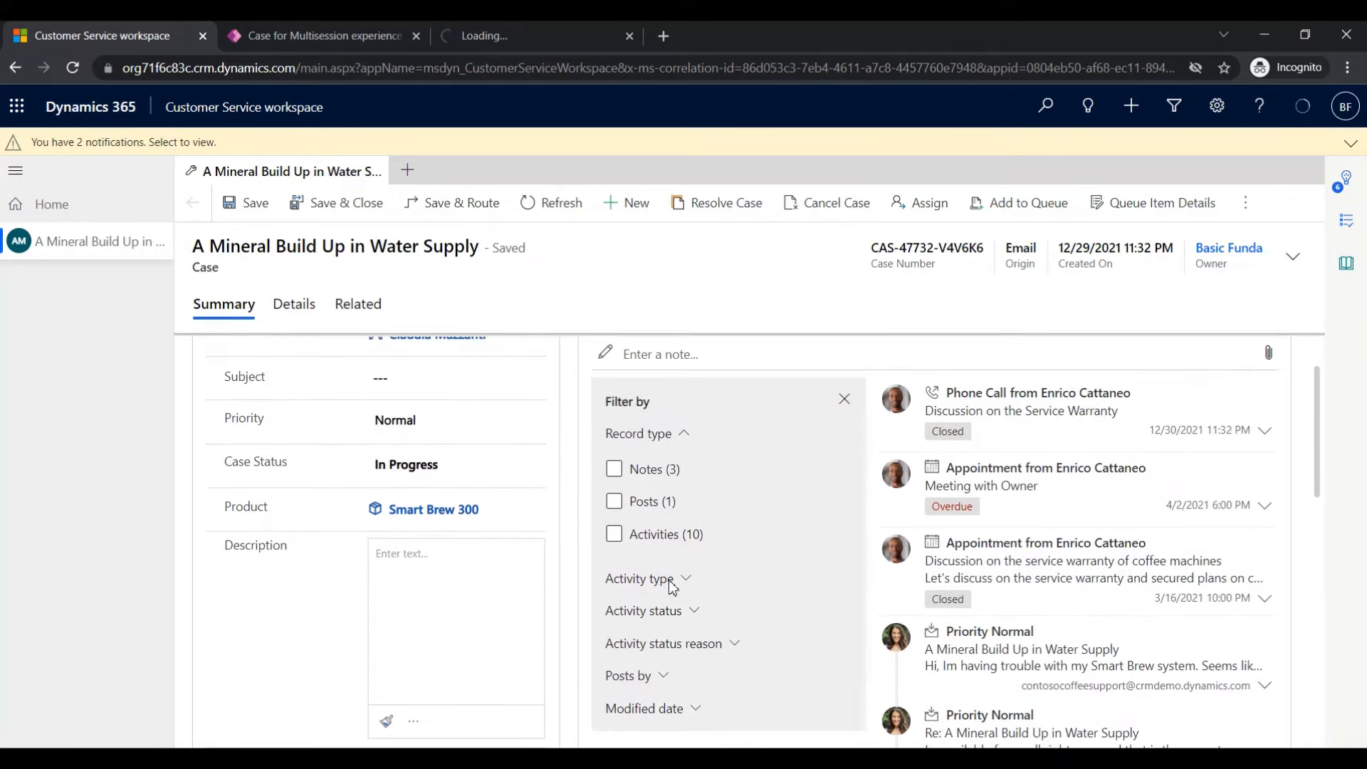
pyautogui.click(613, 534)
pyautogui.scroll(-1, 617, 550)
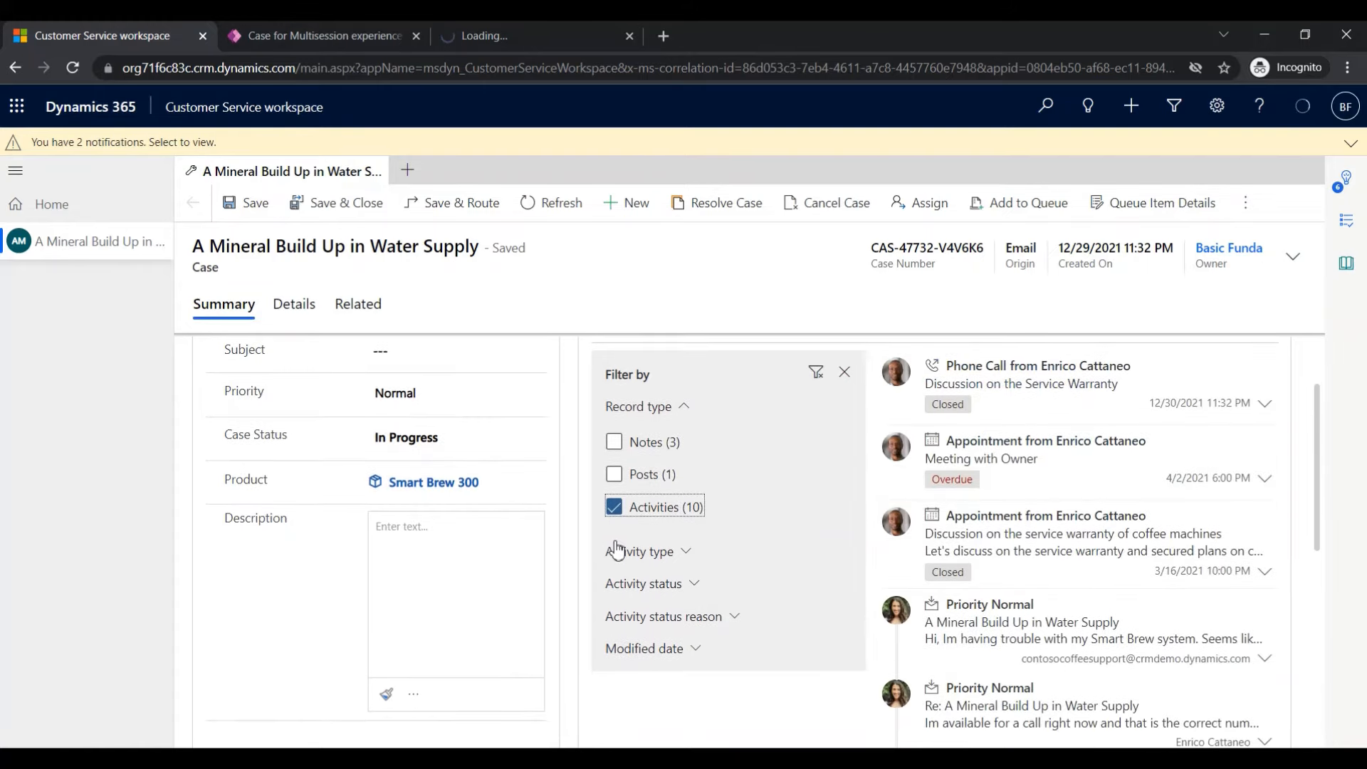
pyautogui.click(687, 550)
pyautogui.click(614, 611)
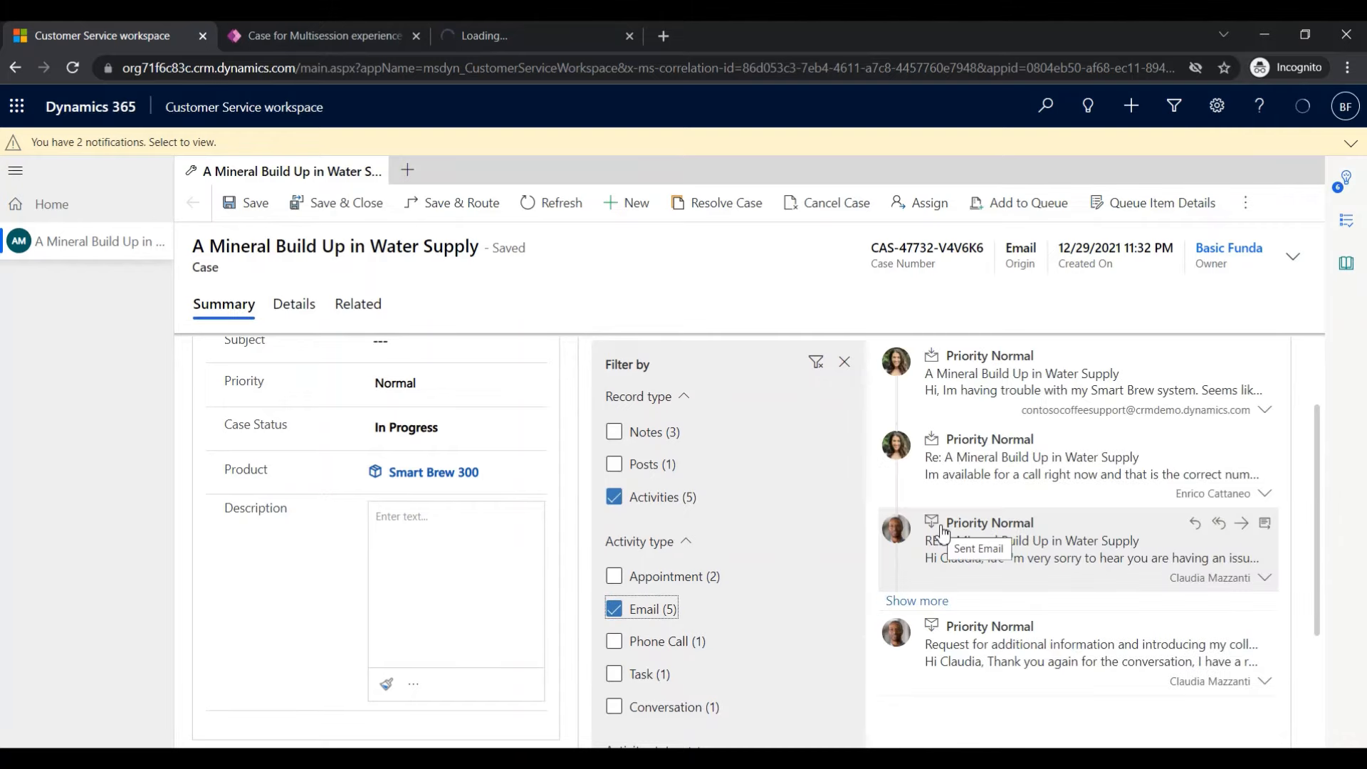
pyautogui.scroll(2, 943, 531)
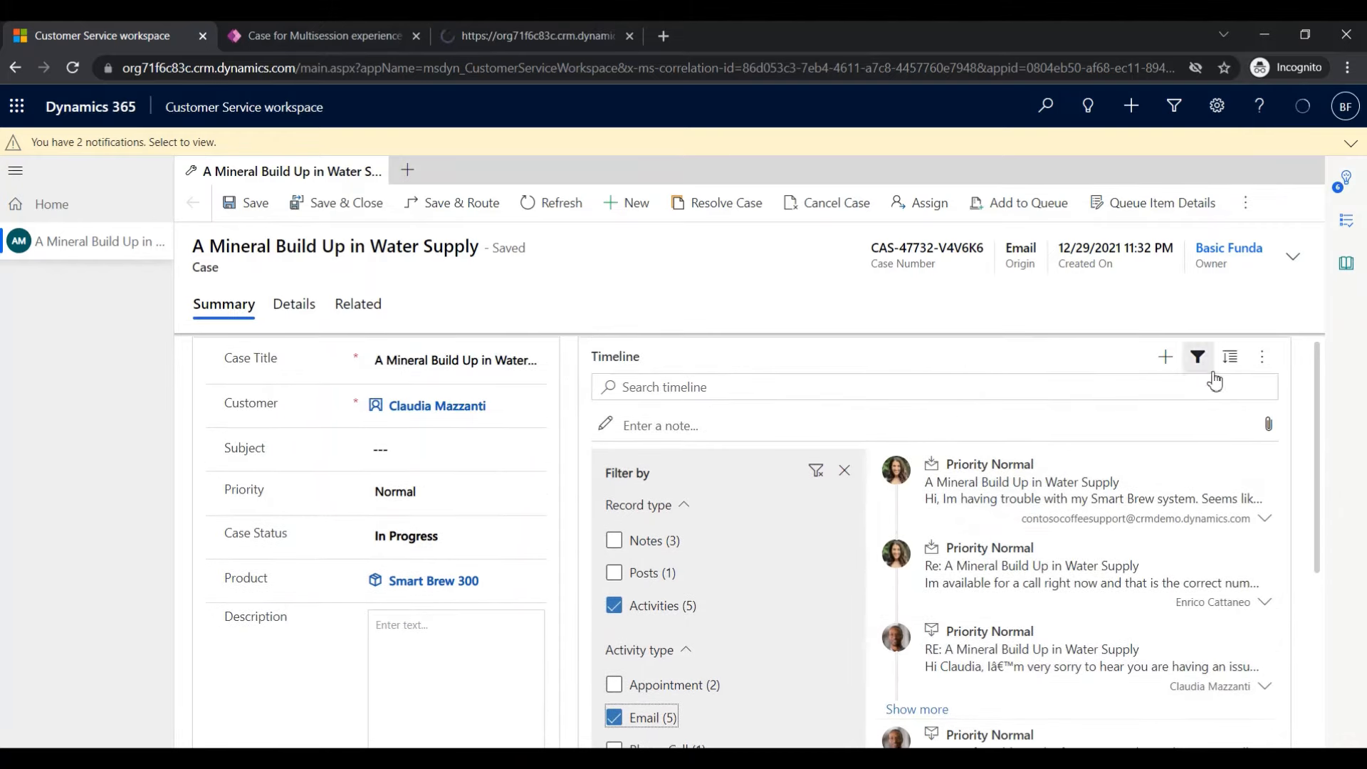
pyautogui.scroll(-1, 949, 411)
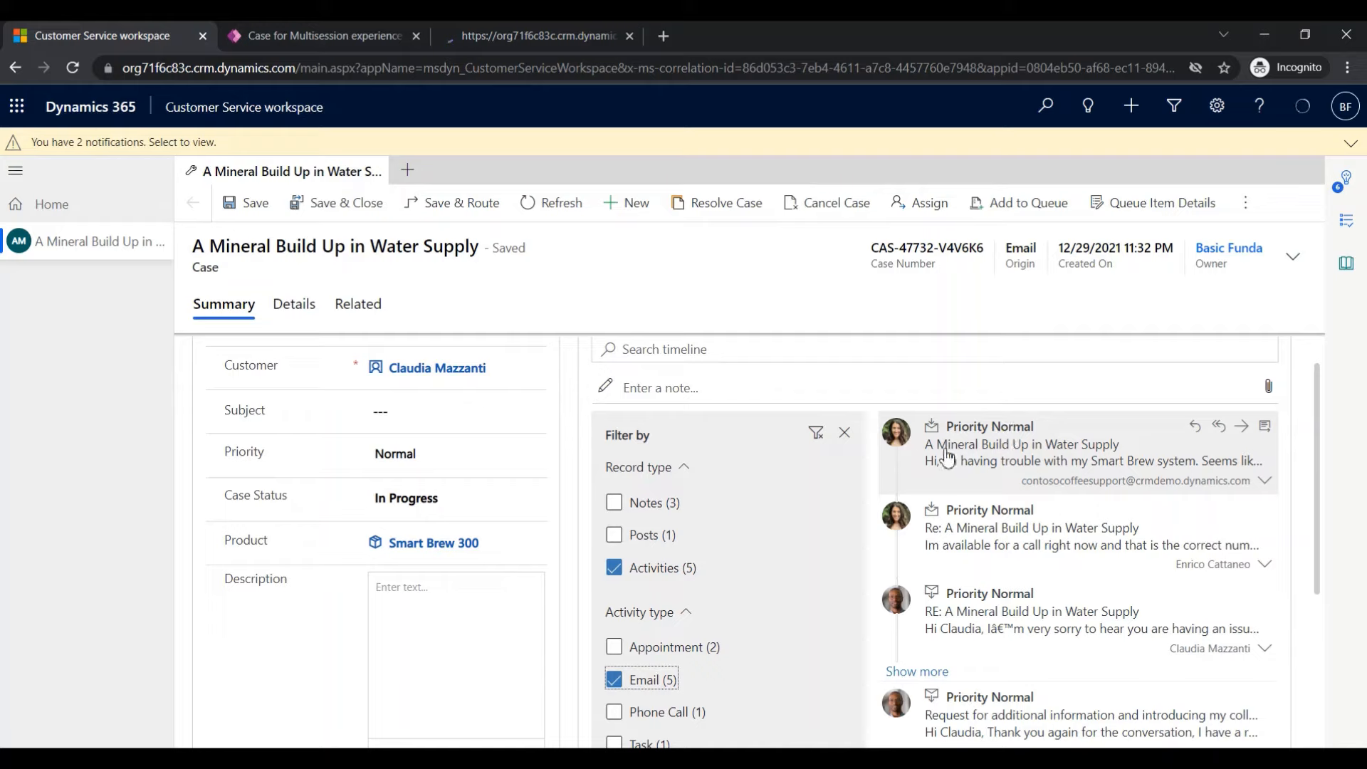
# In Power Apps, reopen the Email form configuration and examine the header, body and footer fields of Email Card form
pyautogui.click(338, 32)
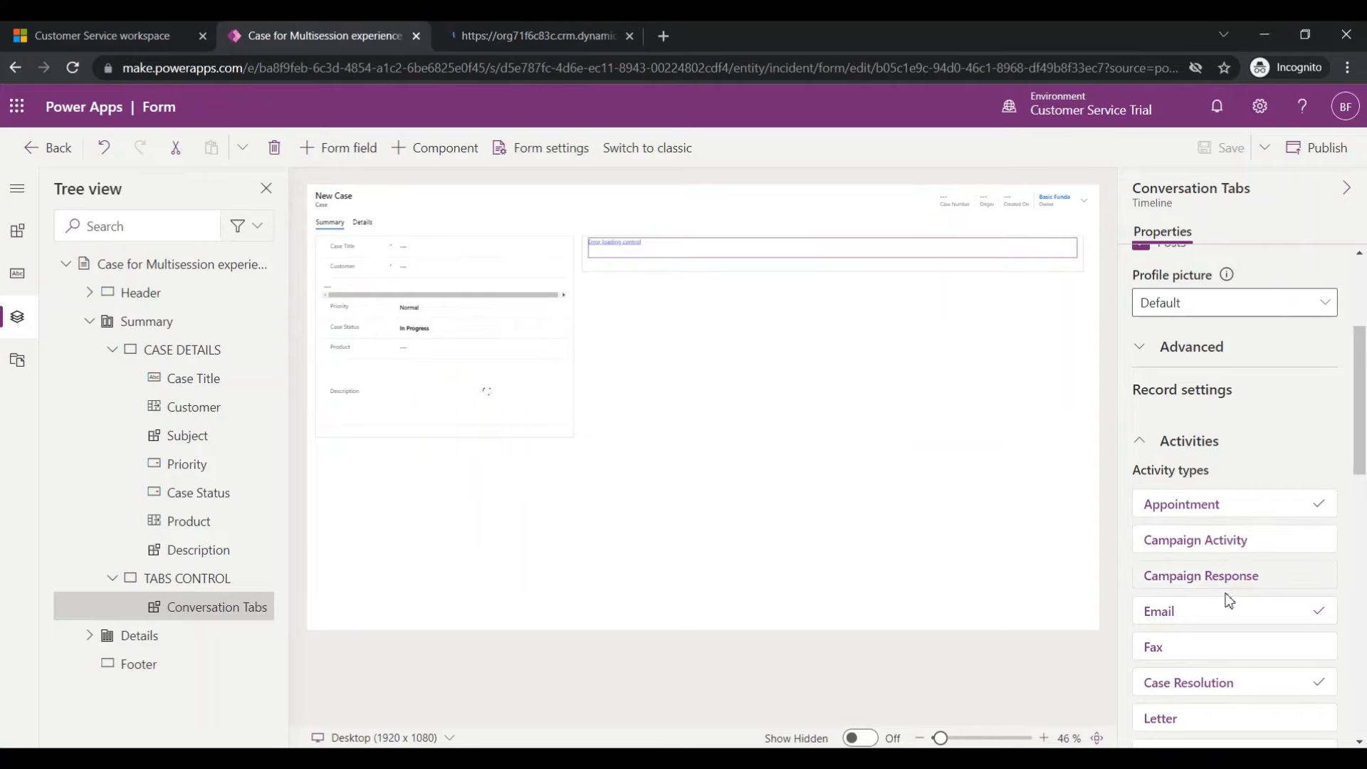
pyautogui.click(1239, 611)
pyautogui.click(1082, 647)
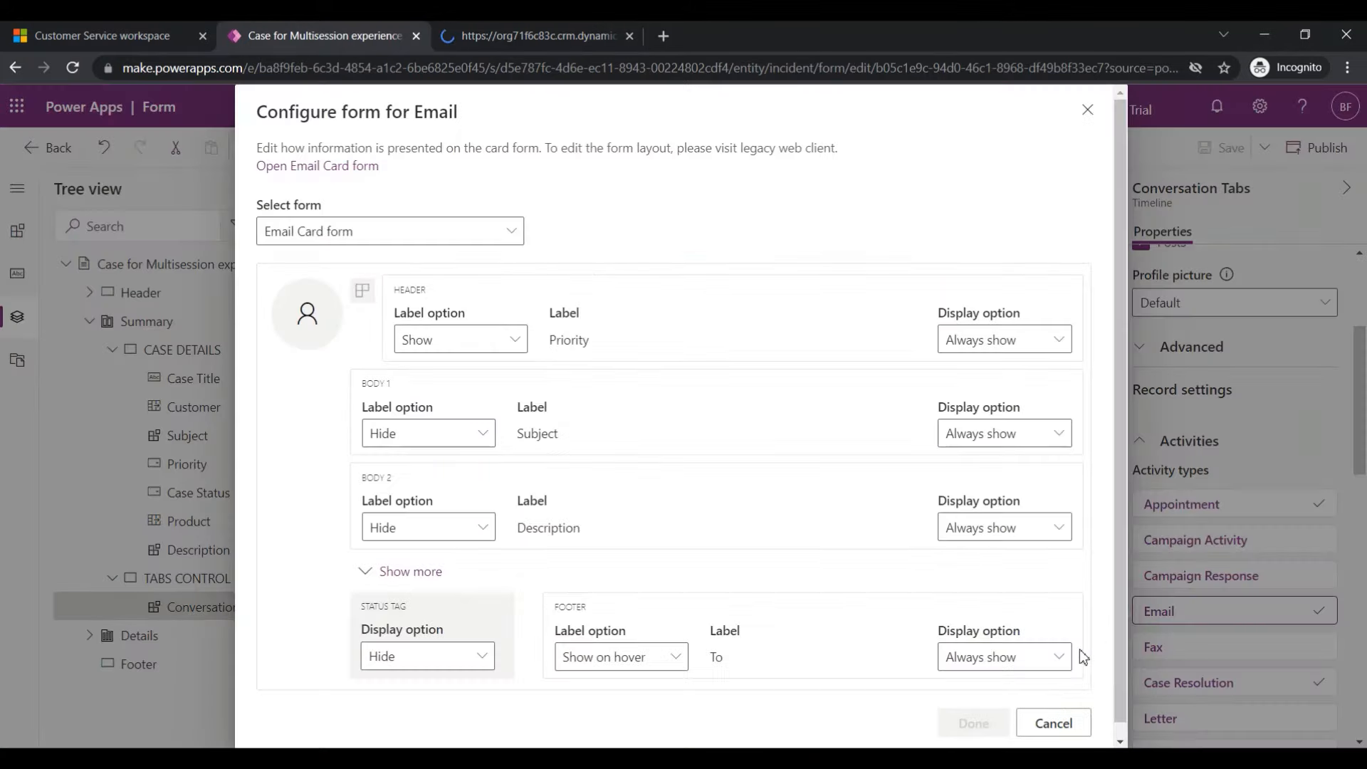
pyautogui.moveTo(576, 344)
pyautogui.moveTo(529, 438)
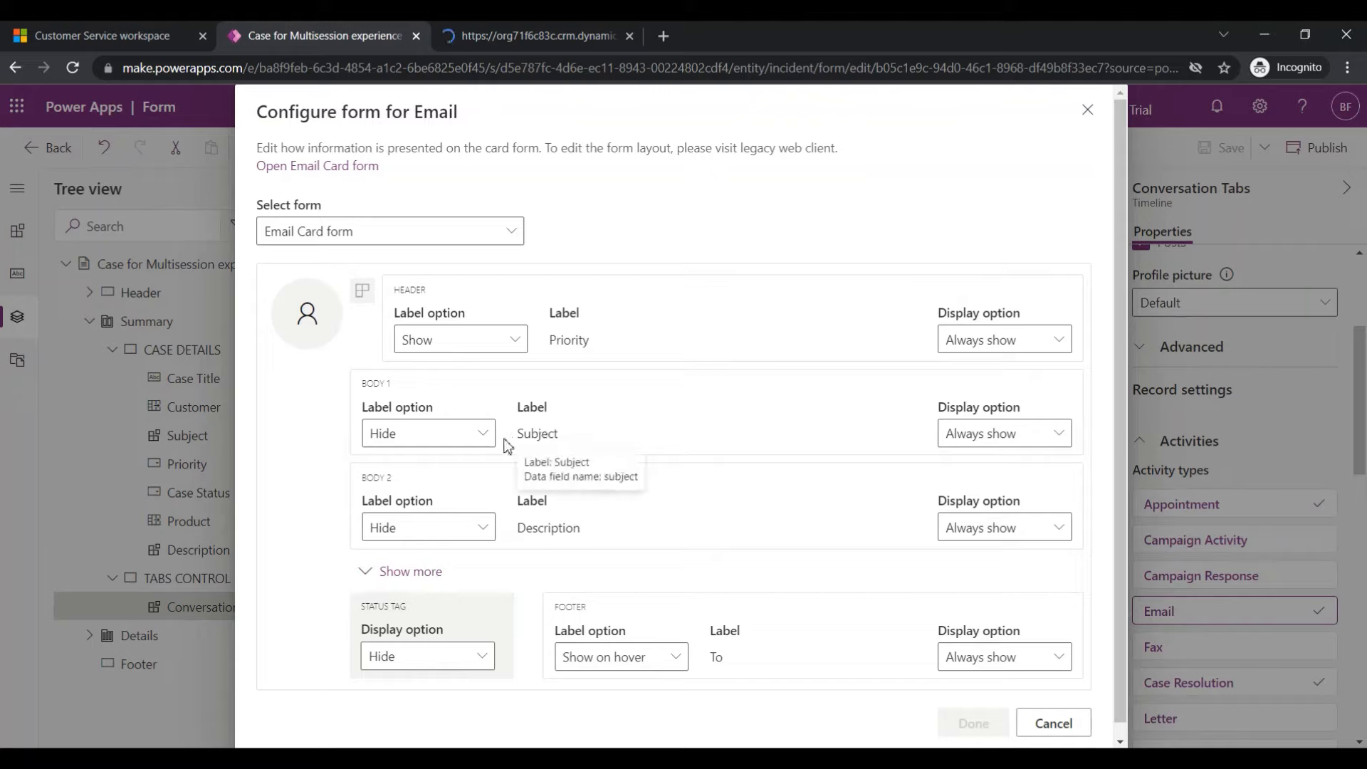
pyautogui.moveTo(525, 433); pyautogui.dragTo(567, 433)
pyautogui.rightClick(572, 434)
pyautogui.click(547, 515)
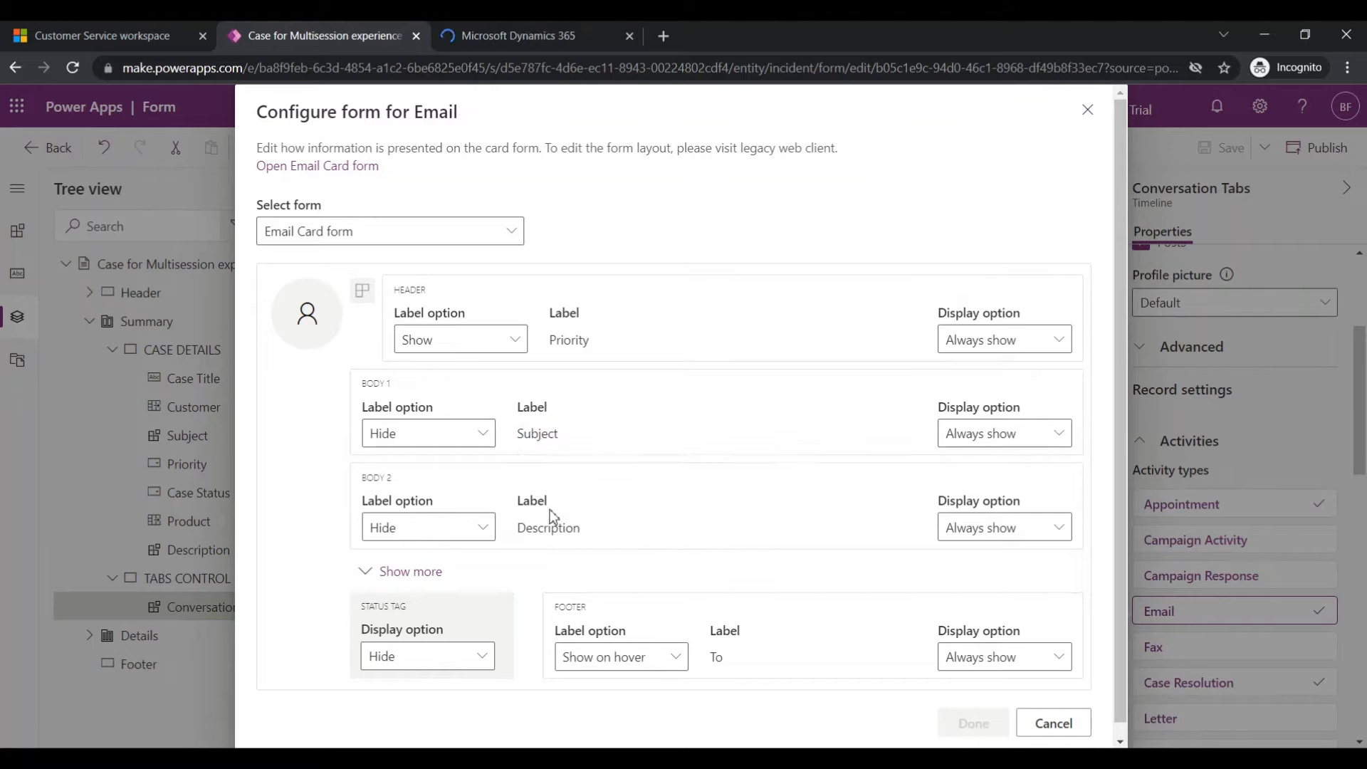
pyautogui.scroll(-1, 664, 513)
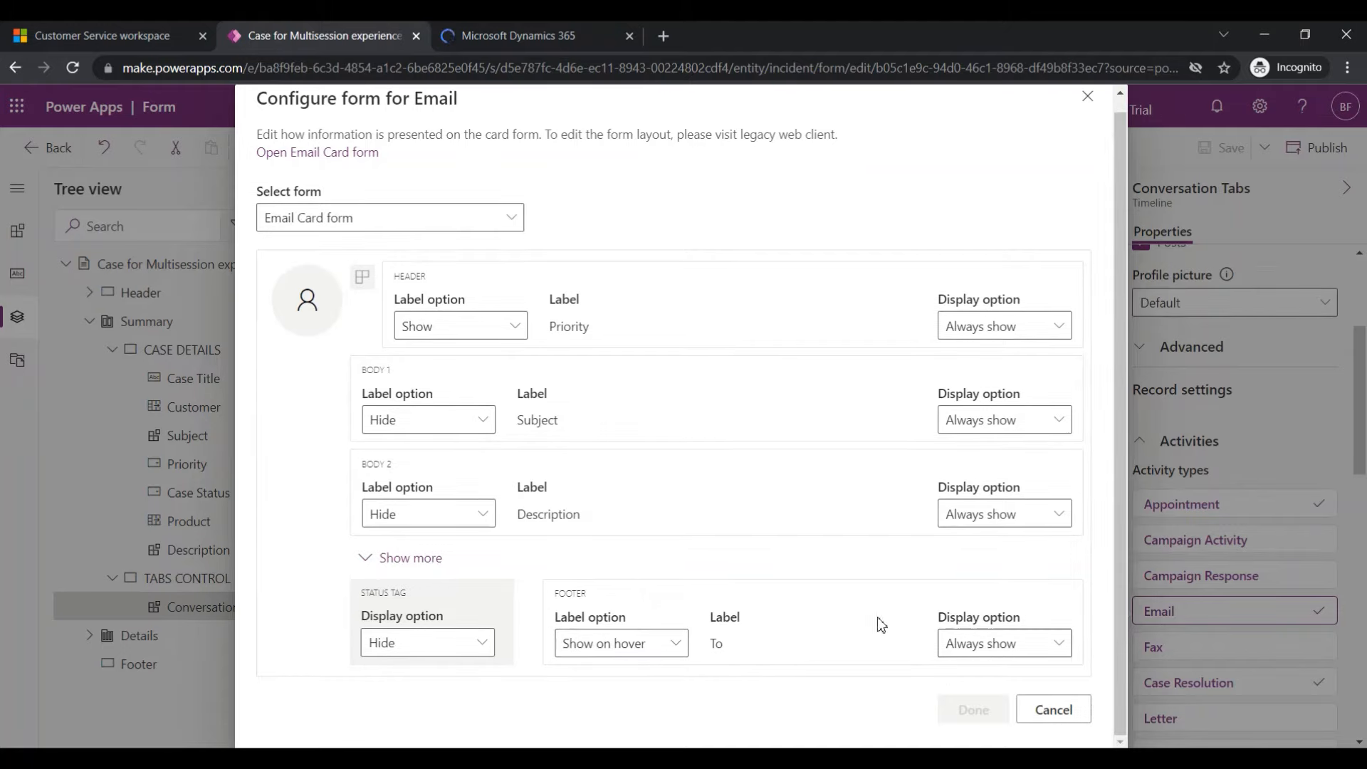
# Back in Customer Service workspace, expand the first email in the timeline, open its full record, and examine its fields and message
pyautogui.click(481, 33)
pyautogui.click(82, 29)
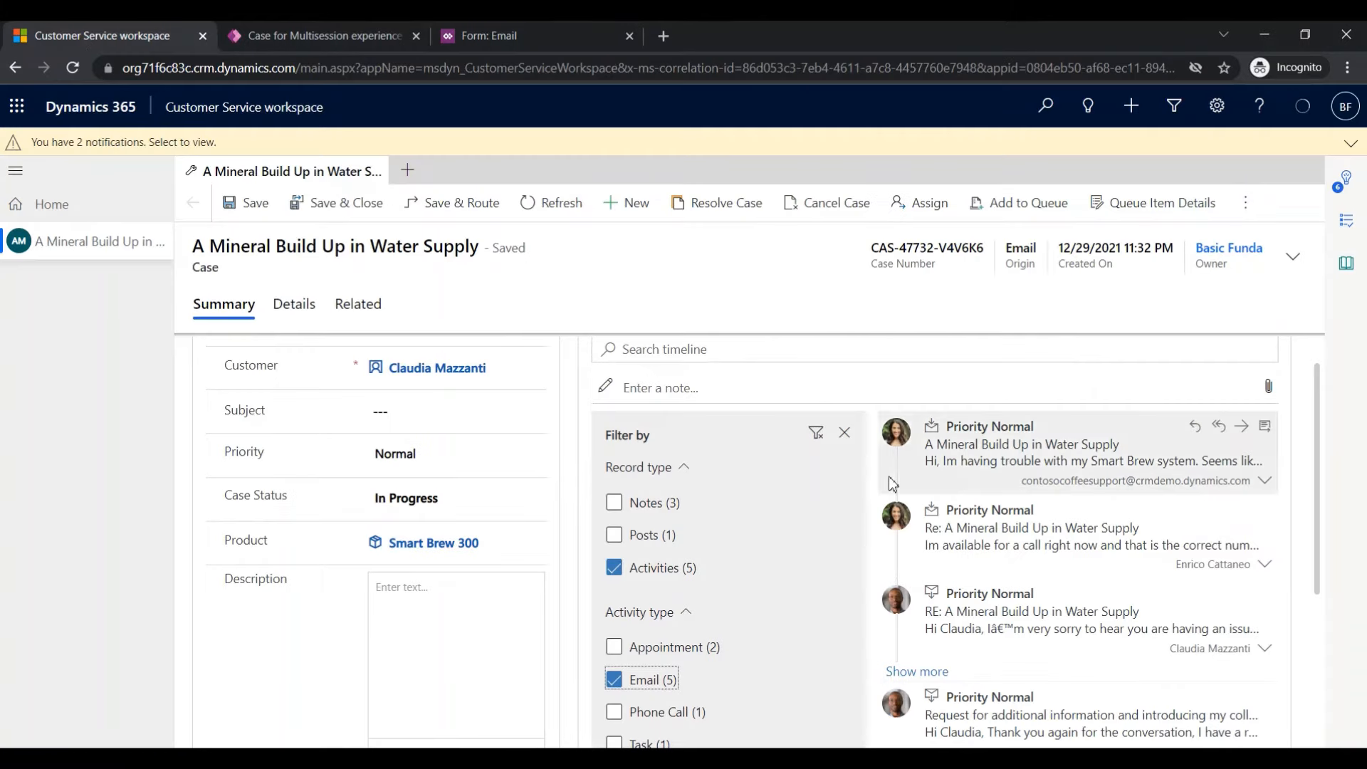
pyautogui.click(1029, 467)
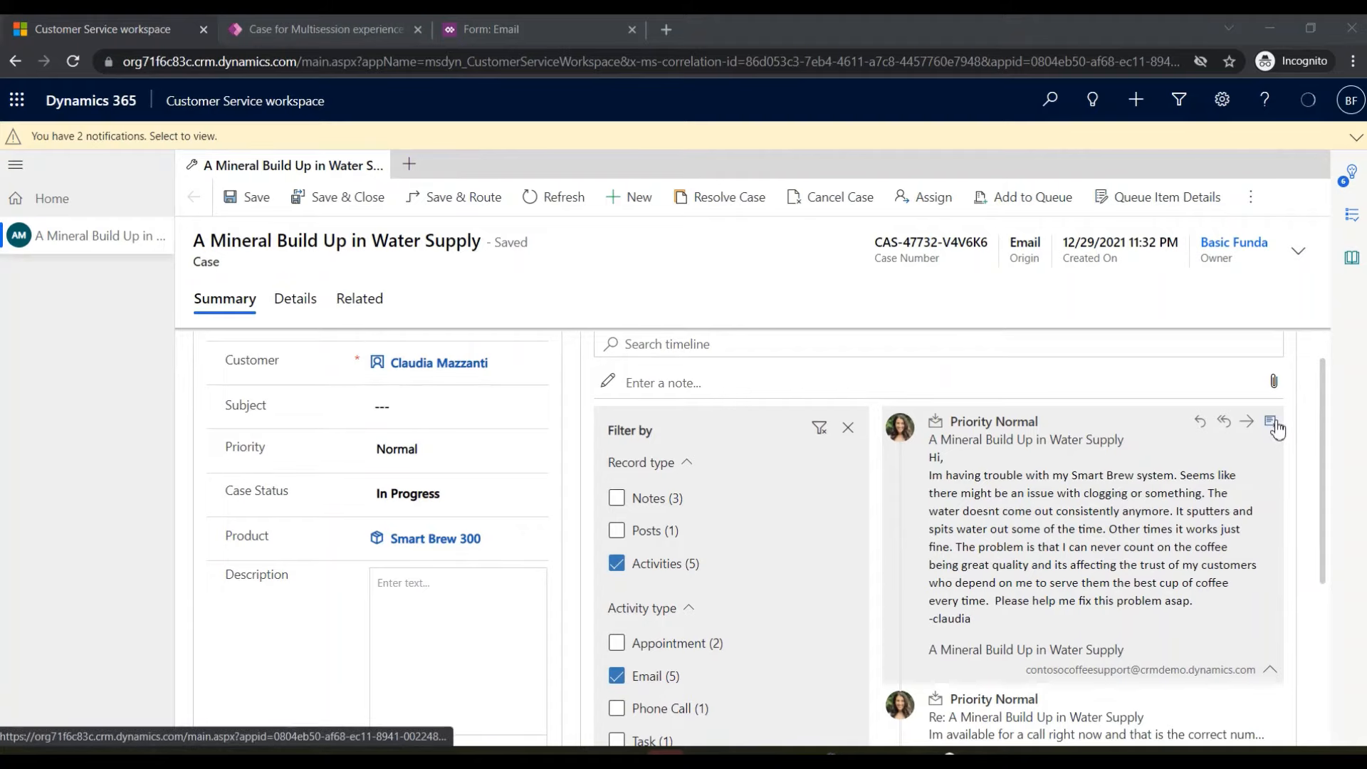
pyautogui.click(1274, 423)
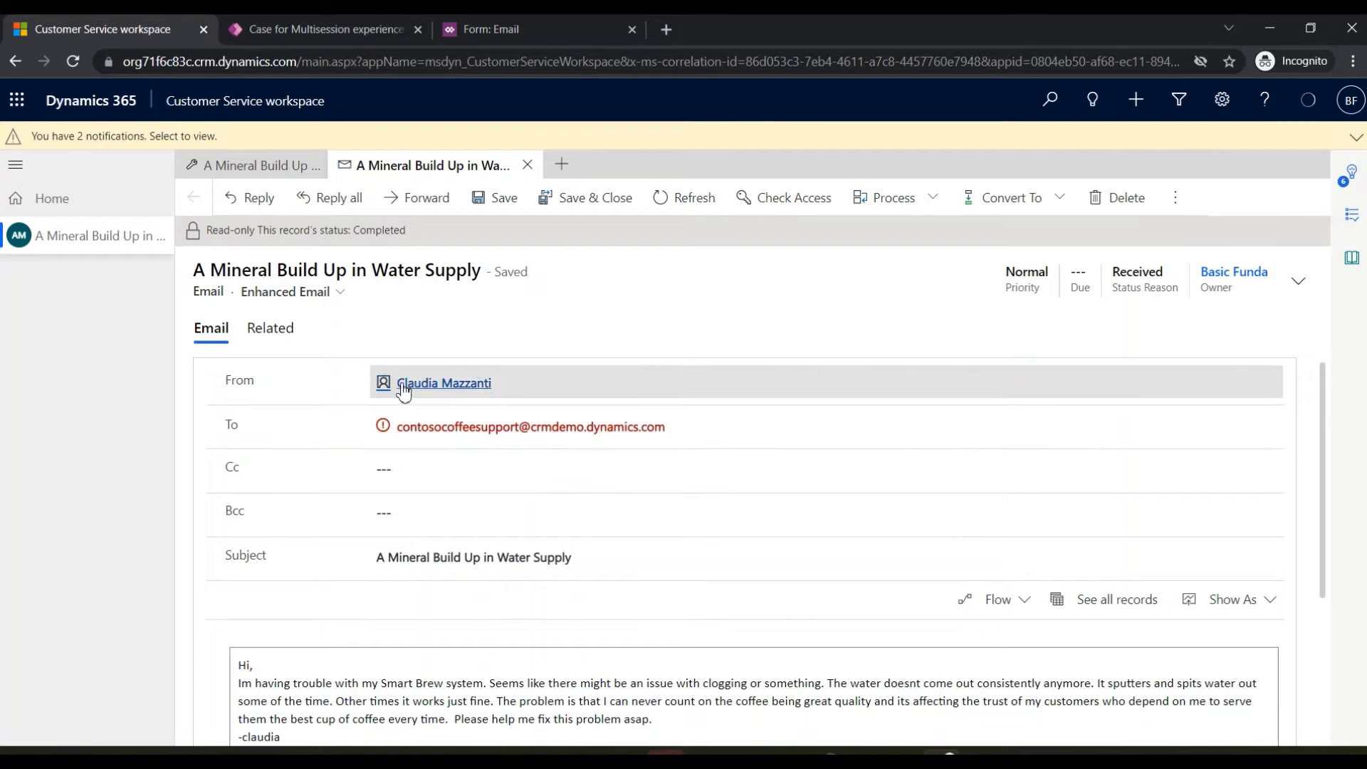
pyautogui.scroll(-2, 321, 555)
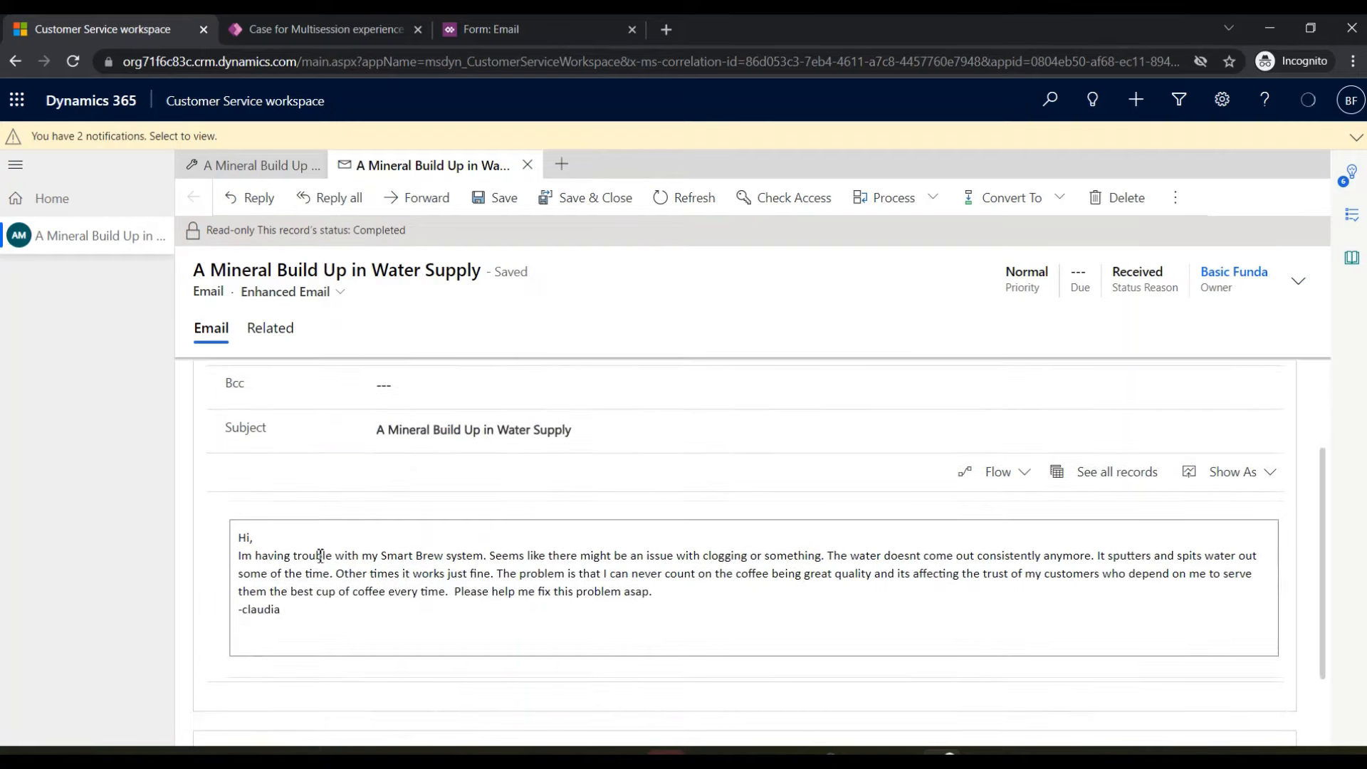
pyautogui.scroll(2, 323, 630)
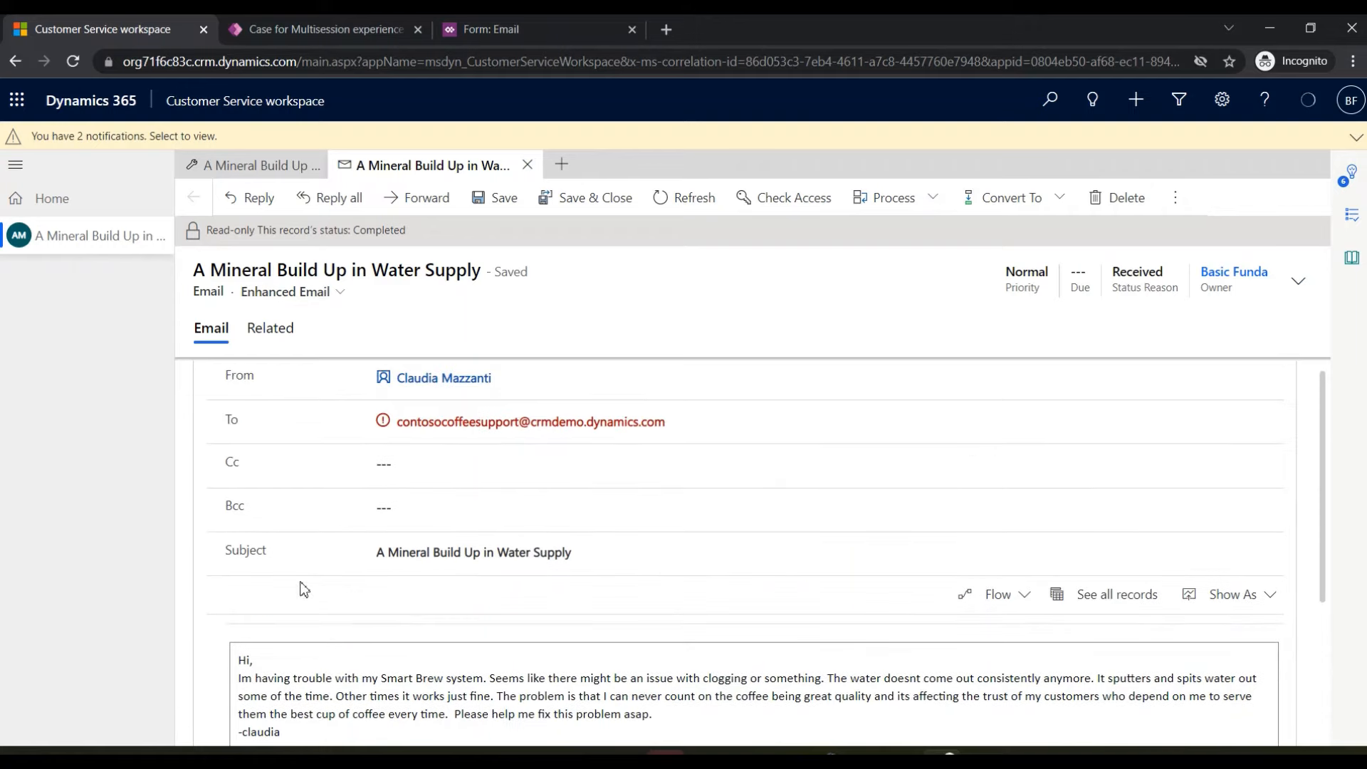
# Compare the first email's card in the case timeline with the fields and priority of its full email record
pyautogui.click(222, 169)
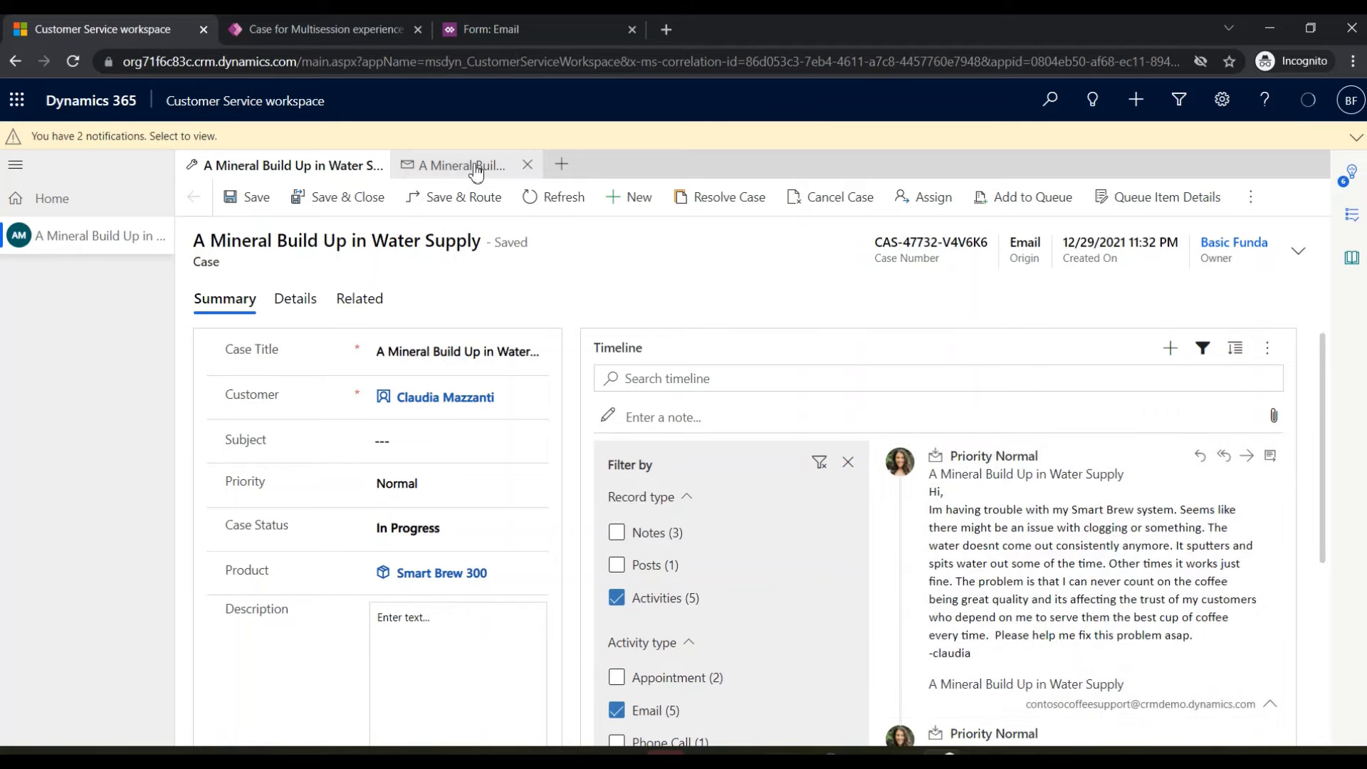
pyautogui.click(519, 164)
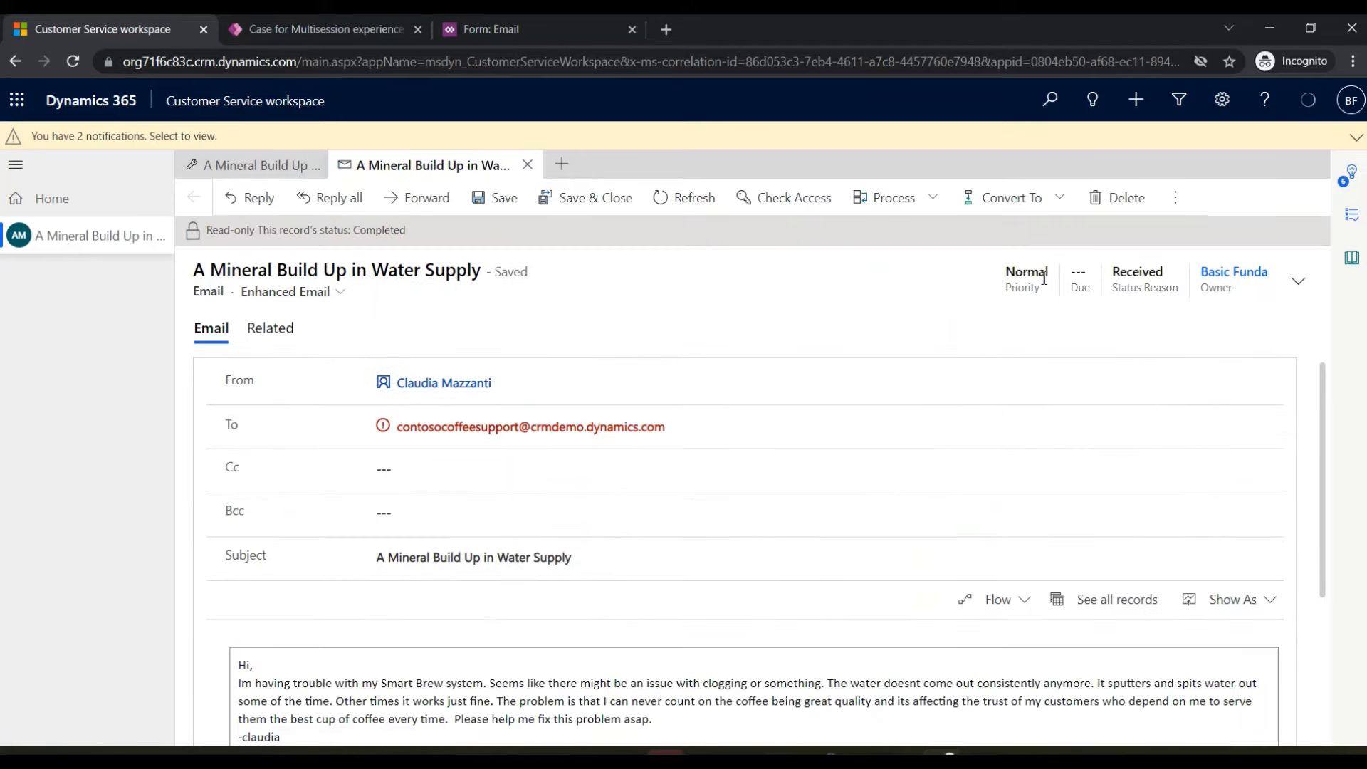
pyautogui.click(278, 165)
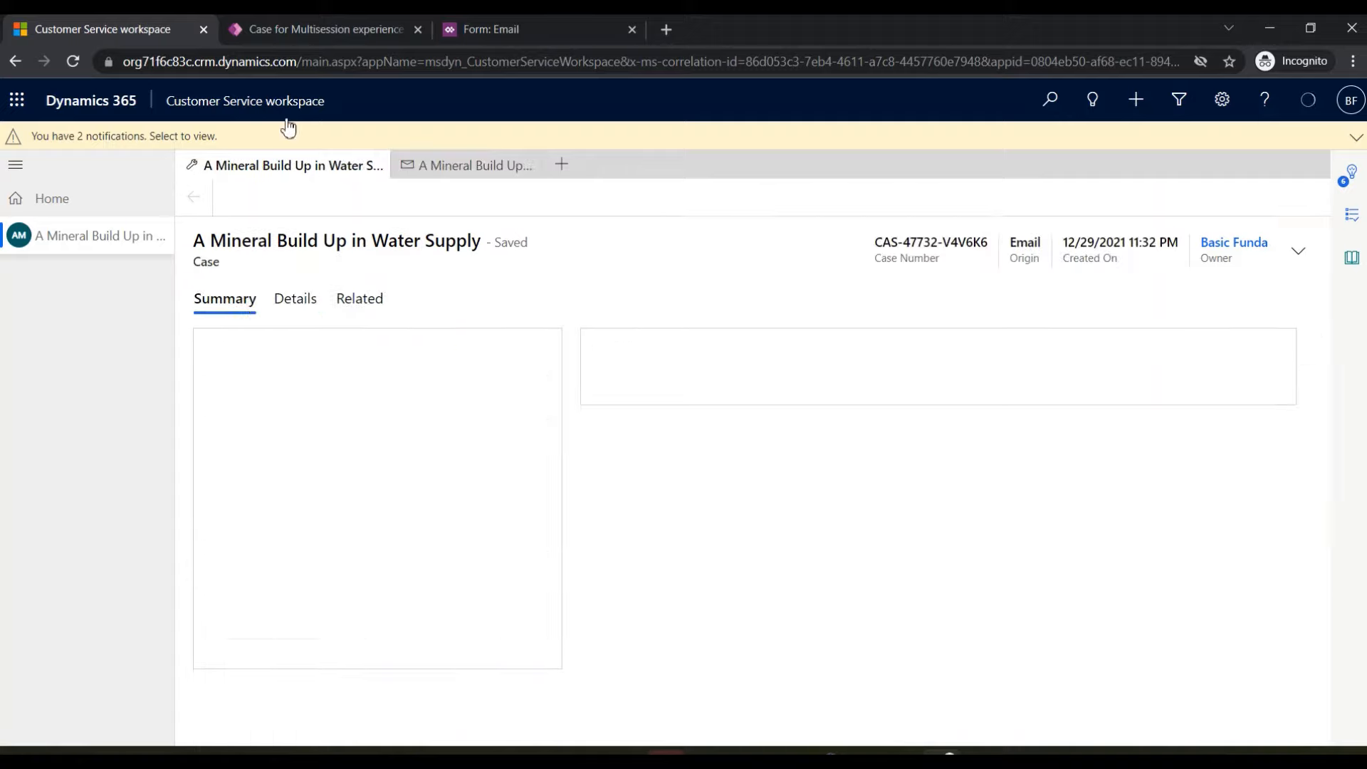
# Compare the Email form configuration in Power Apps with the Email Card form layout and the email cards on the live case
pyautogui.click(296, 22)
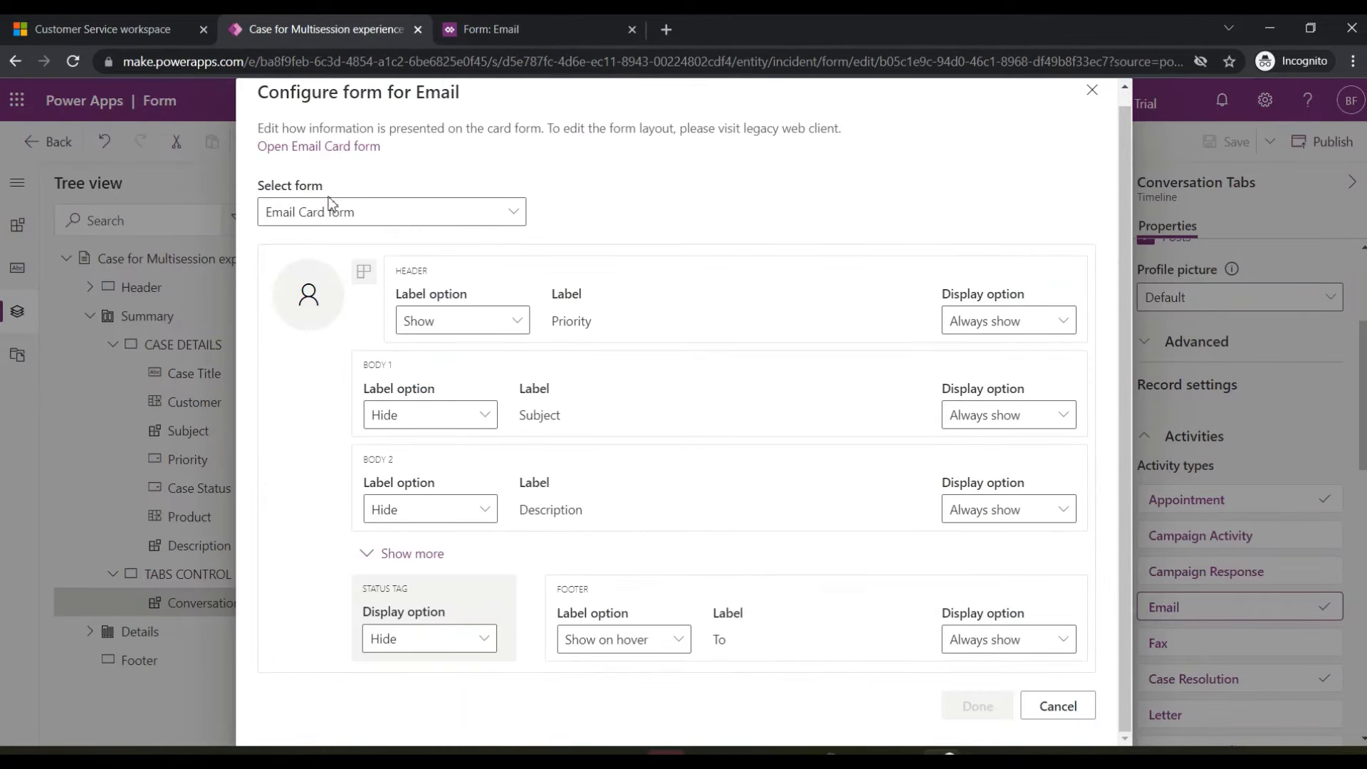
pyautogui.click(487, 33)
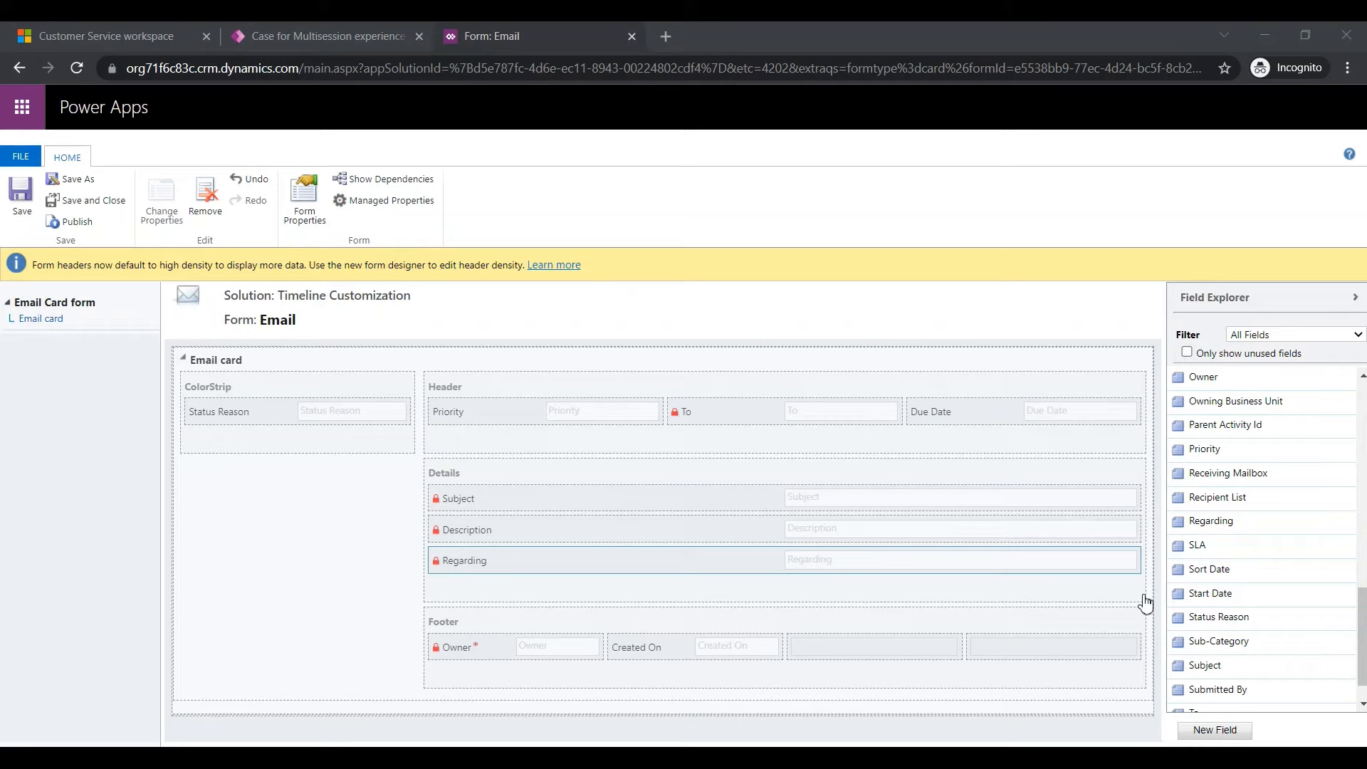
pyautogui.click(361, 38)
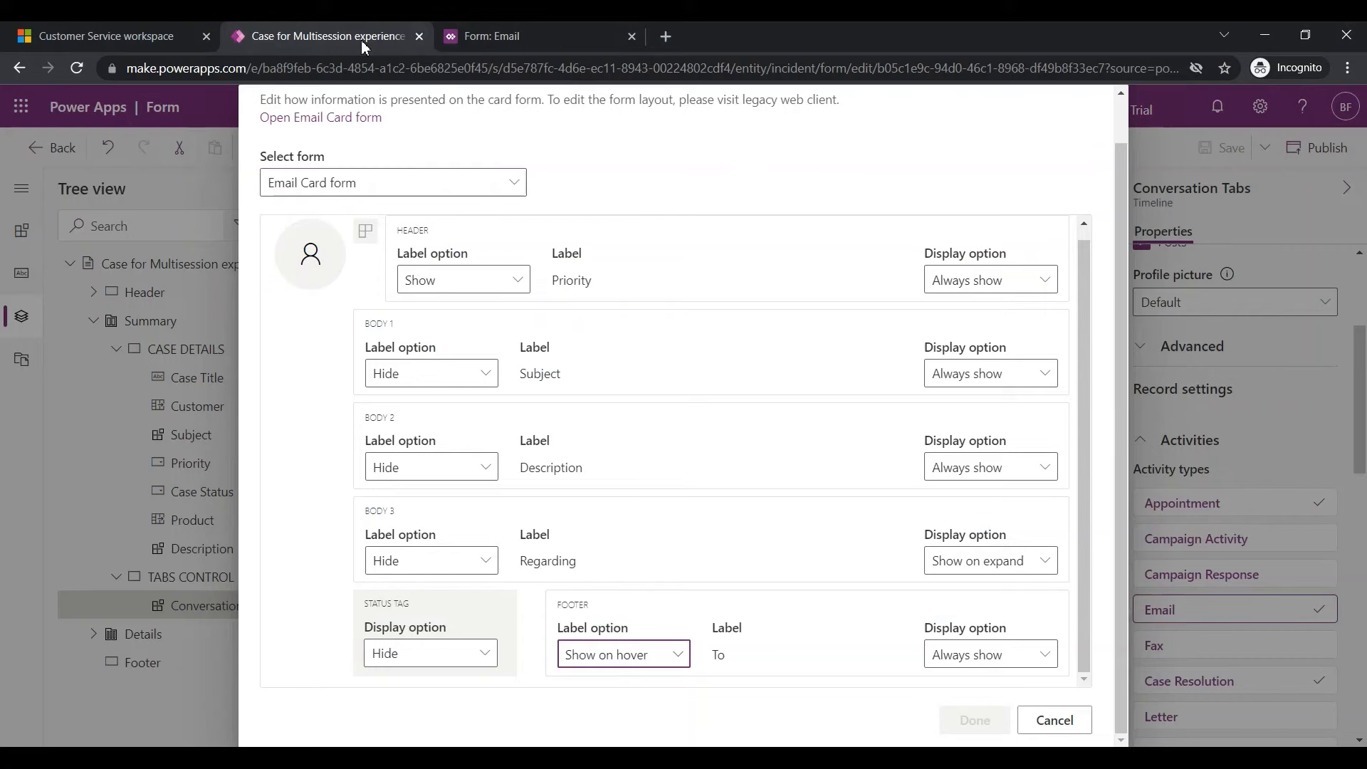
pyautogui.click(126, 29)
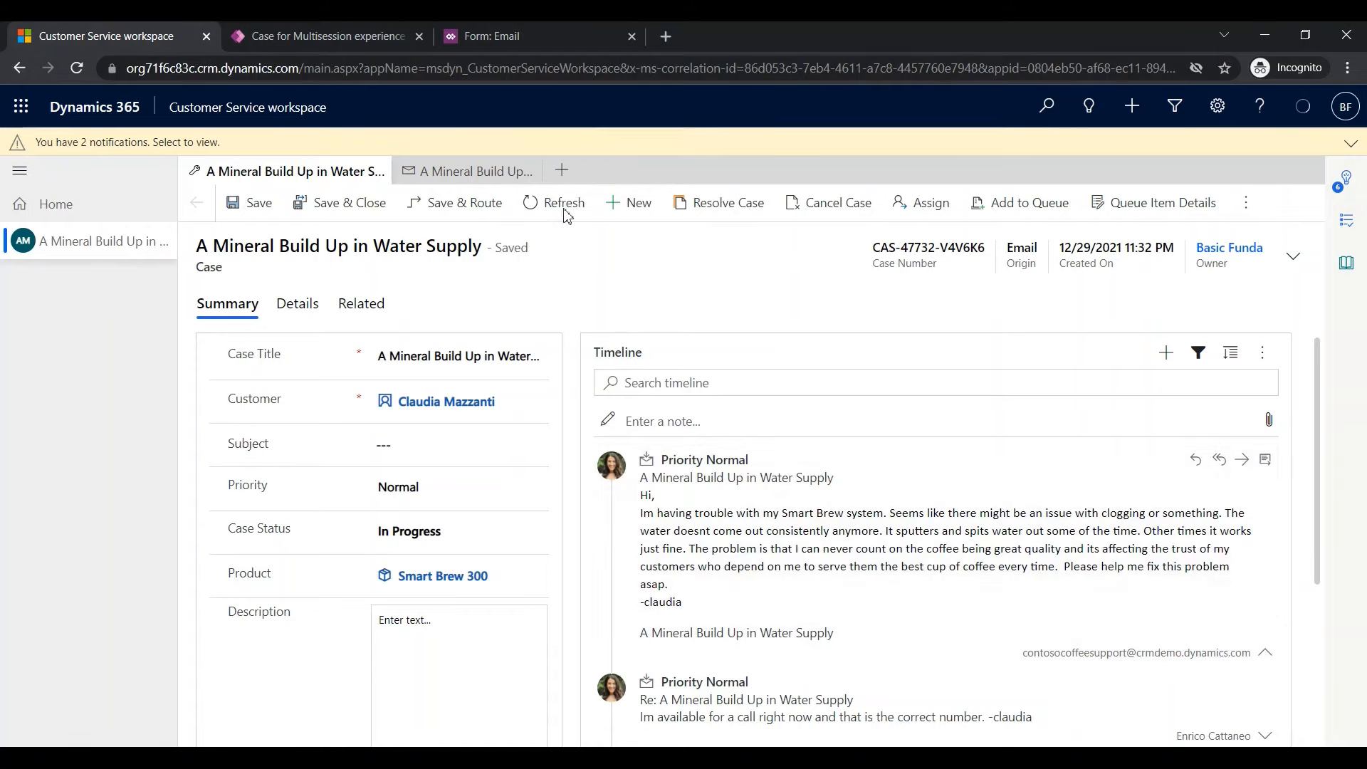
pyautogui.click(540, 35)
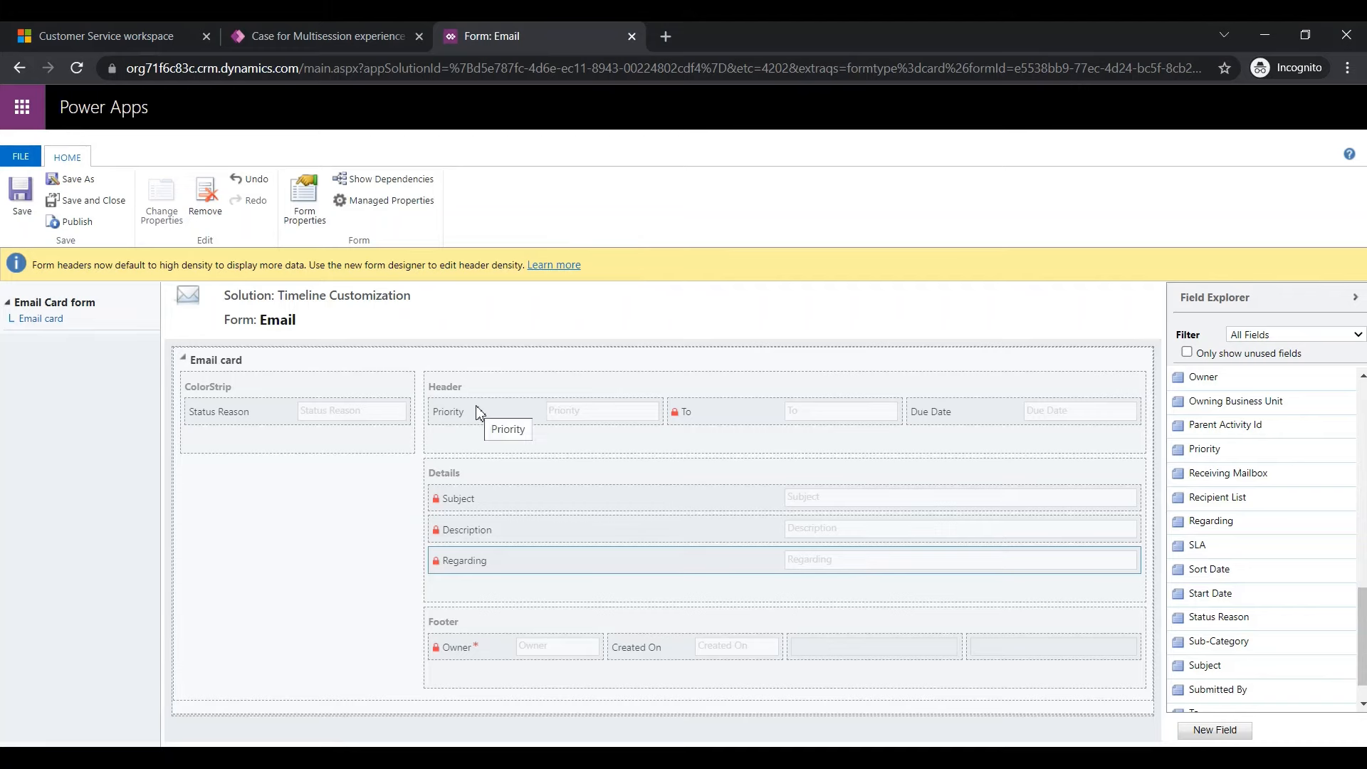
pyautogui.click(329, 39)
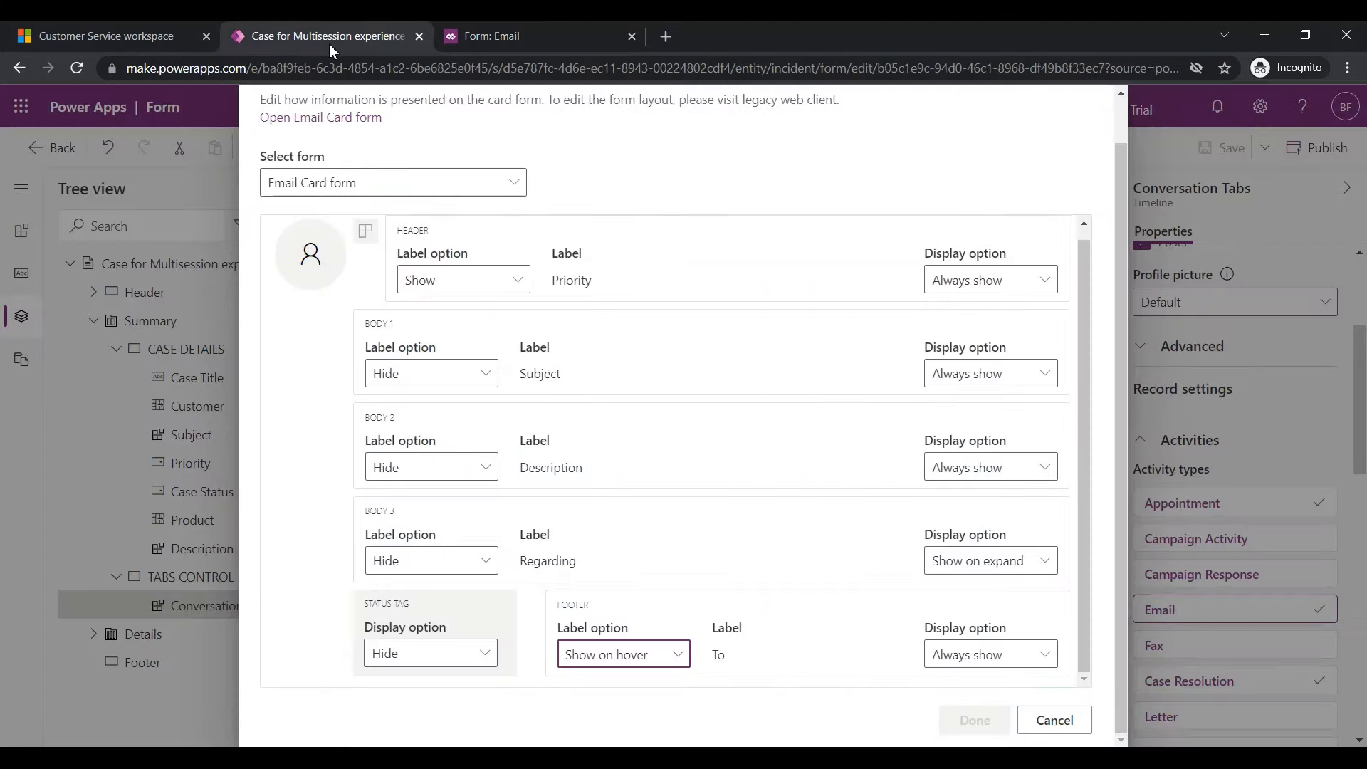
# Inspect the header's Priority label, then close and reopen the Email Card form configuration from the Email activity type
pyautogui.moveTo(559, 281); pyautogui.dragTo(610, 287)
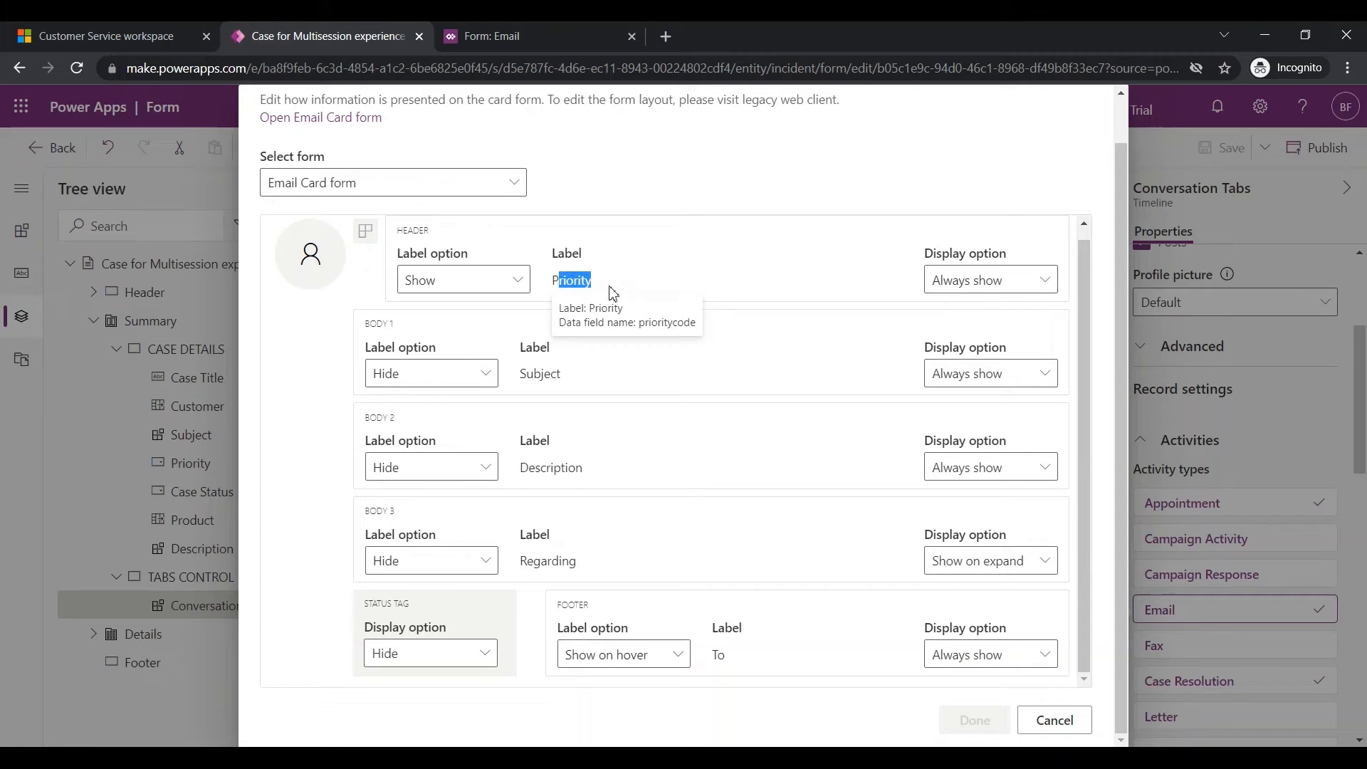
pyautogui.press('Escape')
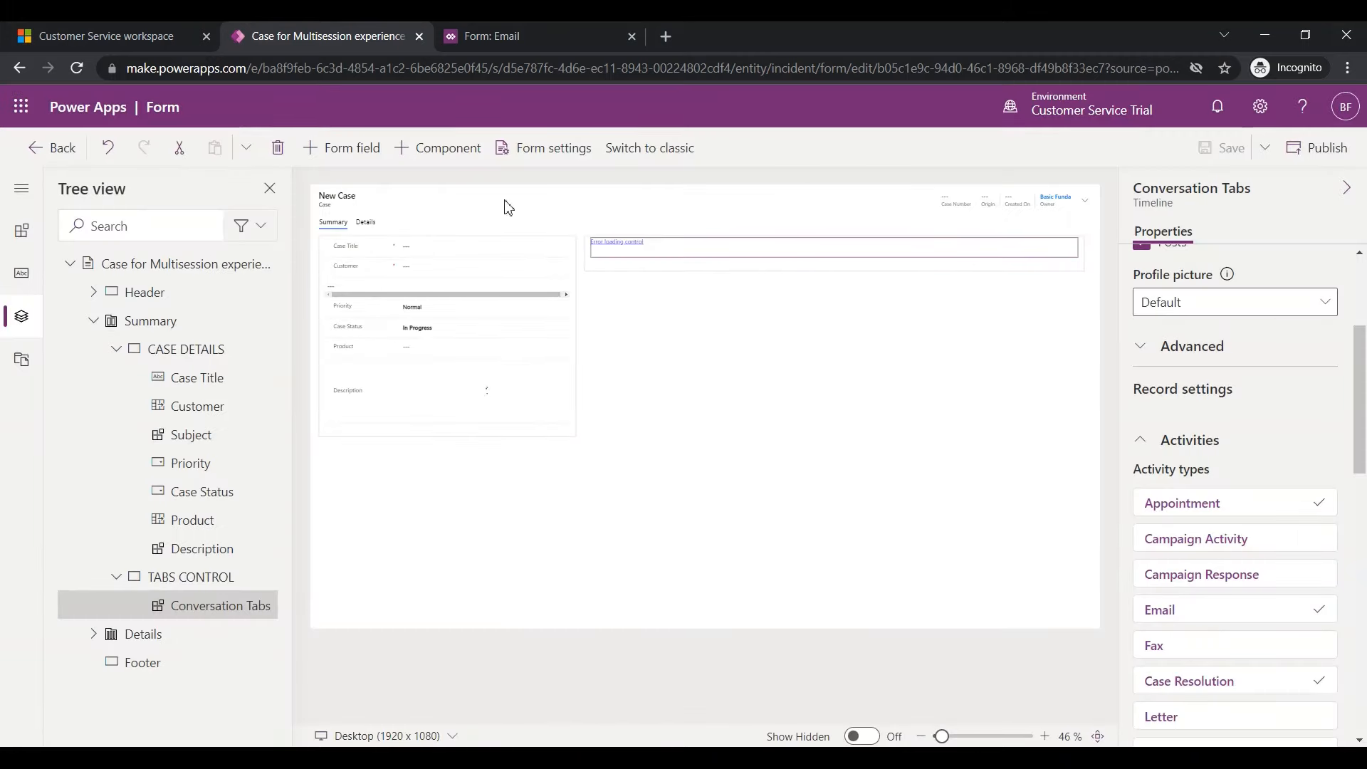
pyautogui.click(1194, 616)
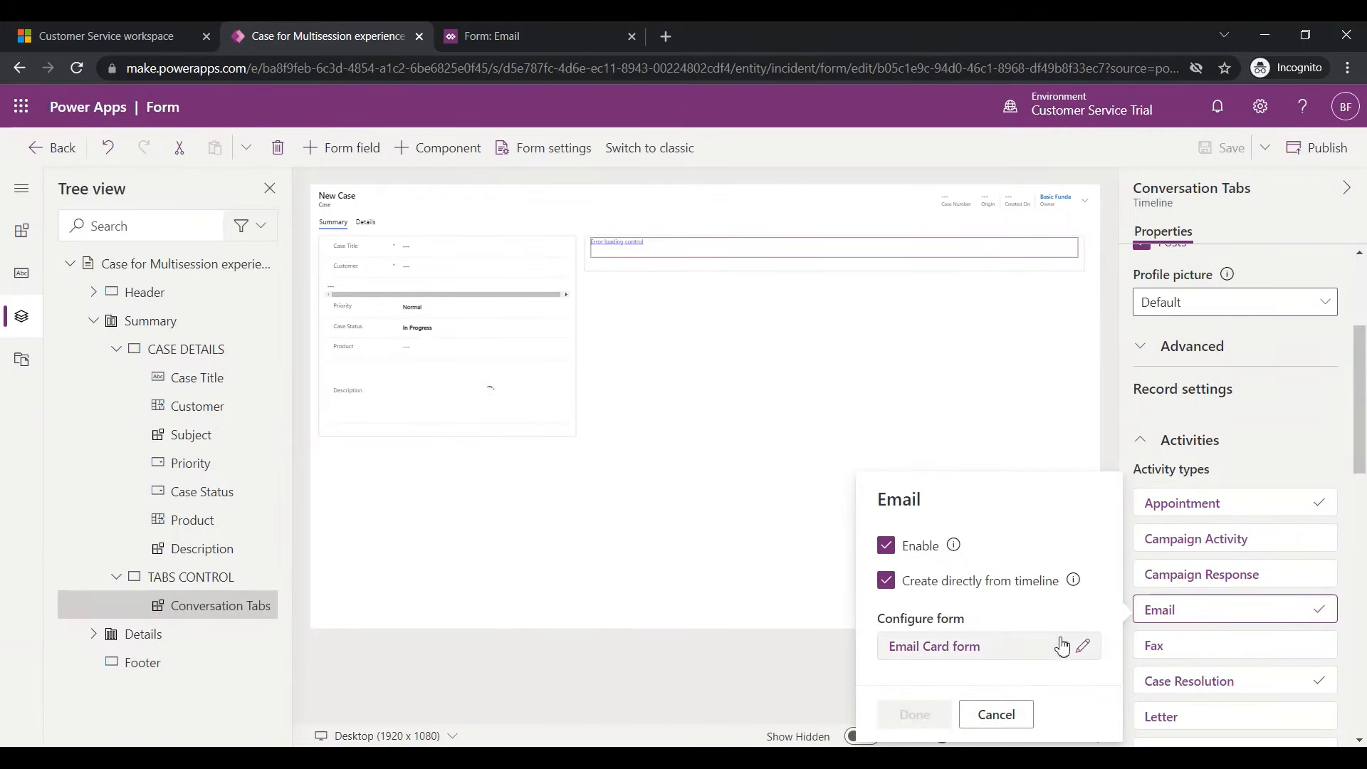
pyautogui.click(1082, 646)
pyautogui.moveTo(568, 334)
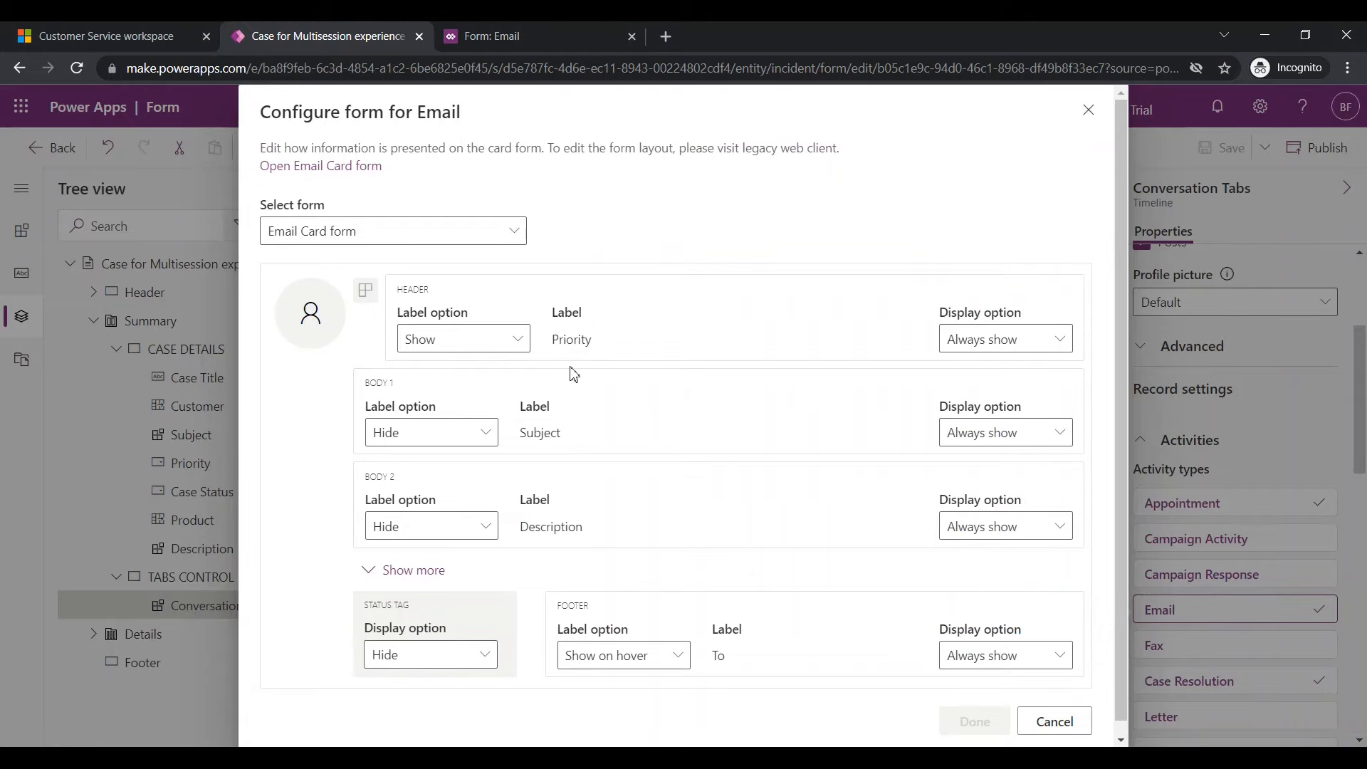
# Match the configuration's header, body and footer fields against the Email Card form layout and the live case timeline
pyautogui.click(526, 47)
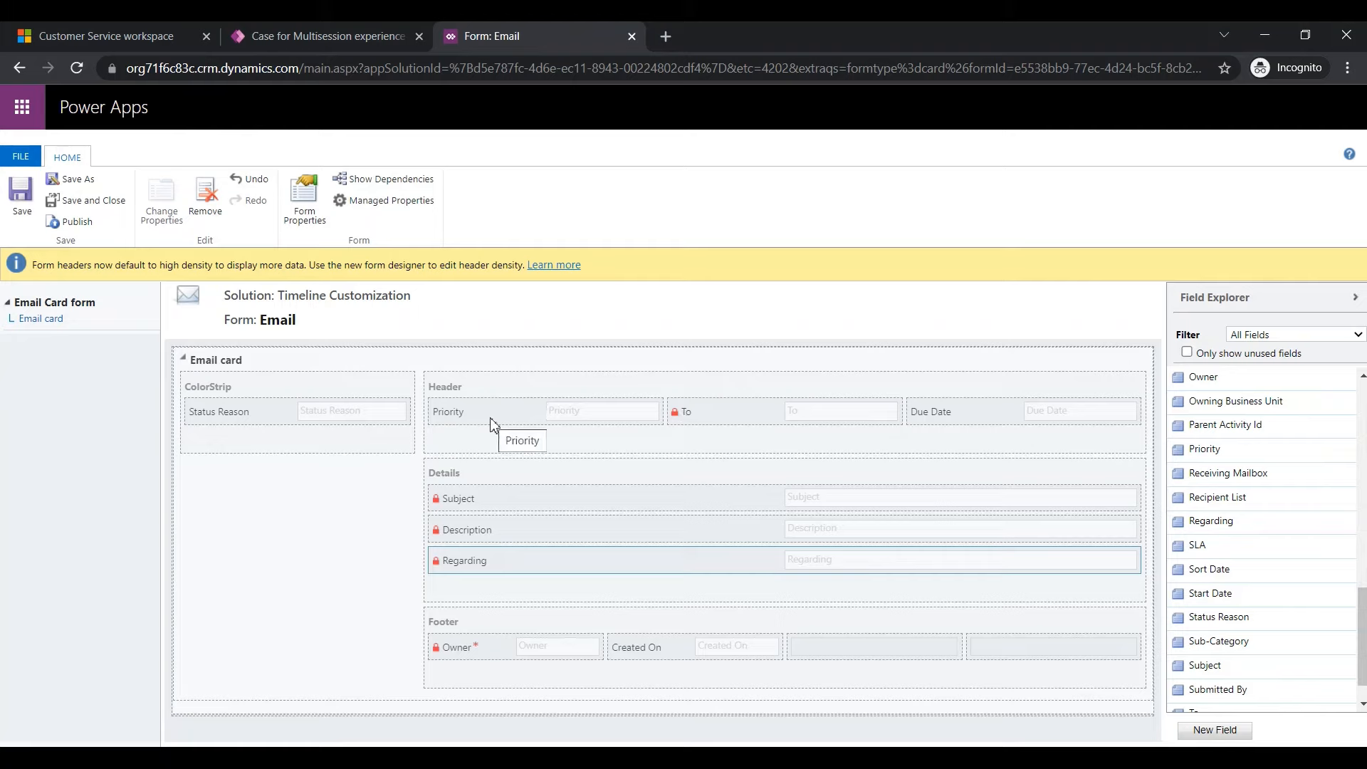
pyautogui.click(267, 36)
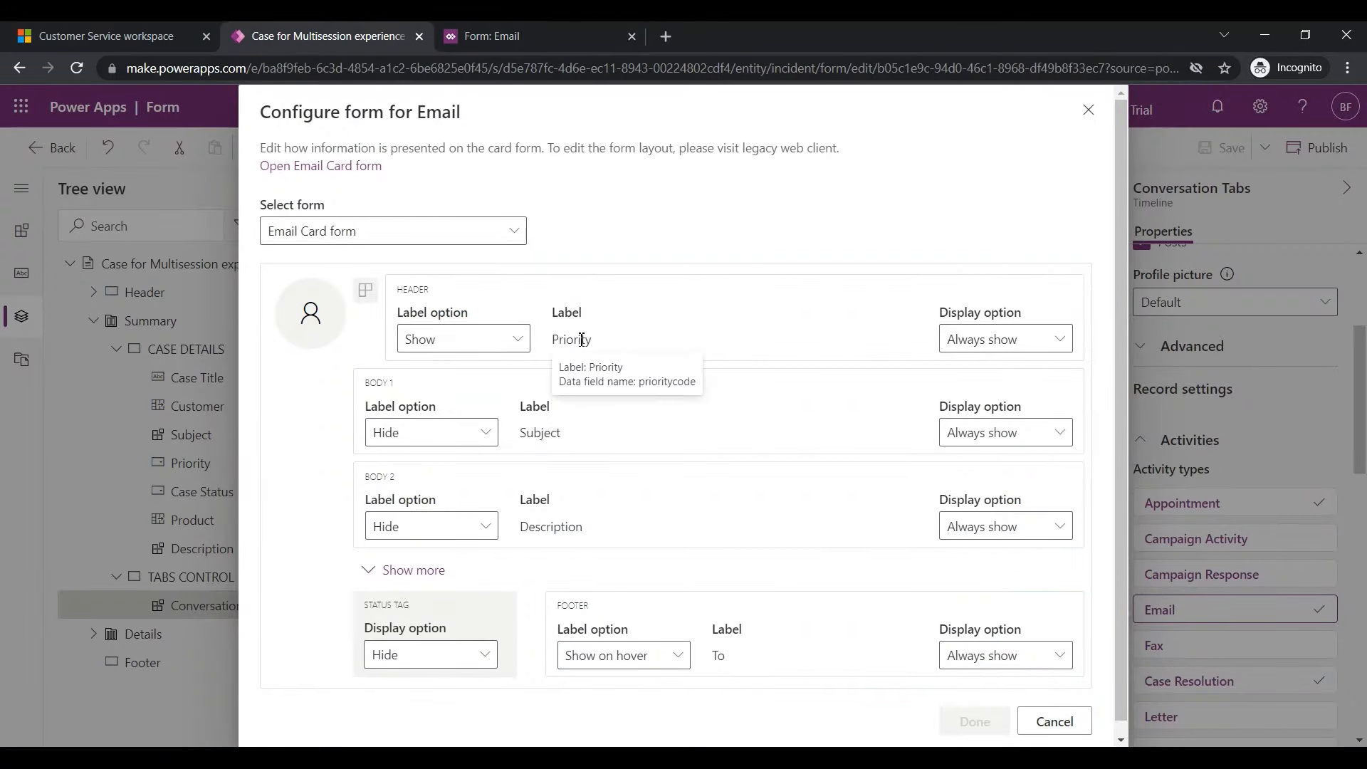
pyautogui.click(542, 37)
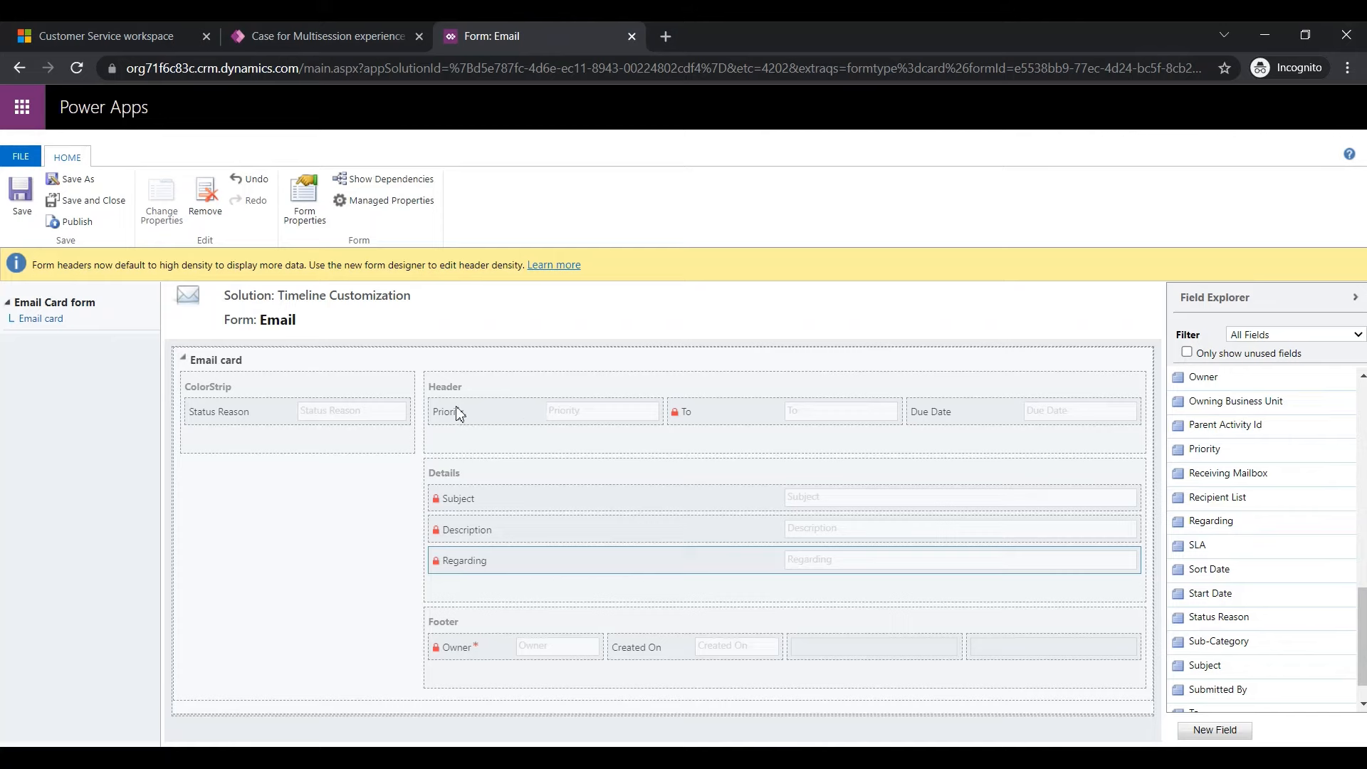
pyautogui.click(93, 47)
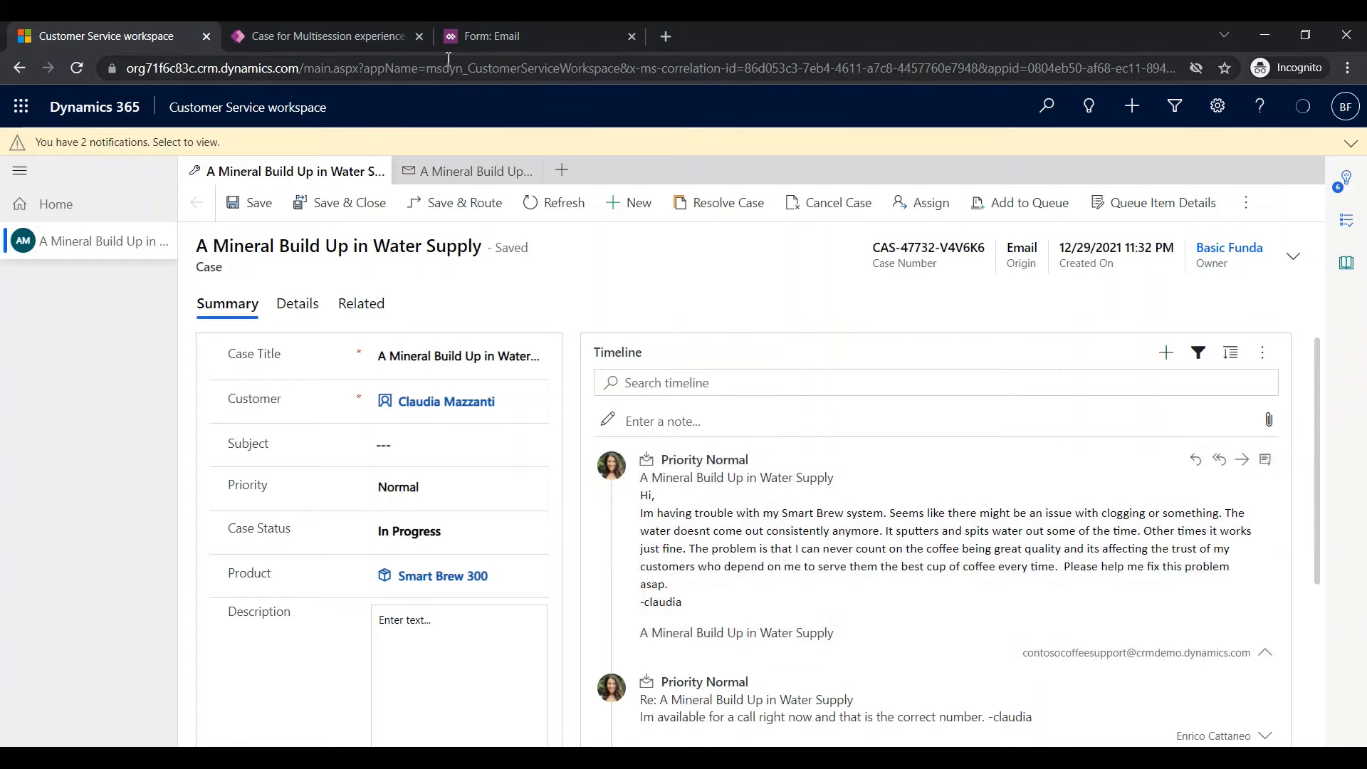
pyautogui.click(340, 33)
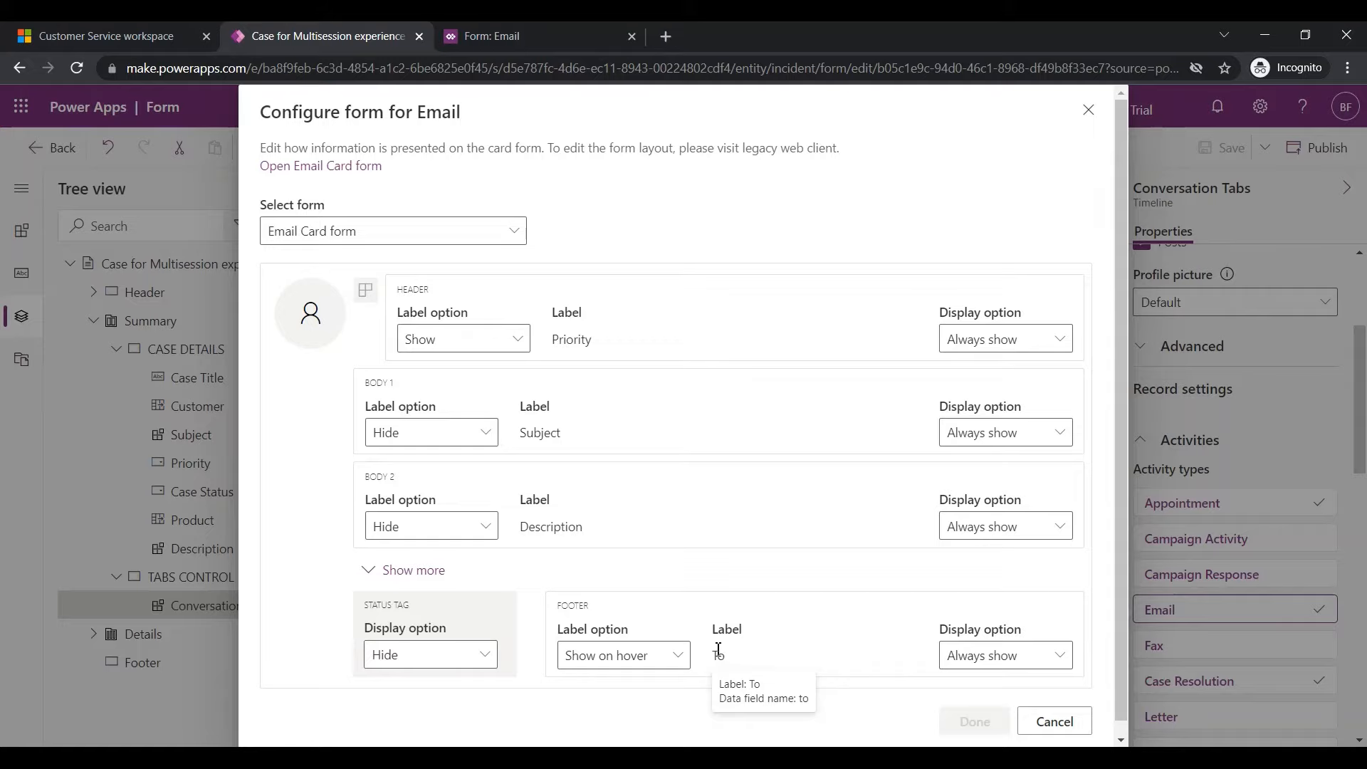
pyautogui.click(536, 36)
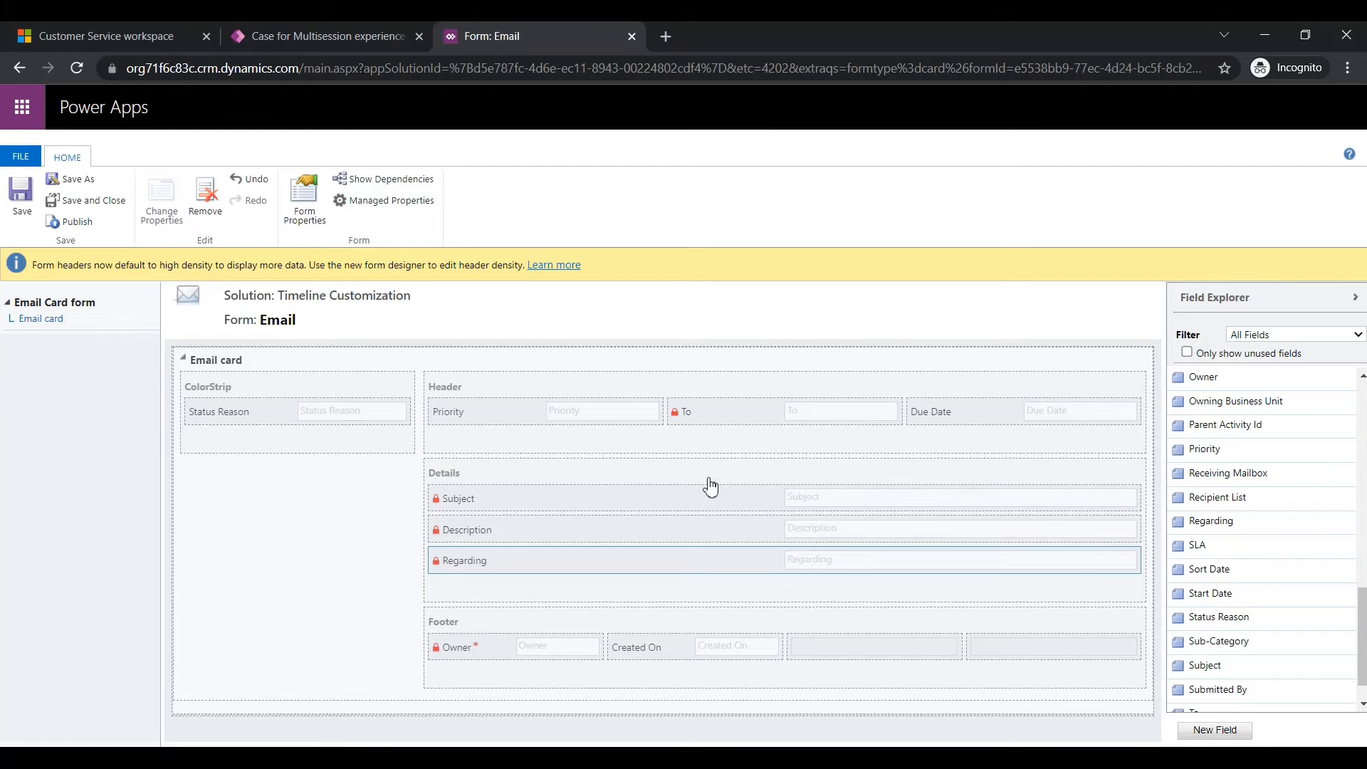
pyautogui.click(286, 35)
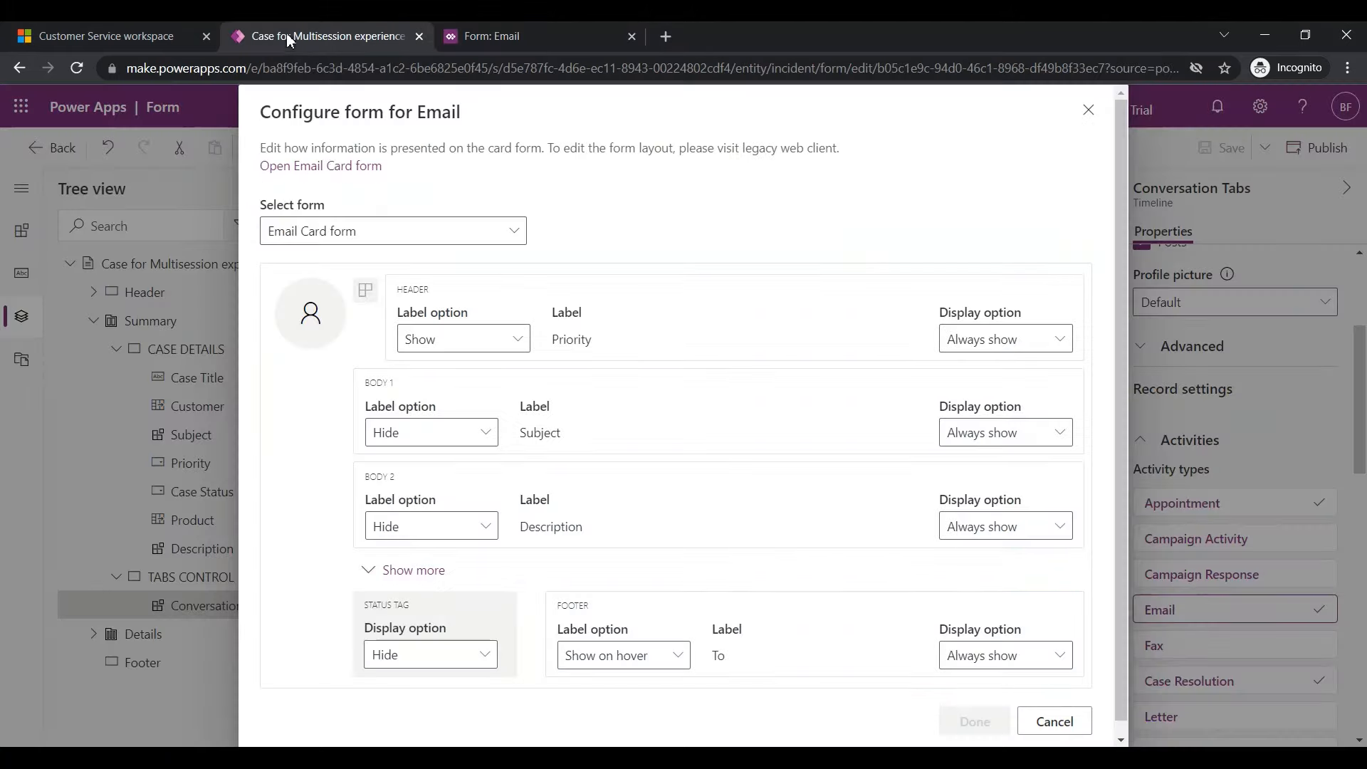
# Expand the additional body fields in the Email configuration and check Regarding against the form layout and the live timeline card
pyautogui.click(383, 571)
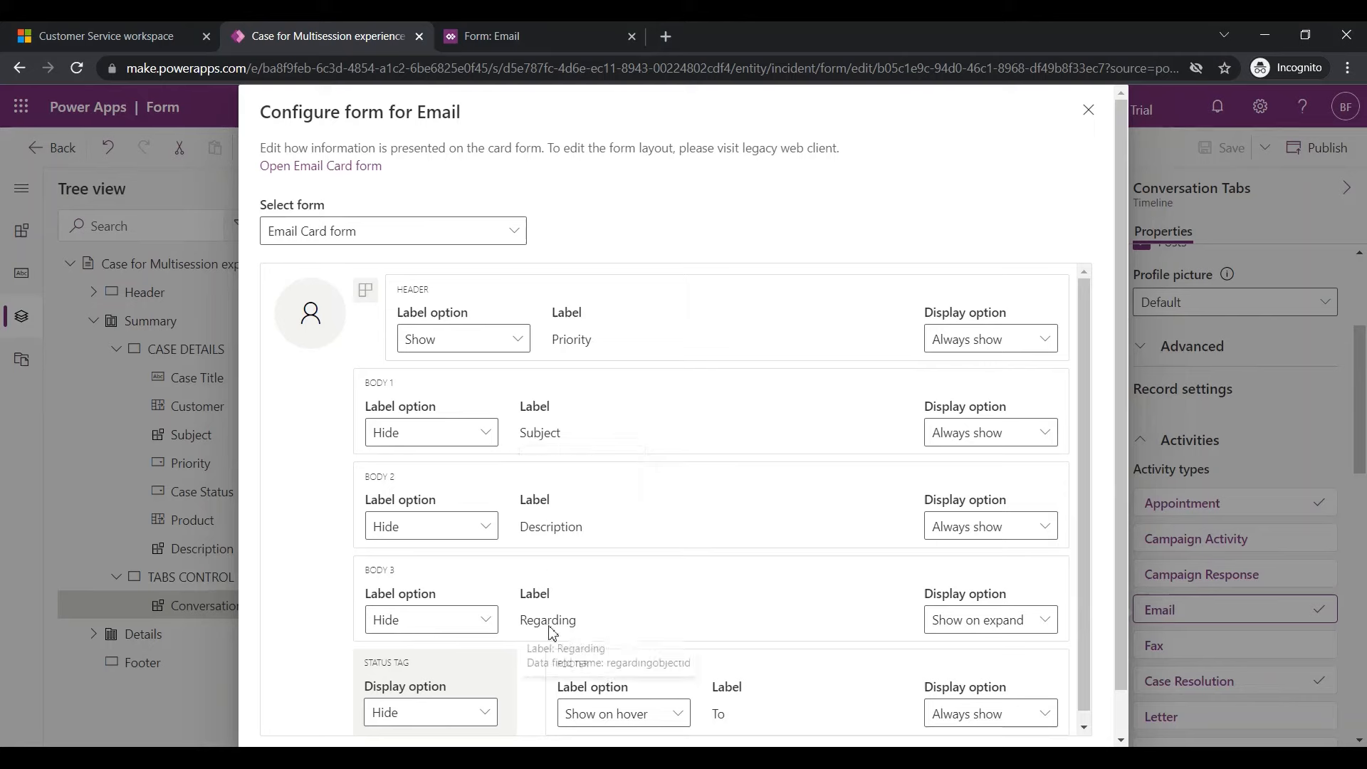
pyautogui.click(478, 34)
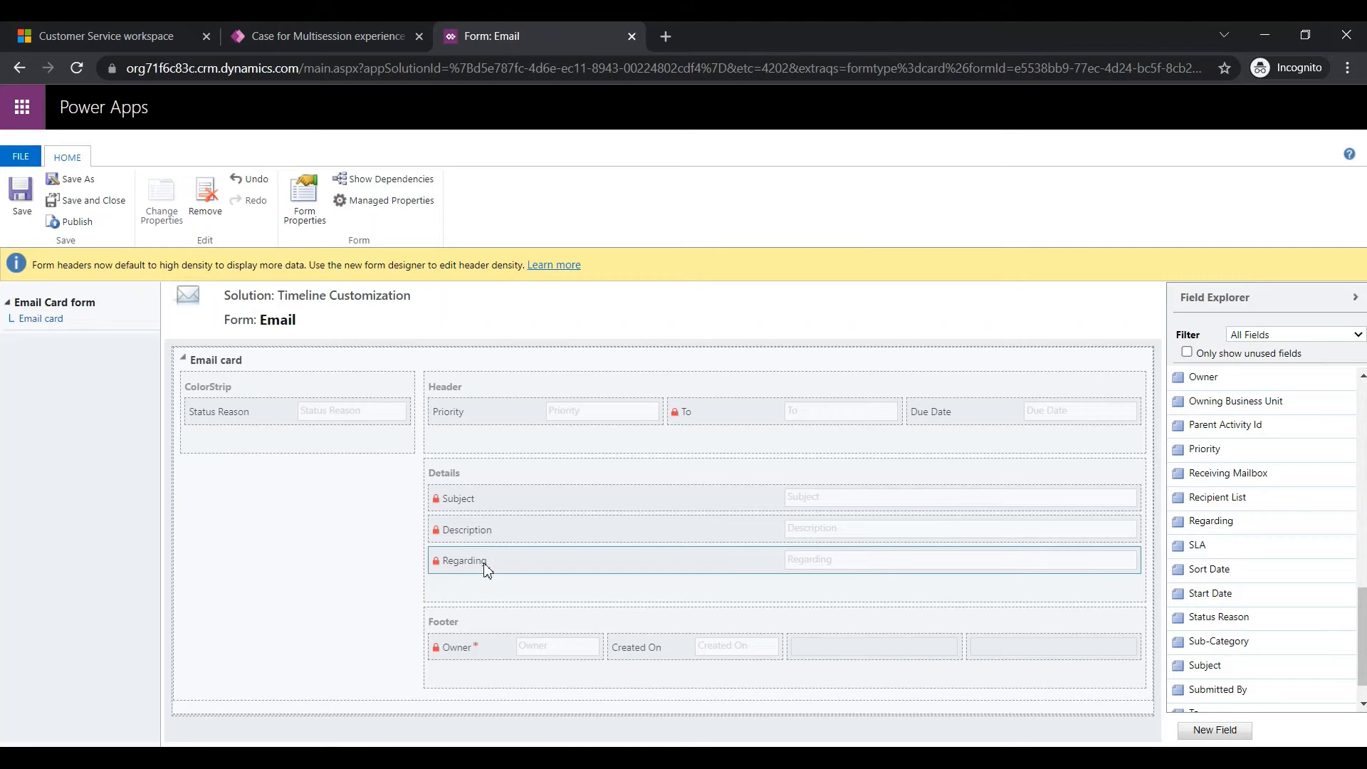
pyautogui.click(107, 41)
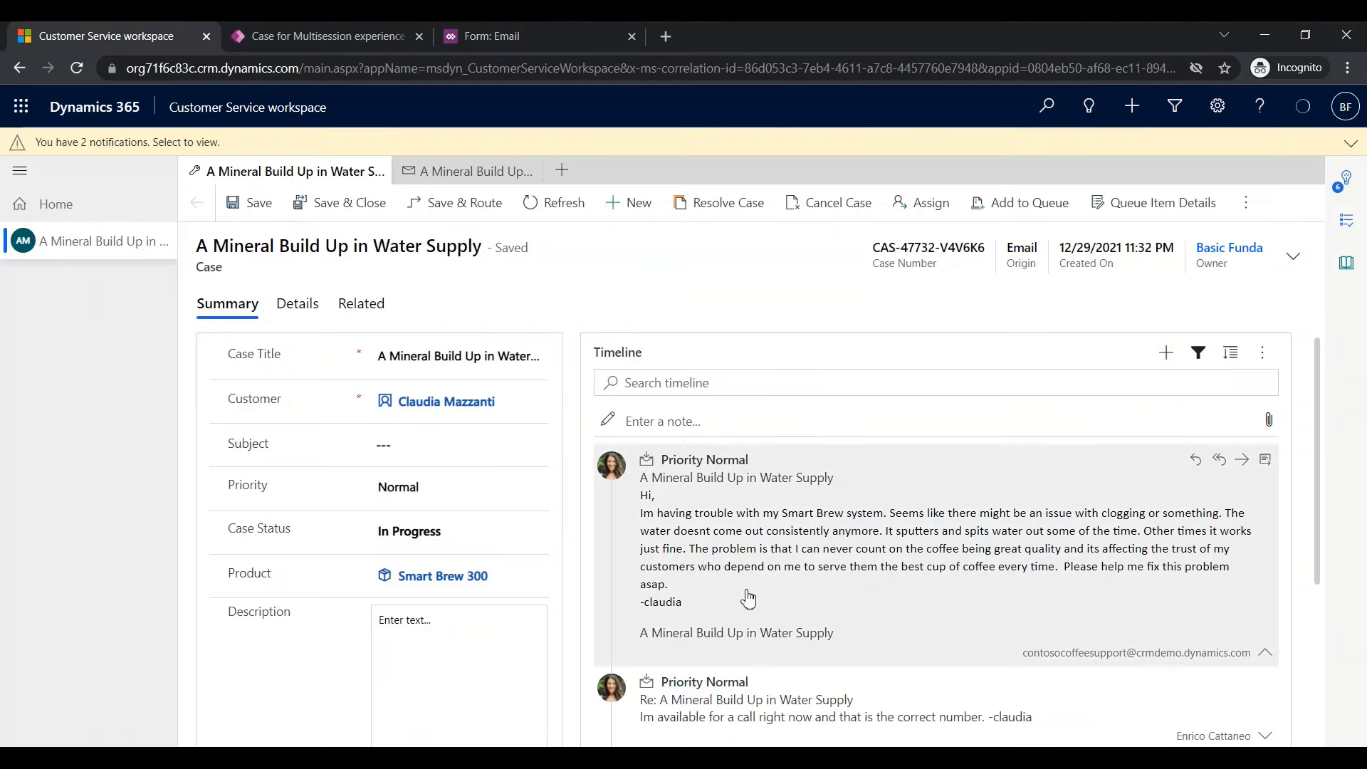
# In the Email form configuration, set the label option to Show for Subject, Description, Regarding and the footer's To field
pyautogui.click(332, 36)
pyautogui.click(479, 434)
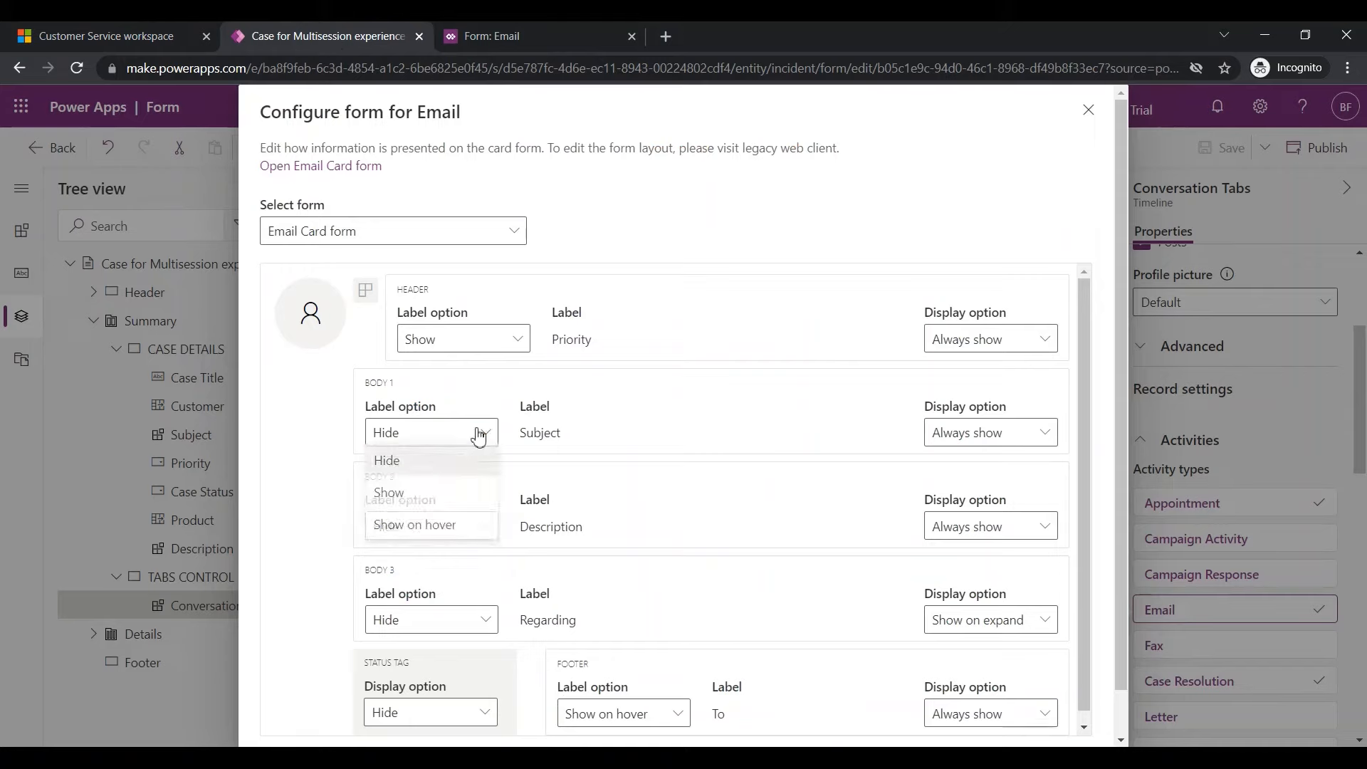
pyautogui.click(470, 492)
pyautogui.click(482, 526)
pyautogui.click(464, 588)
pyautogui.click(472, 624)
pyautogui.click(461, 677)
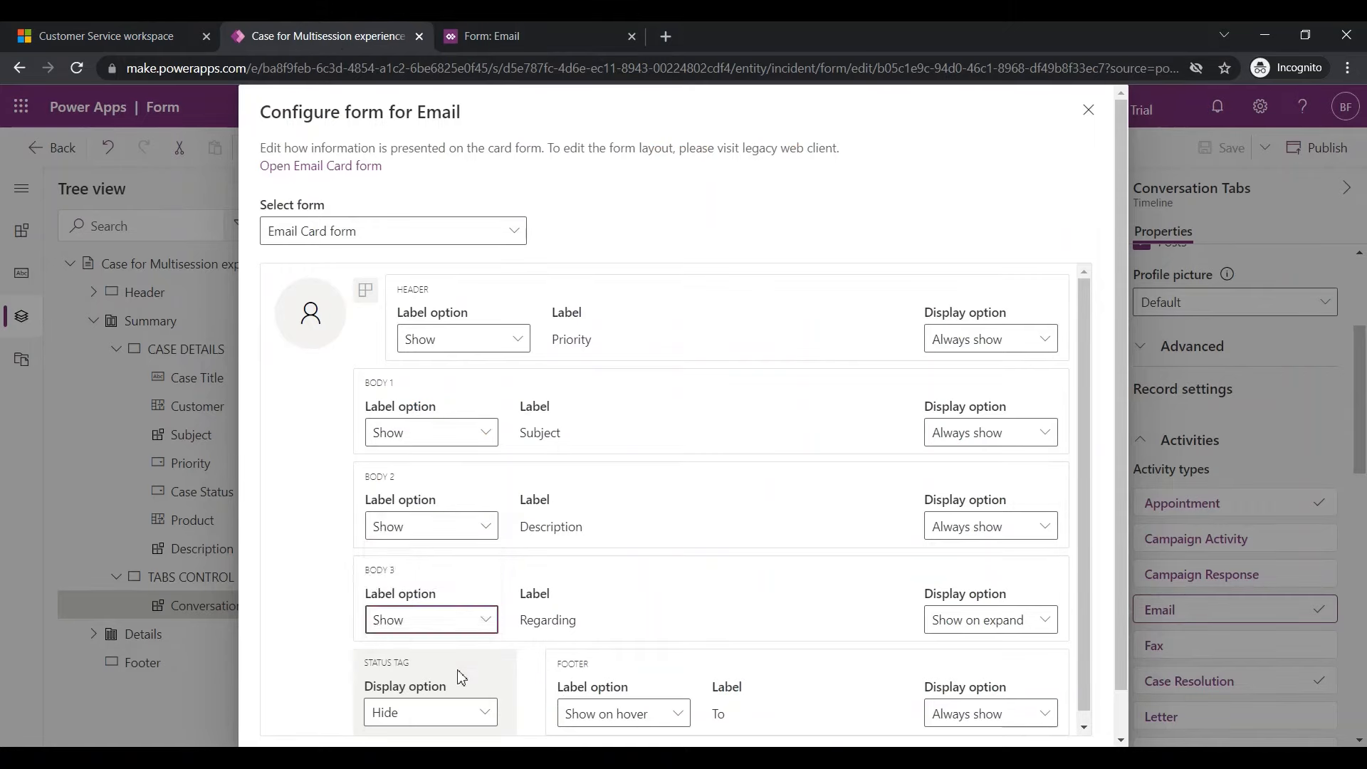
pyautogui.click(623, 716)
pyautogui.click(631, 653)
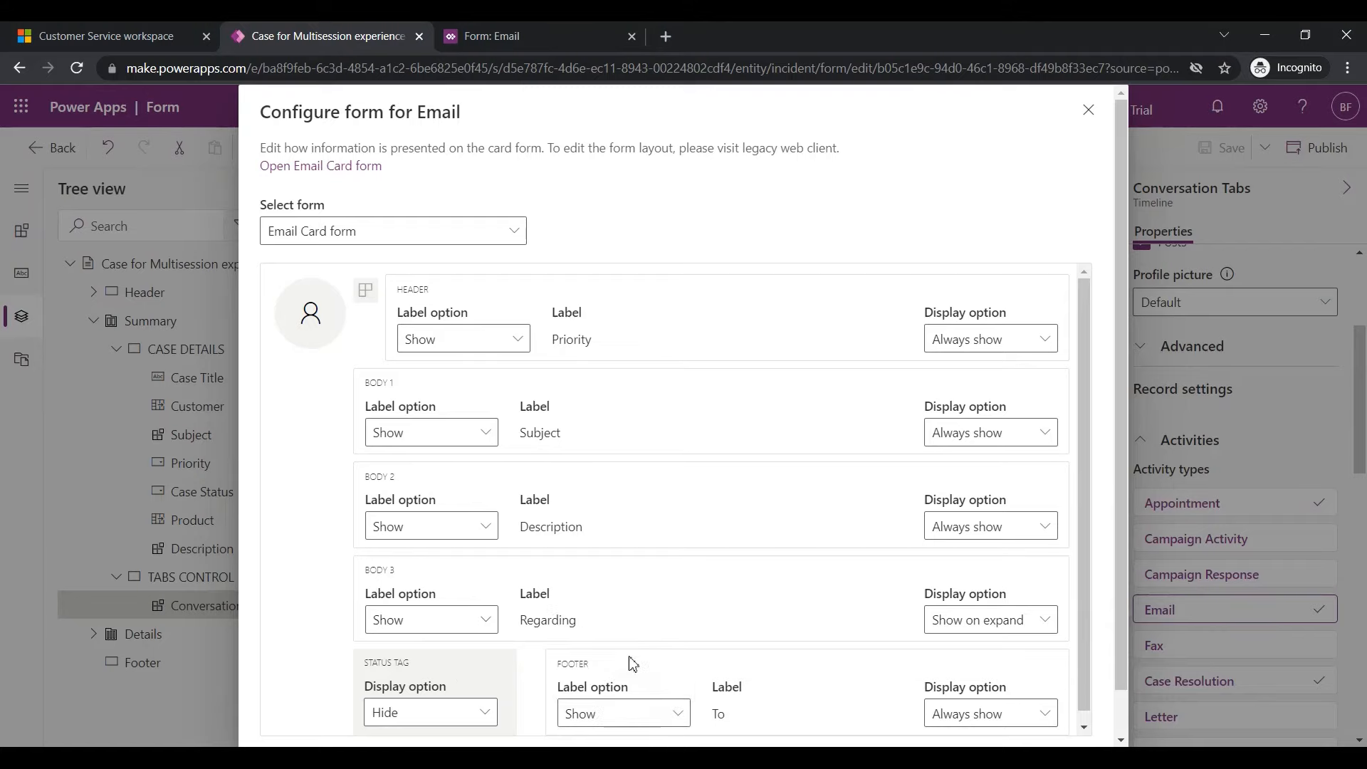
# Apply the email card settings to the Email activity type, then save and publish the Case for Multisession experience form
pyautogui.scroll(-1, 695, 595)
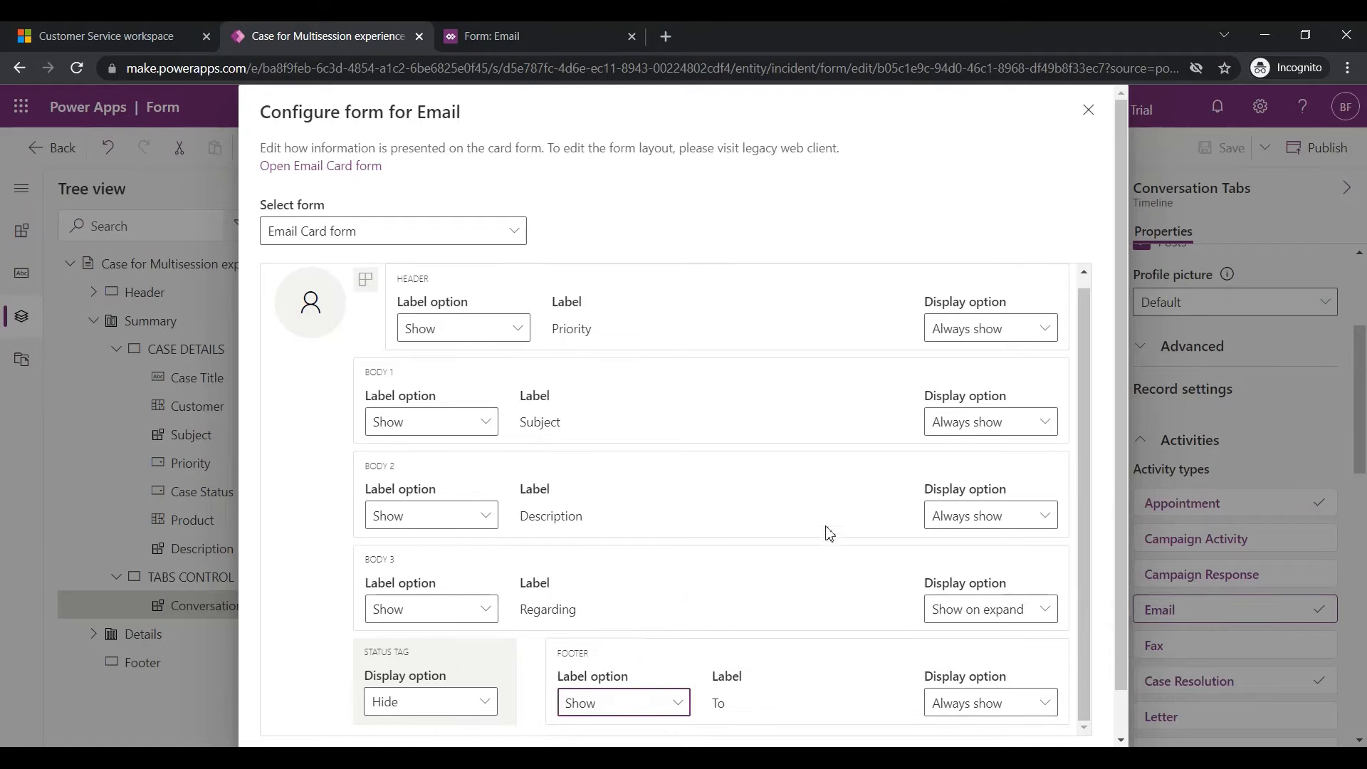
pyautogui.scroll(1, 846, 451)
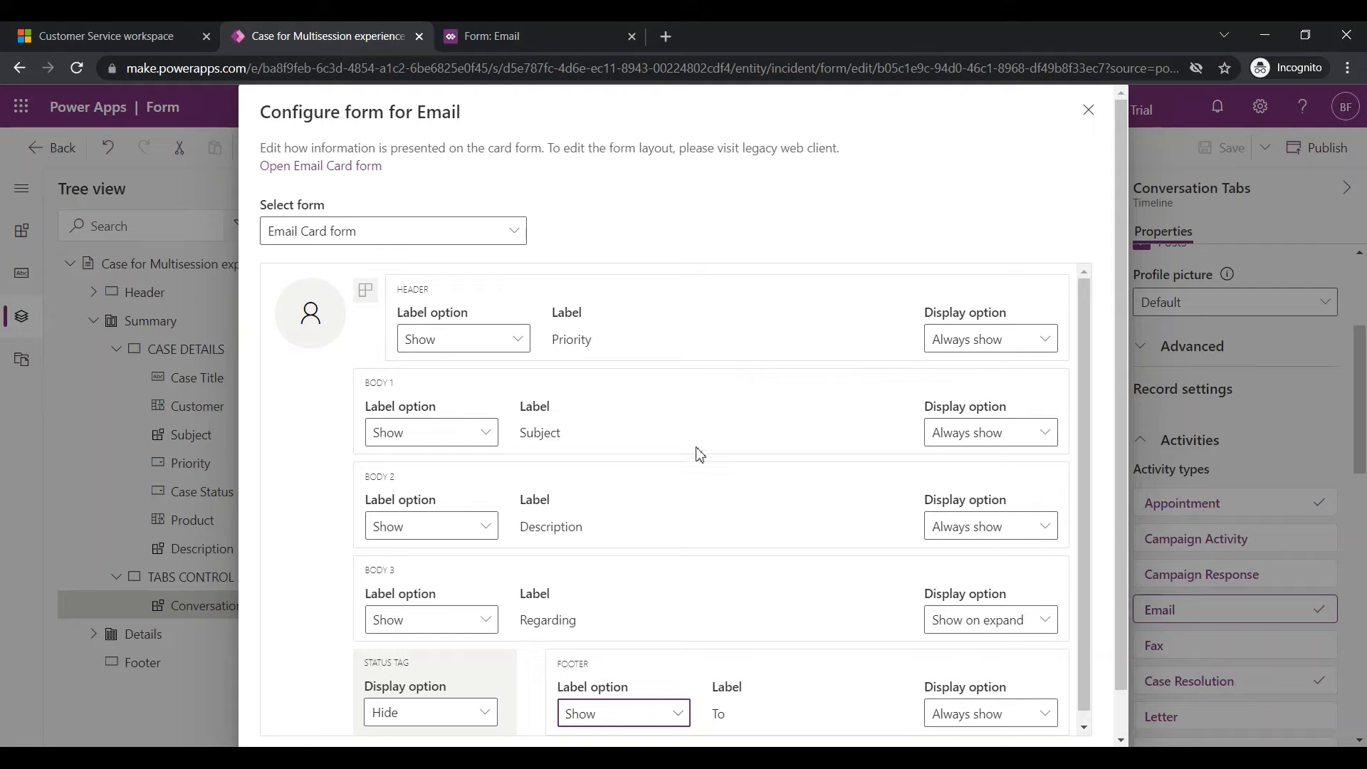
pyautogui.scroll(-3, 986, 447)
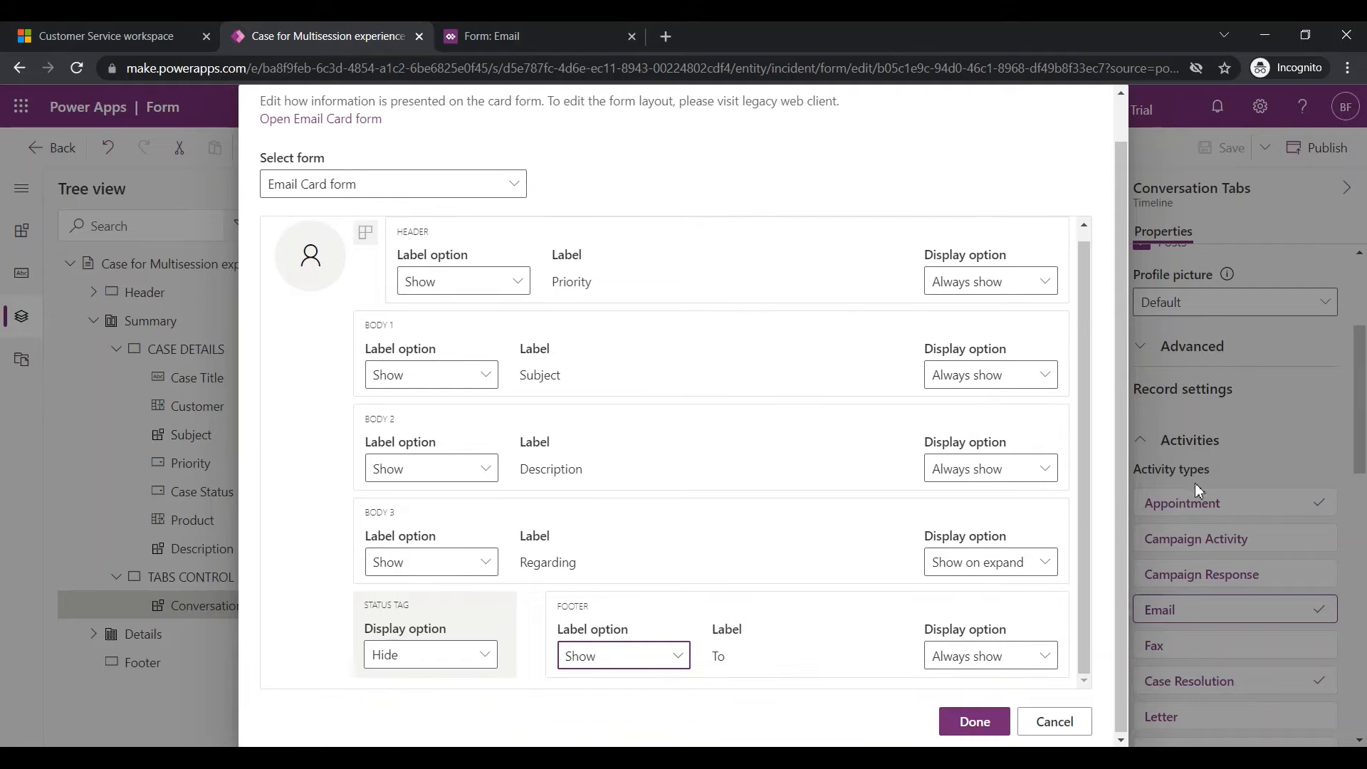
pyautogui.click(973, 722)
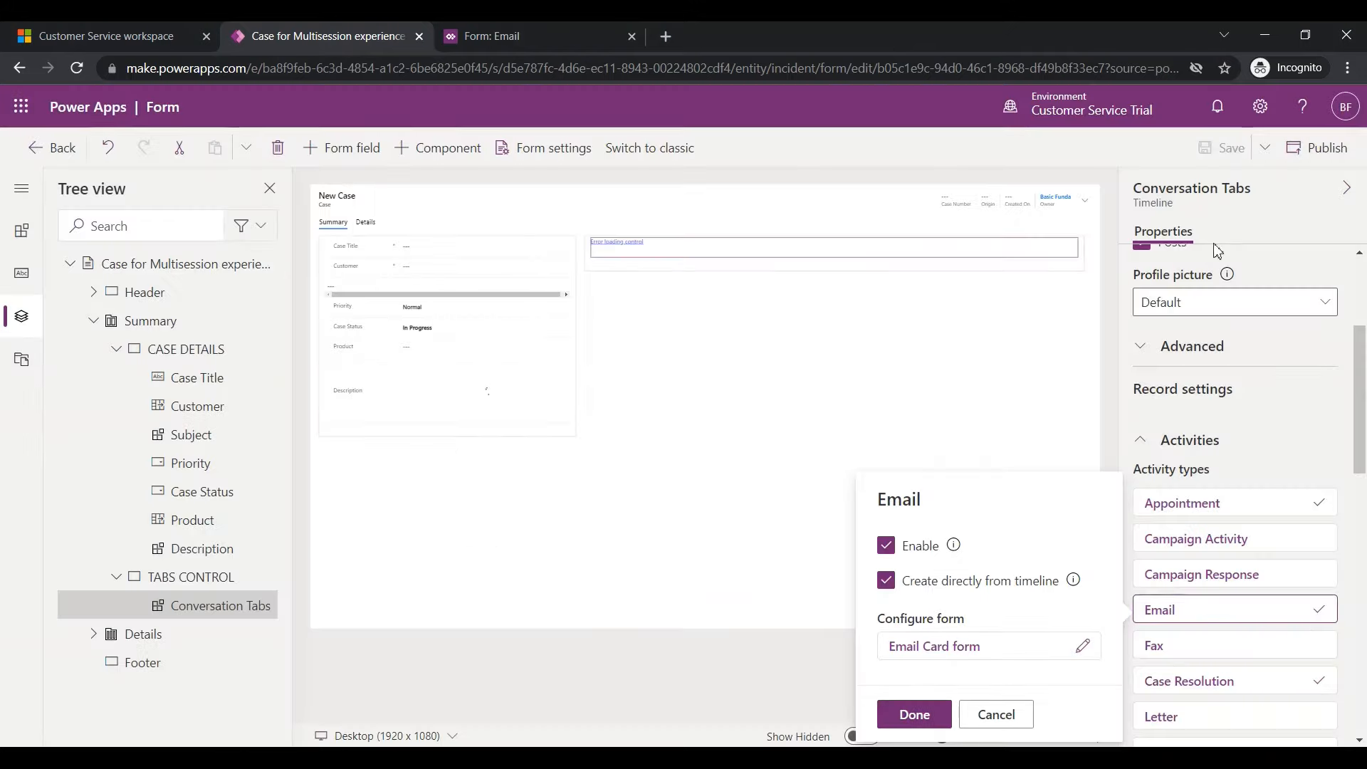
pyautogui.click(915, 716)
pyautogui.click(1202, 158)
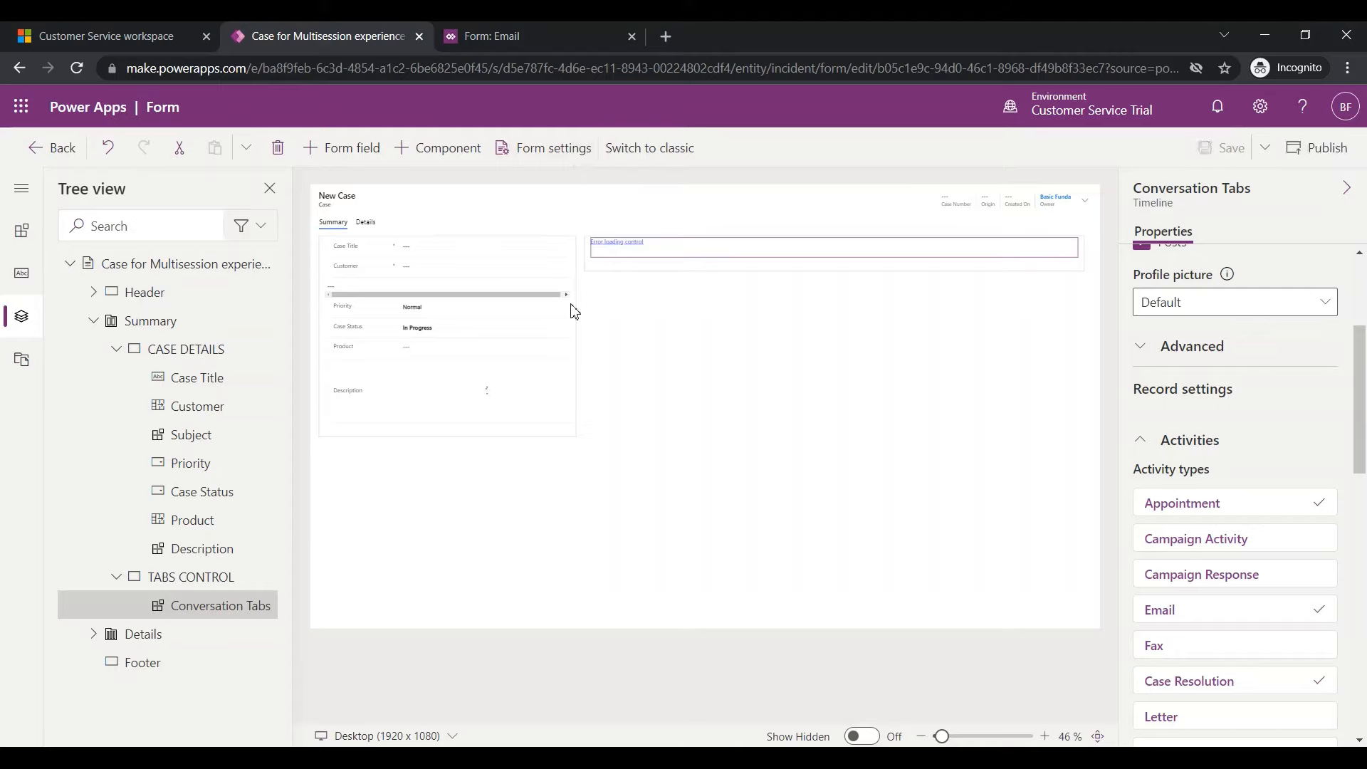
pyautogui.click(1321, 148)
# Glance at the Email Card form layout, then switch to Customer Service workspace and reload it
pyautogui.click(554, 47)
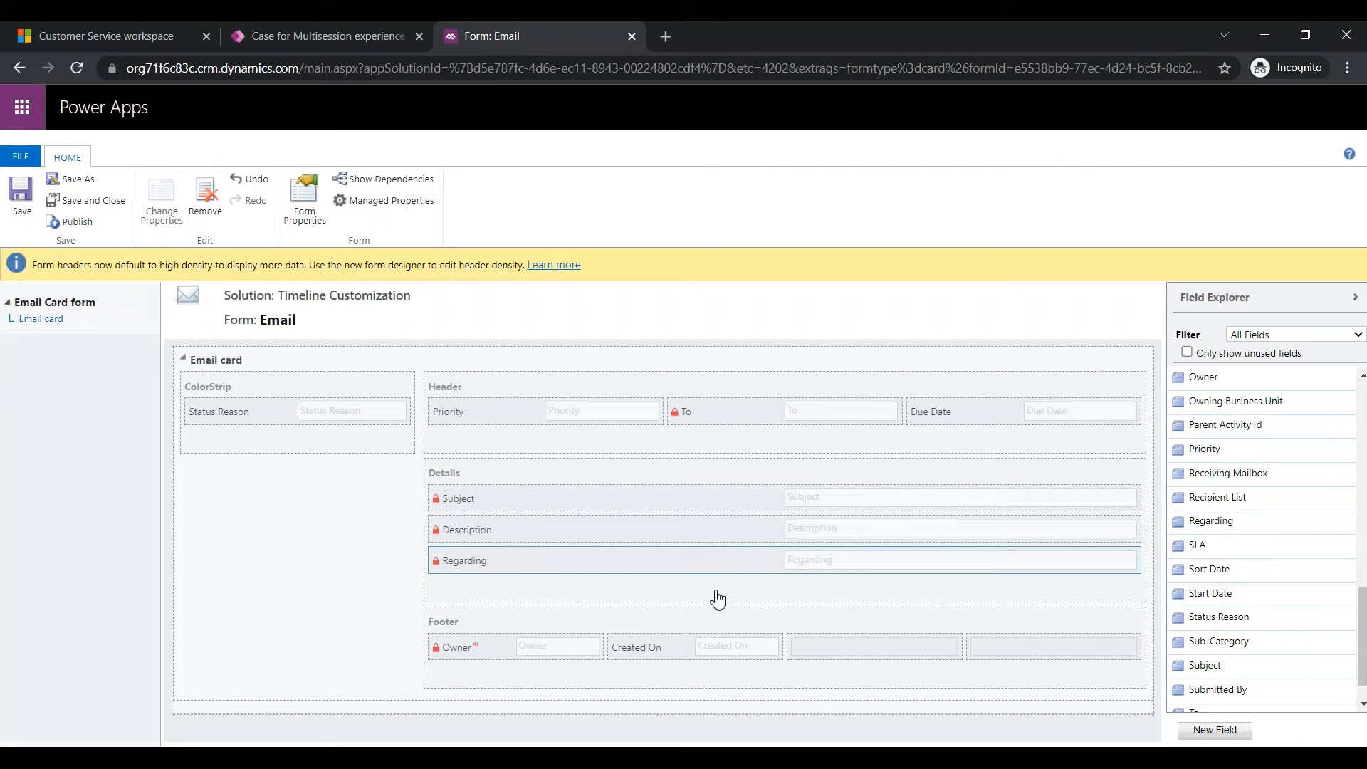
pyautogui.click(323, 37)
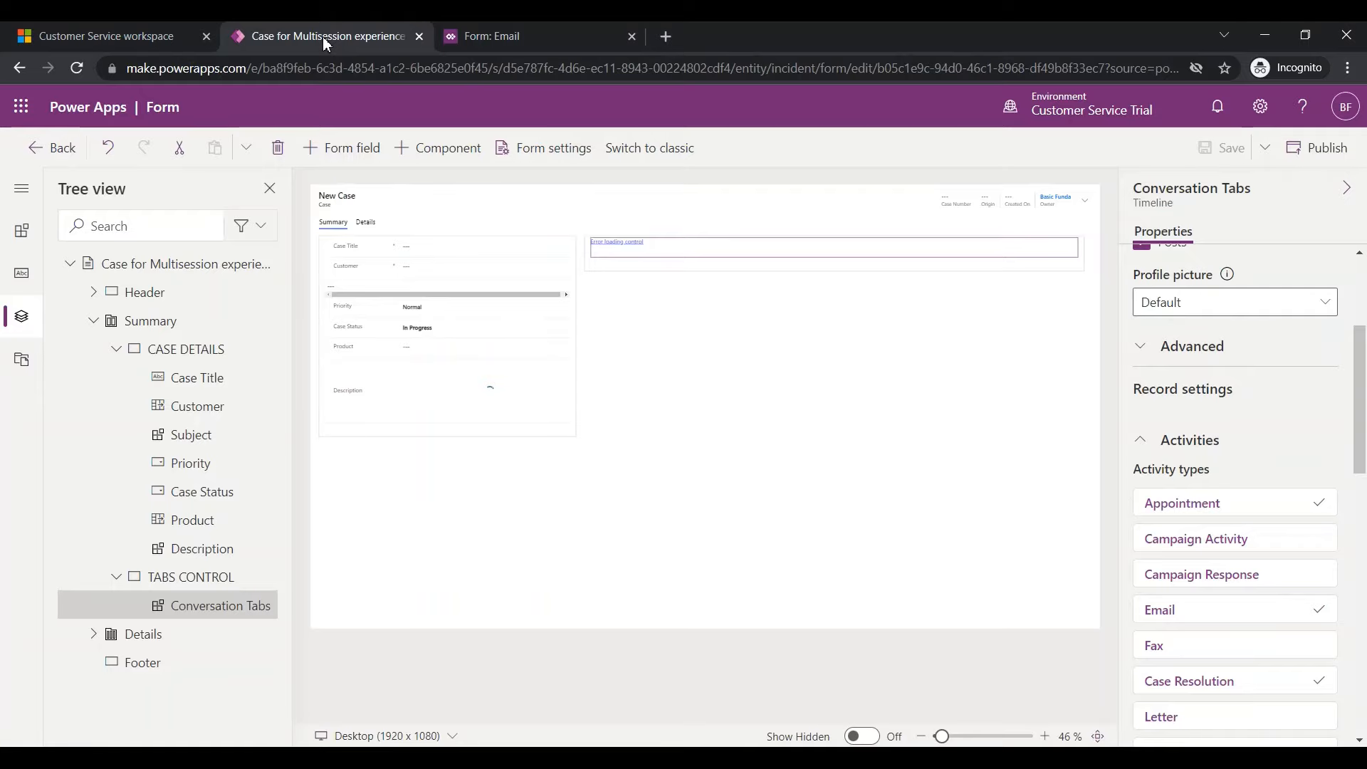
pyautogui.click(151, 31)
pyautogui.click(229, 65)
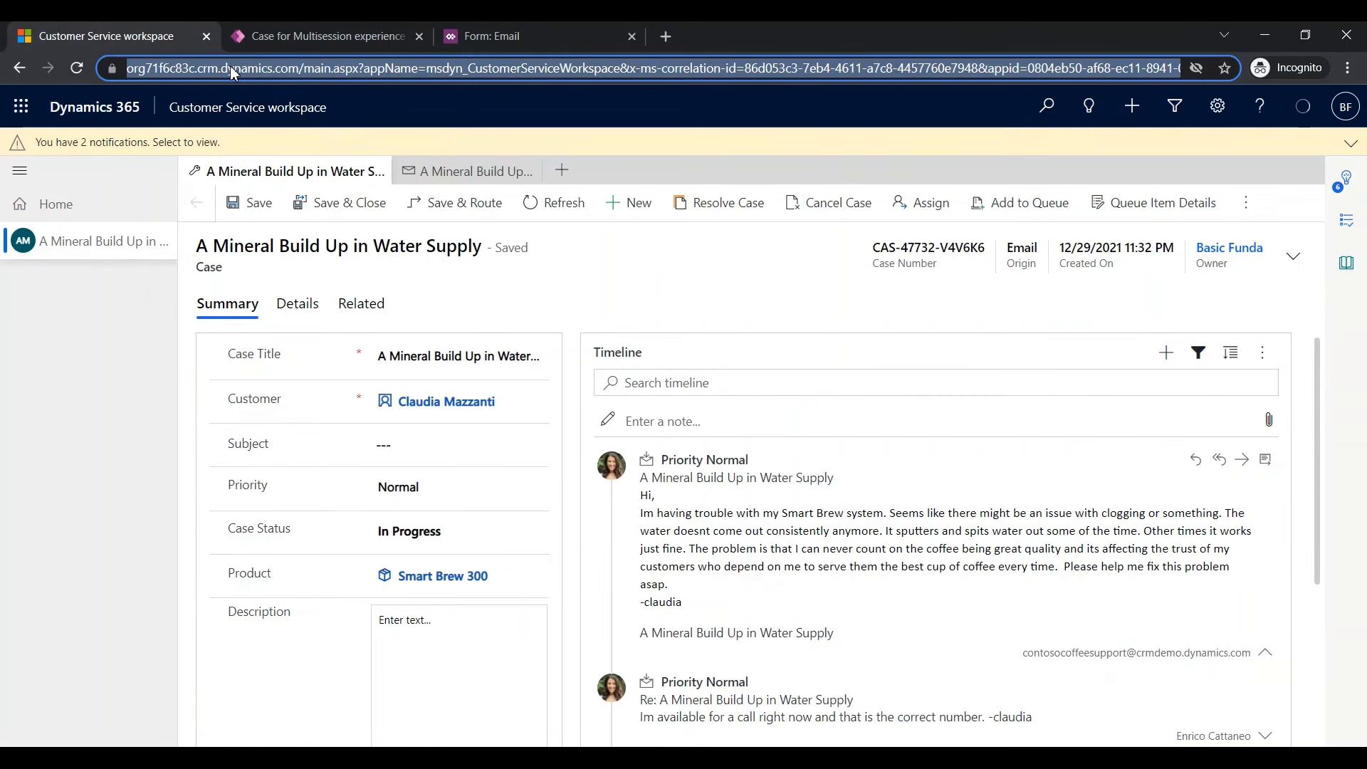
pyautogui.press('Return')
pyautogui.press('Return')
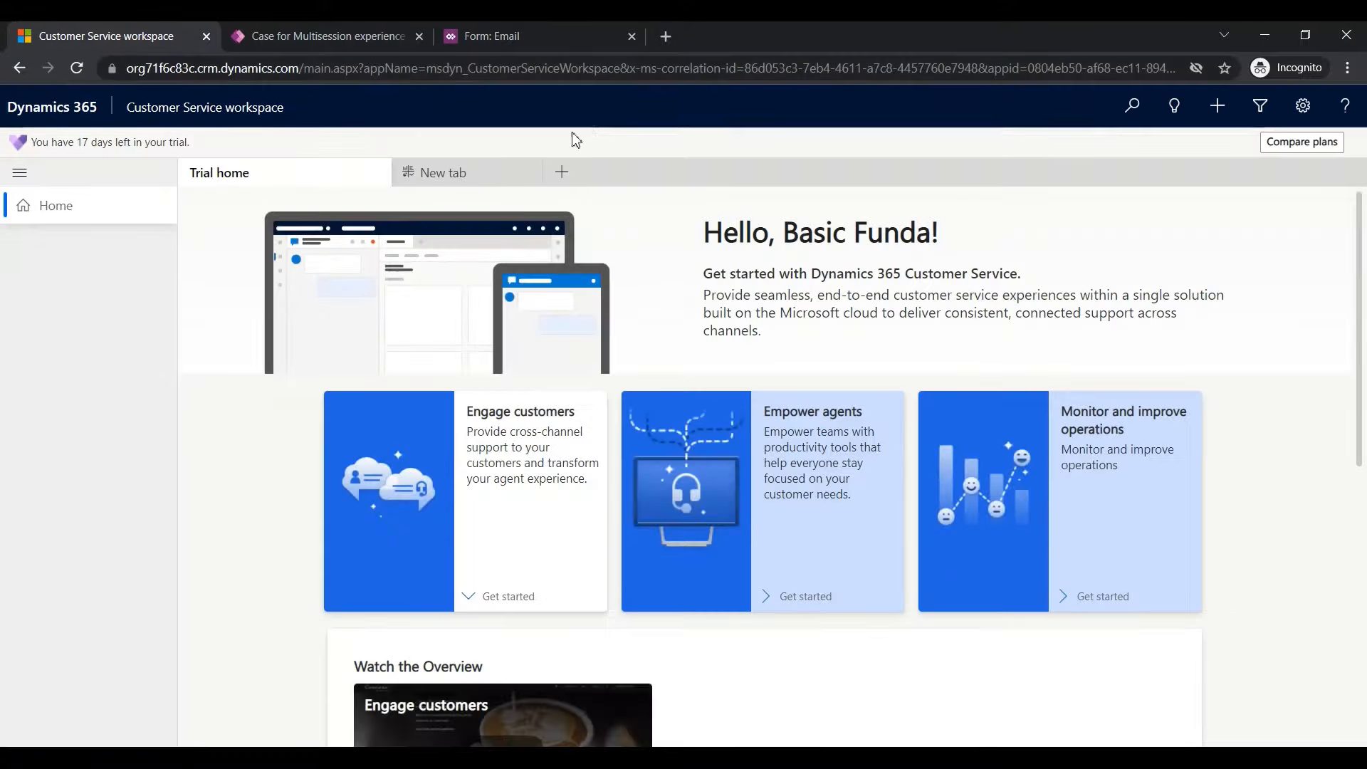
# Open the case A Mineral Build Up in Water Supply from the Cases list and collapse the Smart assist pane
pyautogui.click(562, 174)
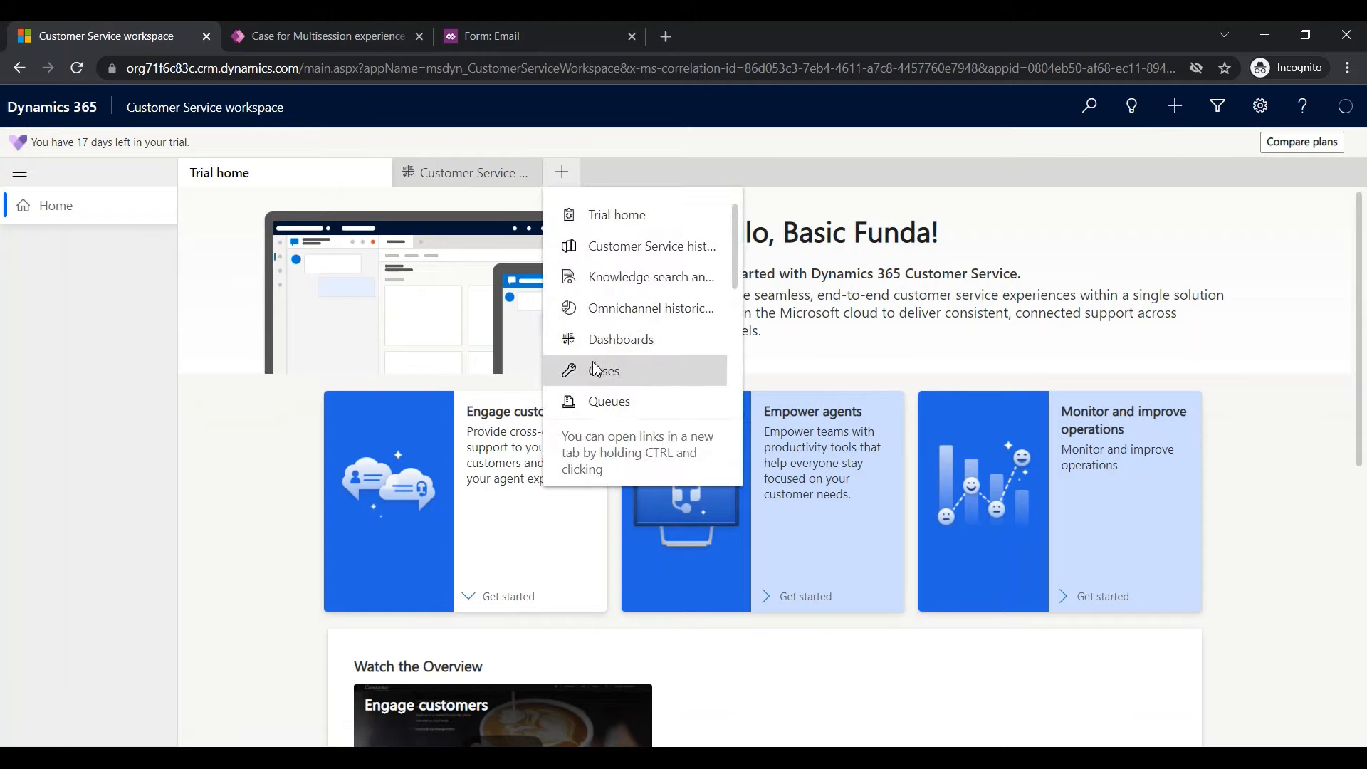
pyautogui.click(599, 370)
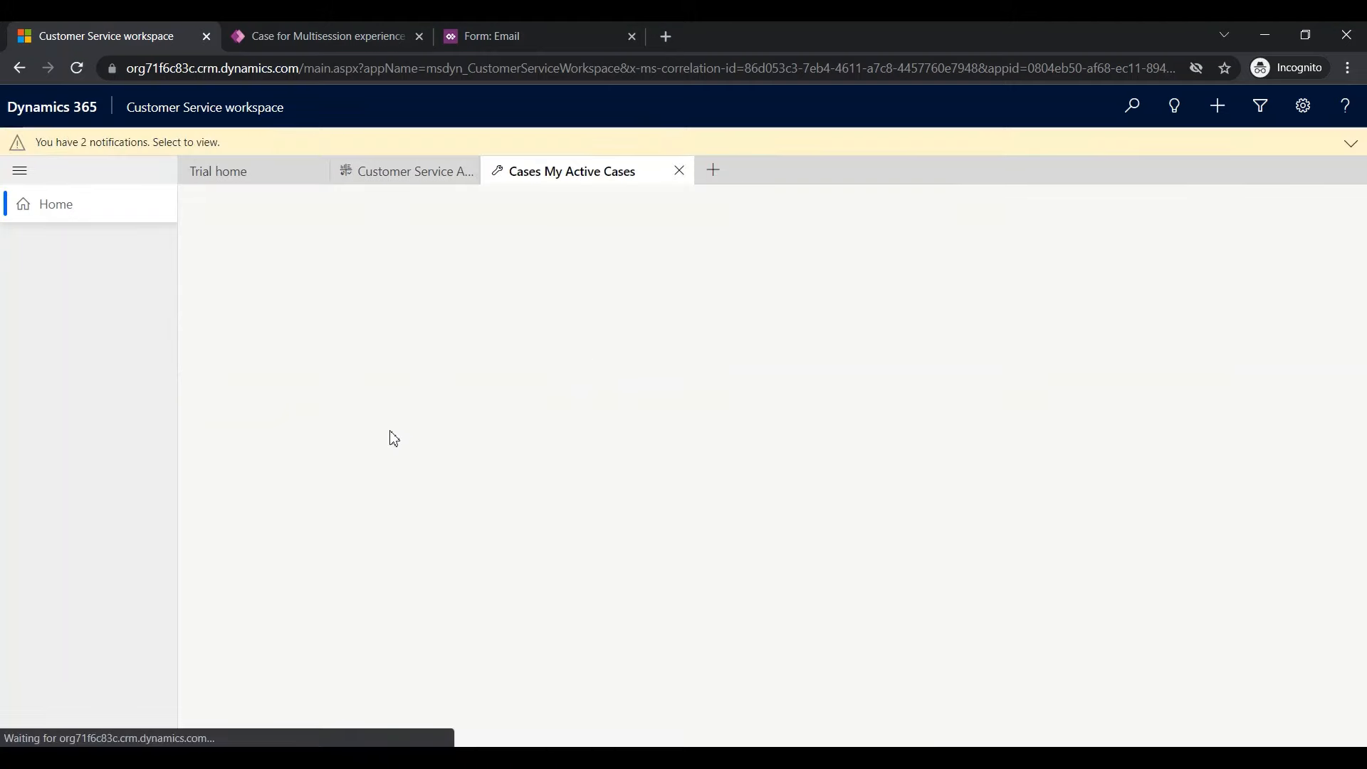
pyautogui.click(383, 341)
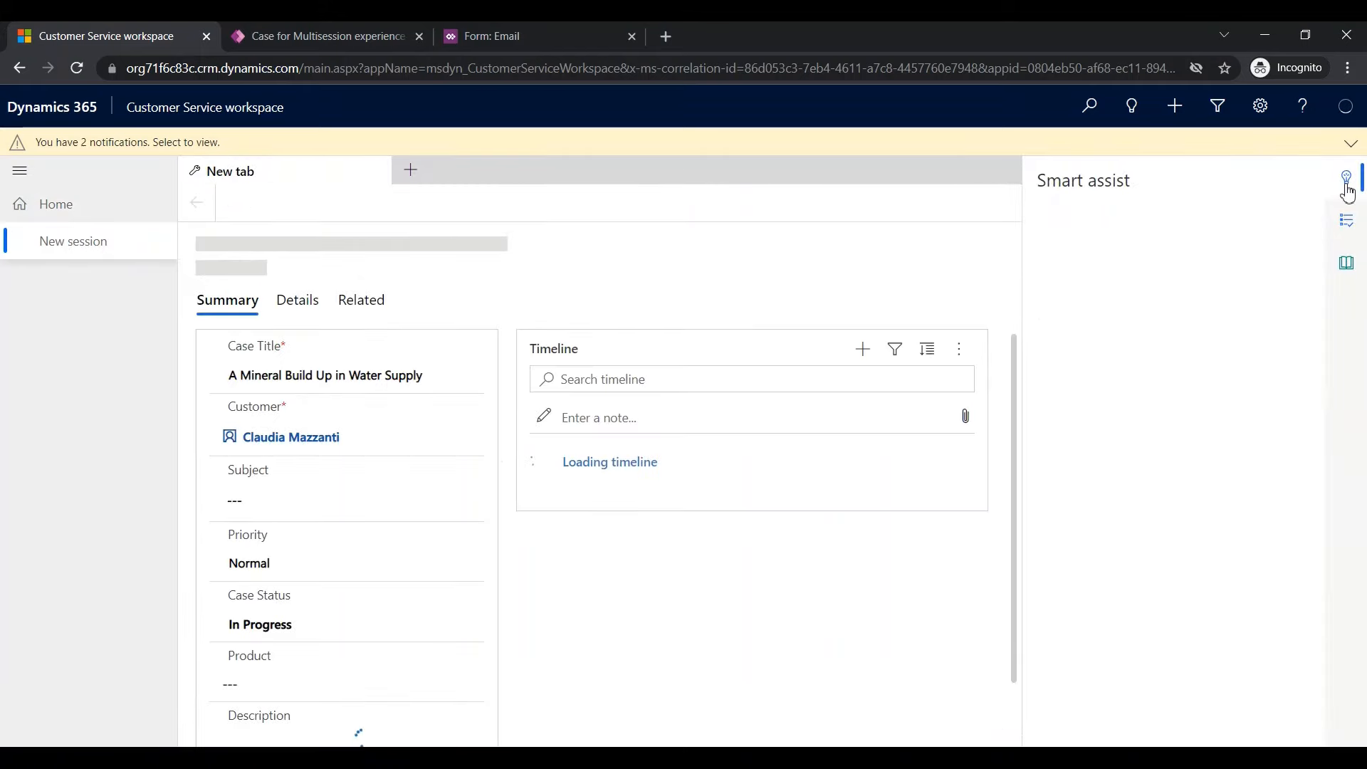
pyautogui.click(1348, 182)
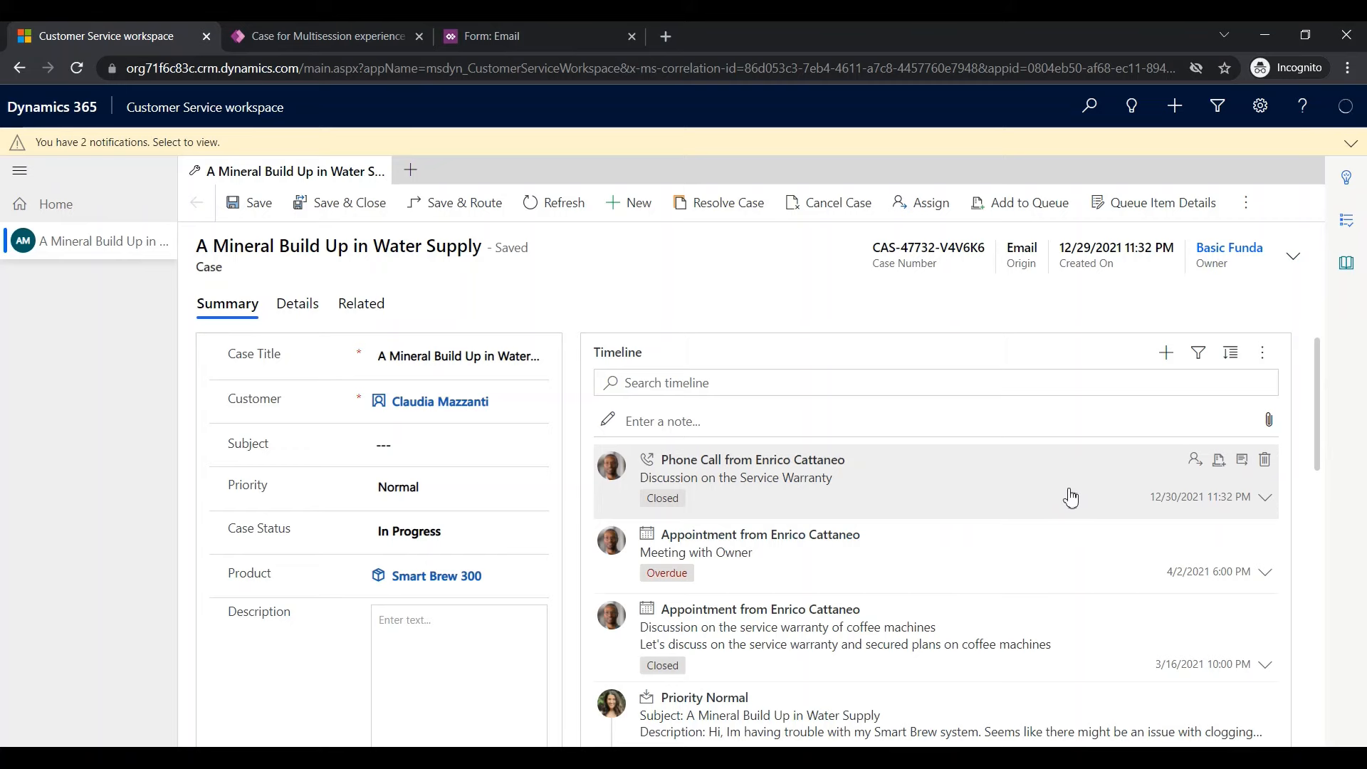
# Expand the first Priority Normal email in the case timeline to check its field labels
pyautogui.scroll(-2, 976, 546)
pyautogui.scroll(-1, 945, 584)
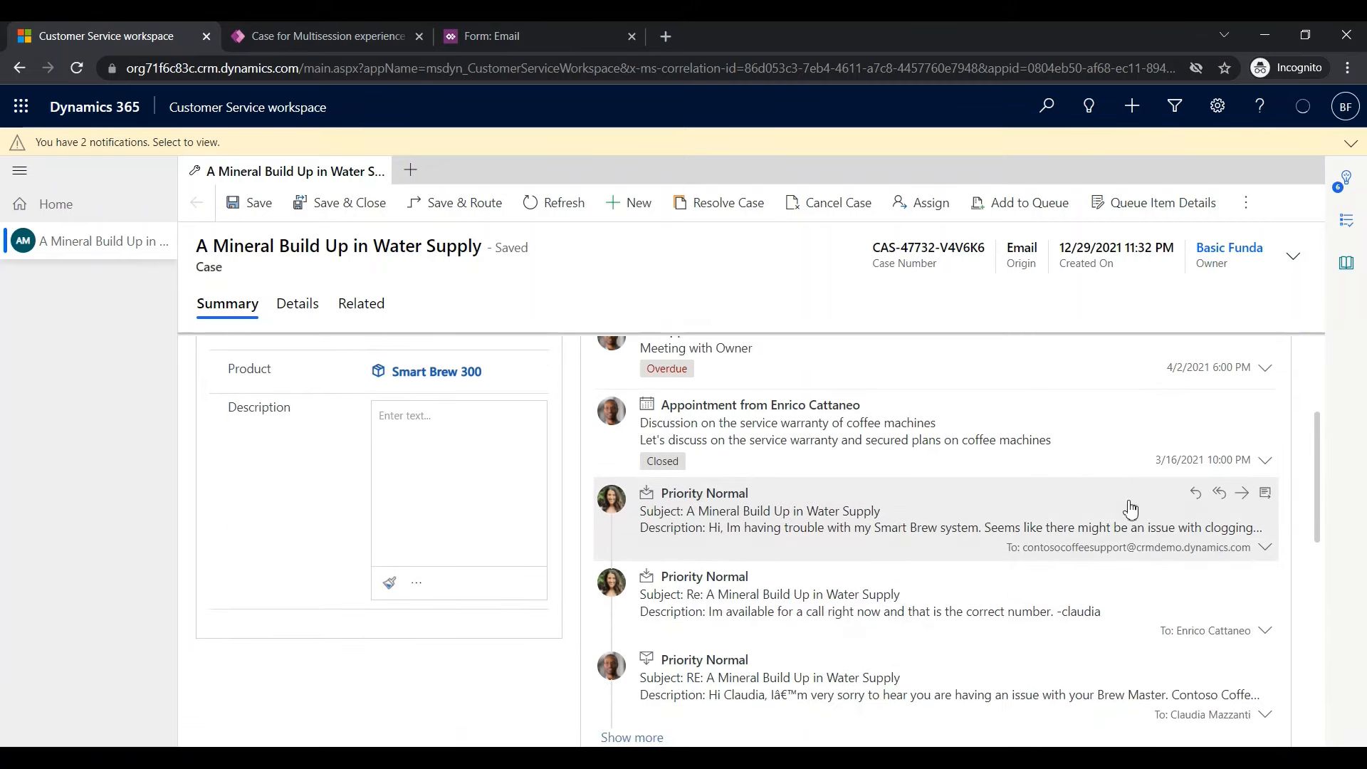
pyautogui.click(1132, 511)
pyautogui.scroll(-1, 638, 515)
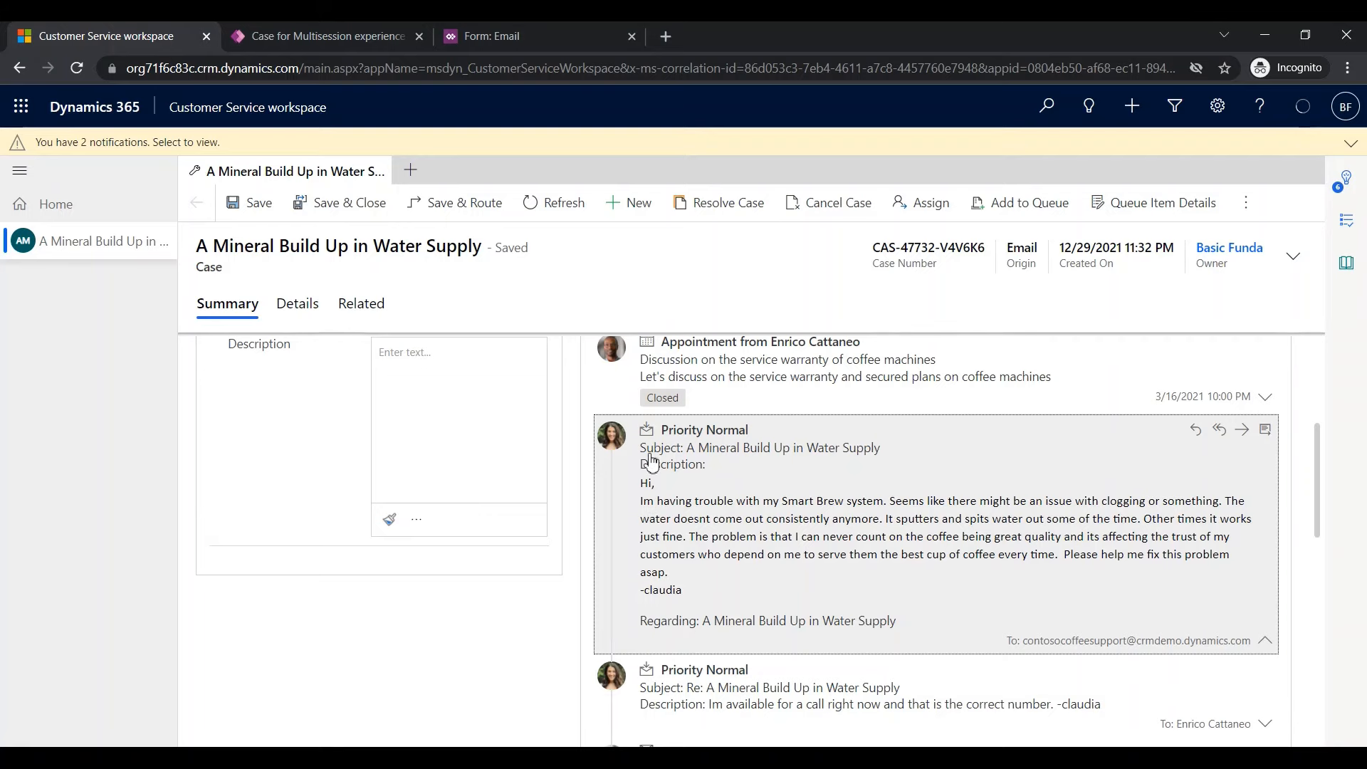
# Switch back to the case form designer and open the Email activity's Email Card form configuration to review its header field
pyautogui.click(322, 35)
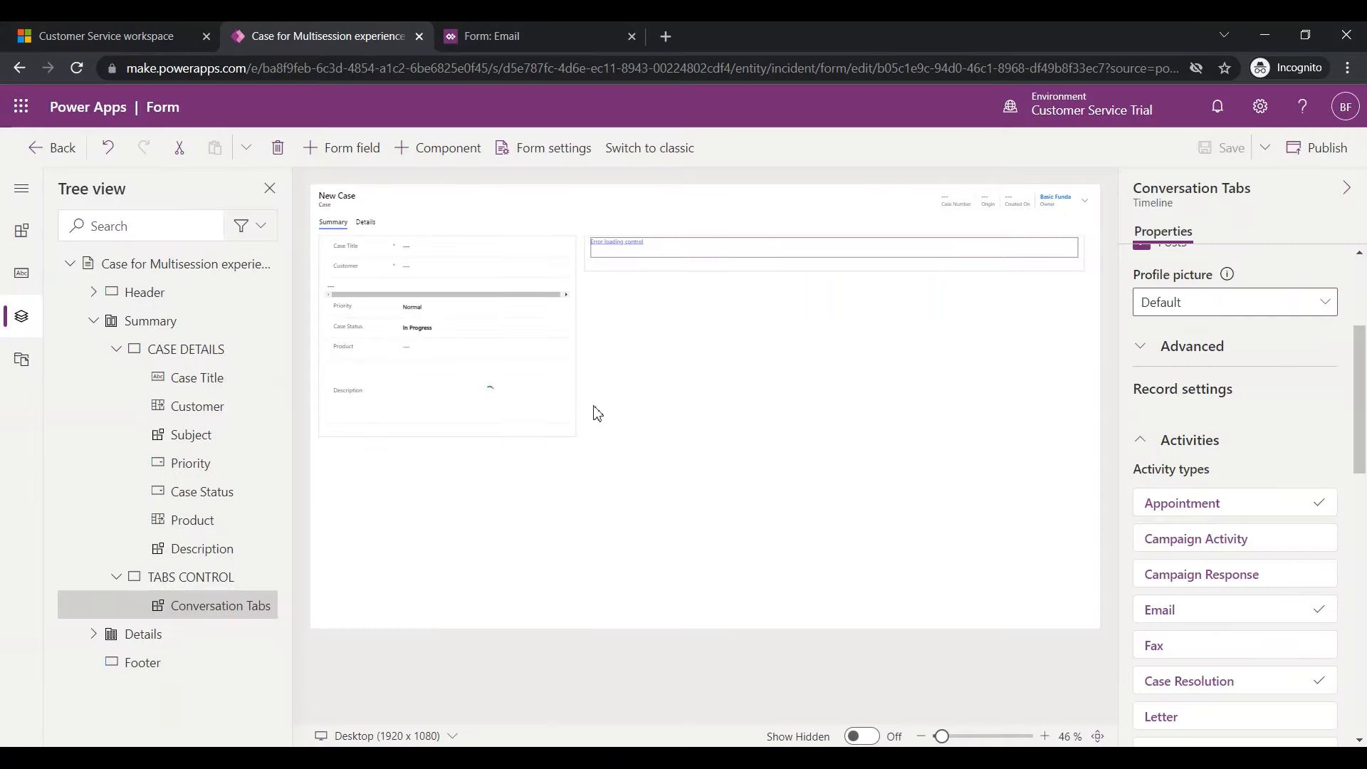
pyautogui.scroll(-7, 1227, 620)
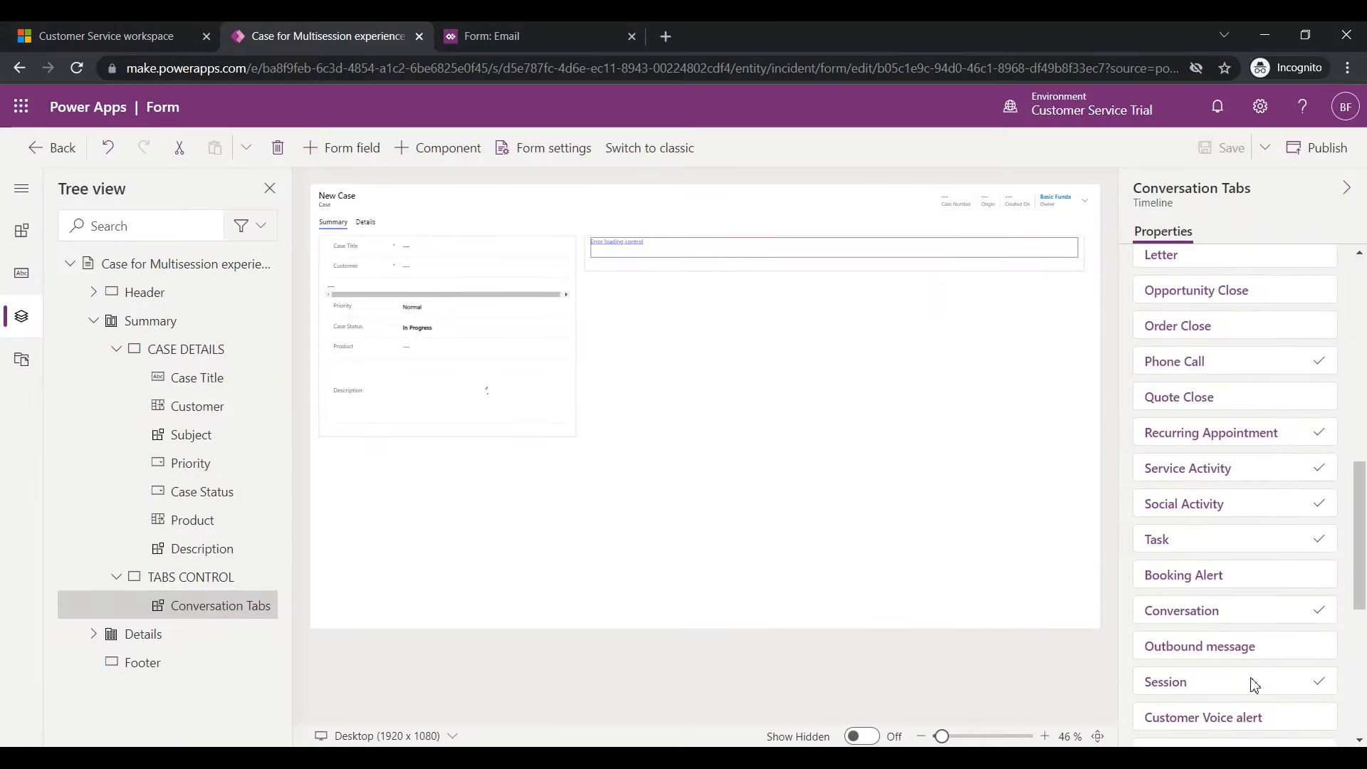
pyautogui.scroll(5, 1254, 685)
pyautogui.click(1189, 443)
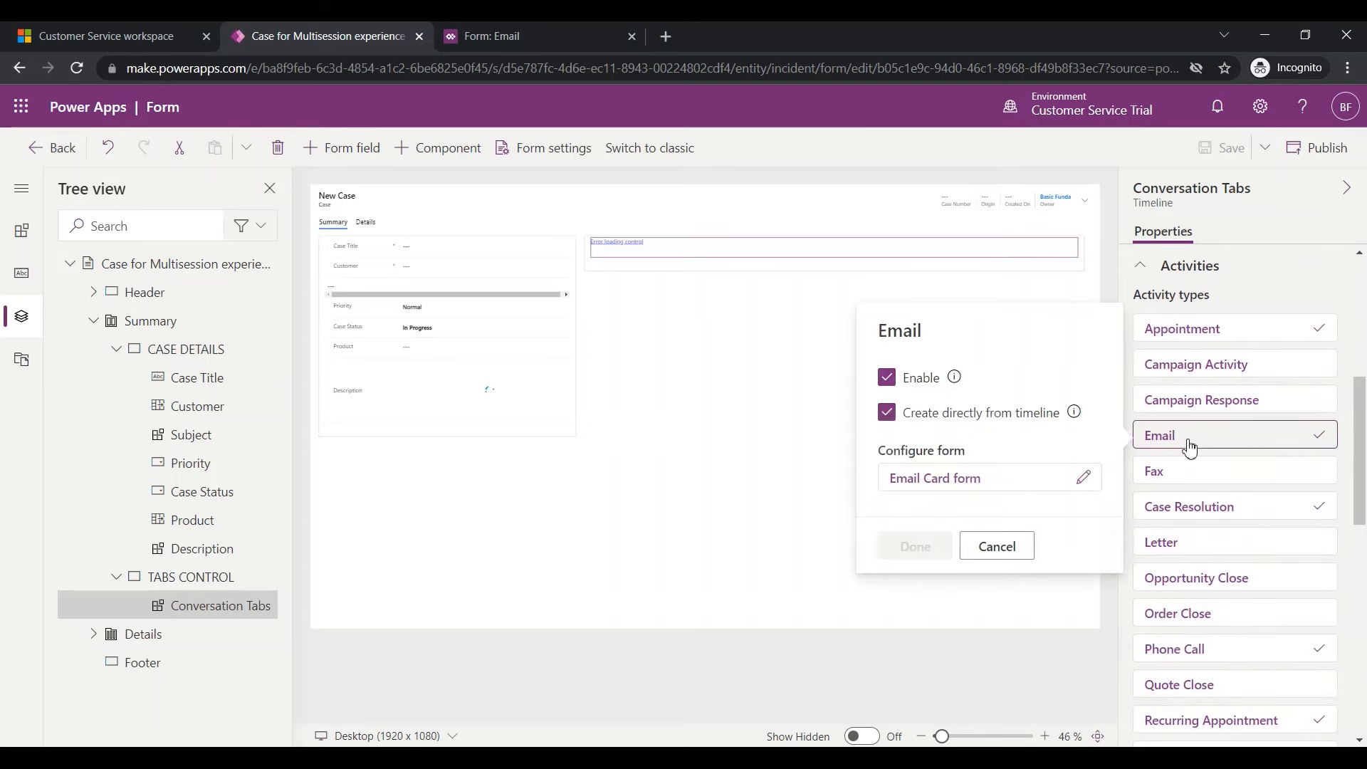
pyautogui.click(954, 479)
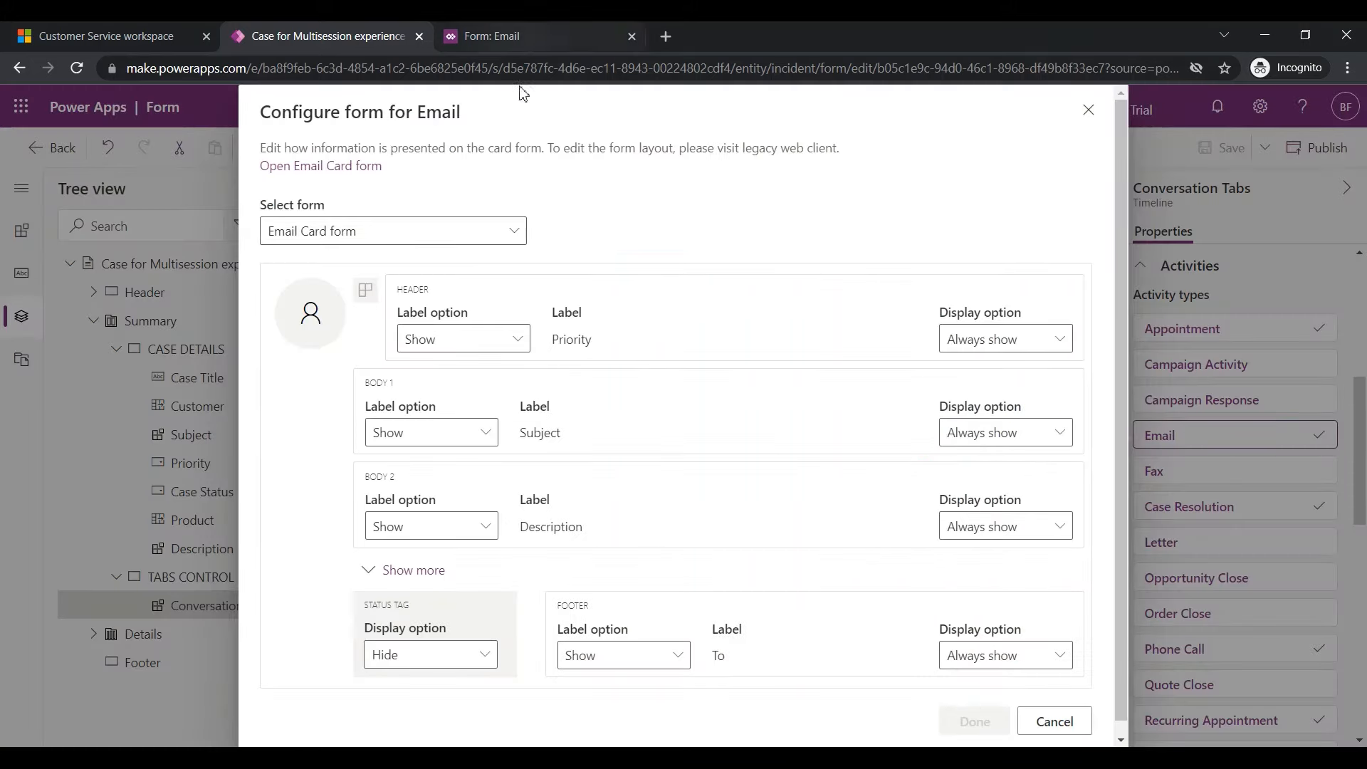
pyautogui.scroll(-1, 633, 470)
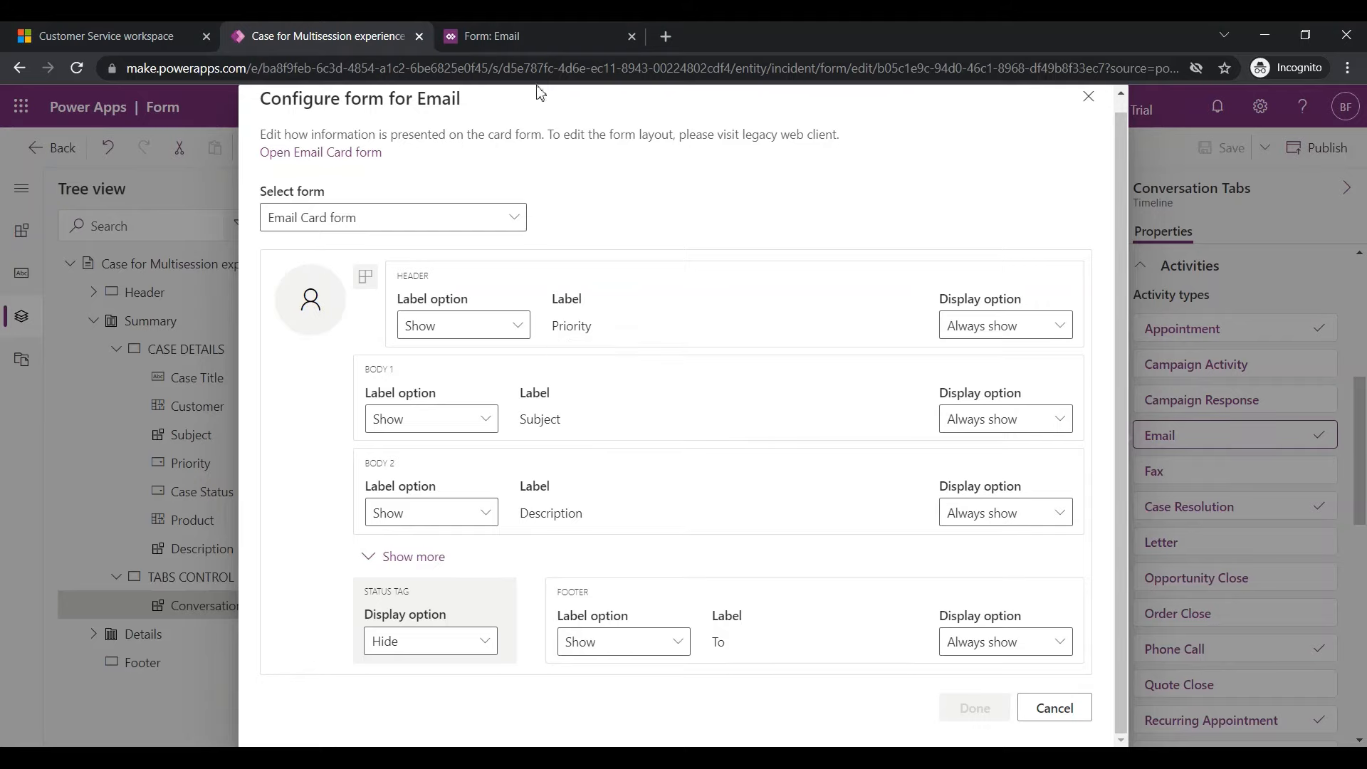
# On the Email Card form, replace Priority with From in the Header section, then save and publish the form
pyautogui.click(532, 43)
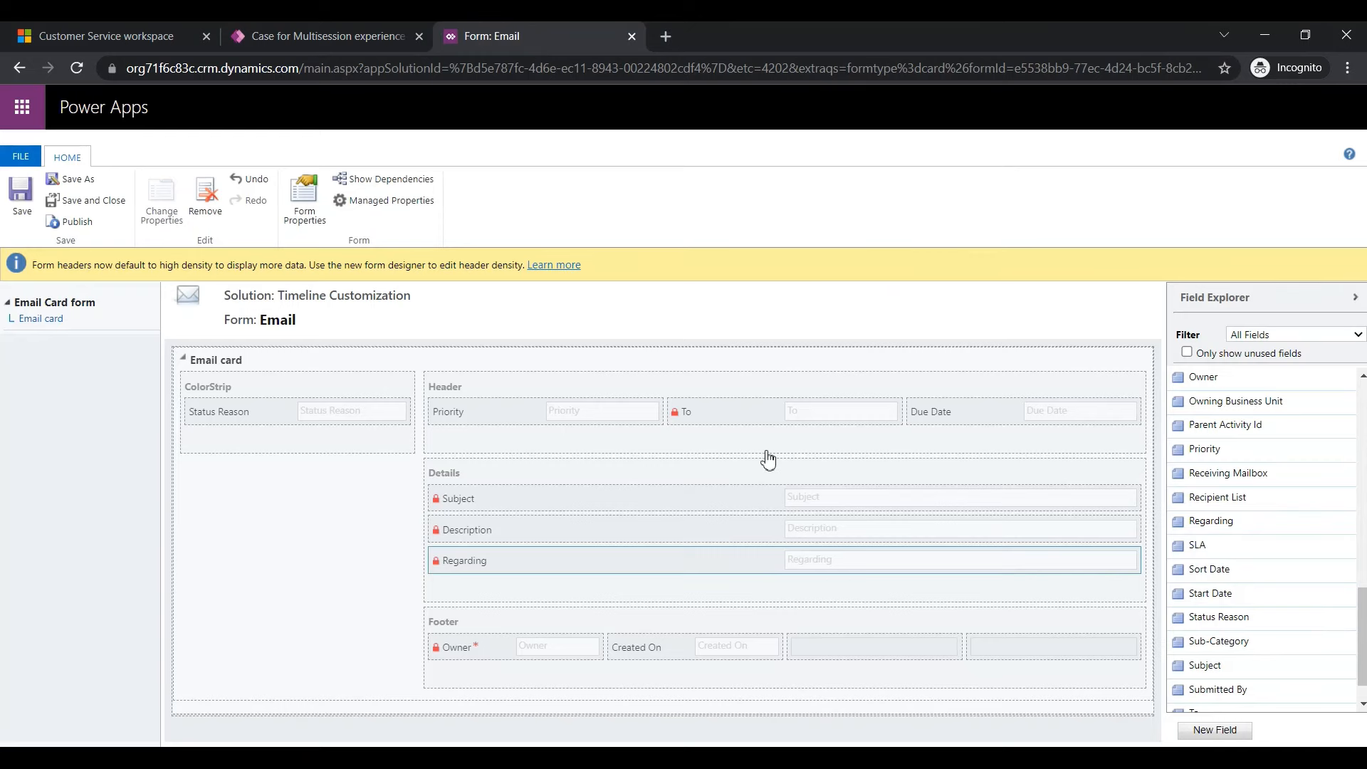
pyautogui.scroll(-2, 1272, 551)
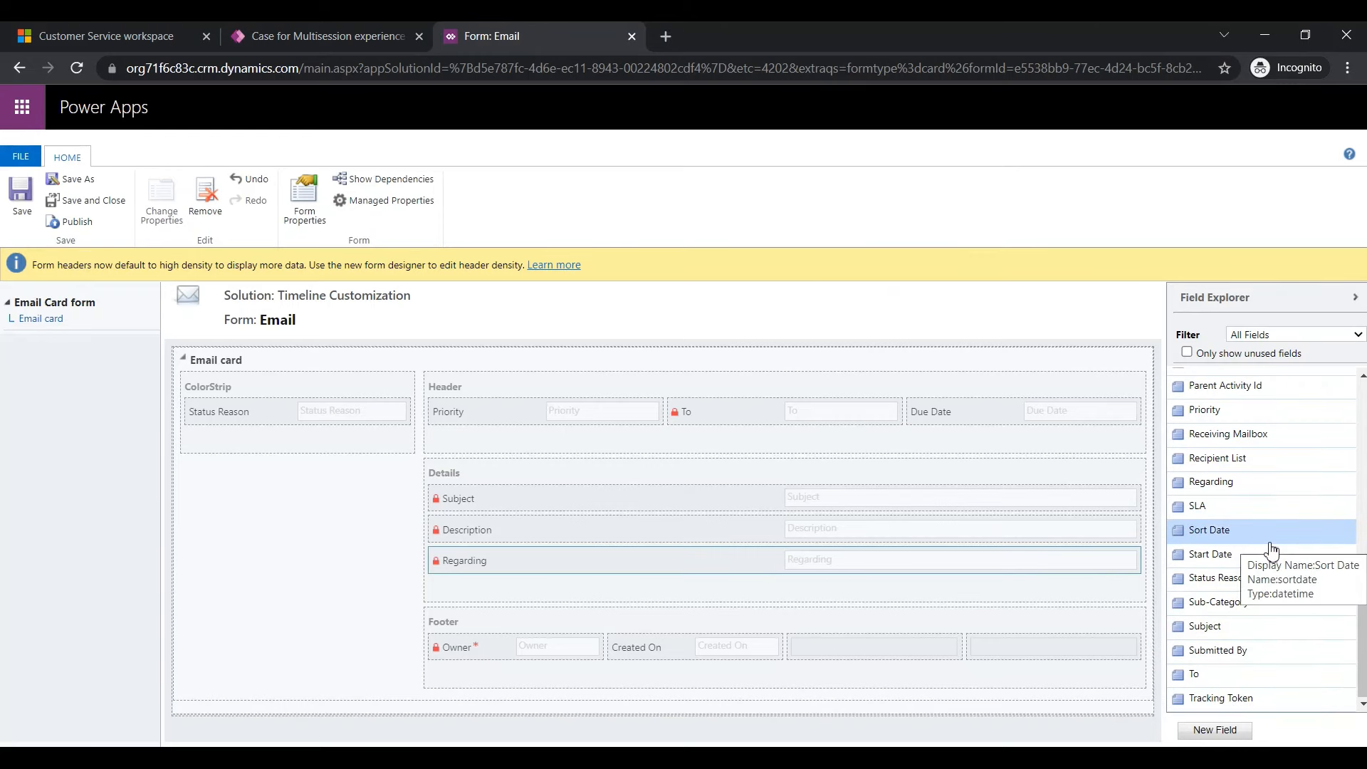
pyautogui.scroll(1, 1272, 550)
pyautogui.scroll(5, 1272, 551)
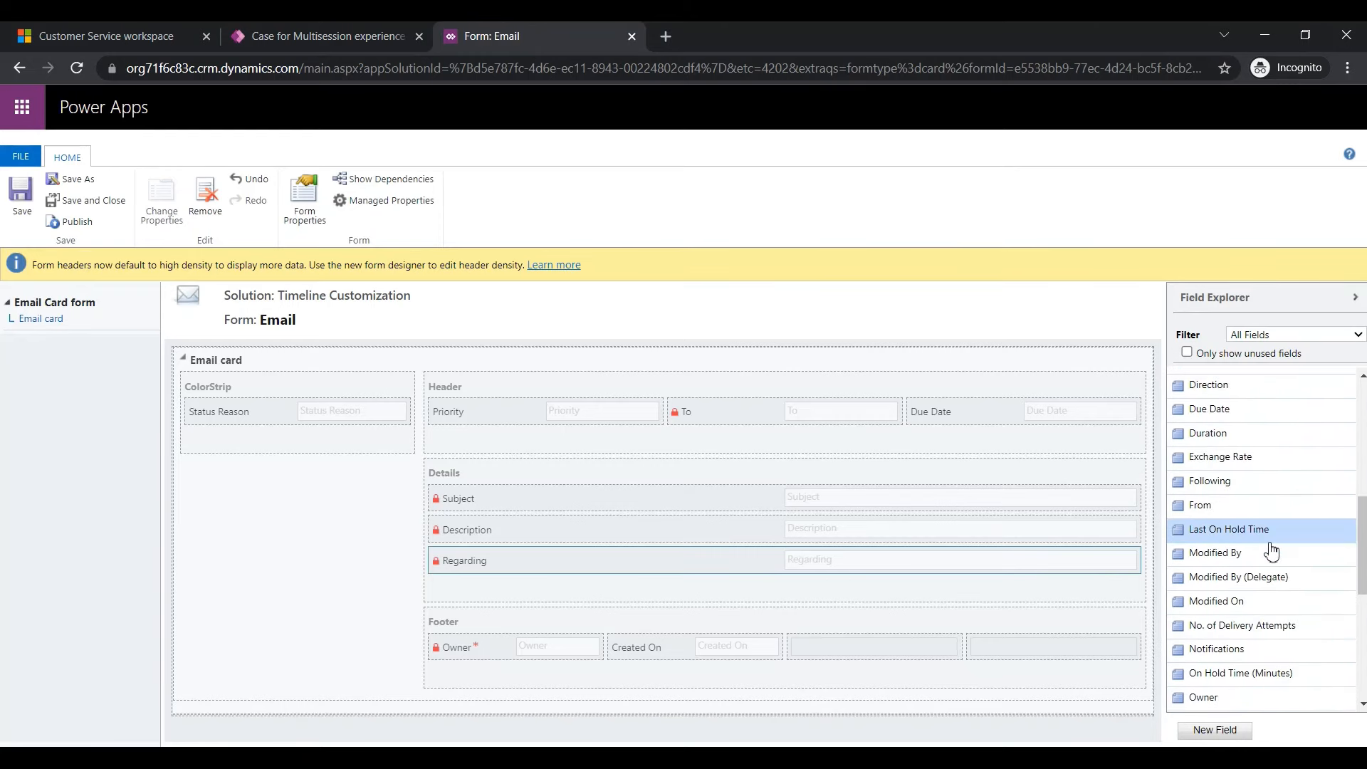
pyautogui.moveTo(1241, 527); pyautogui.dragTo(627, 410)
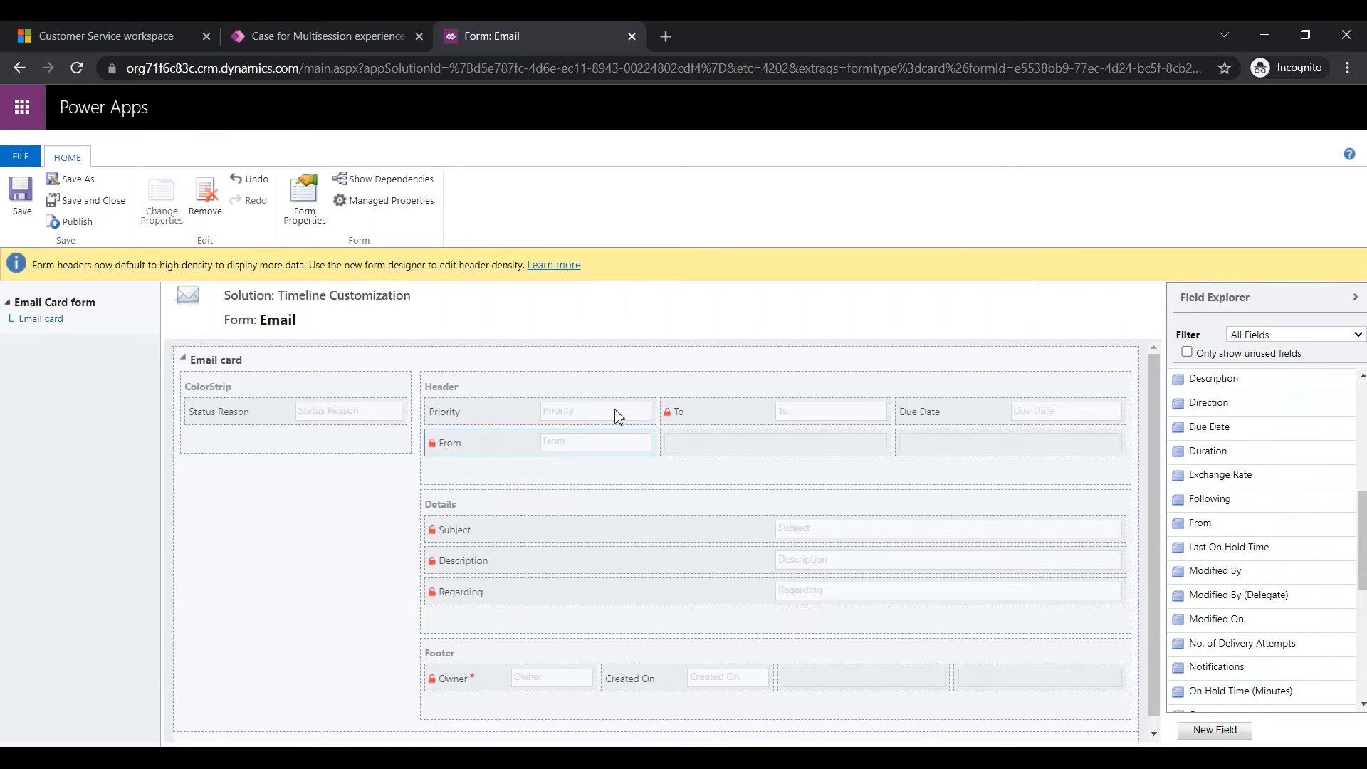
pyautogui.click(529, 420)
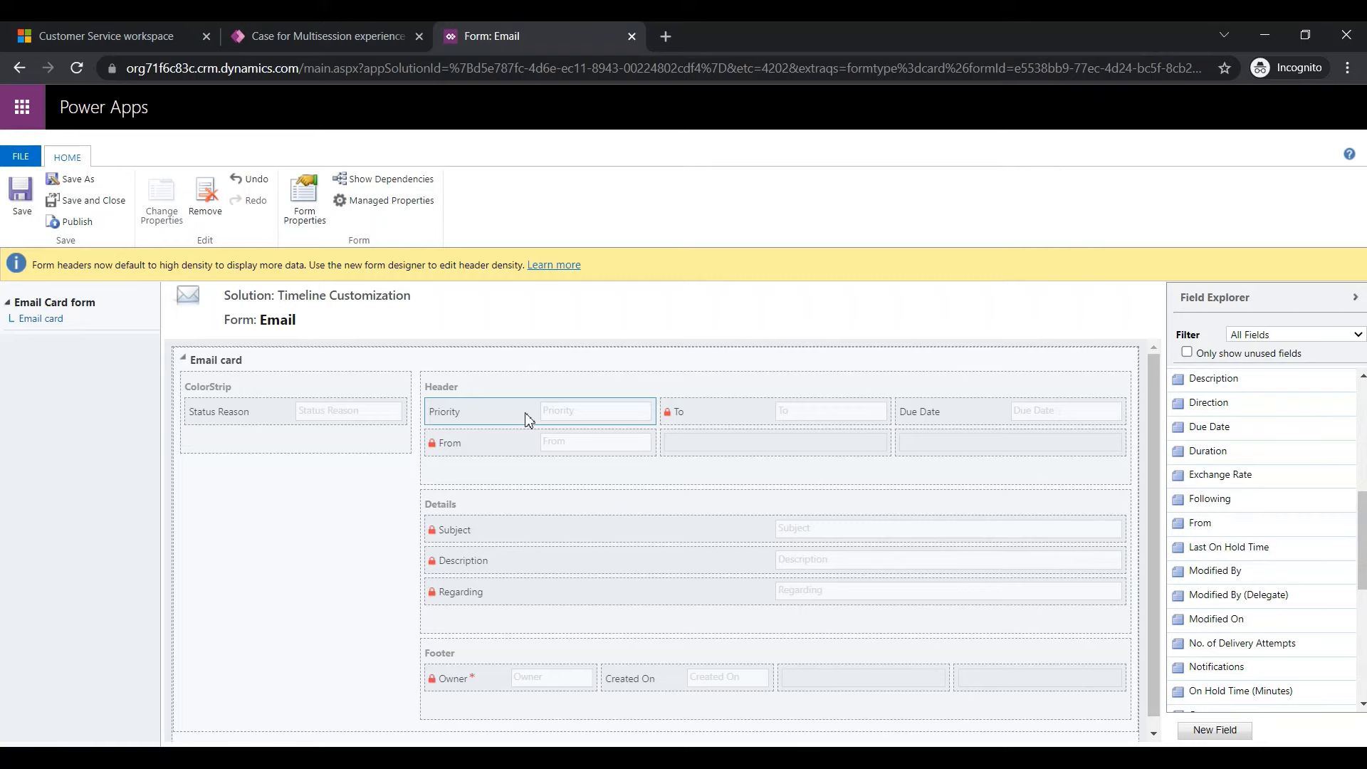
pyautogui.click(205, 198)
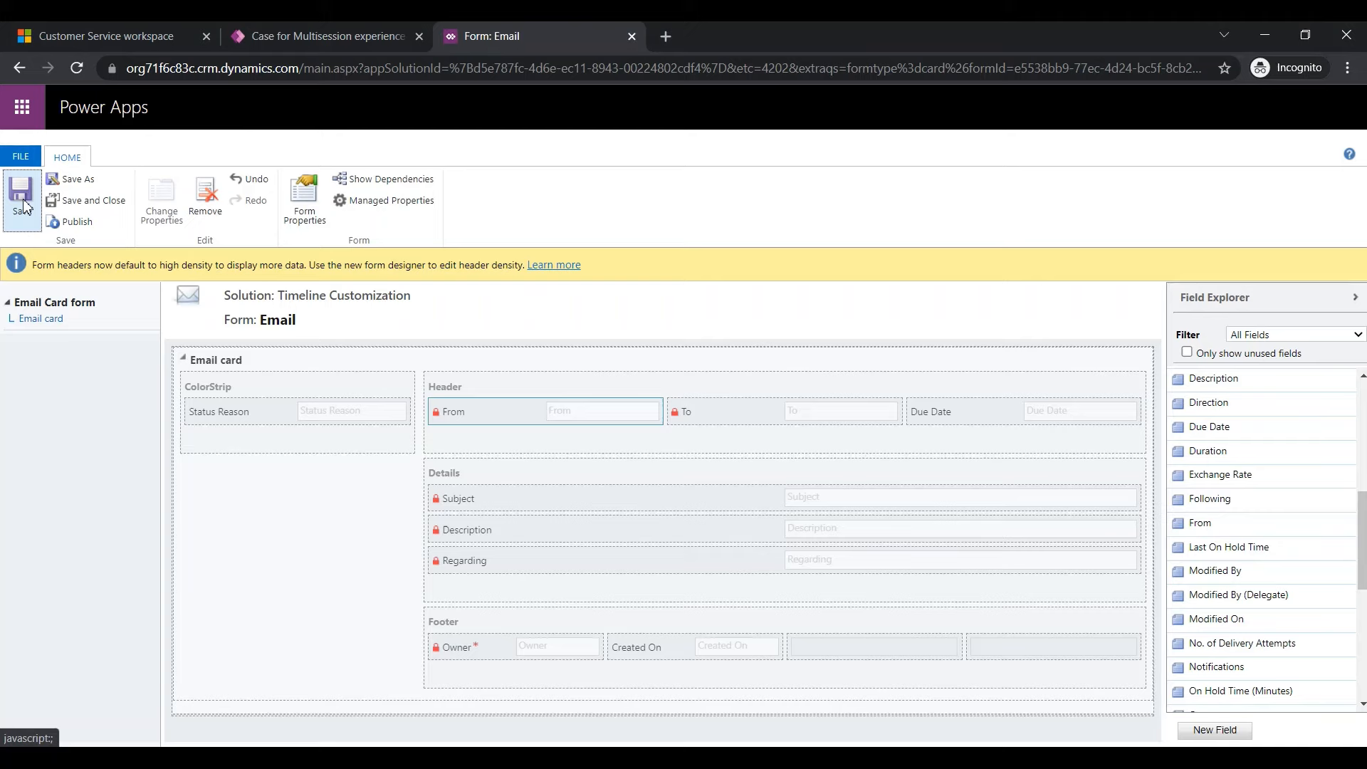
pyautogui.click(74, 224)
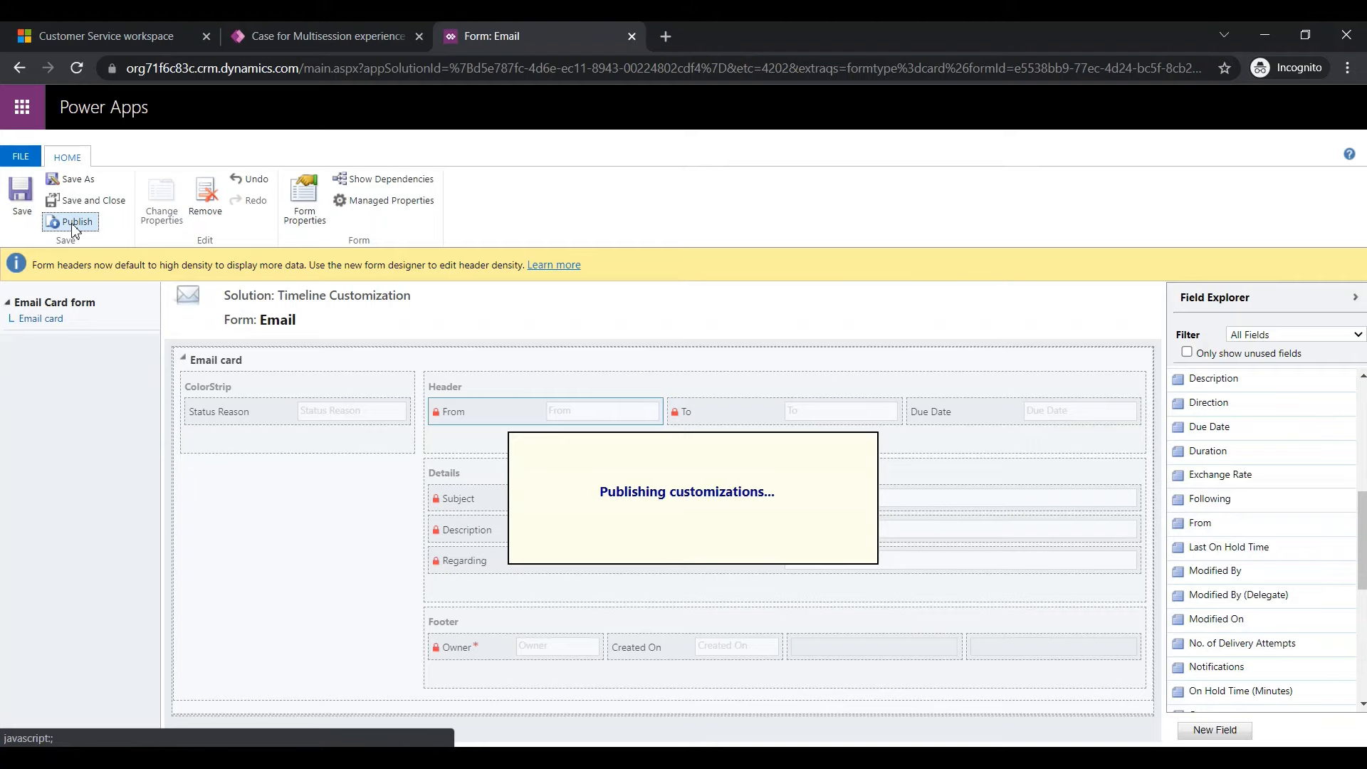
# Close and reopen the Email form configuration to check which field the header uses, comparing with the Email Card form layout
pyautogui.click(287, 26)
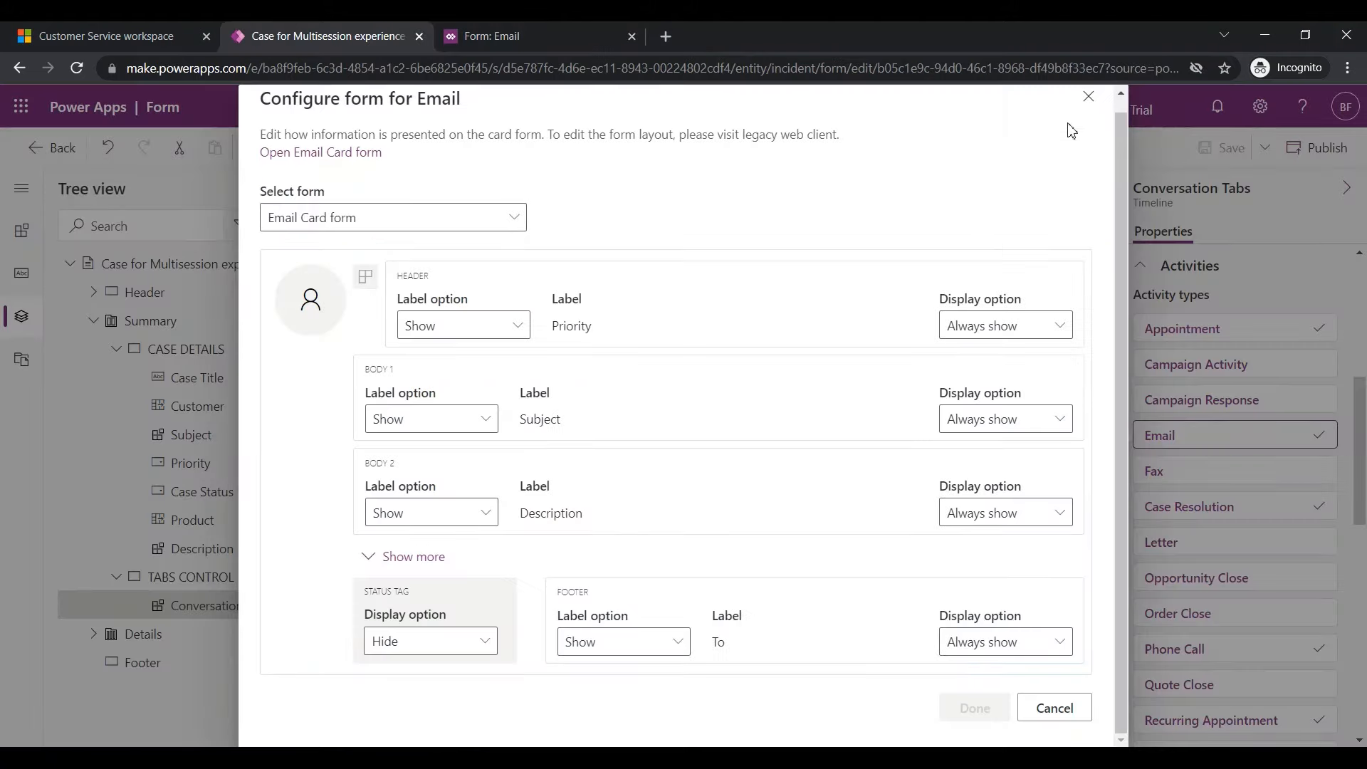
pyautogui.click(1088, 96)
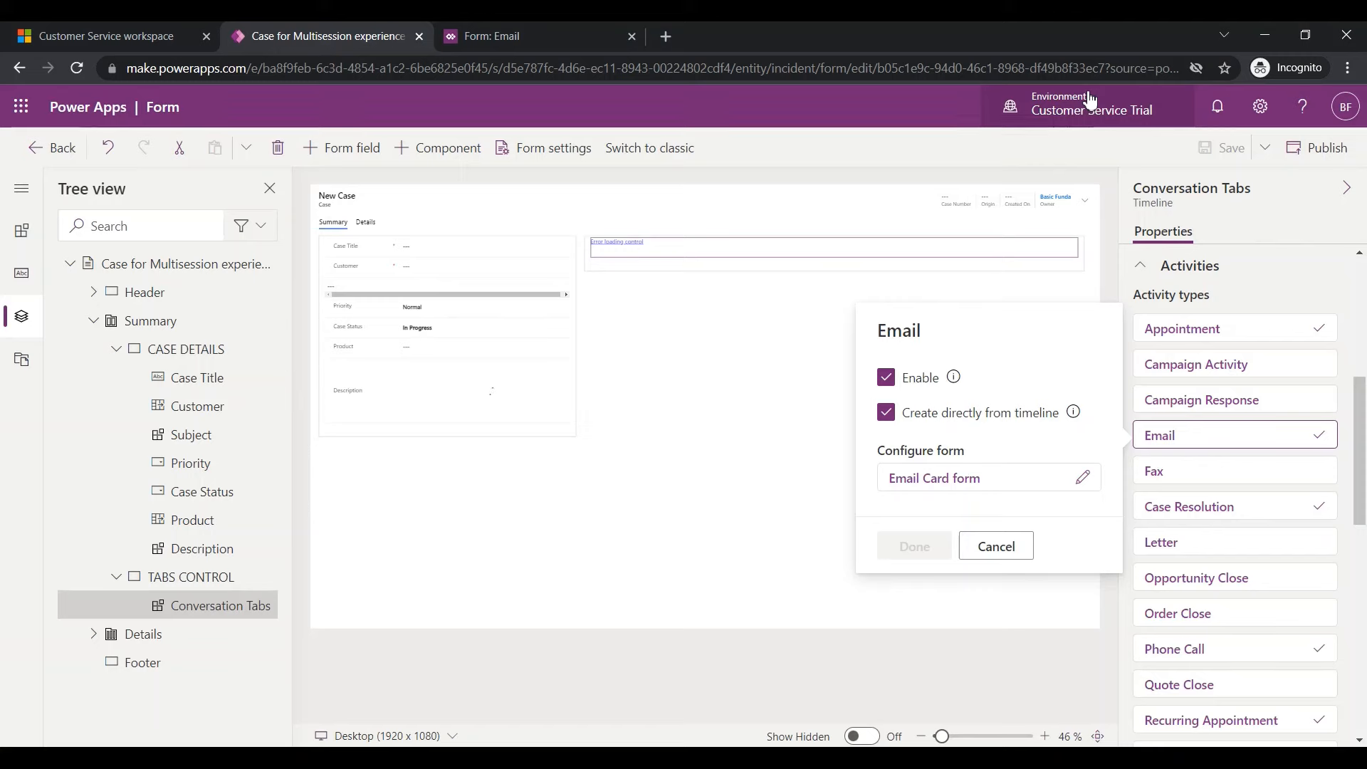
pyautogui.click(1002, 537)
pyautogui.click(521, 32)
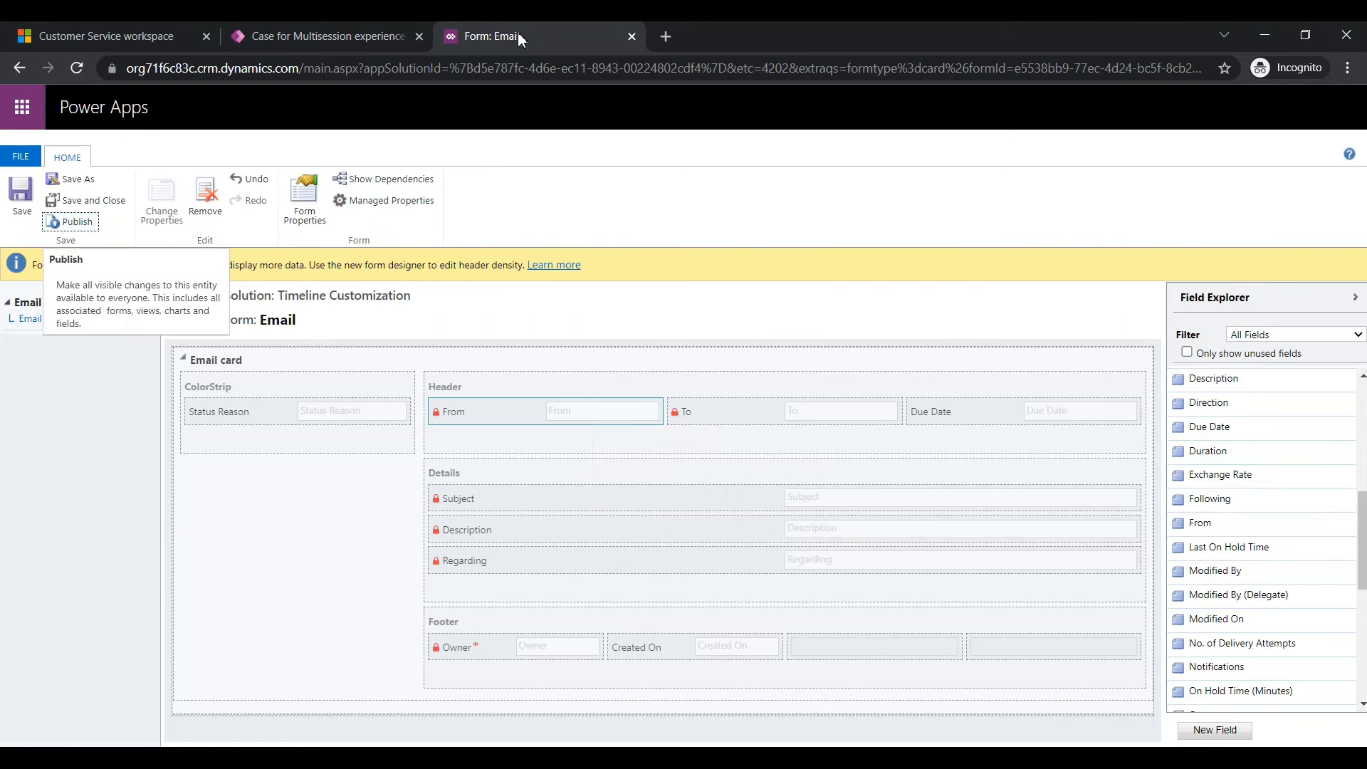
pyautogui.click(329, 43)
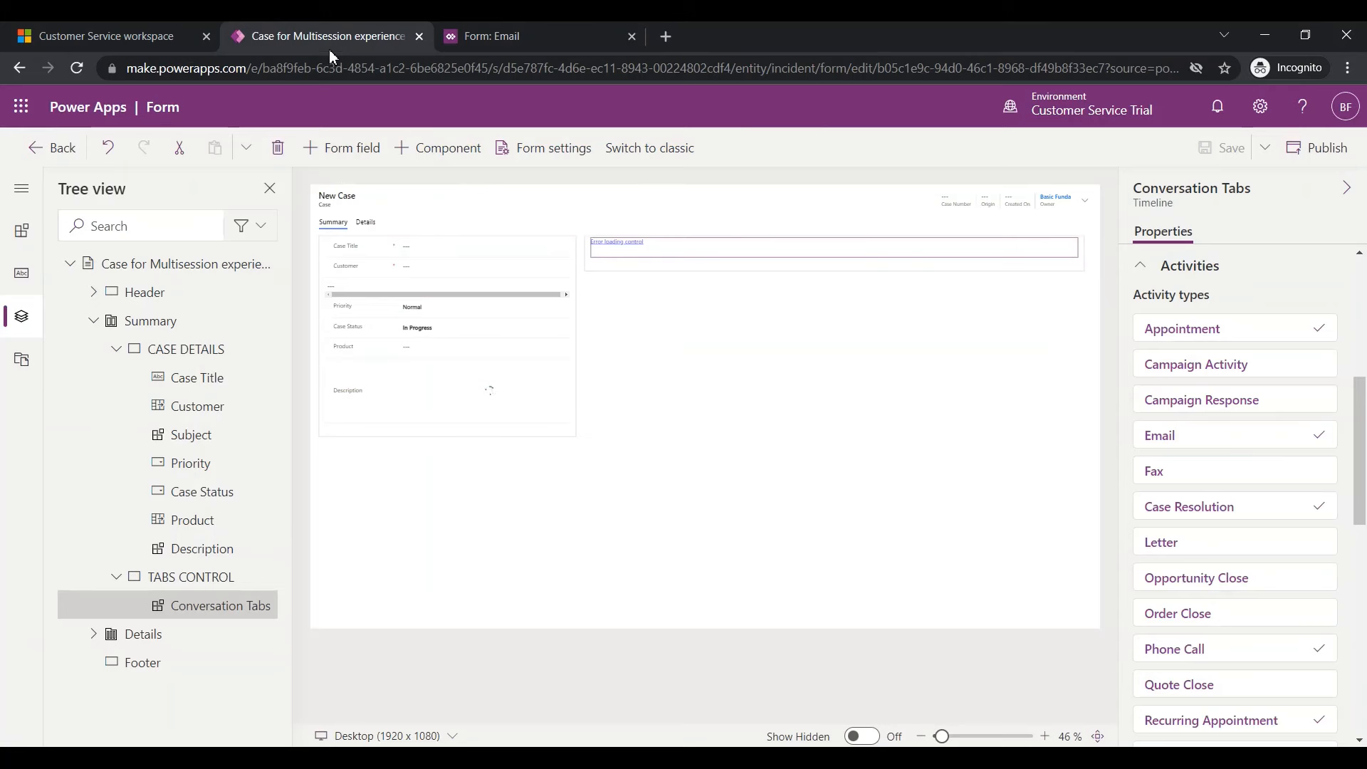
pyautogui.click(1199, 448)
pyautogui.click(1084, 476)
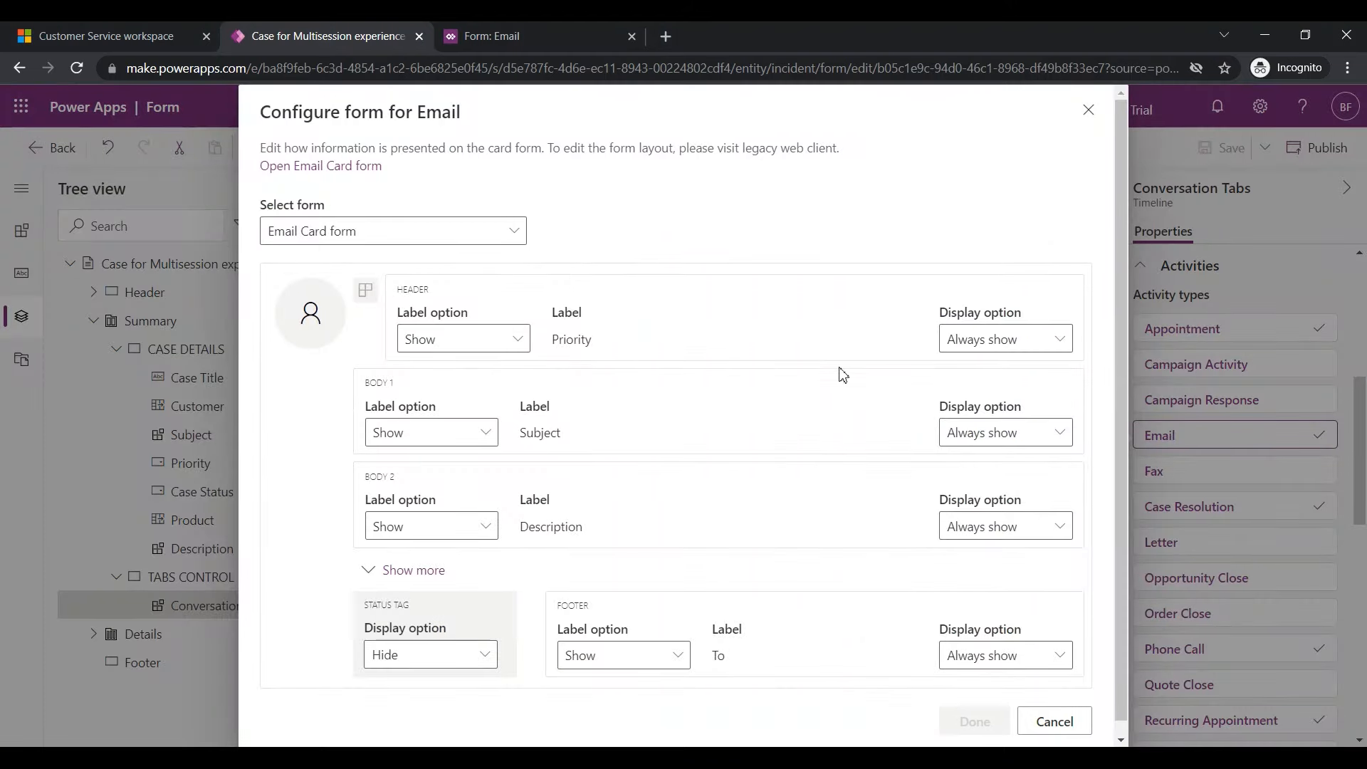
pyautogui.click(1087, 110)
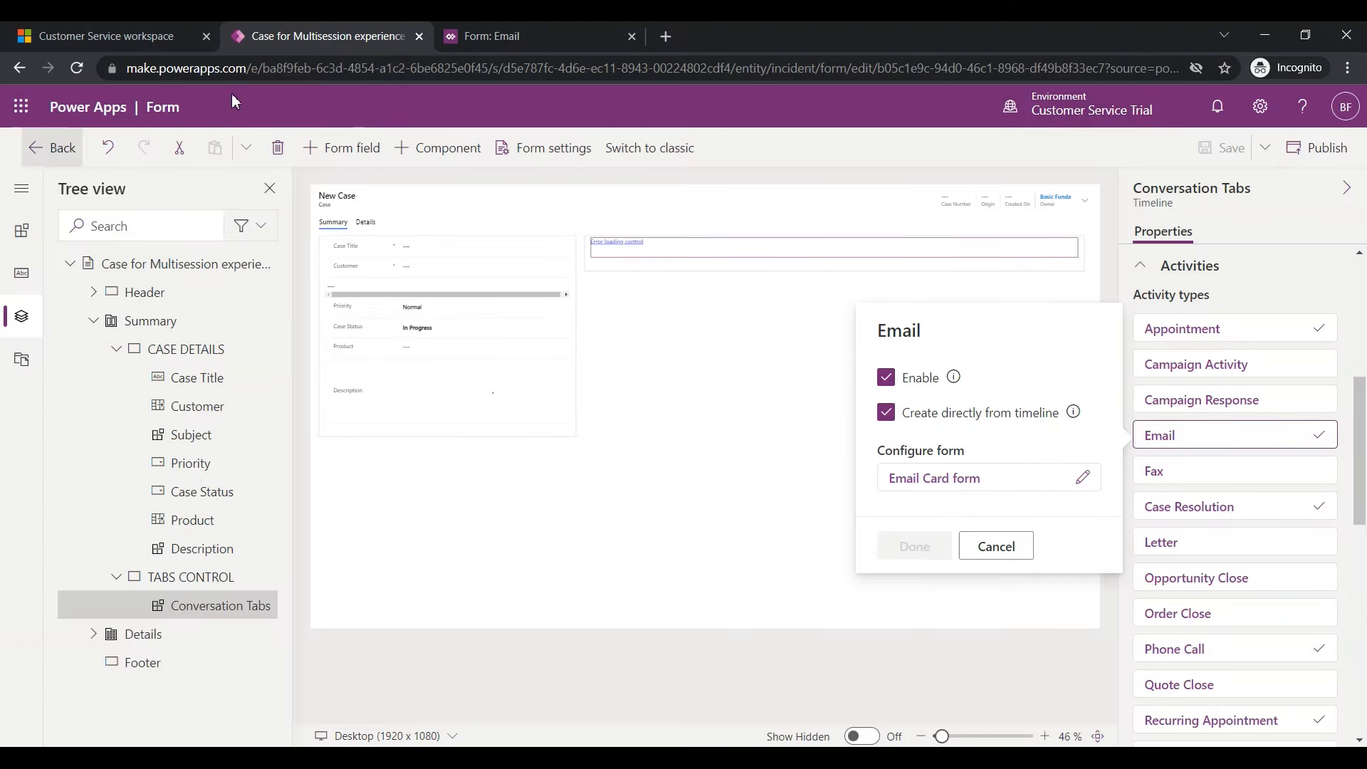
# Reload the form designer, select Conversation Tabs under TABS CONTROL, and open the Email activity's Email Card form configuration
pyautogui.click(76, 68)
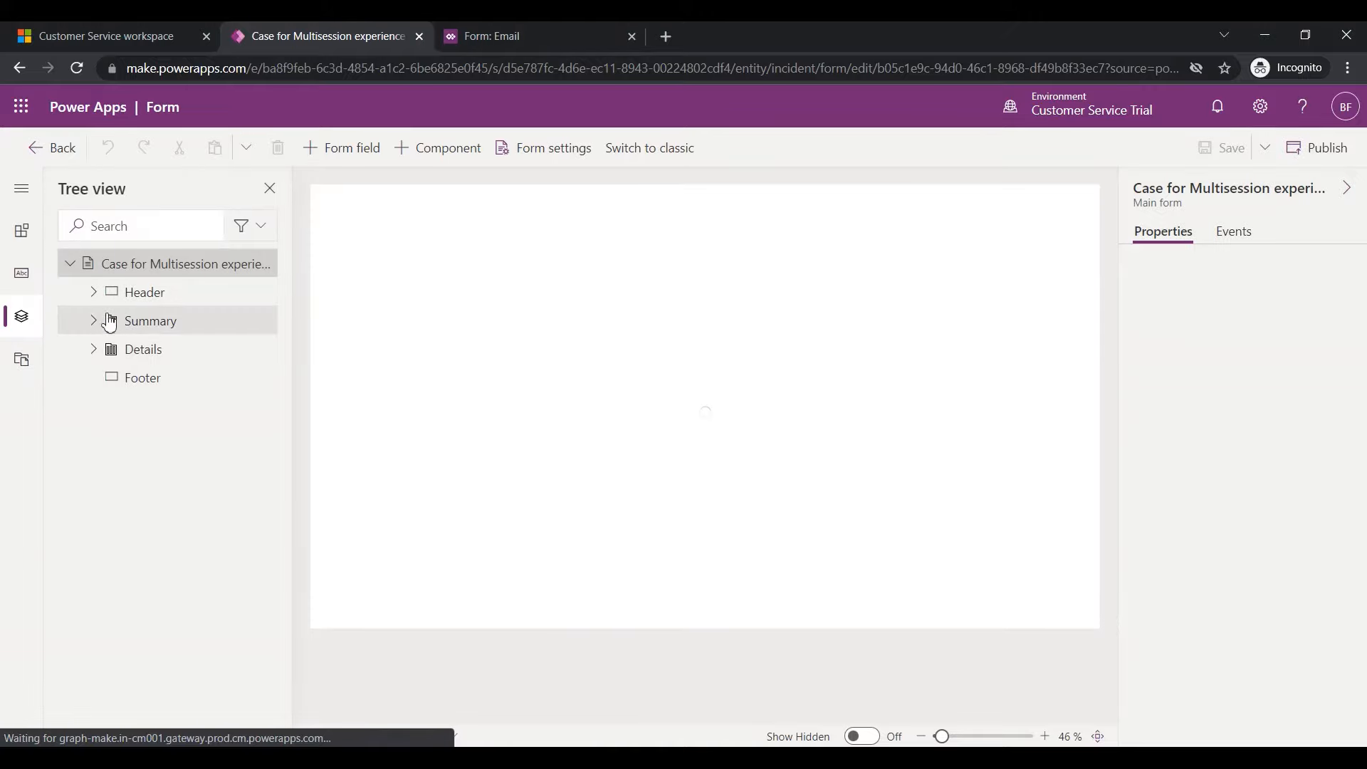
pyautogui.click(110, 323)
pyautogui.click(117, 379)
pyautogui.click(191, 407)
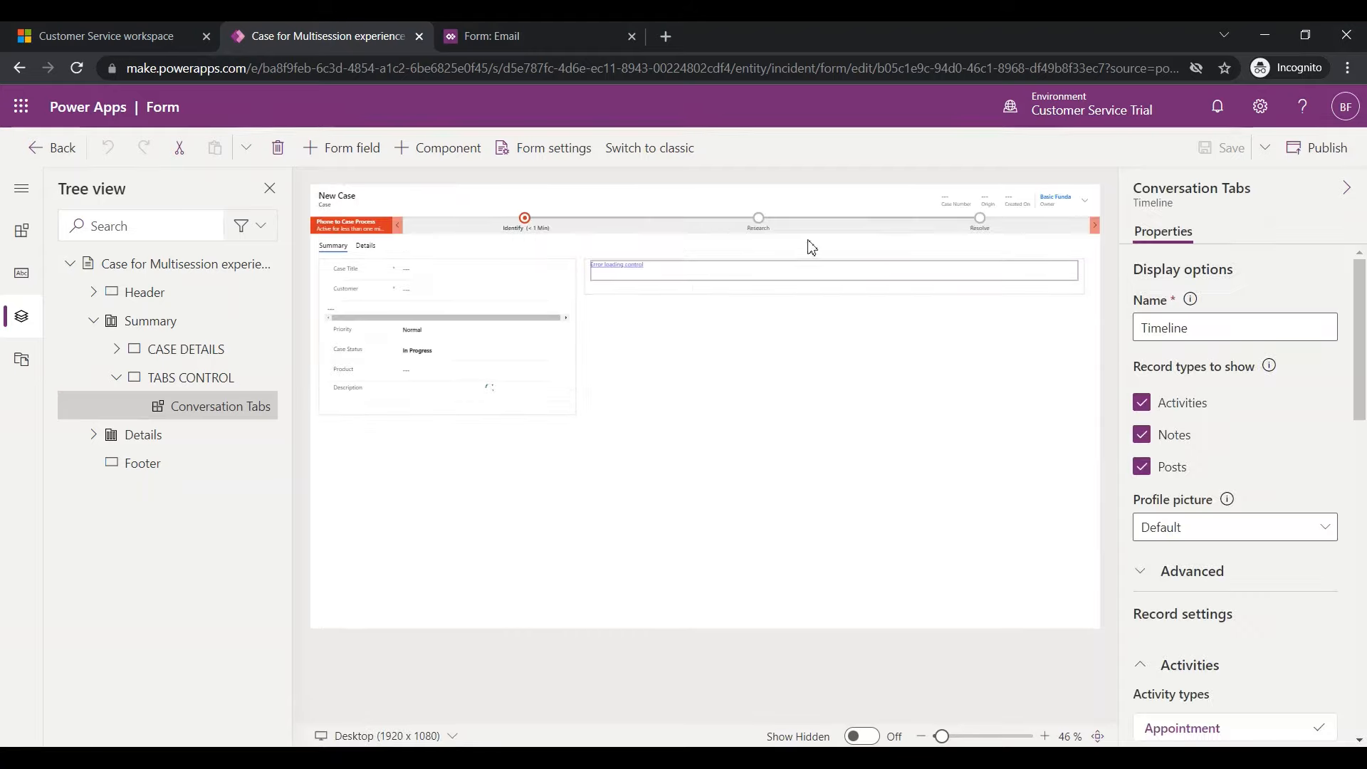
pyautogui.scroll(-1, 1208, 608)
pyautogui.scroll(-3, 1209, 607)
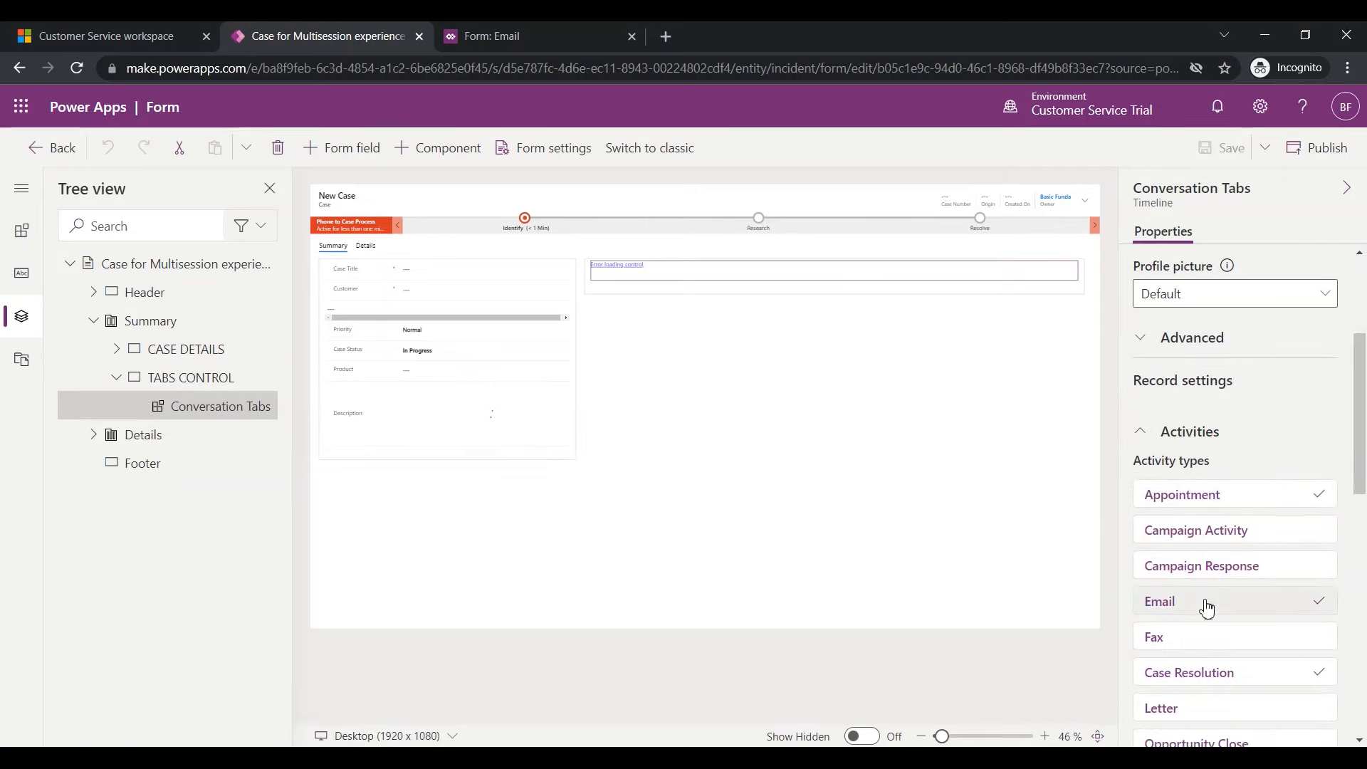
pyautogui.click(1205, 604)
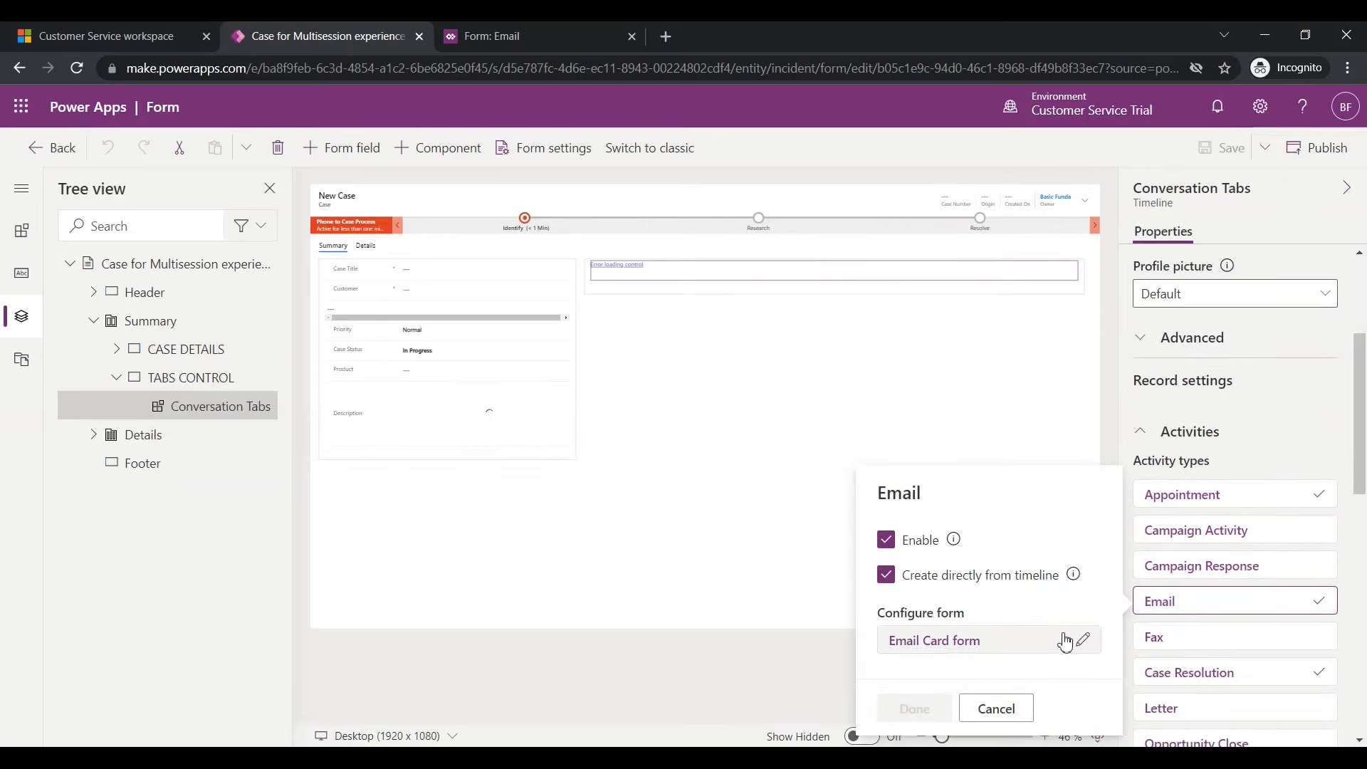
pyautogui.click(1080, 642)
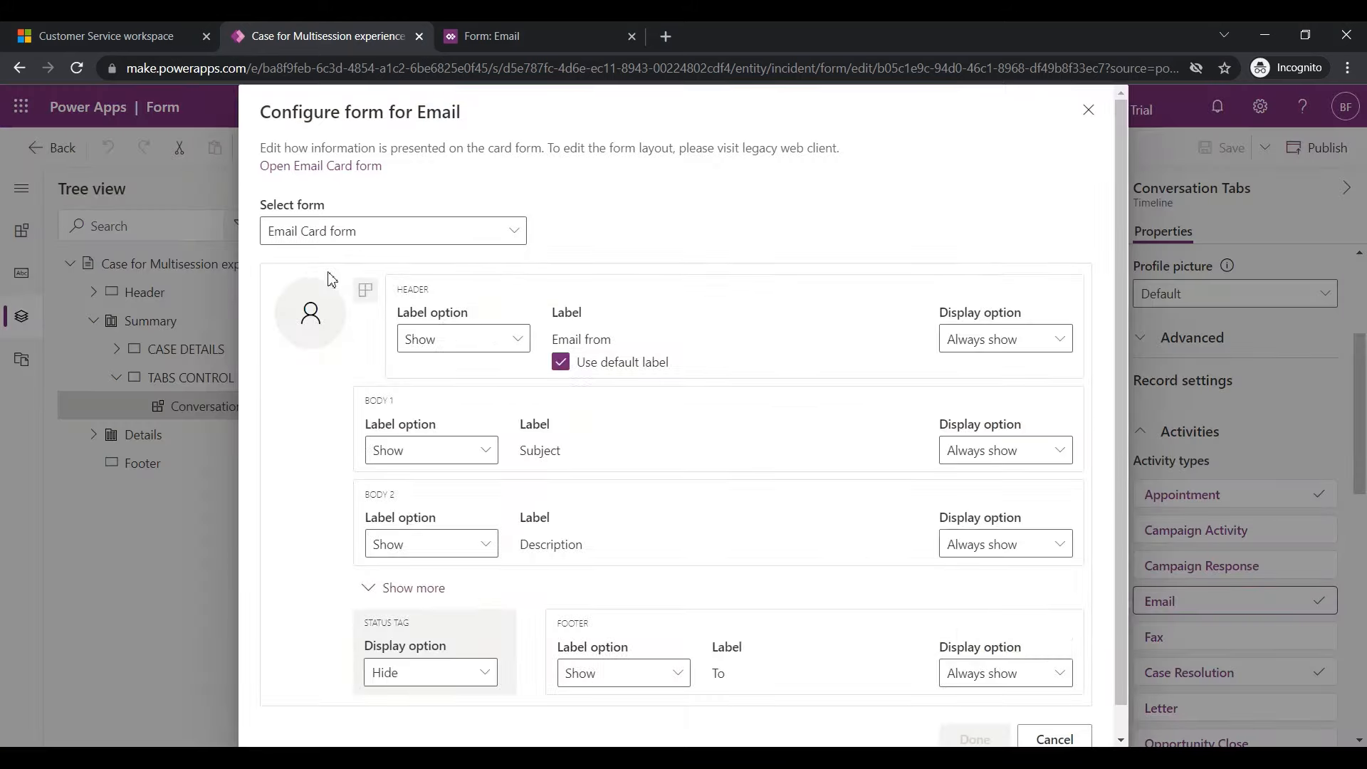
# Compare the header field in the Email configuration with the Email Card layout, then show and review the additional body fields
pyautogui.scroll(-1, 608, 308)
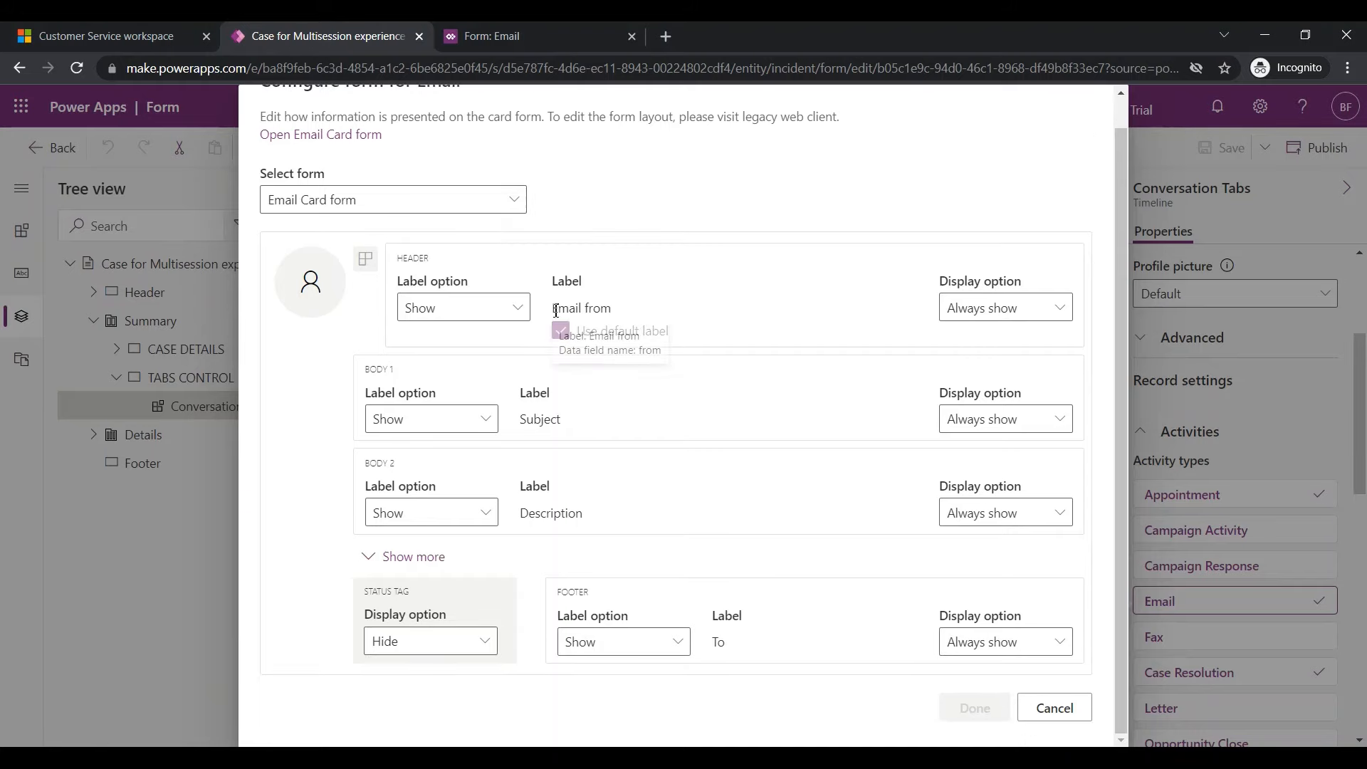
pyautogui.click(516, 34)
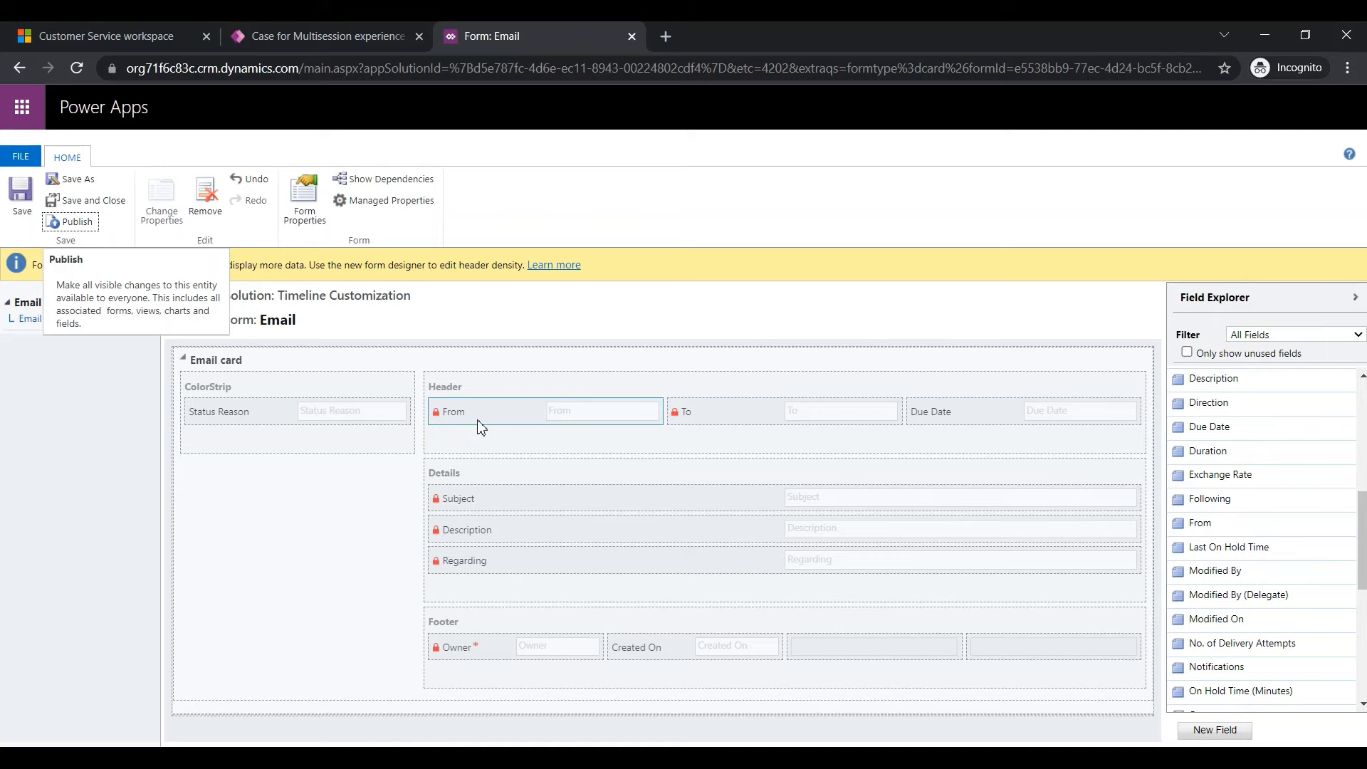
pyautogui.click(281, 40)
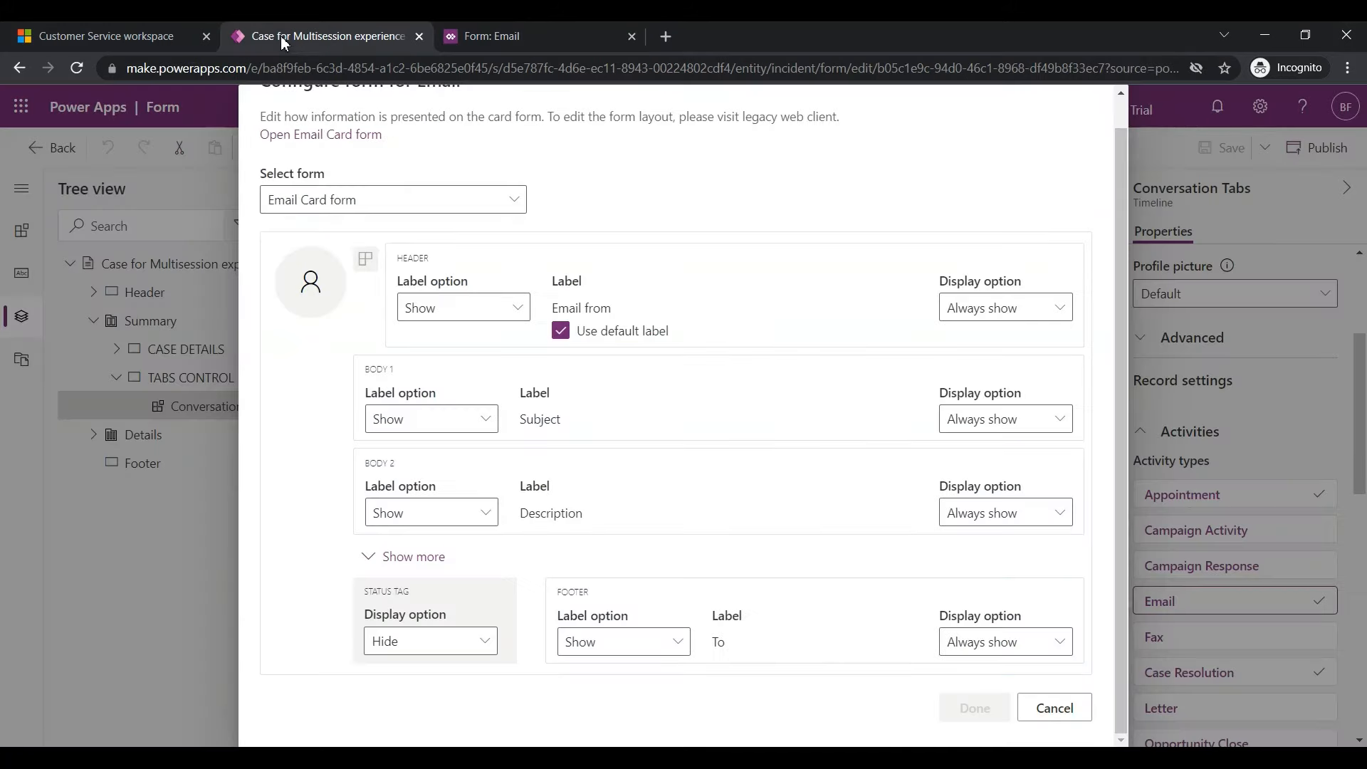
pyautogui.scroll(1, 410, 309)
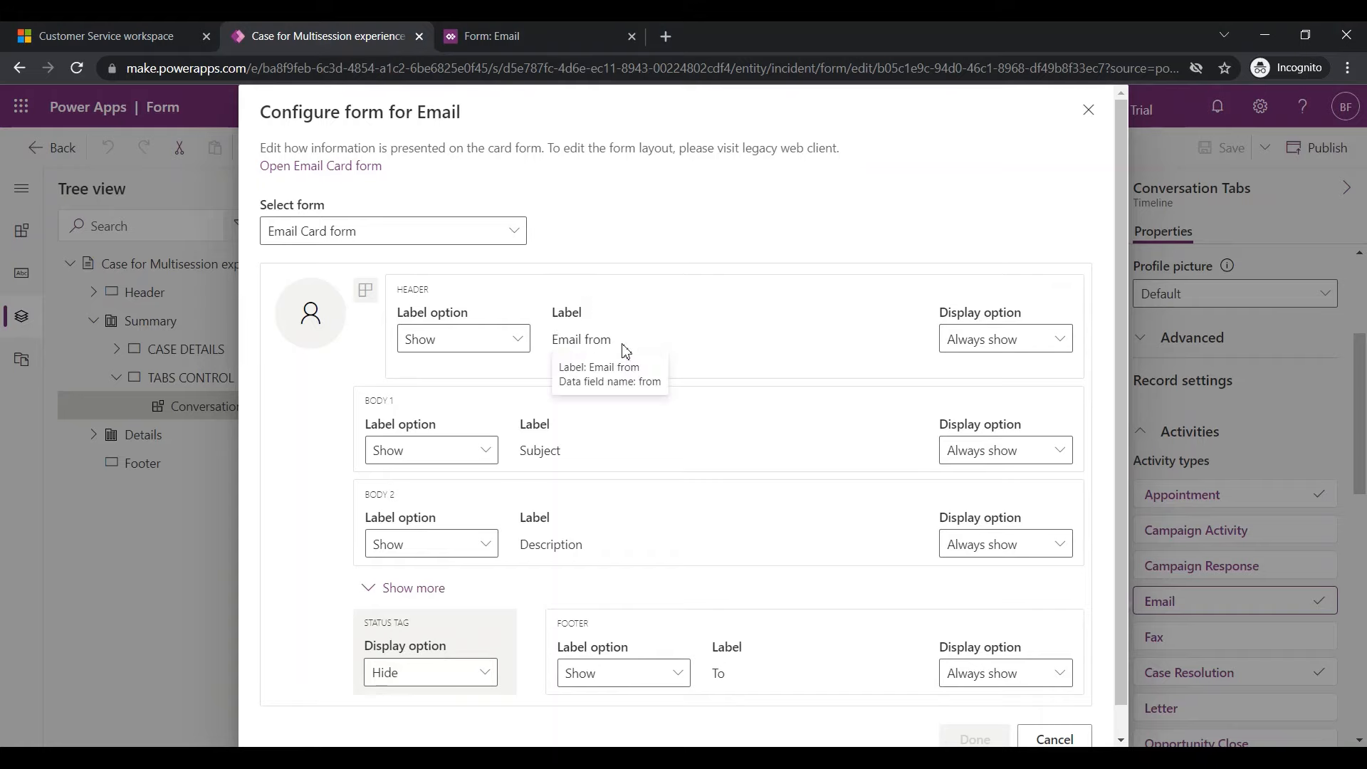
pyautogui.click(388, 588)
pyautogui.scroll(-1, 498, 452)
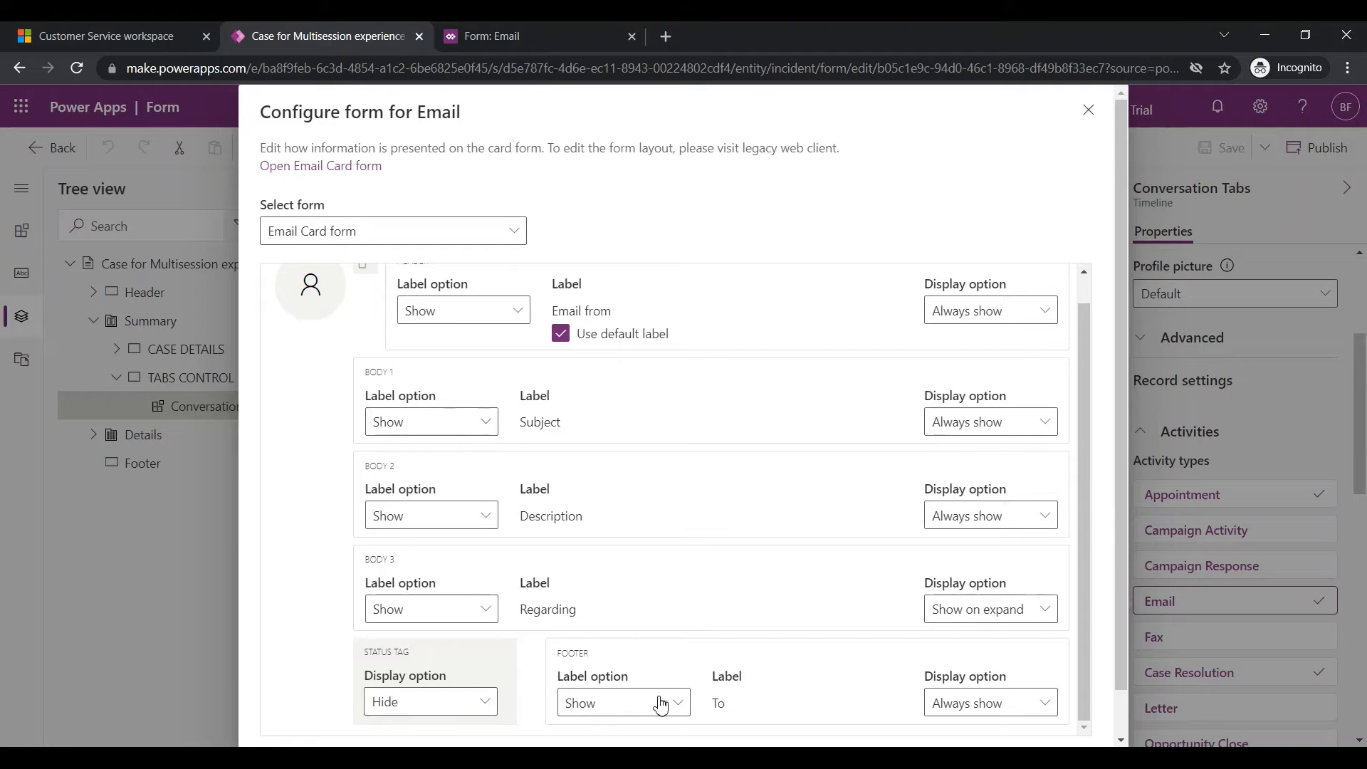
pyautogui.scroll(1, 649, 472)
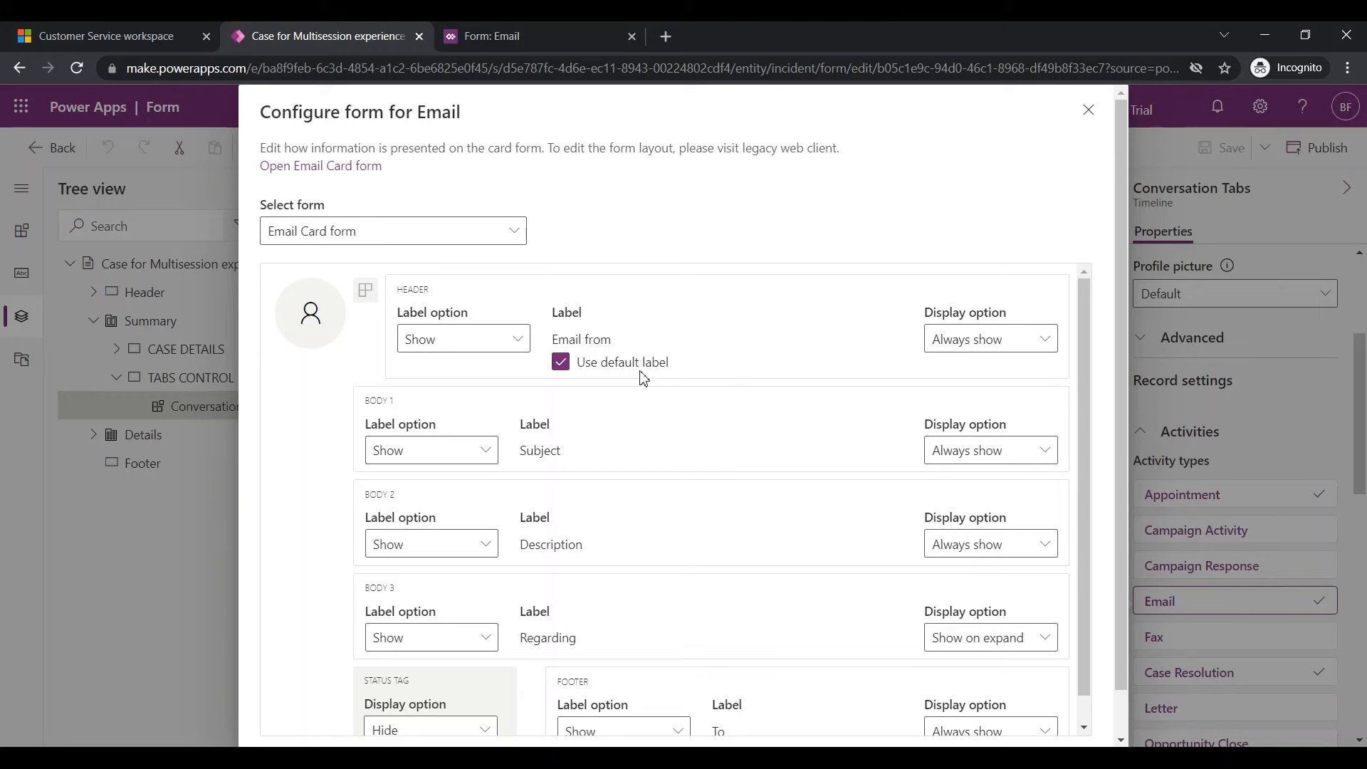
# Compare the header field on the Email Card form with the Email form configuration, then close the configuration
pyautogui.click(528, 21)
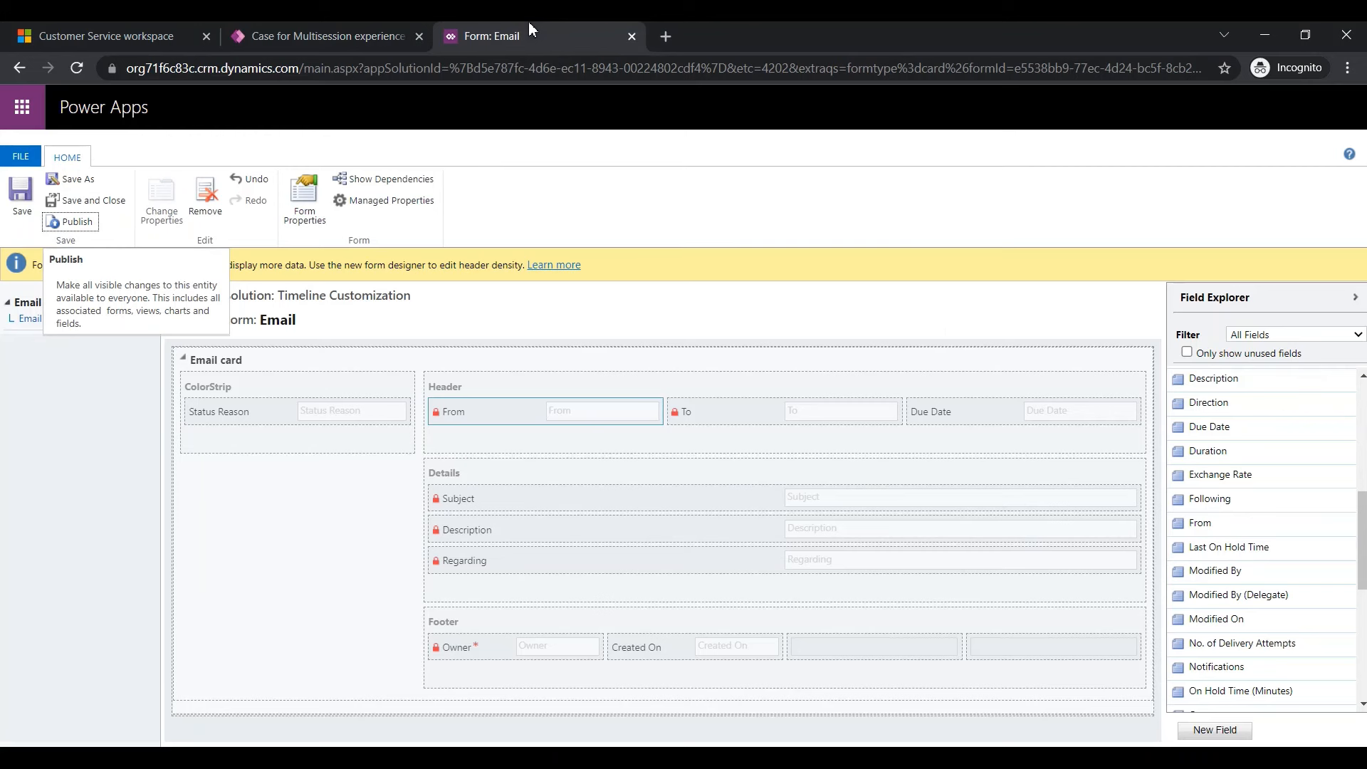
pyautogui.click(360, 30)
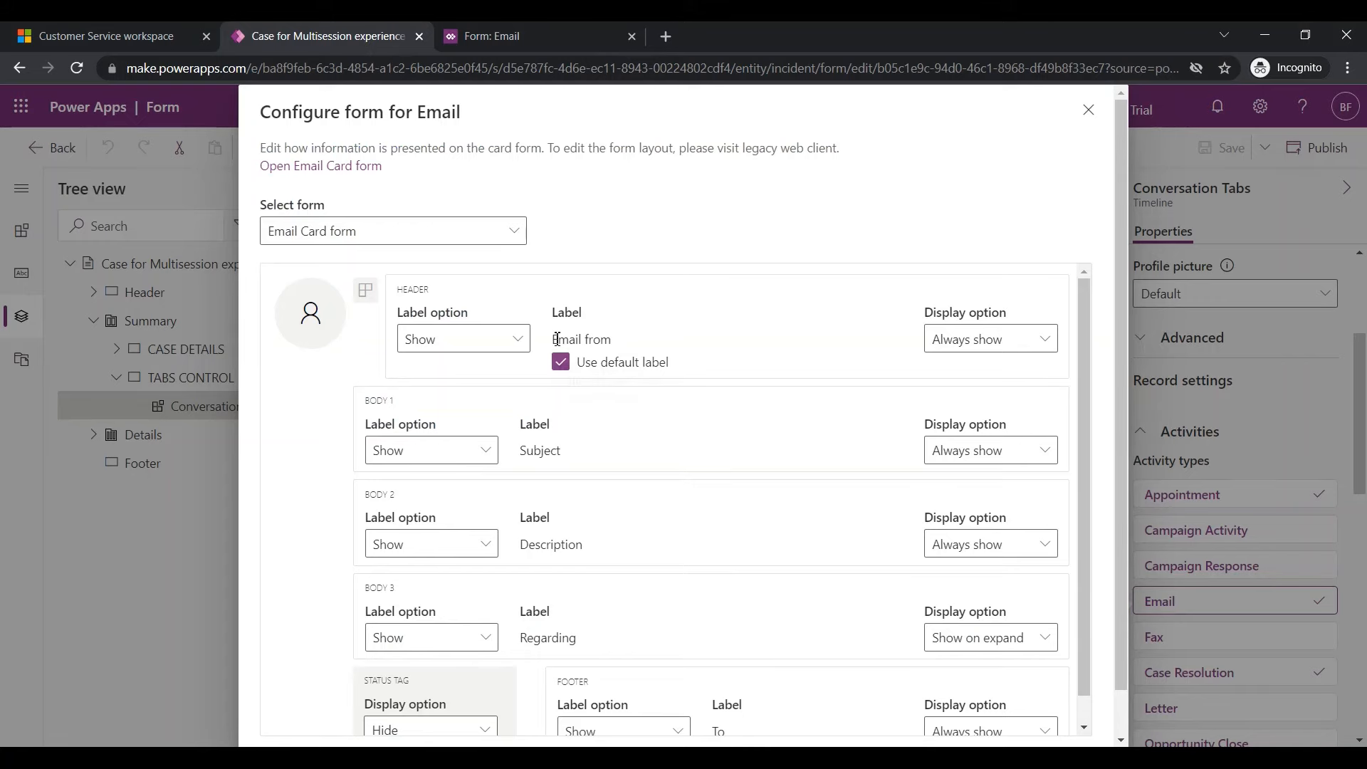
pyautogui.moveTo(554, 339); pyautogui.dragTo(611, 343)
pyautogui.press('Escape')
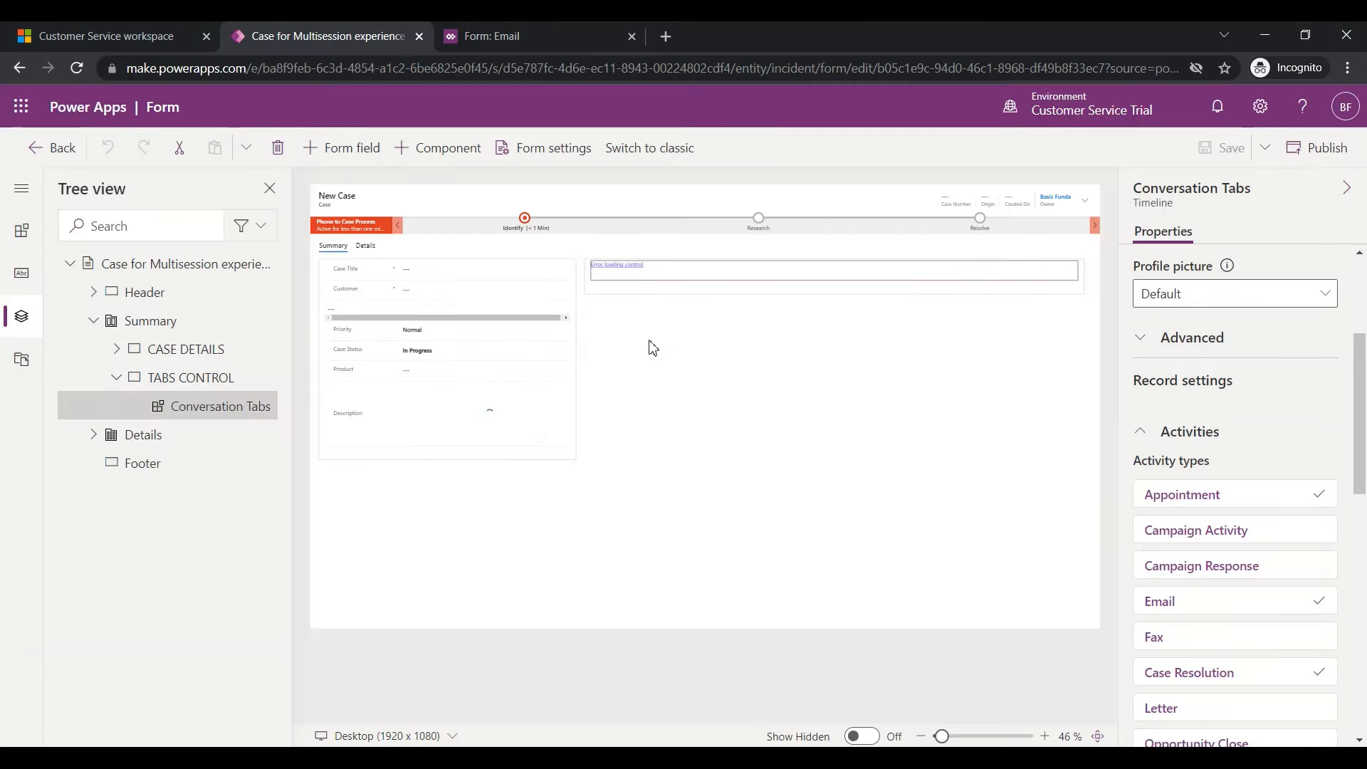
# Reopen the Email Card form configuration, toggle the header's default label off and back on, and compare it with the Email Card form layout
pyautogui.click(1165, 601)
pyautogui.click(1076, 645)
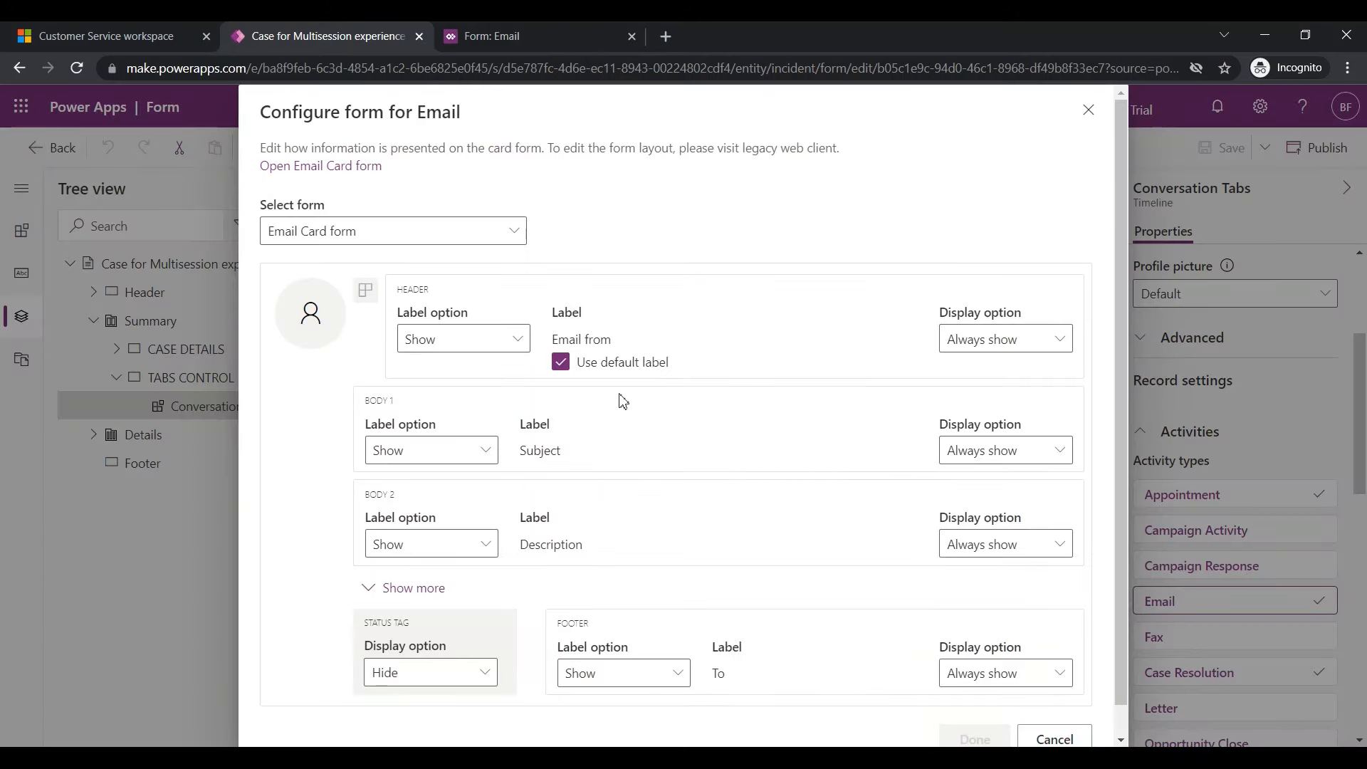
pyautogui.click(561, 363)
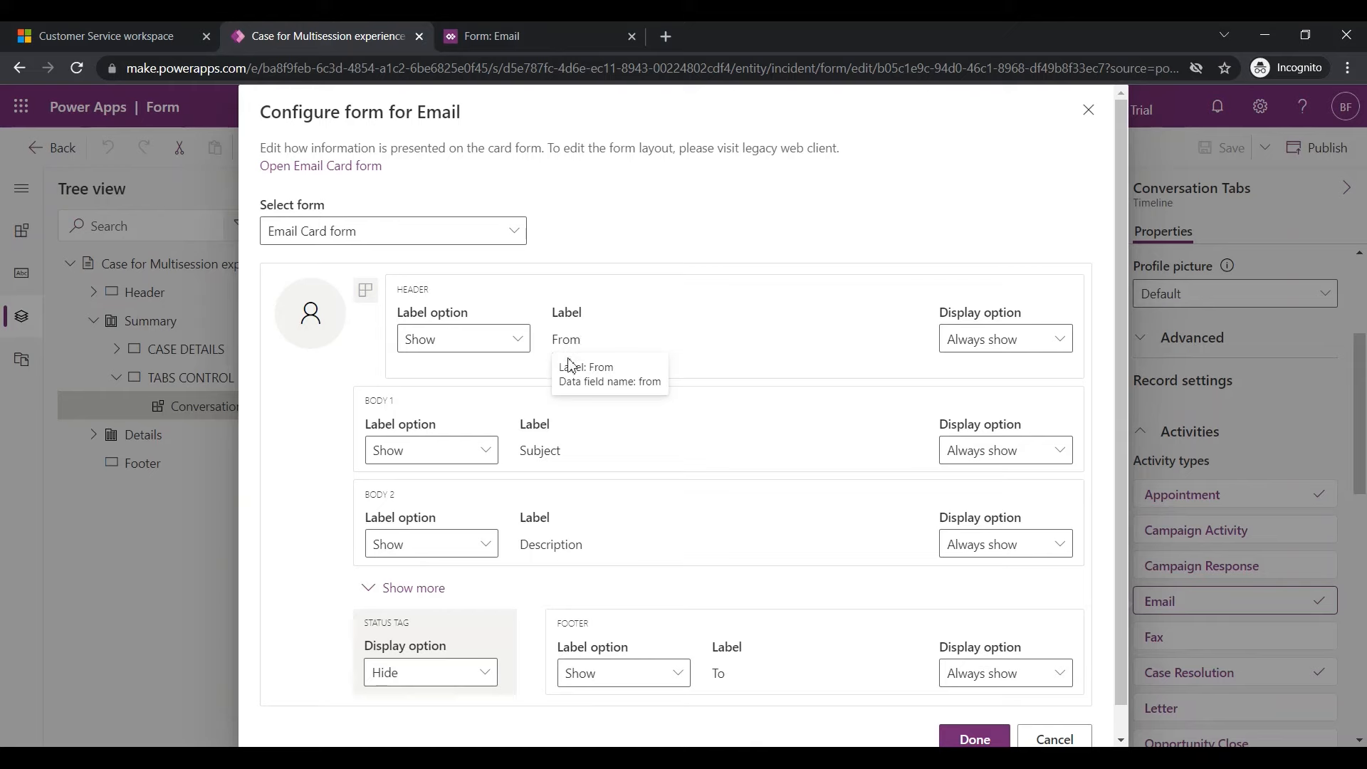
pyautogui.click(561, 364)
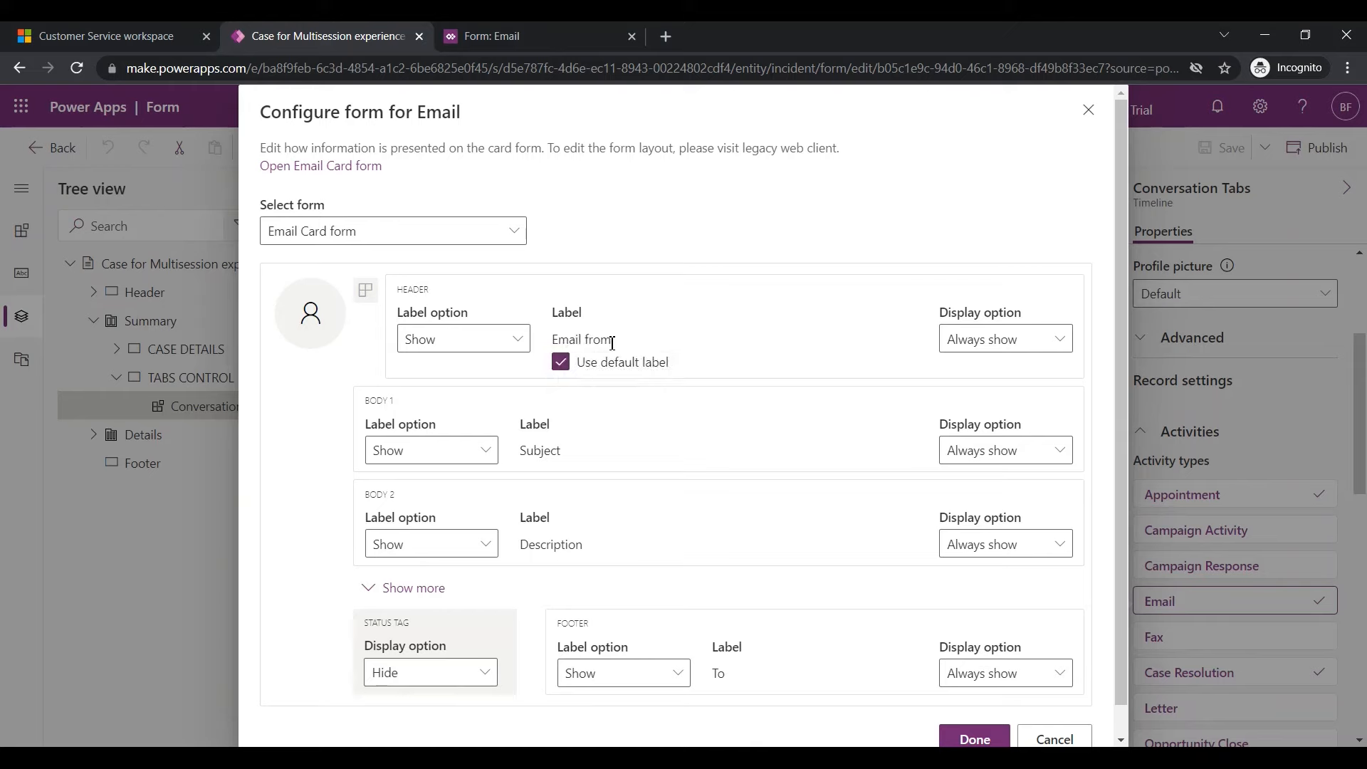
pyautogui.click(488, 43)
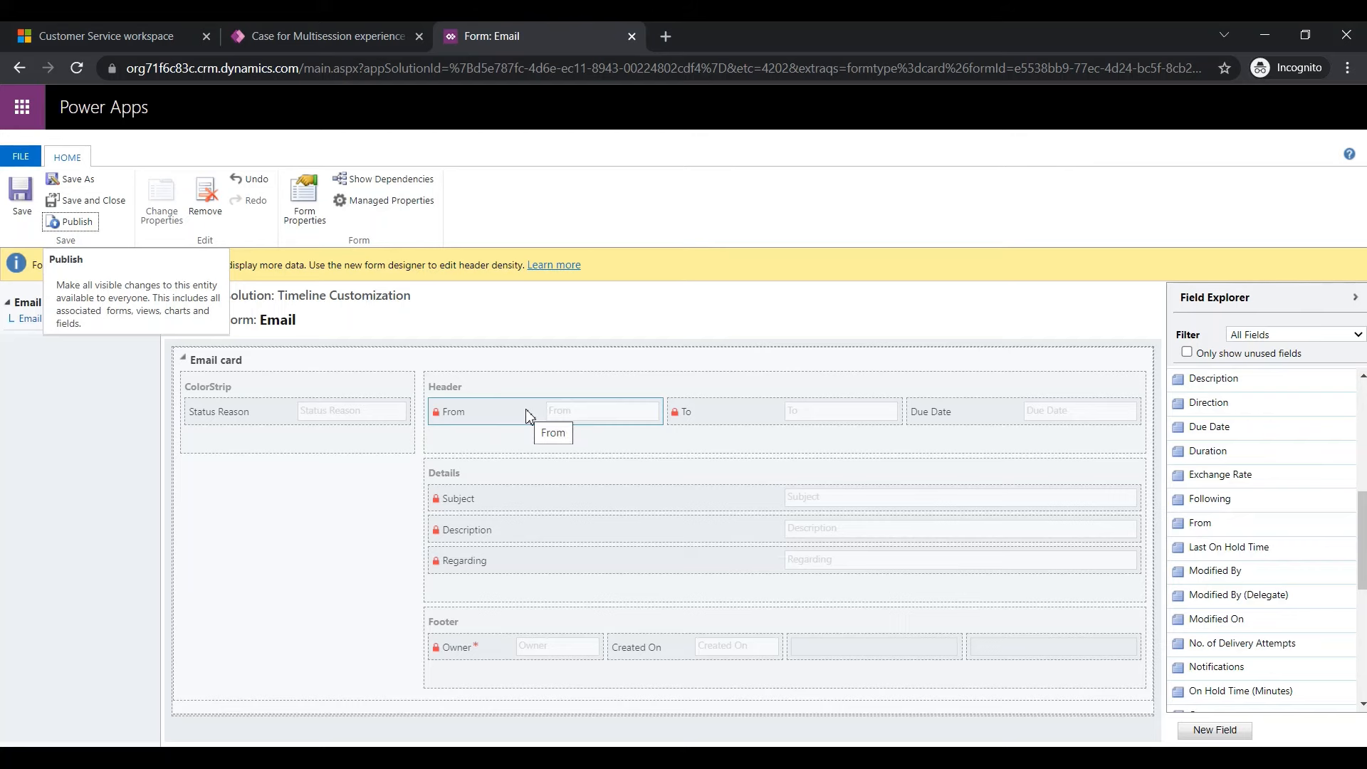
pyautogui.click(245, 37)
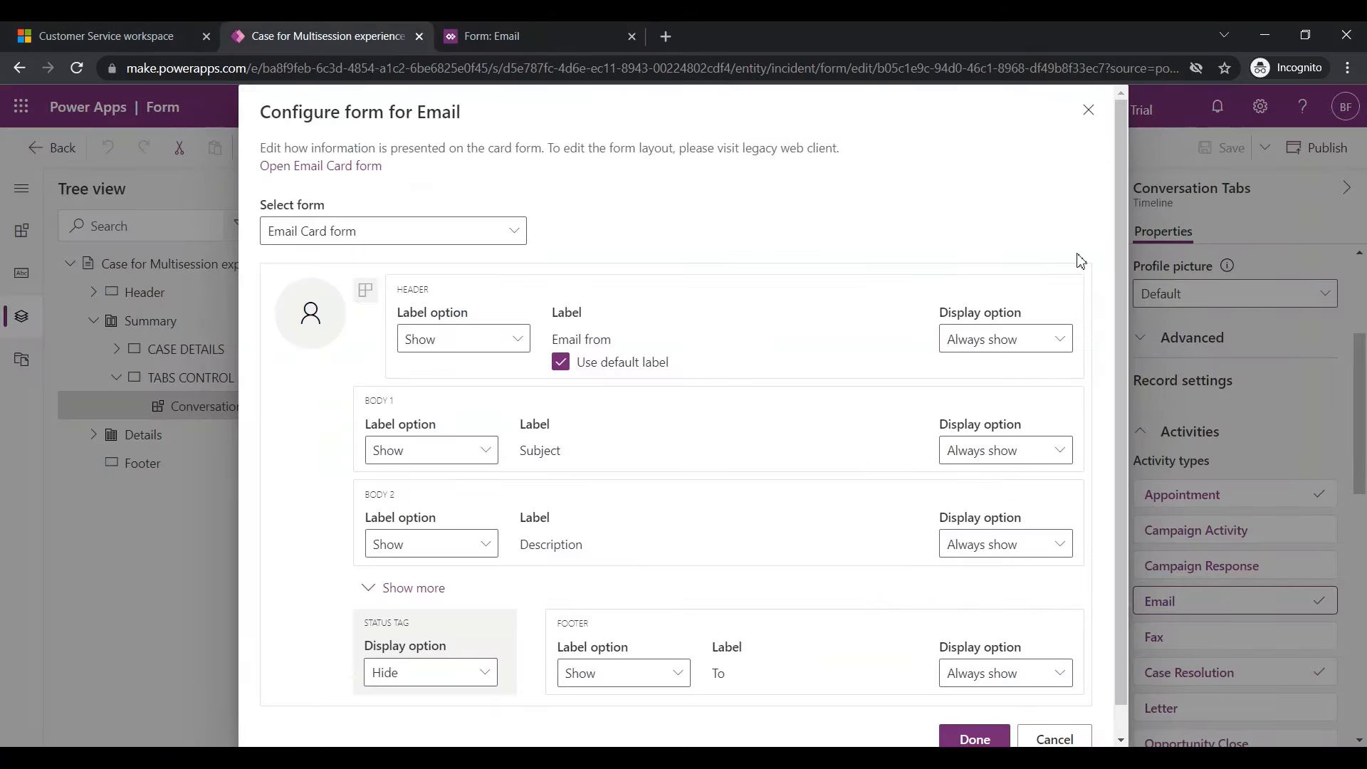
# Accept the Email activity's form configuration and publish the case form
pyautogui.scroll(-1, 992, 442)
pyautogui.click(971, 708)
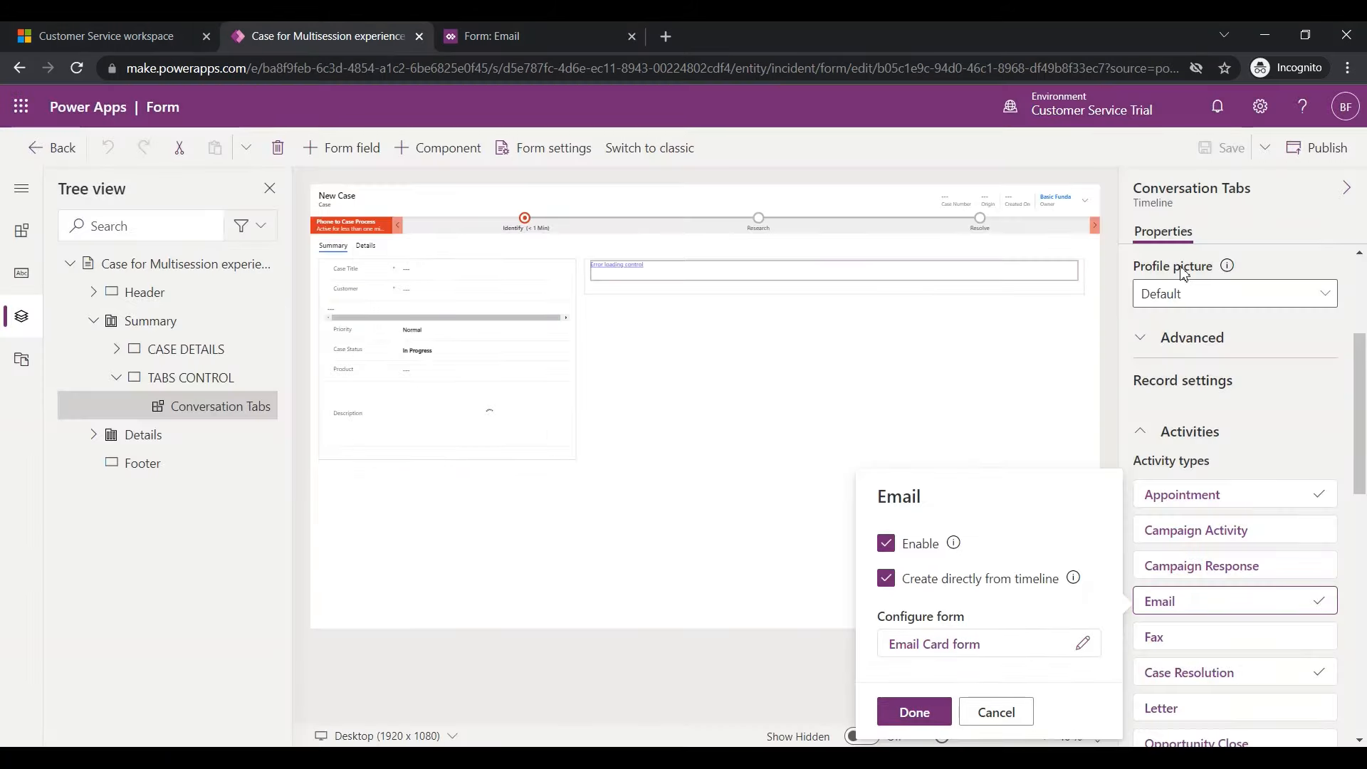
pyautogui.click(916, 714)
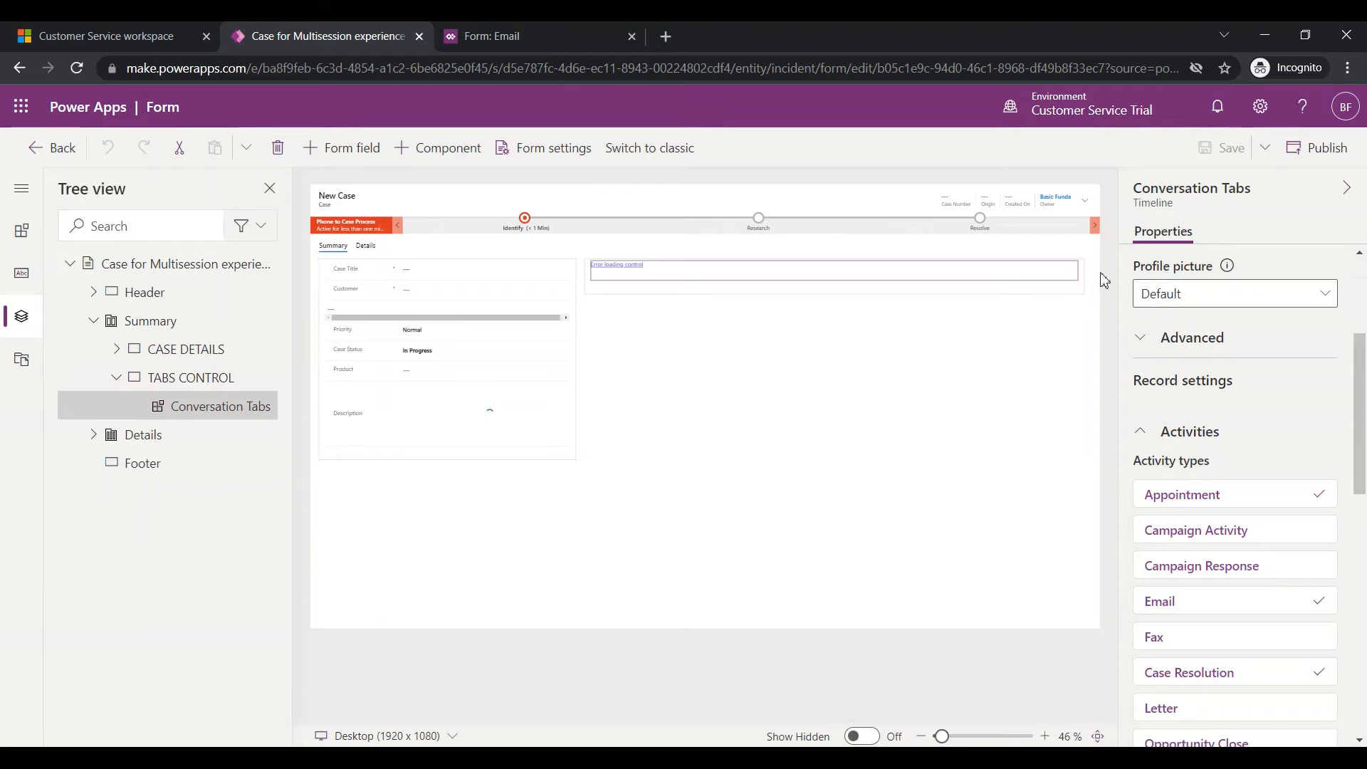
pyautogui.click(1310, 152)
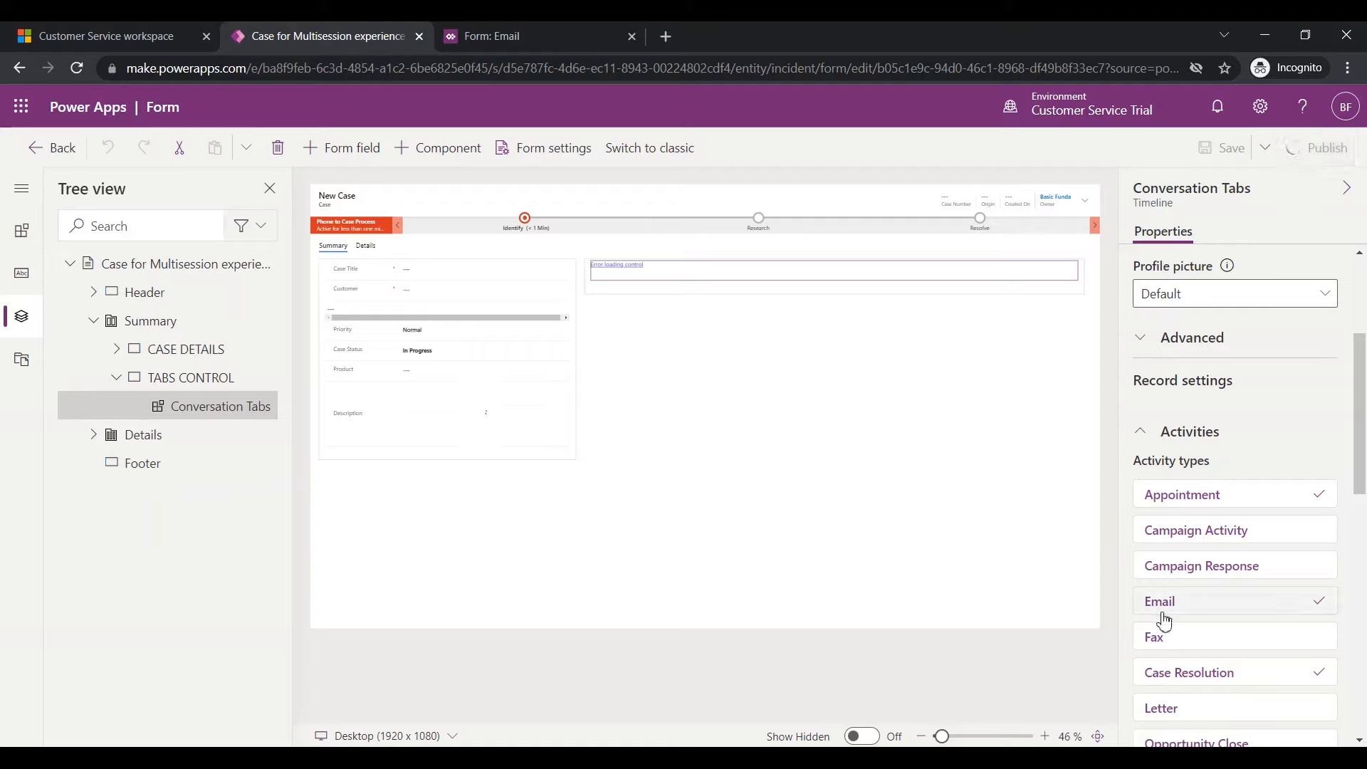
# Expand the timeline's Posts settings to check its sorting and form options, then collapse them
pyautogui.scroll(-2, 1211, 676)
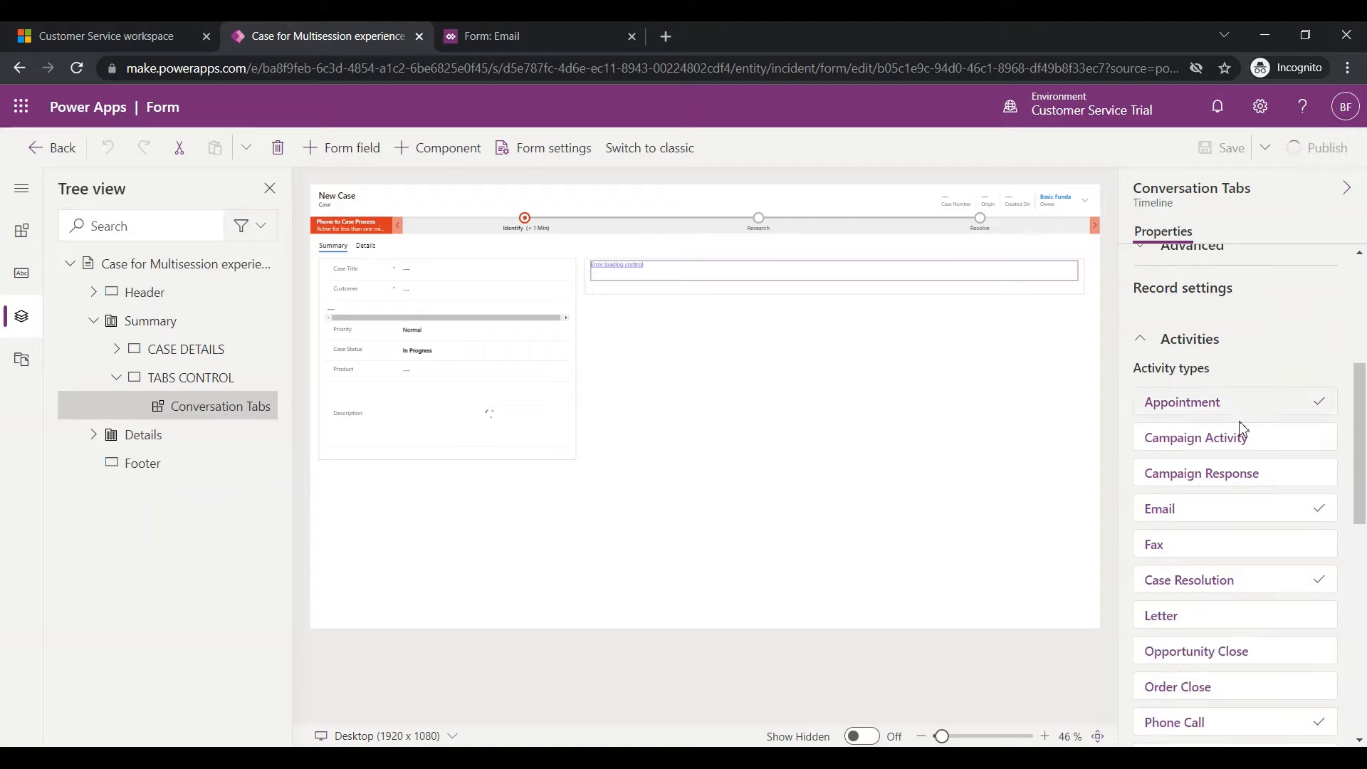
pyautogui.scroll(-2, 1243, 657)
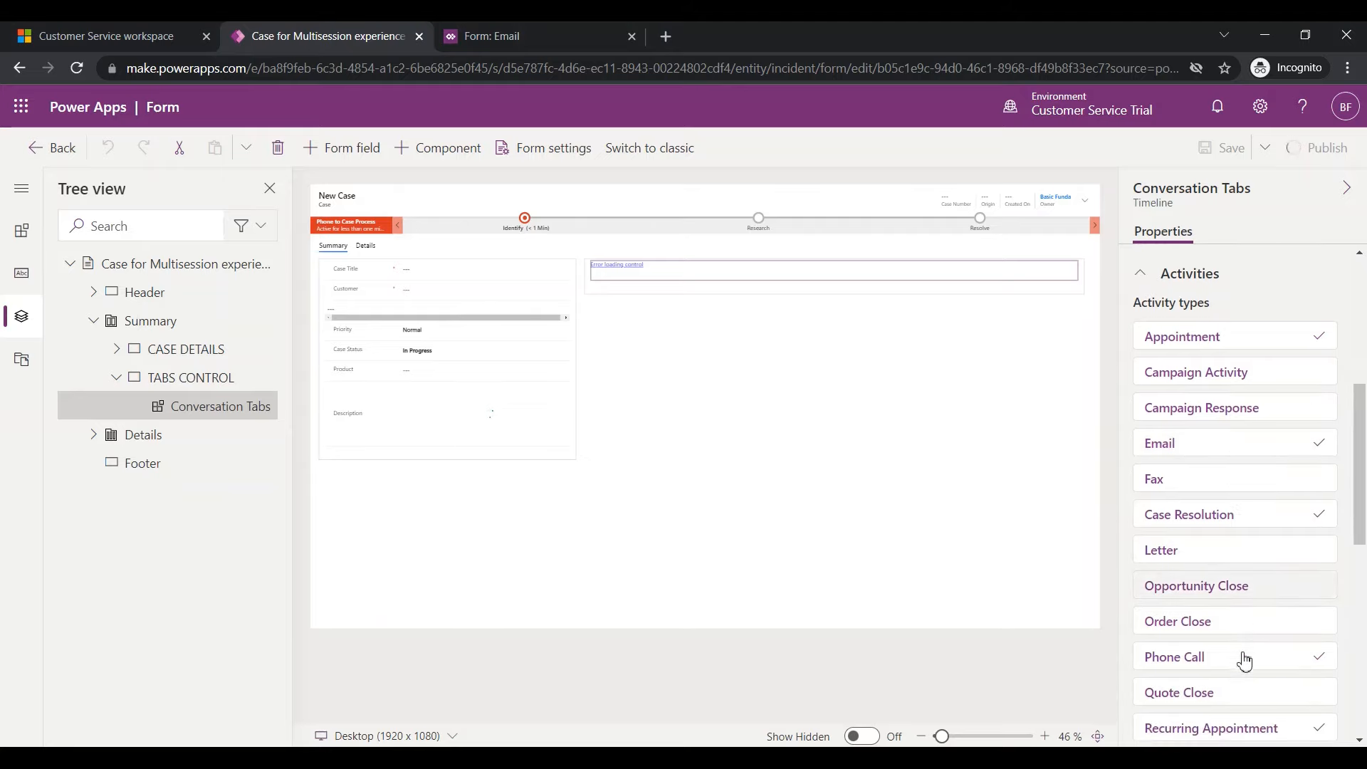
pyautogui.scroll(-8, 1245, 661)
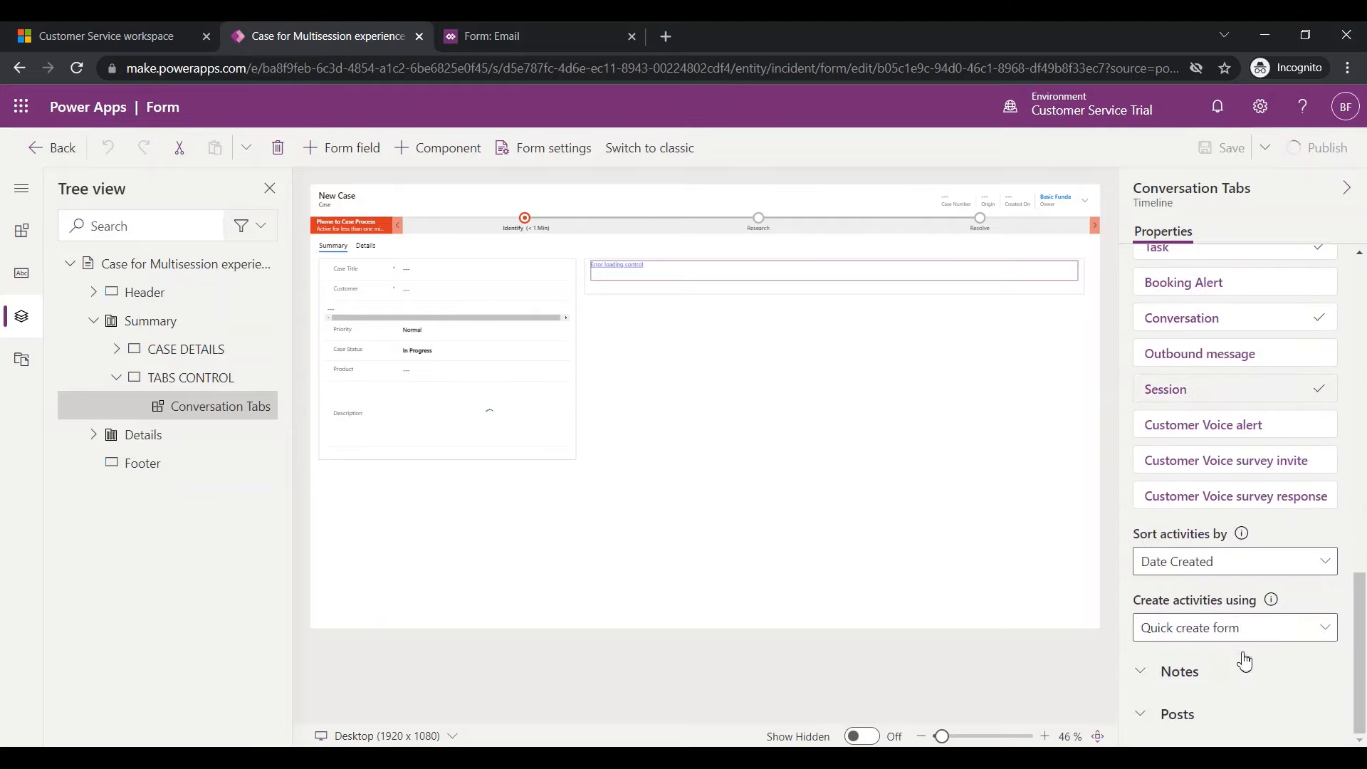
pyautogui.click(1142, 714)
pyautogui.scroll(-2, 1146, 716)
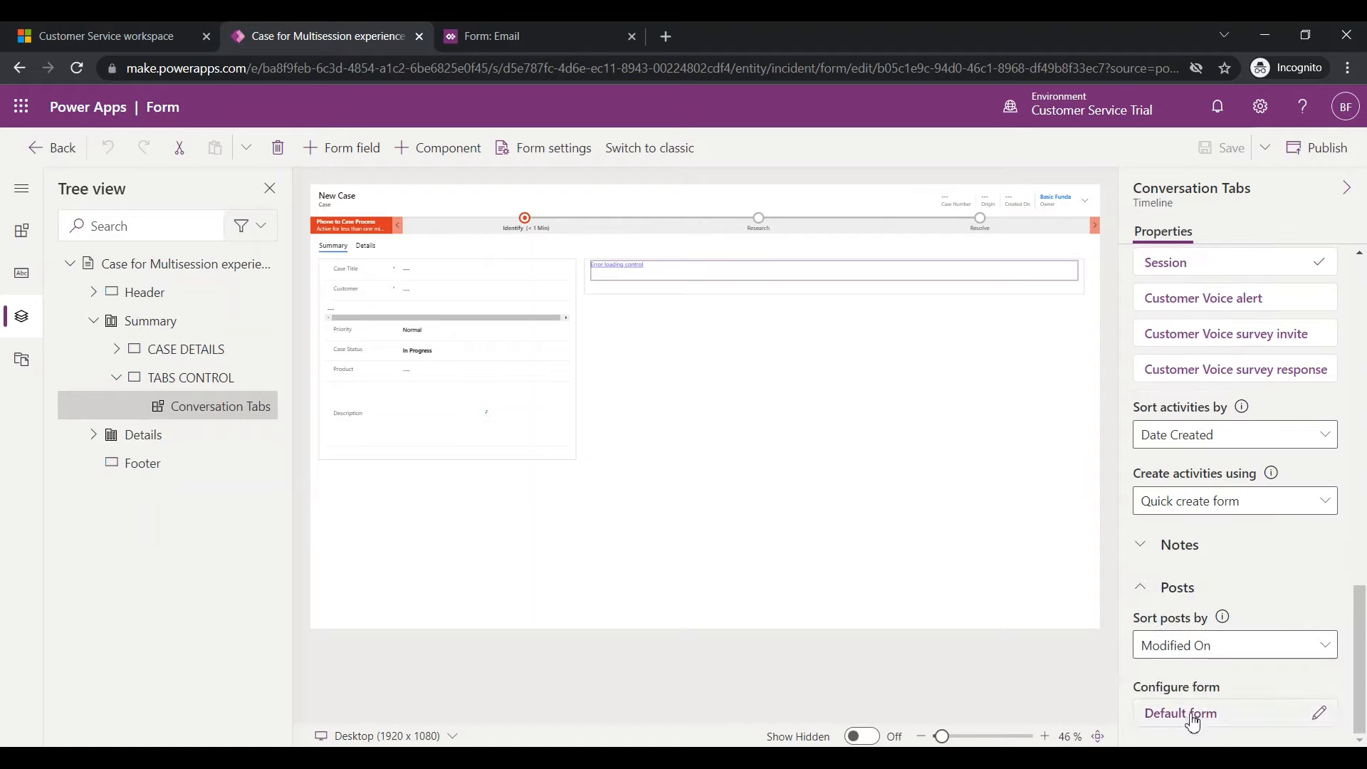
pyautogui.click(1149, 597)
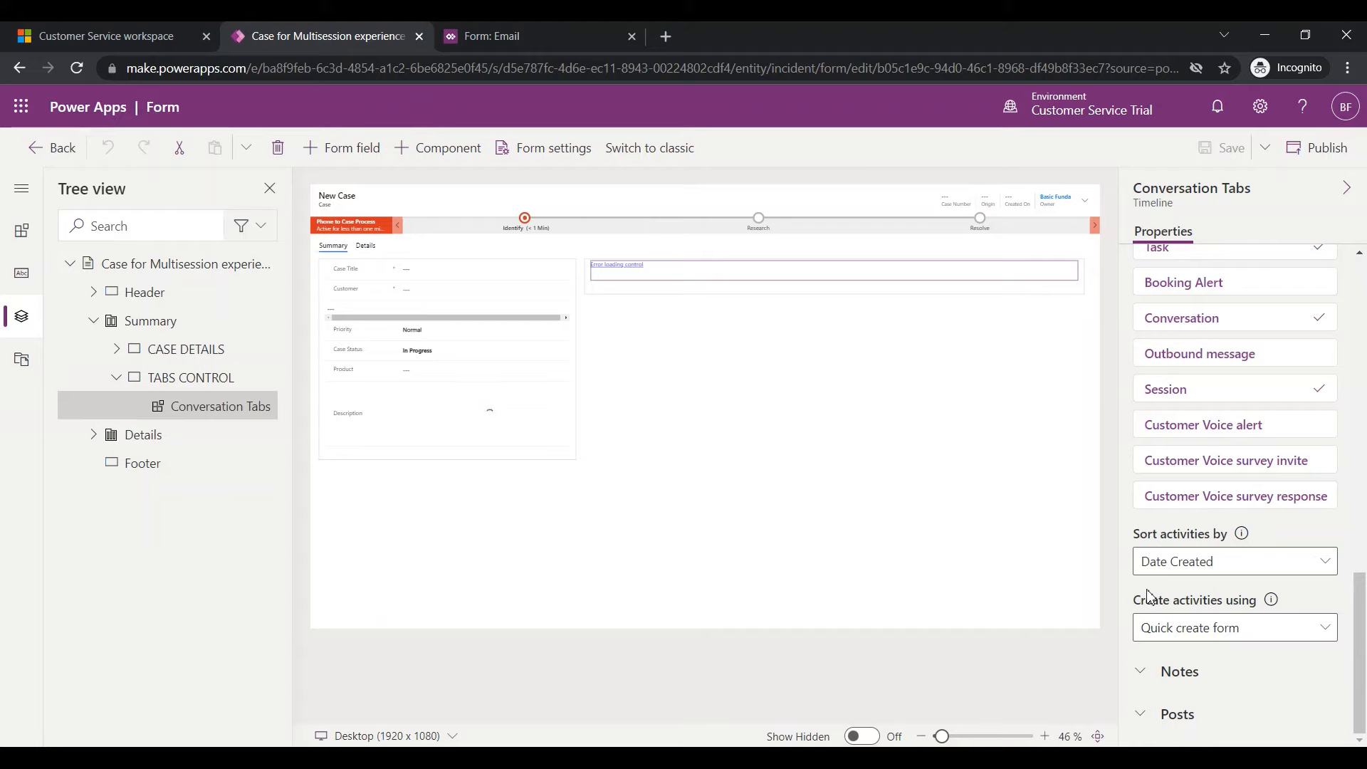
# Expand the timeline's Notes settings and review the label, data field and display options in its default form configuration
pyautogui.click(1145, 672)
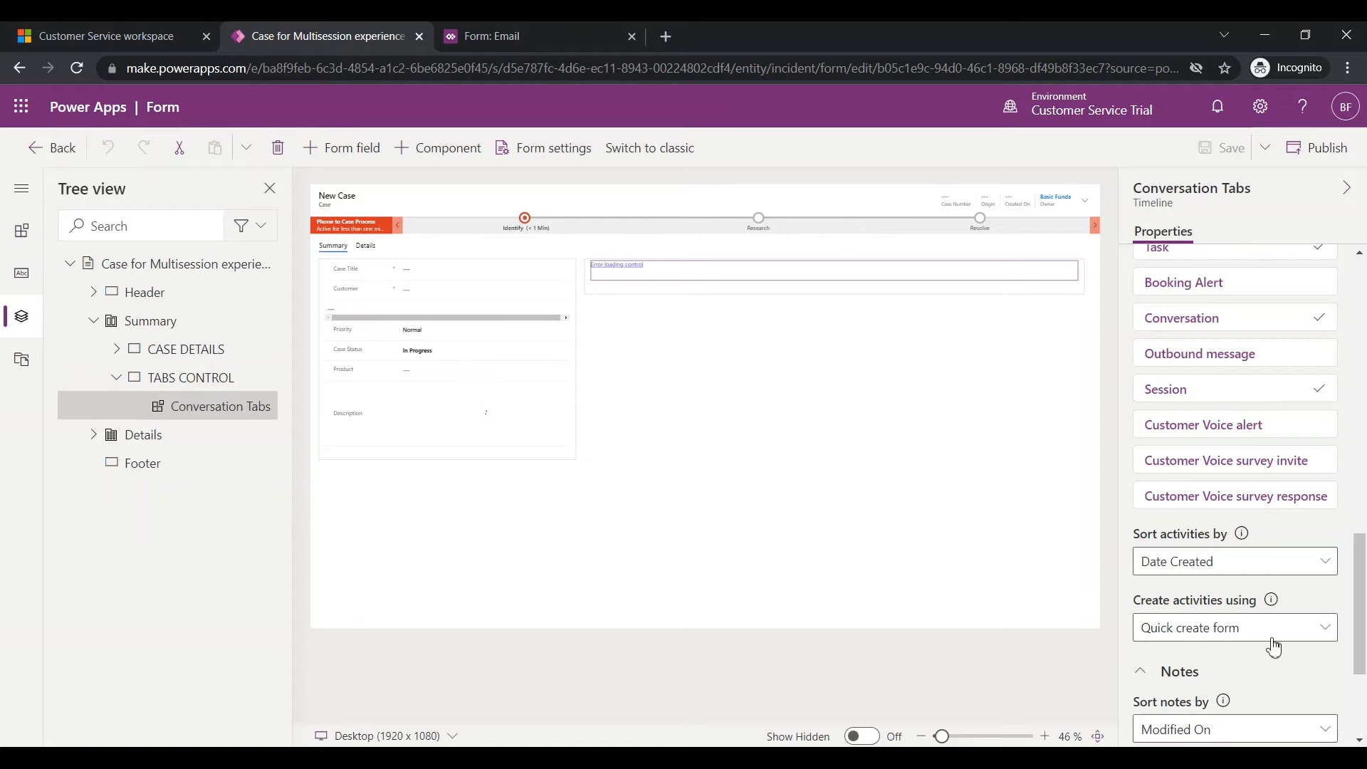
pyautogui.scroll(-3, 1274, 648)
pyautogui.click(1318, 671)
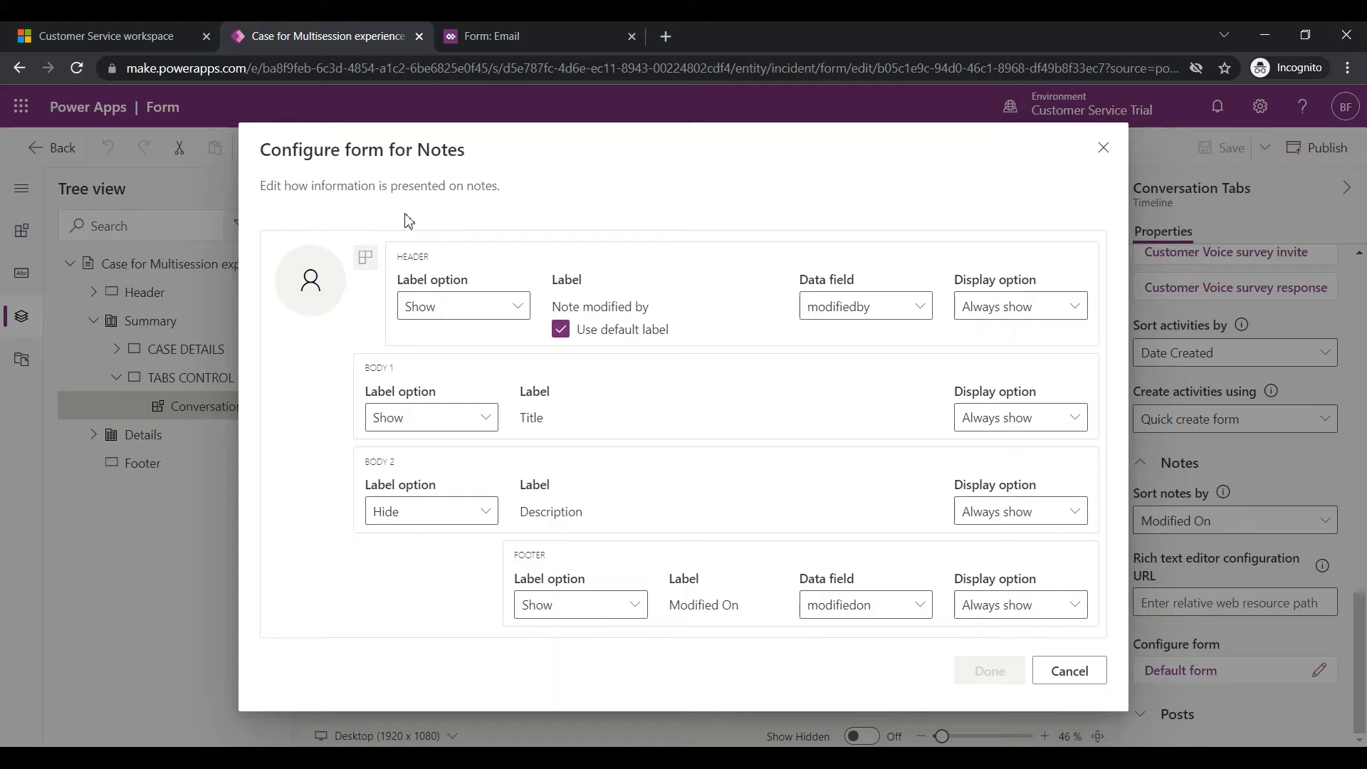
pyautogui.click(1104, 147)
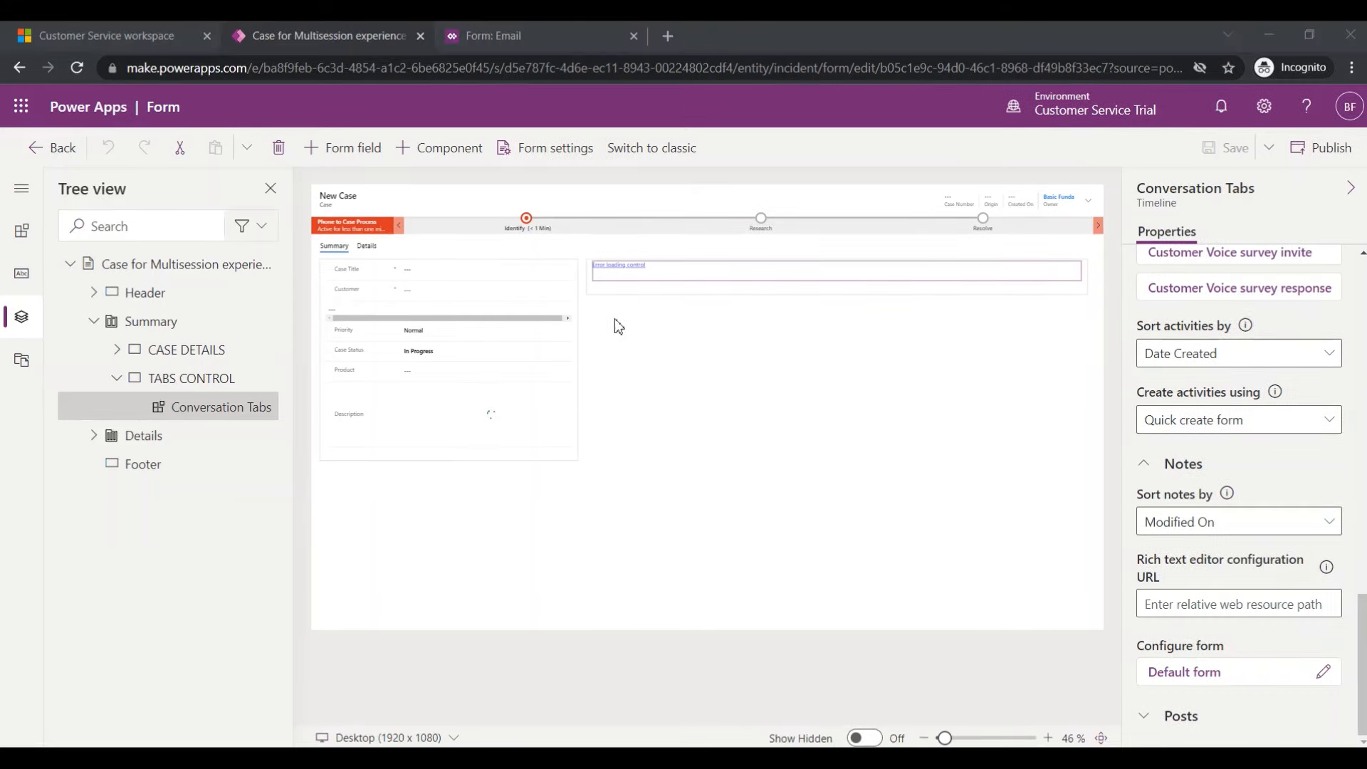
# Switch to Customer Service workspace, reload it, and open the My Active Cases list
pyautogui.click(168, 31)
pyautogui.click(245, 72)
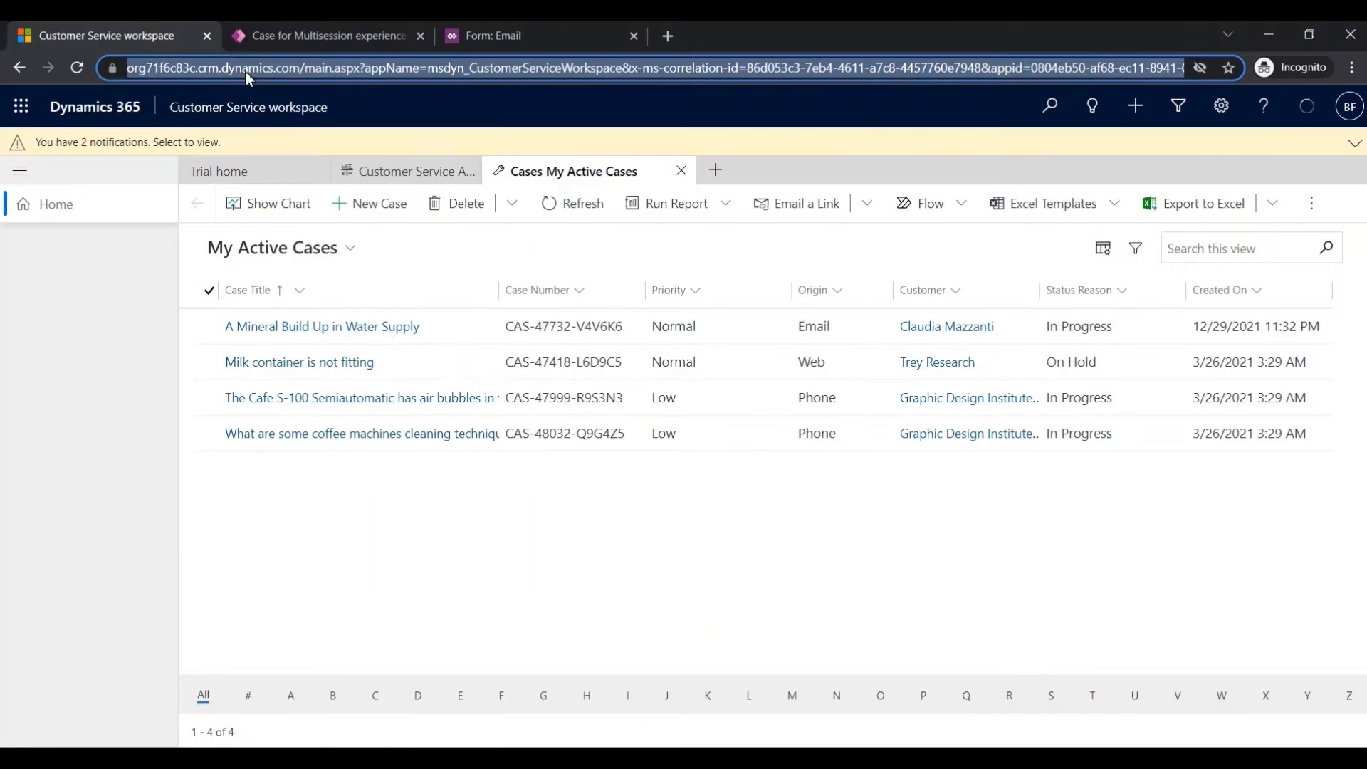
pyautogui.press('Return')
pyautogui.press('Return')
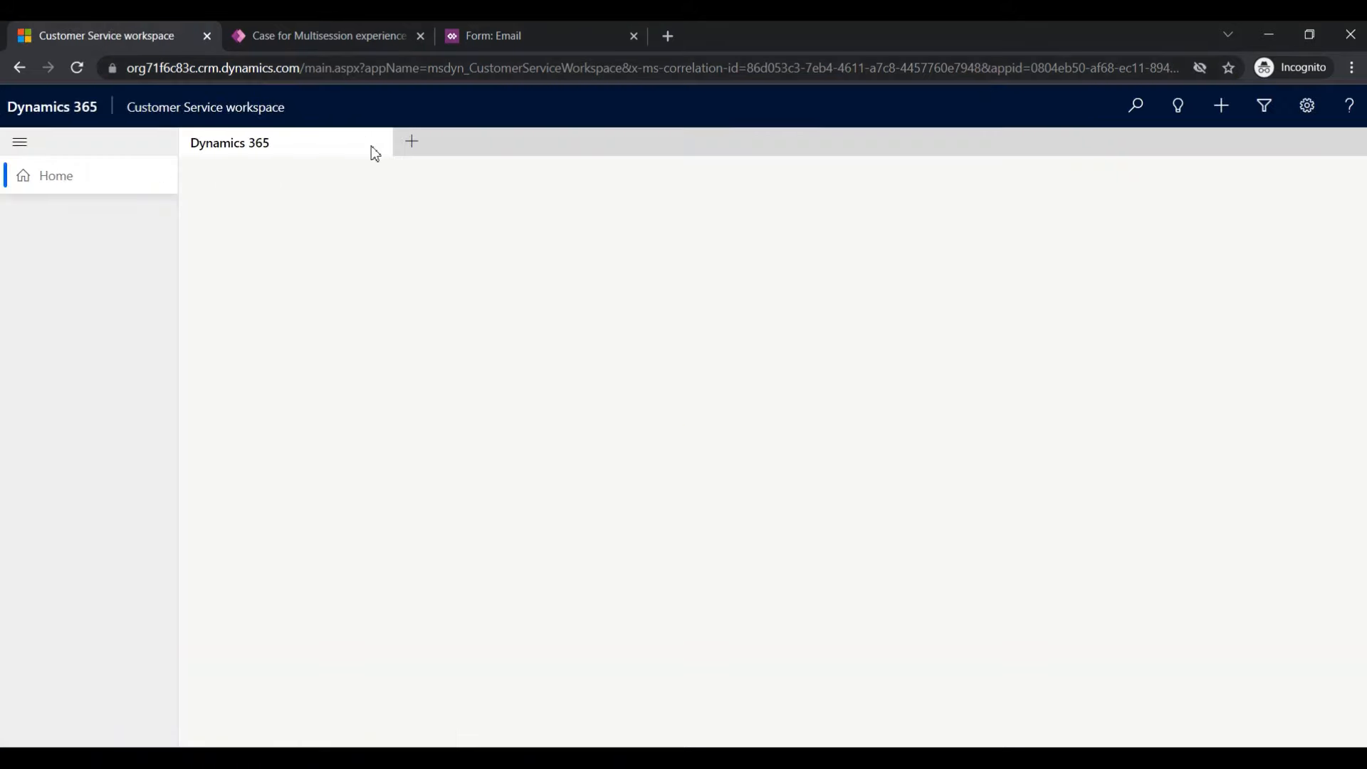
pyautogui.click(564, 172)
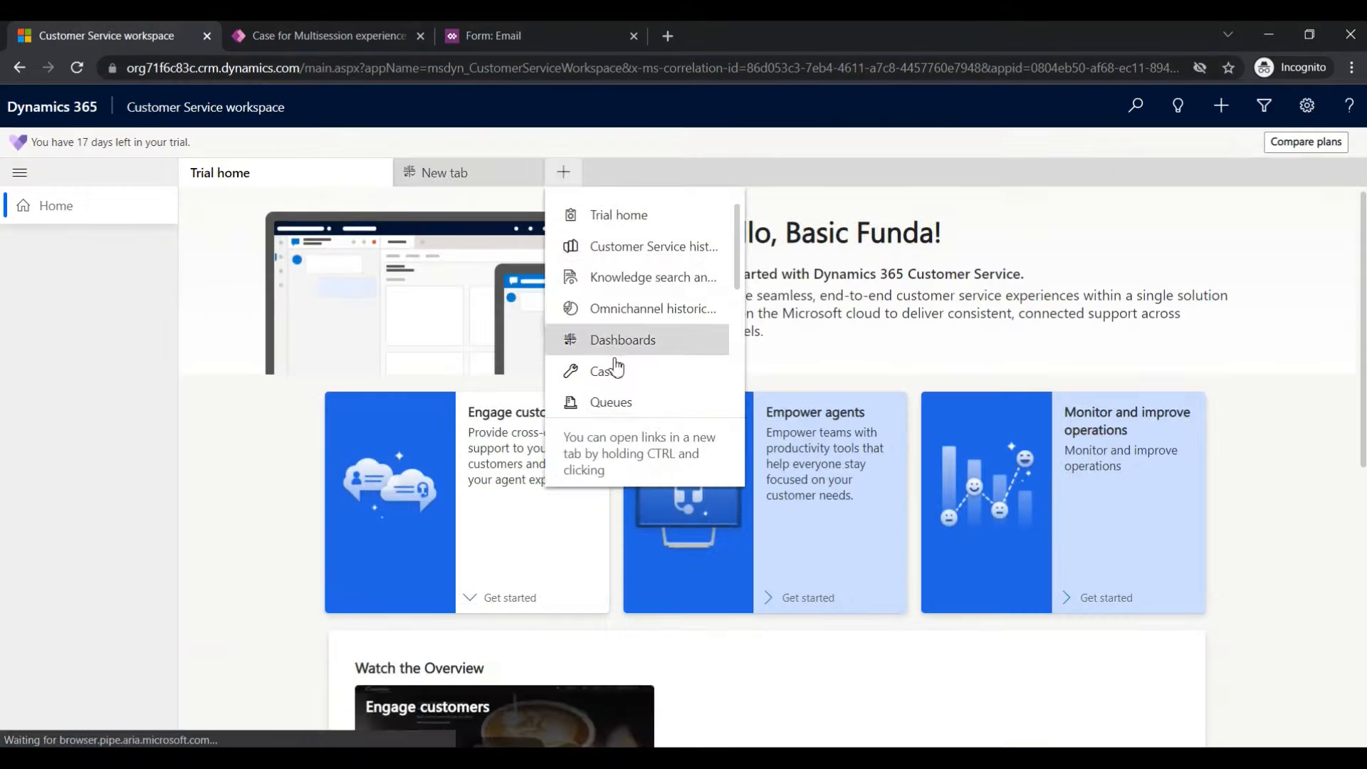
pyautogui.click(605, 339)
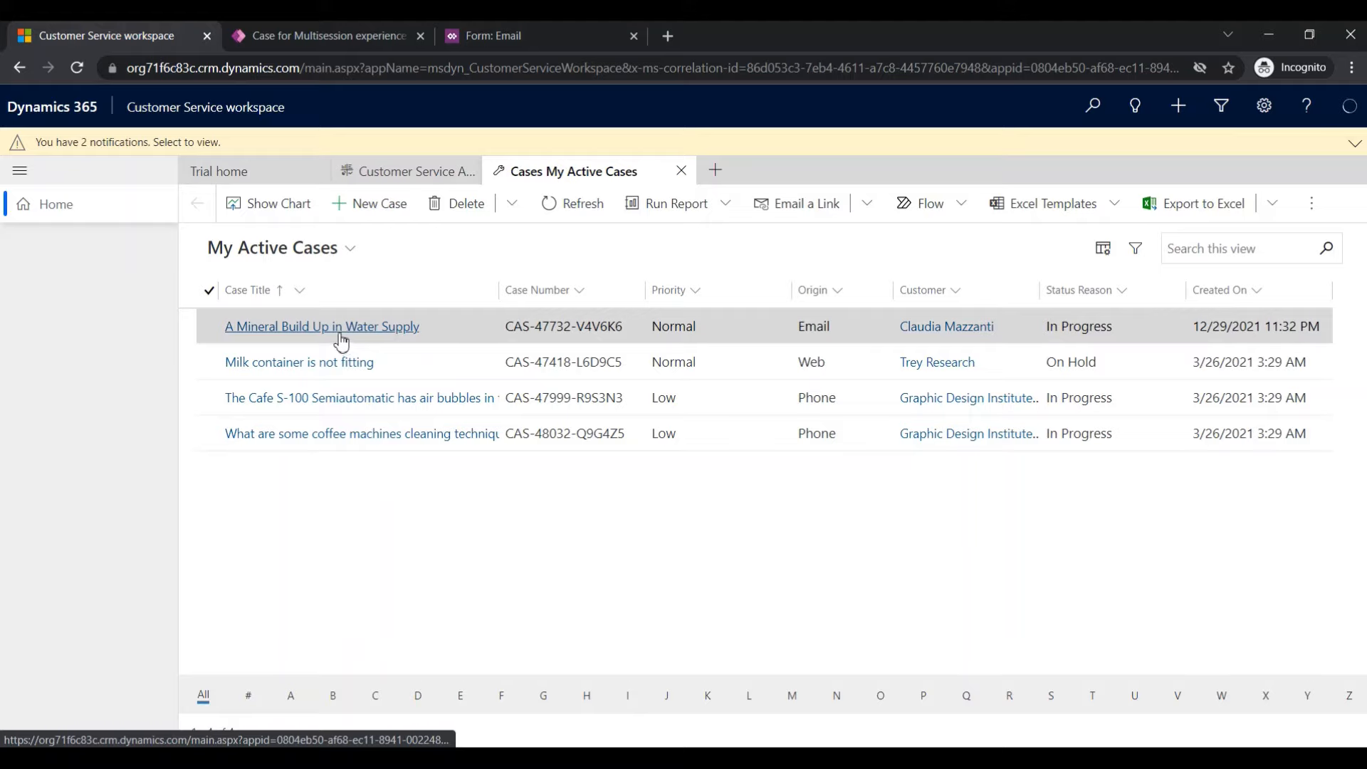
# Open the case A Mineral Build Up in Water Supply and expand the first email in its timeline to check the card fields
pyautogui.click(342, 337)
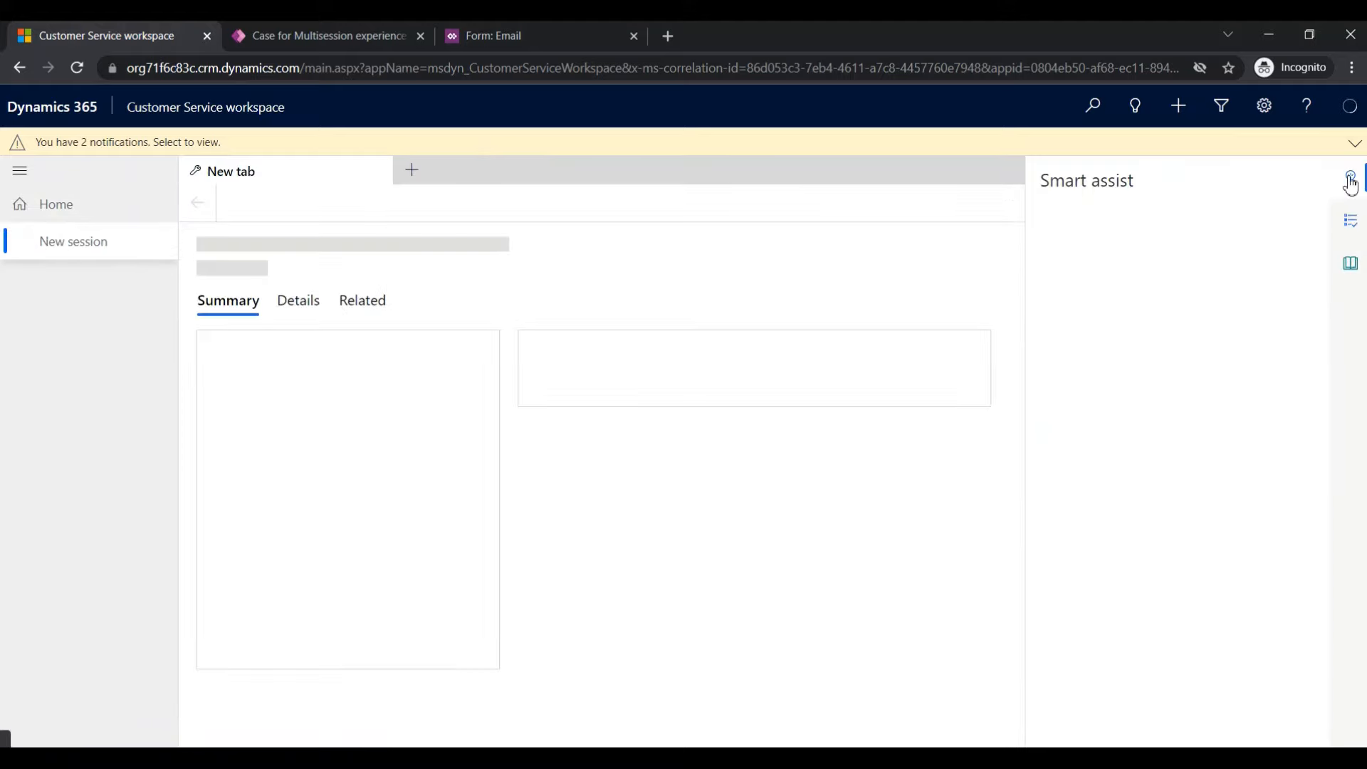
pyautogui.click(1350, 177)
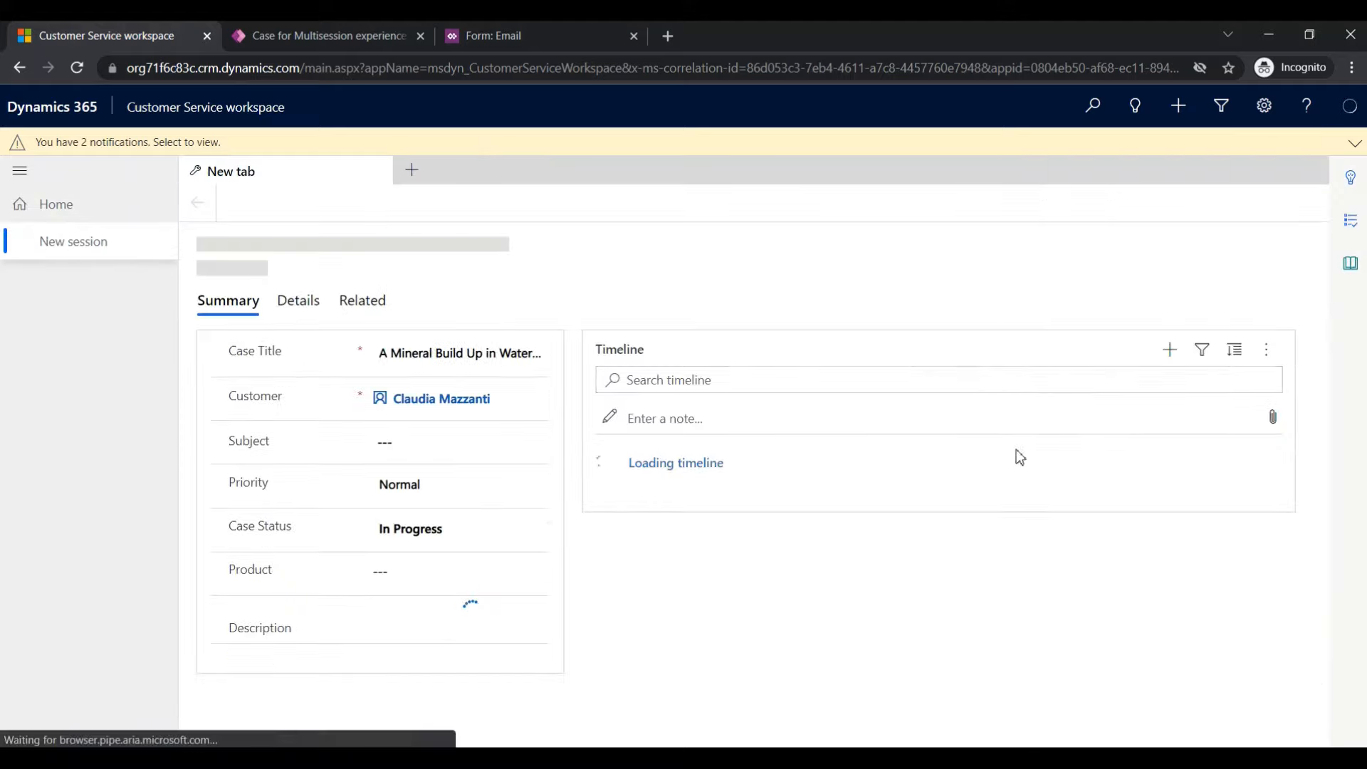
pyautogui.click(1171, 356)
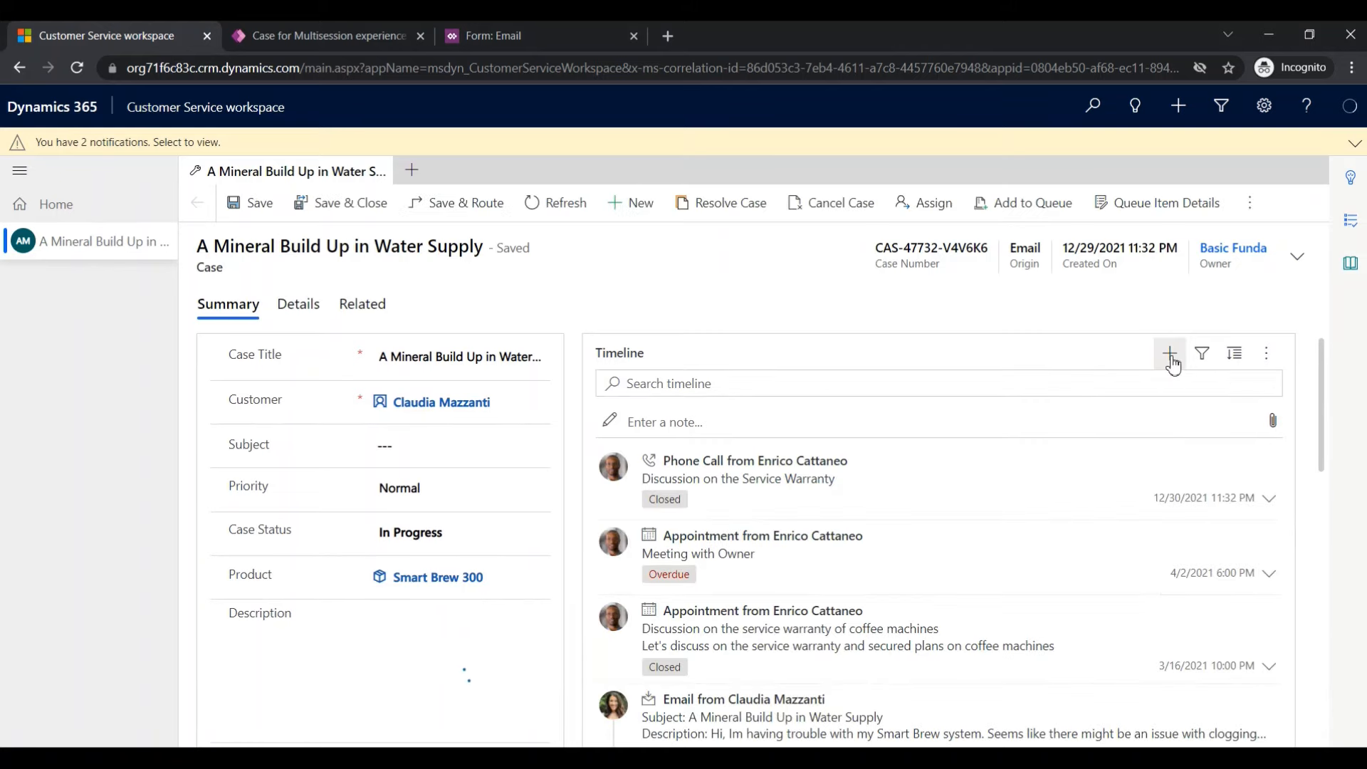
pyautogui.click(917, 716)
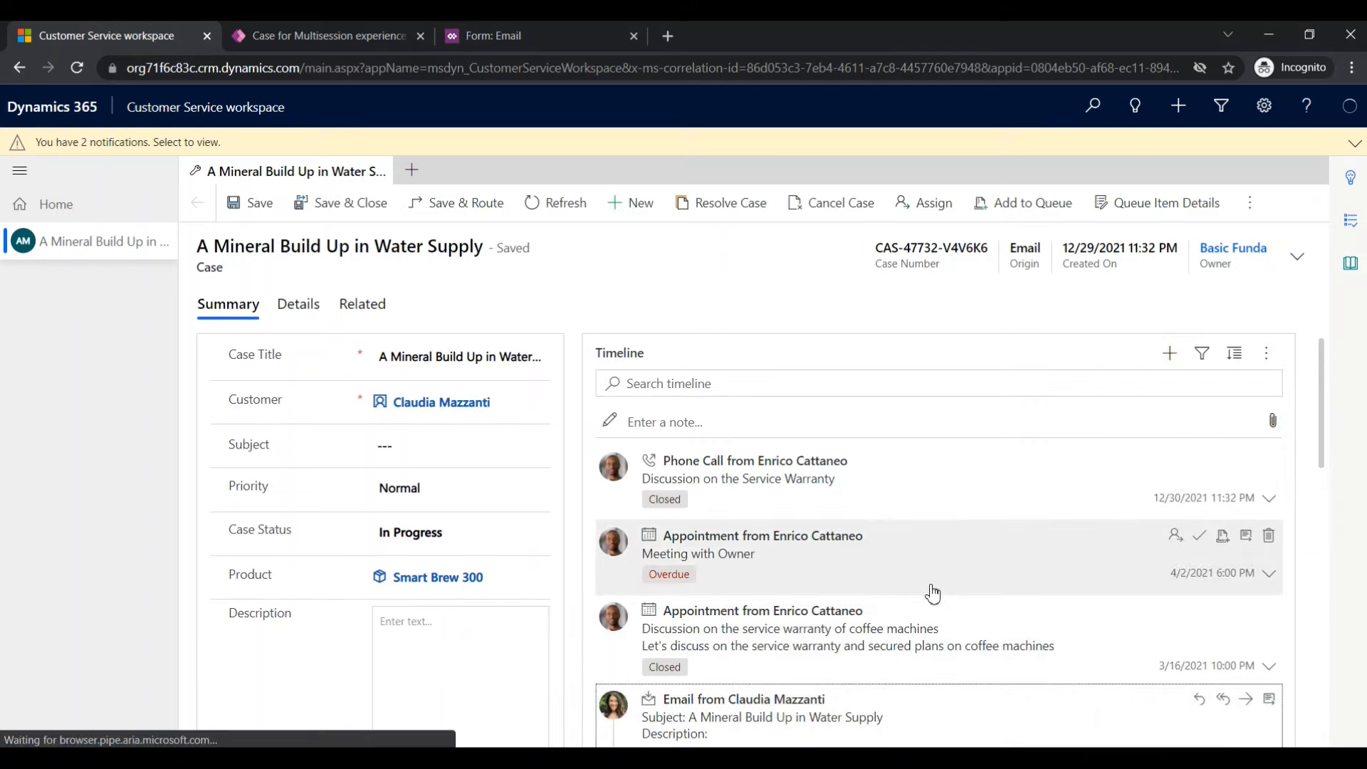
pyautogui.scroll(-4, 931, 591)
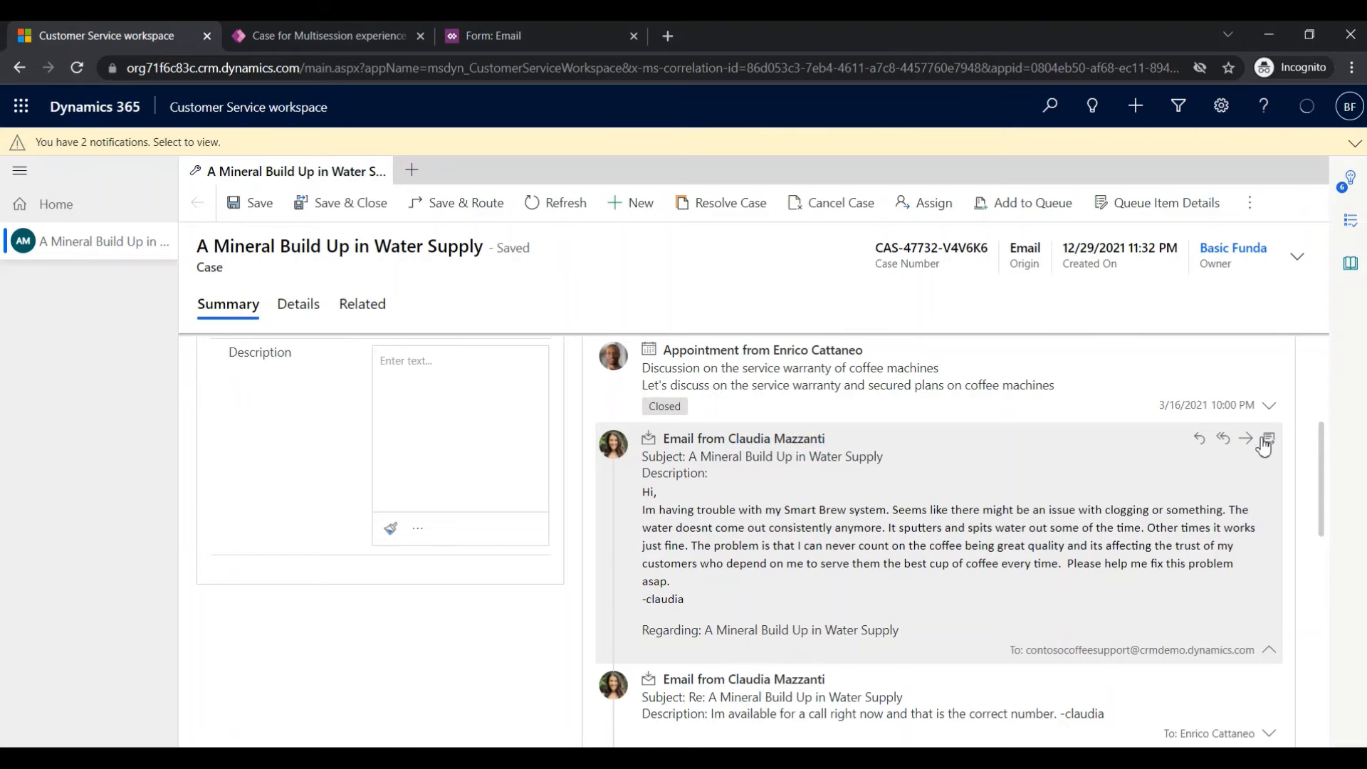
# Collapse and expand the first timeline email again, then open its full email record
pyautogui.click(1264, 443)
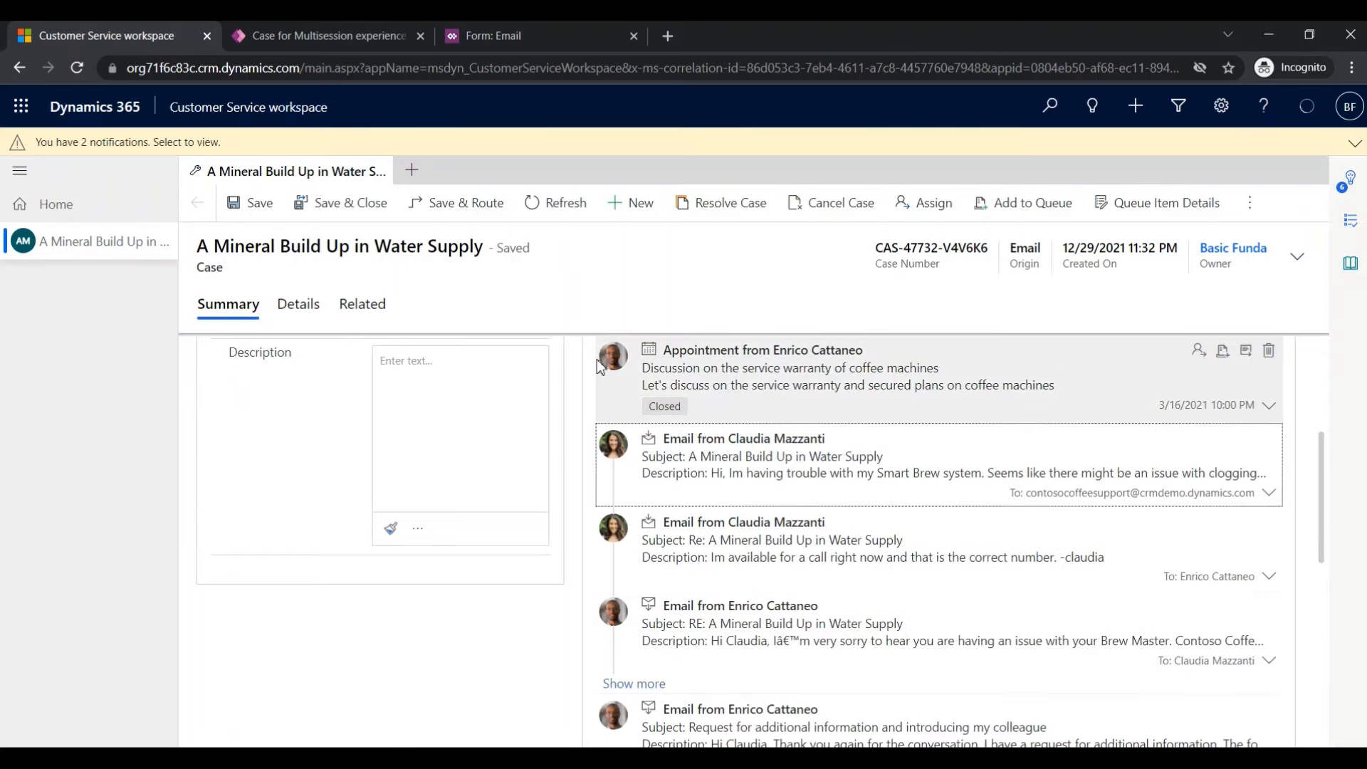
pyautogui.scroll(3, 798, 370)
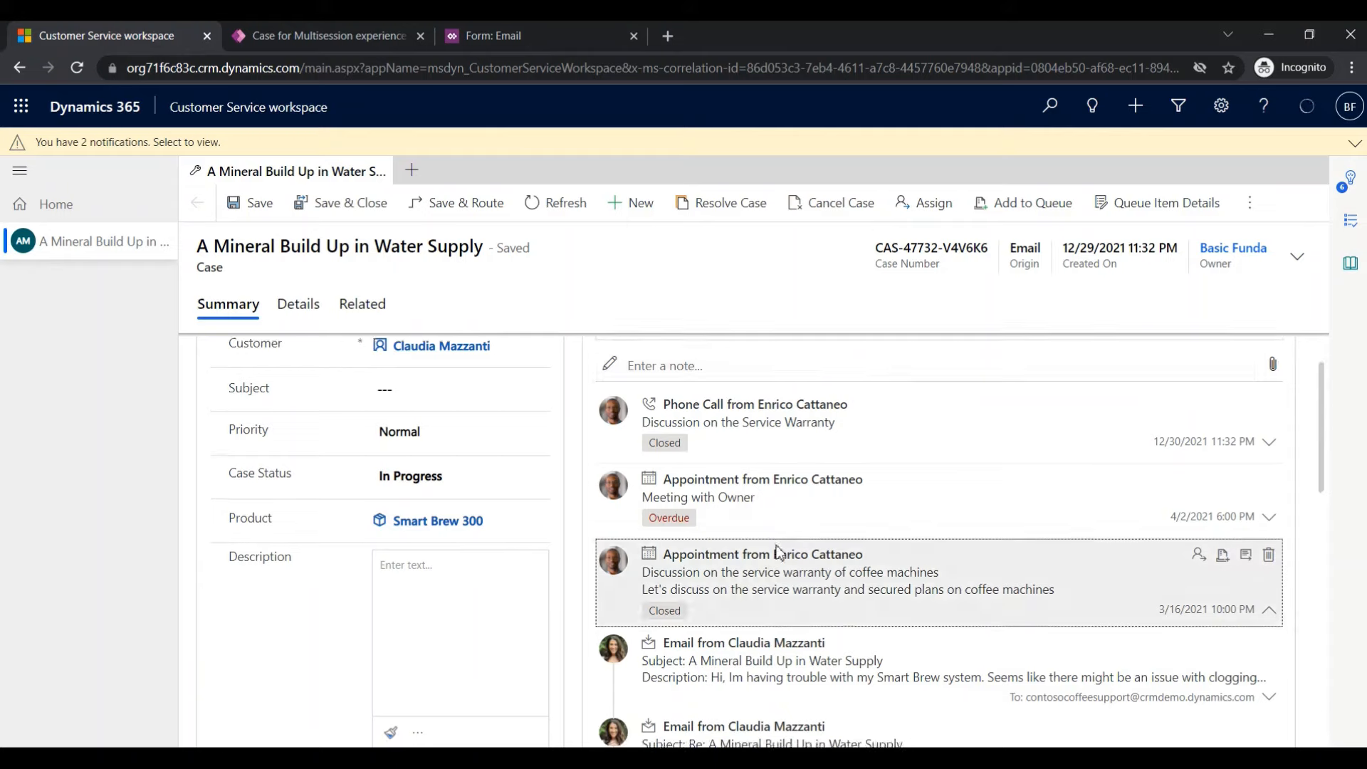
pyautogui.scroll(-1, 778, 552)
pyautogui.click(1038, 623)
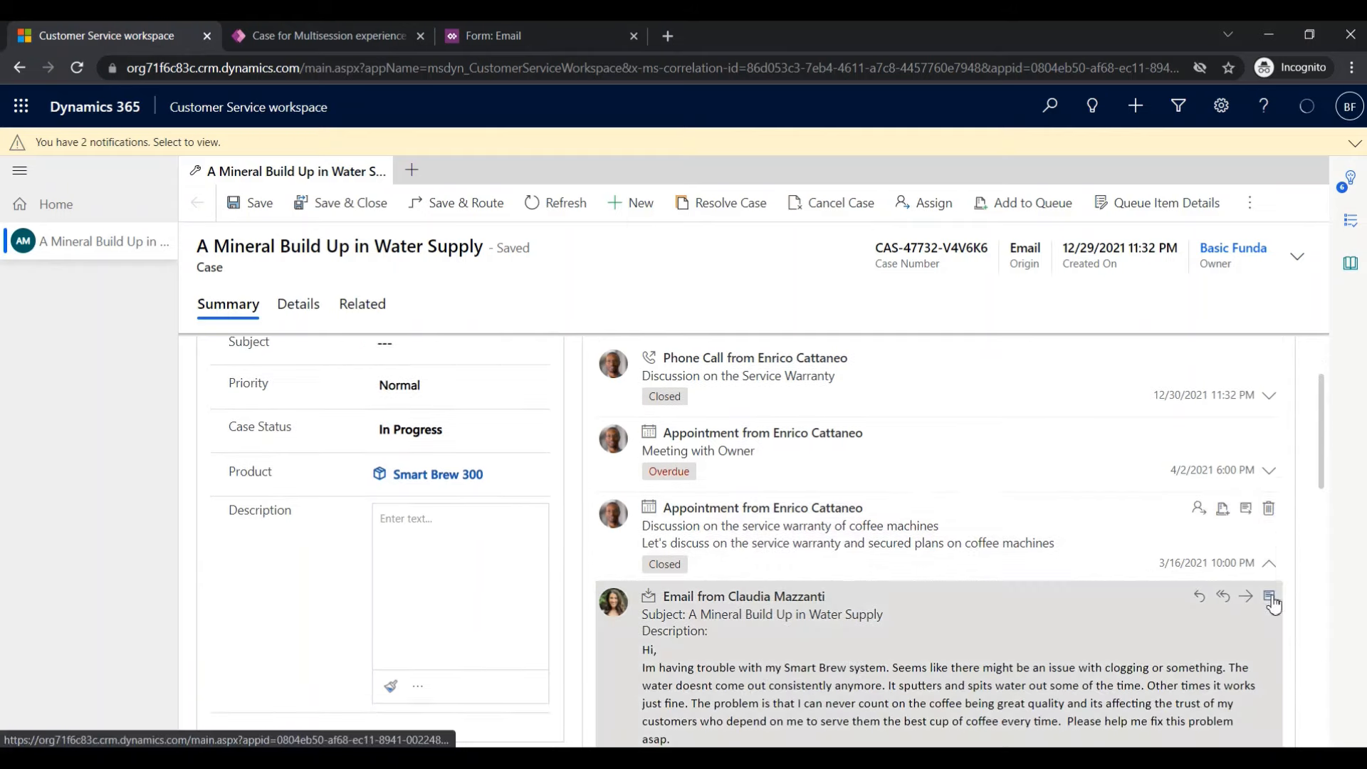
pyautogui.click(1271, 595)
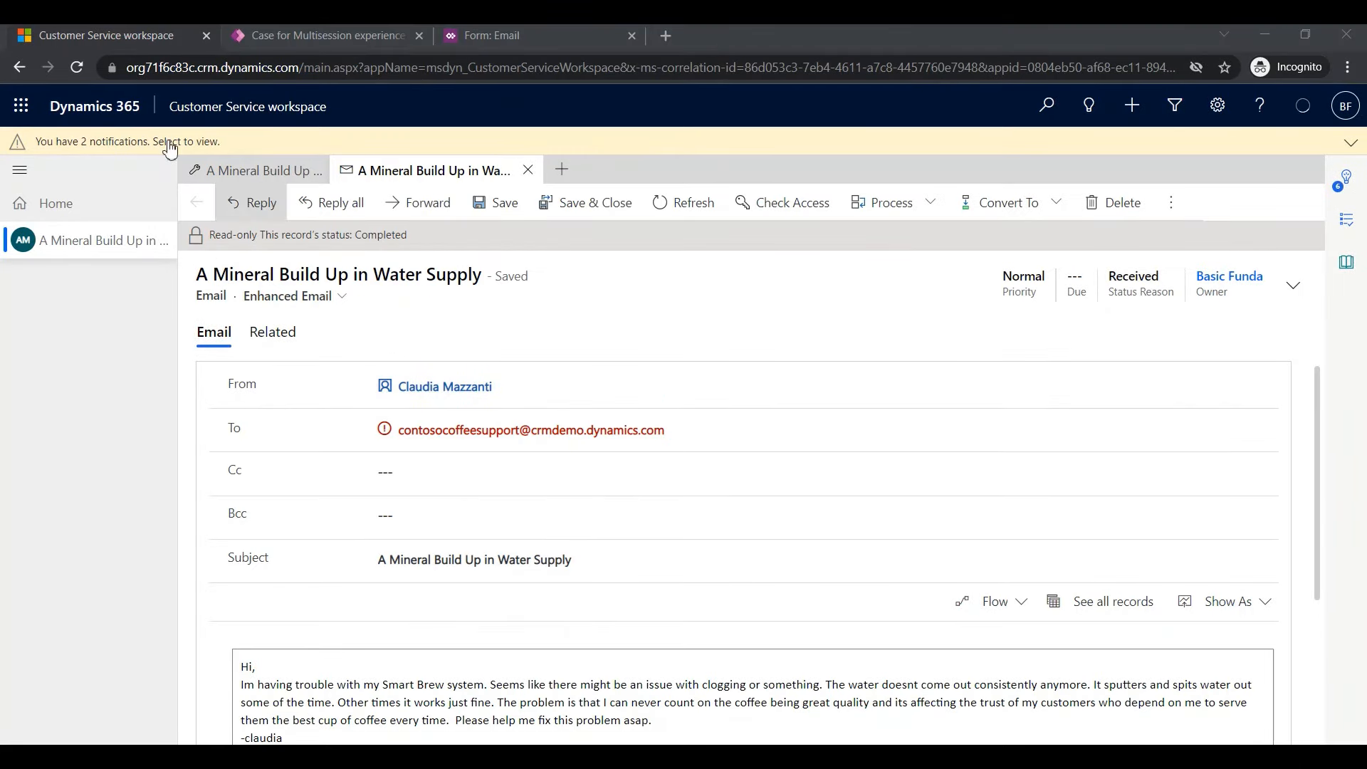
# Return to the case and examine the labeled fields on the expanded email card in the timeline
pyautogui.click(236, 173)
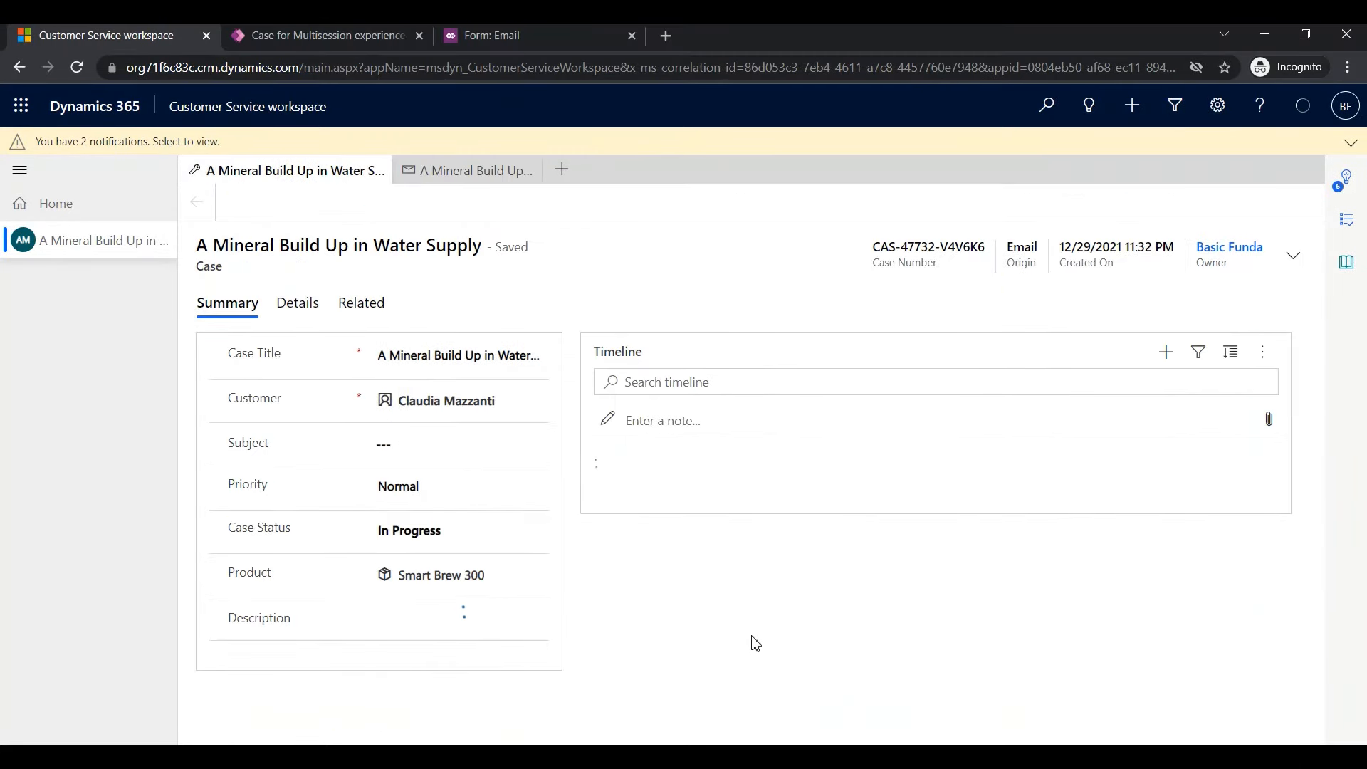
pyautogui.scroll(-1, 722, 456)
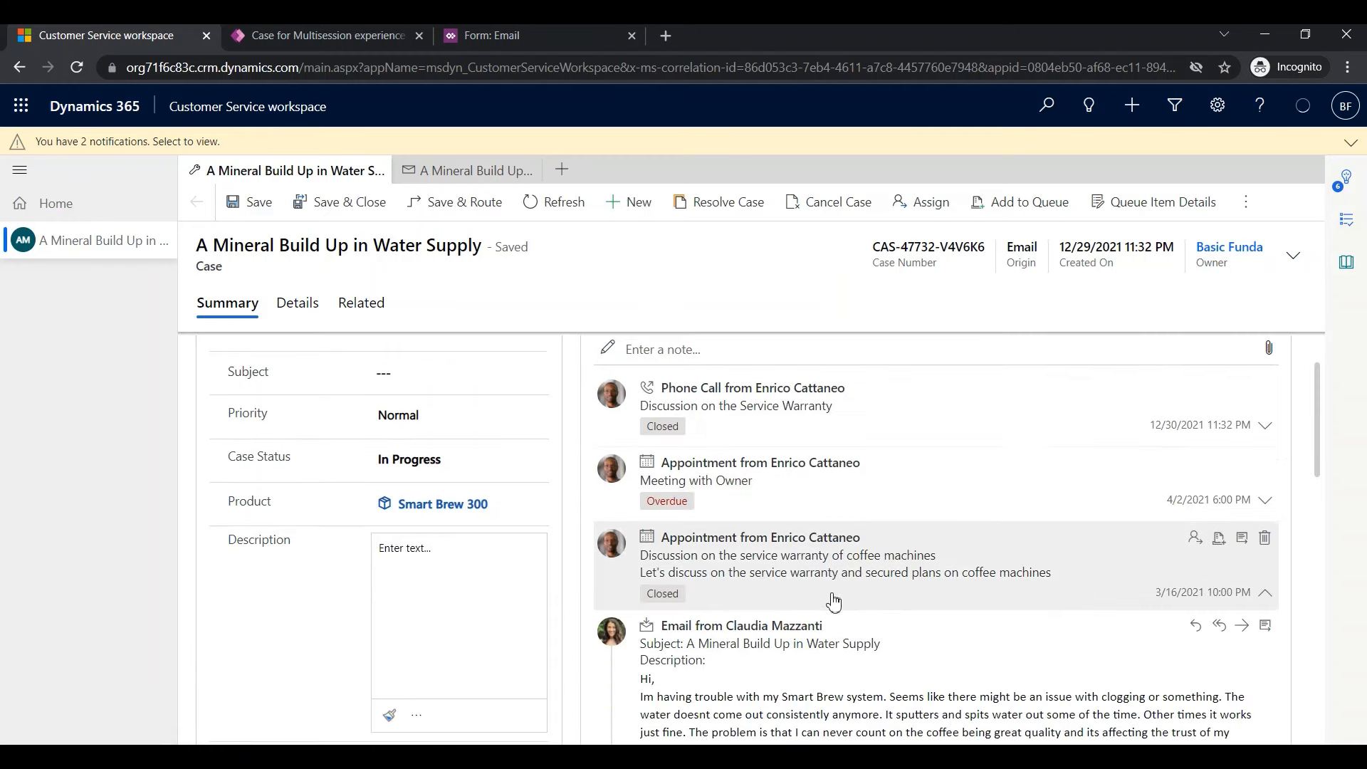
pyautogui.scroll(-2, 894, 641)
pyautogui.scroll(-1, 896, 644)
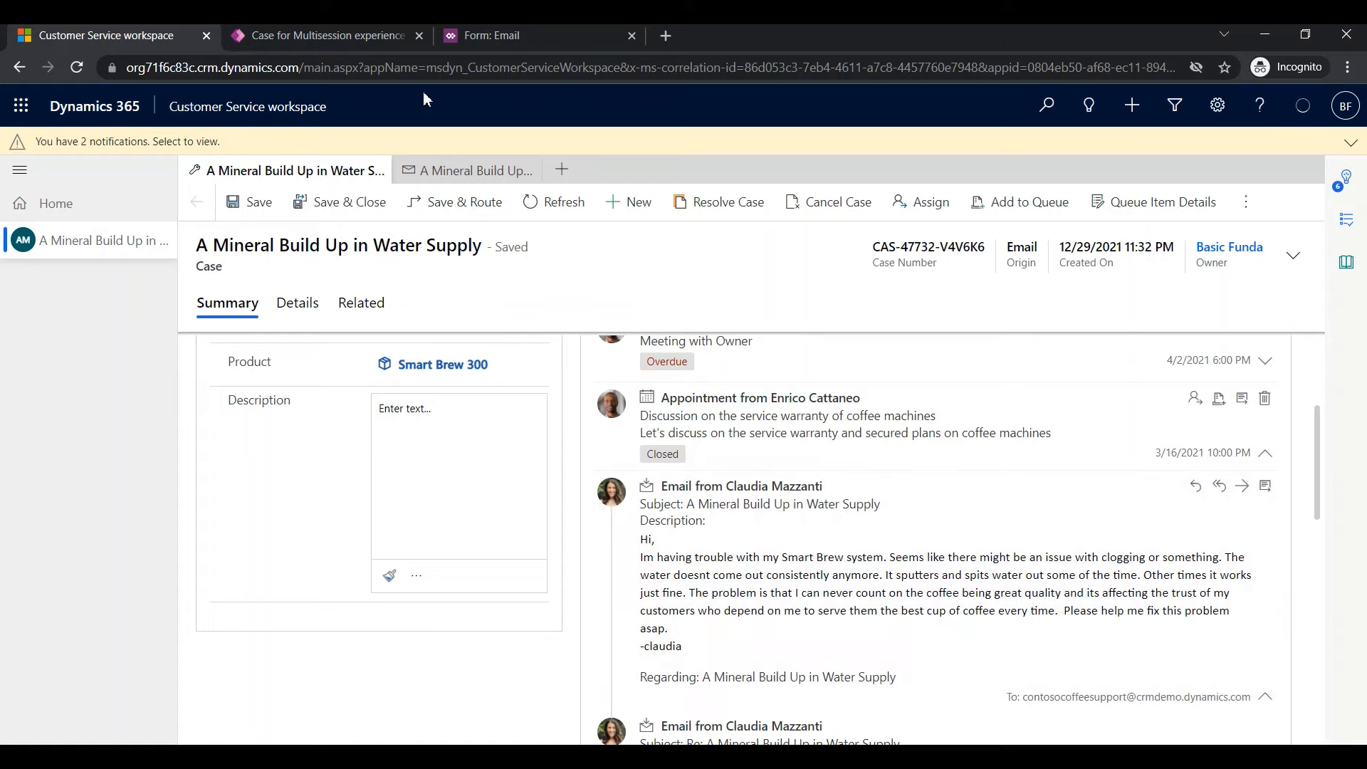
# Return to the Case for Multisession experience form editor, collapse the timeline's Notes settings, and review the list of activity types
pyautogui.click(344, 37)
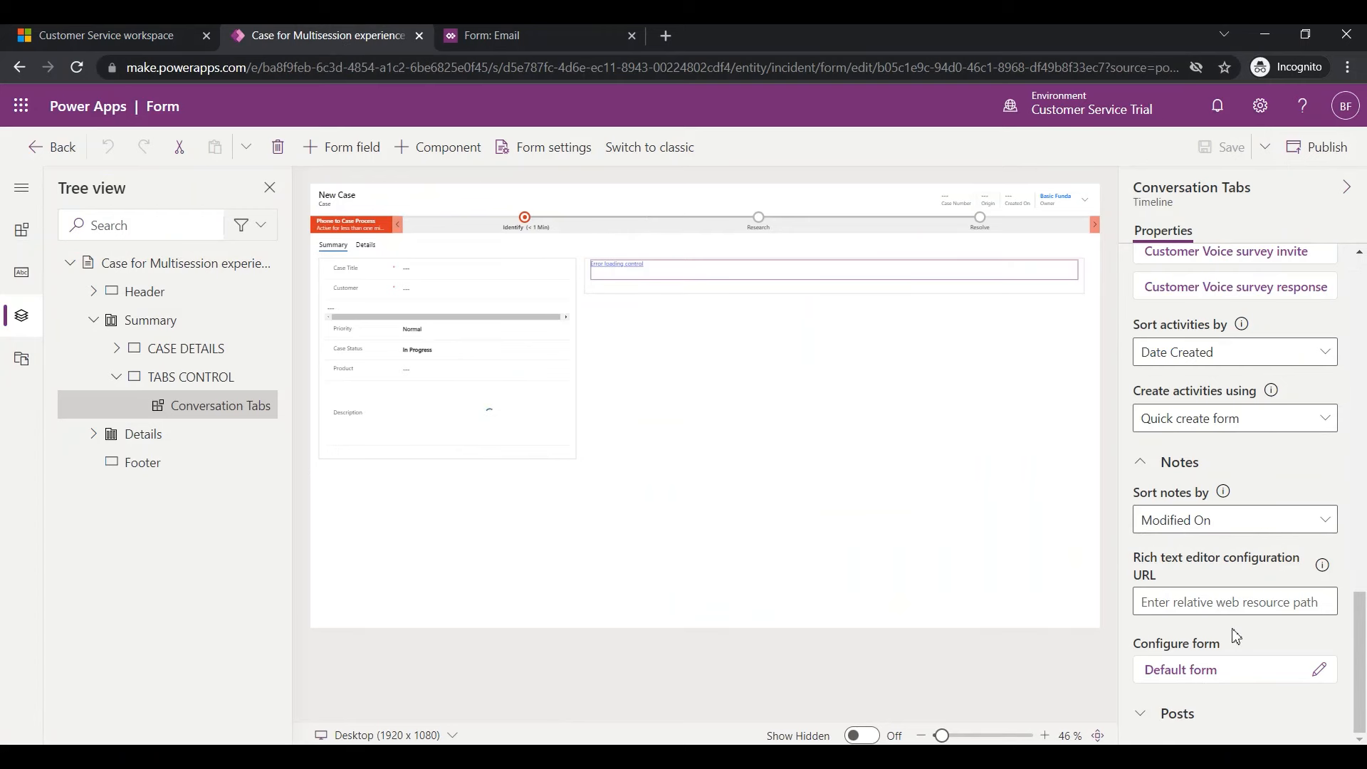
pyautogui.click(1140, 463)
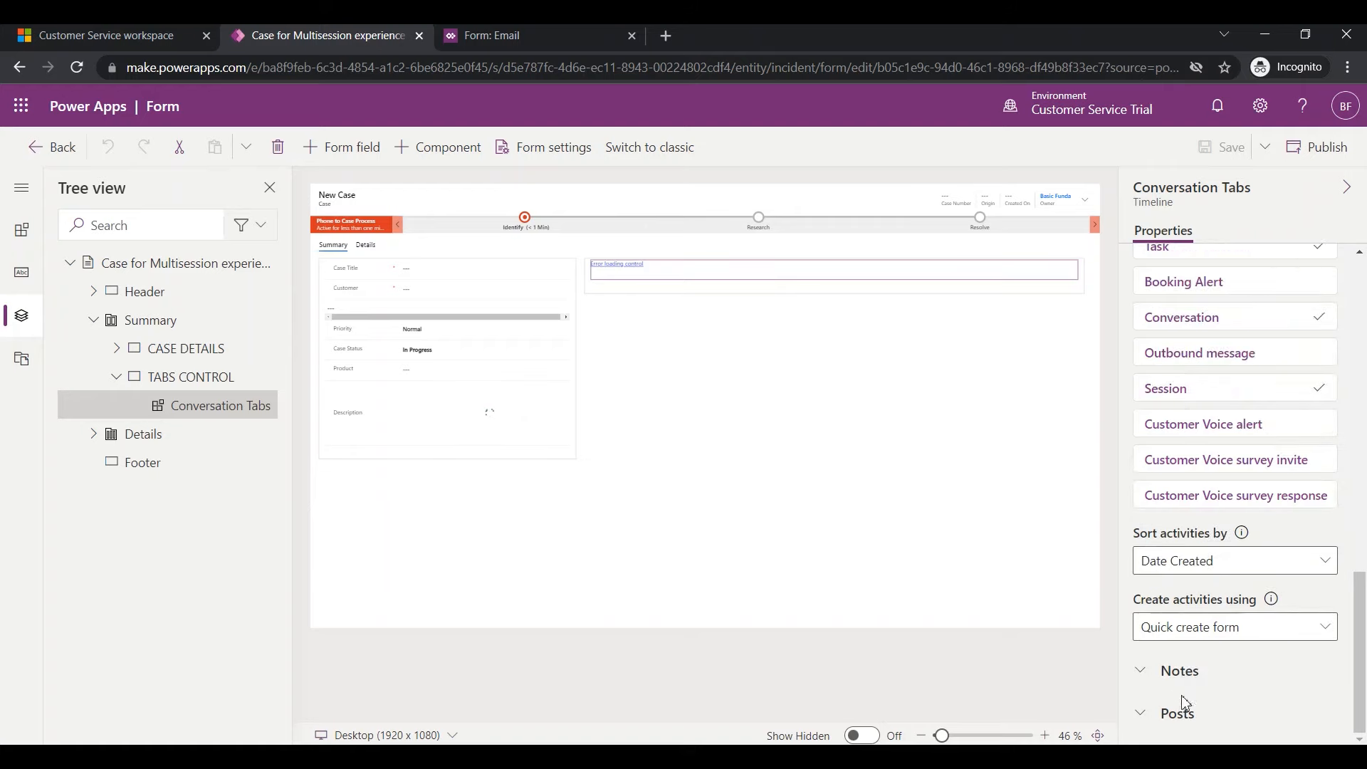
pyautogui.scroll(1, 1246, 520)
pyautogui.scroll(5, 1253, 509)
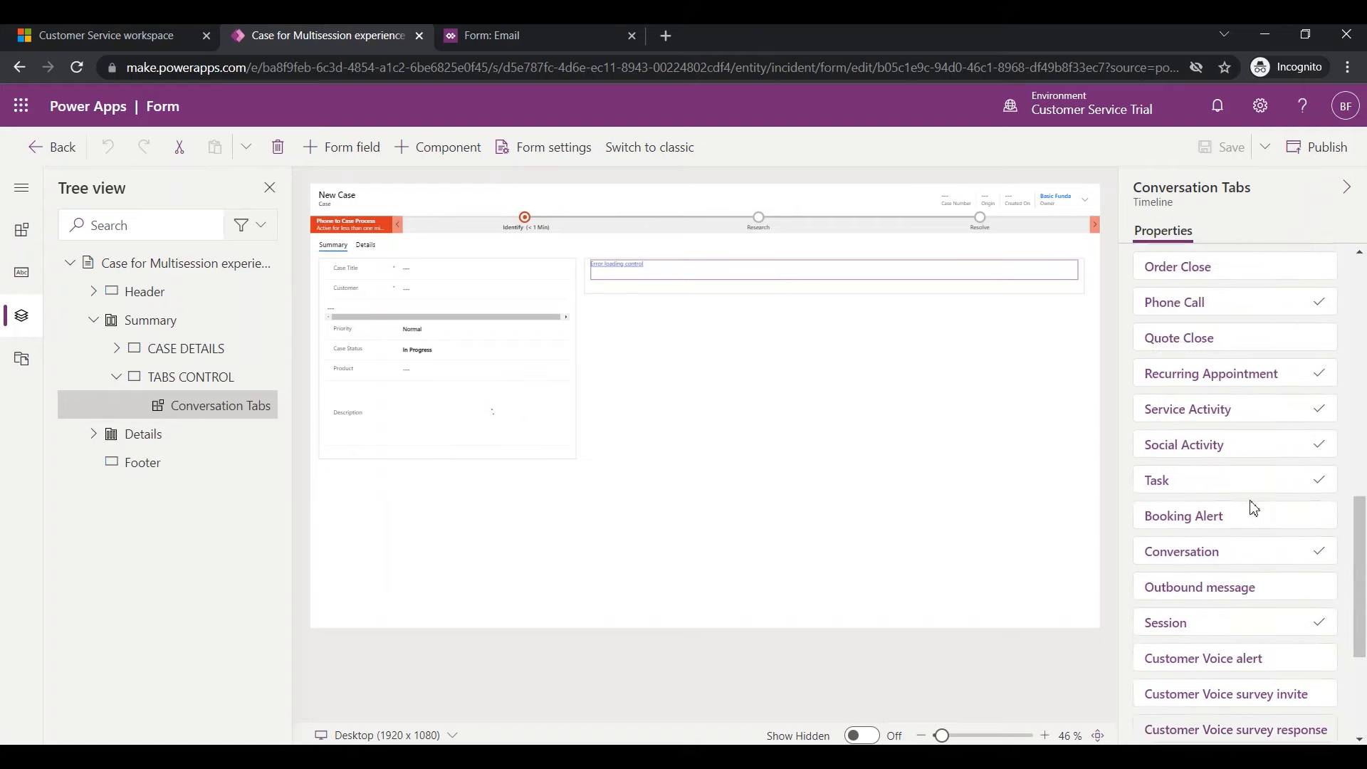
pyautogui.scroll(3, 1253, 509)
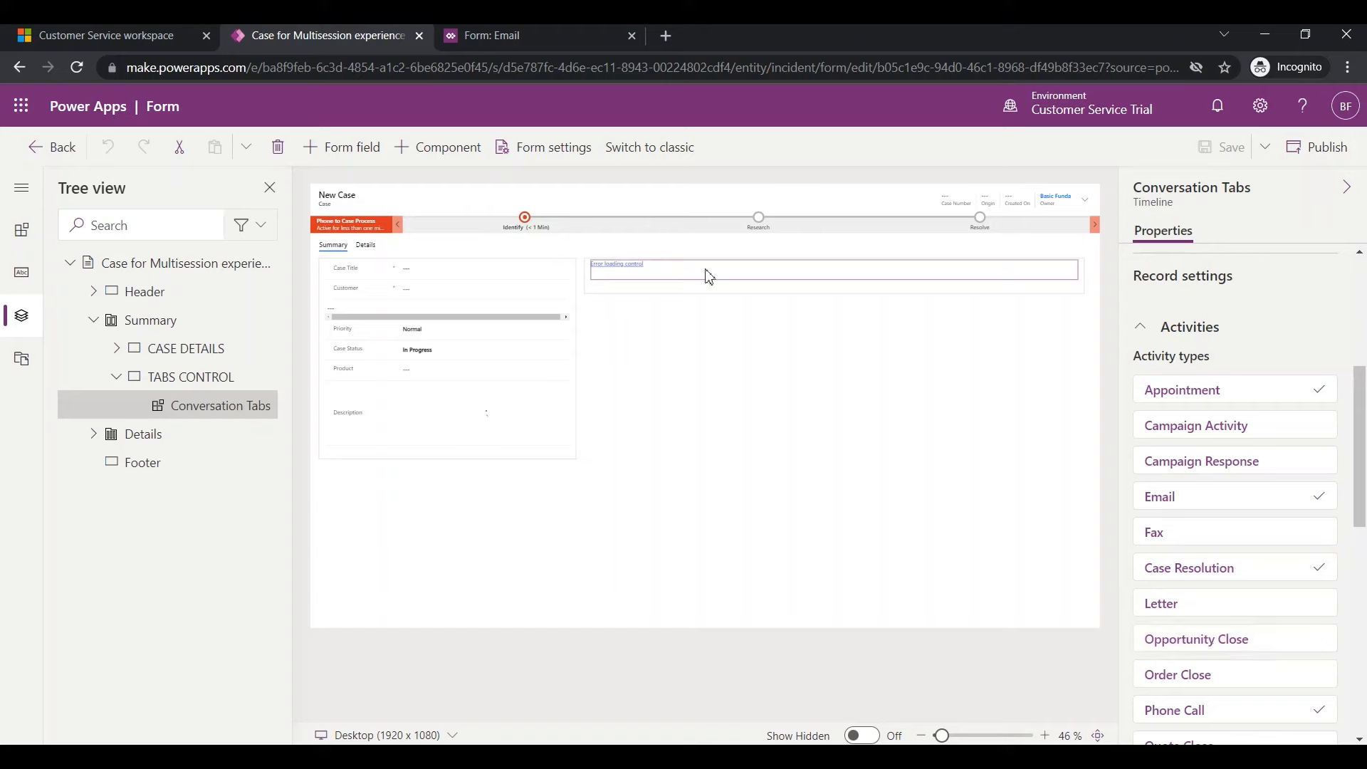
# Review the Email card form layout, and return to the open case to view the start of its timeline
pyautogui.click(557, 45)
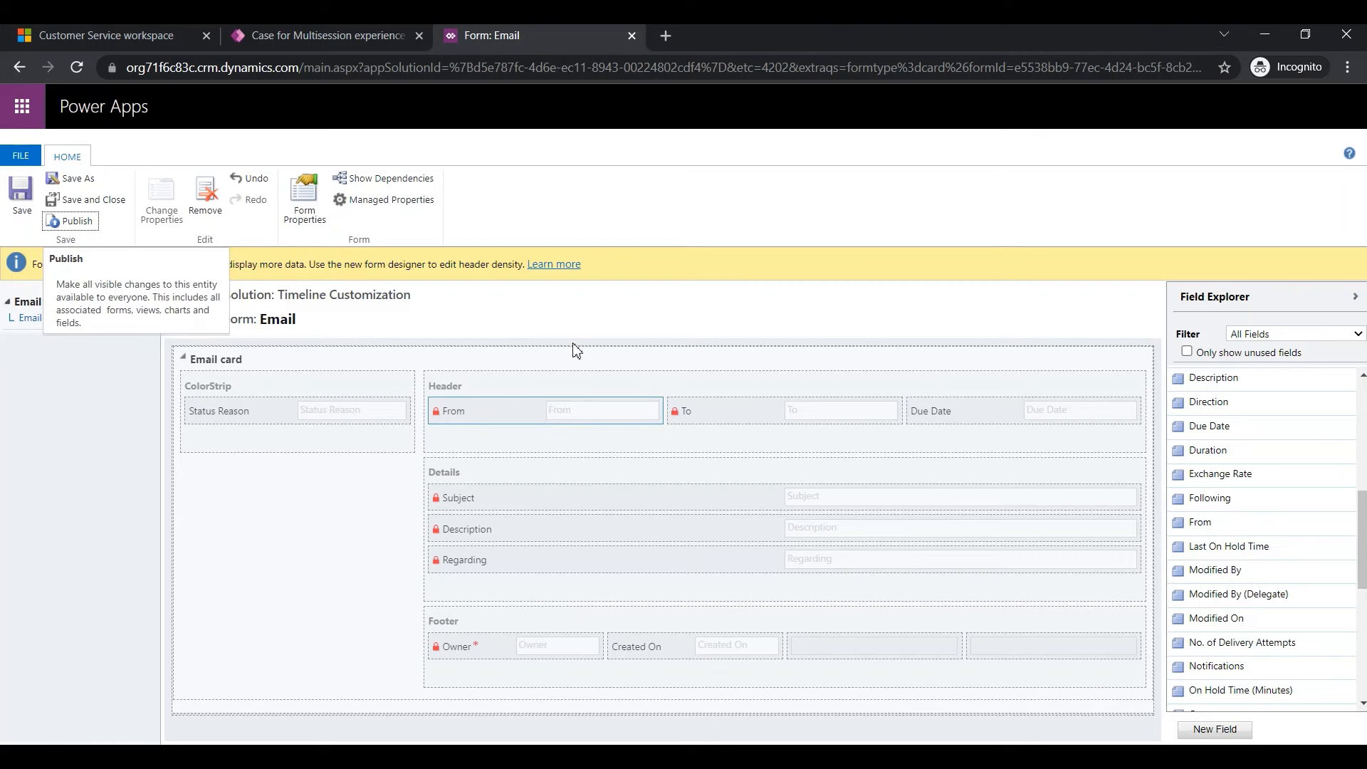
pyautogui.click(325, 41)
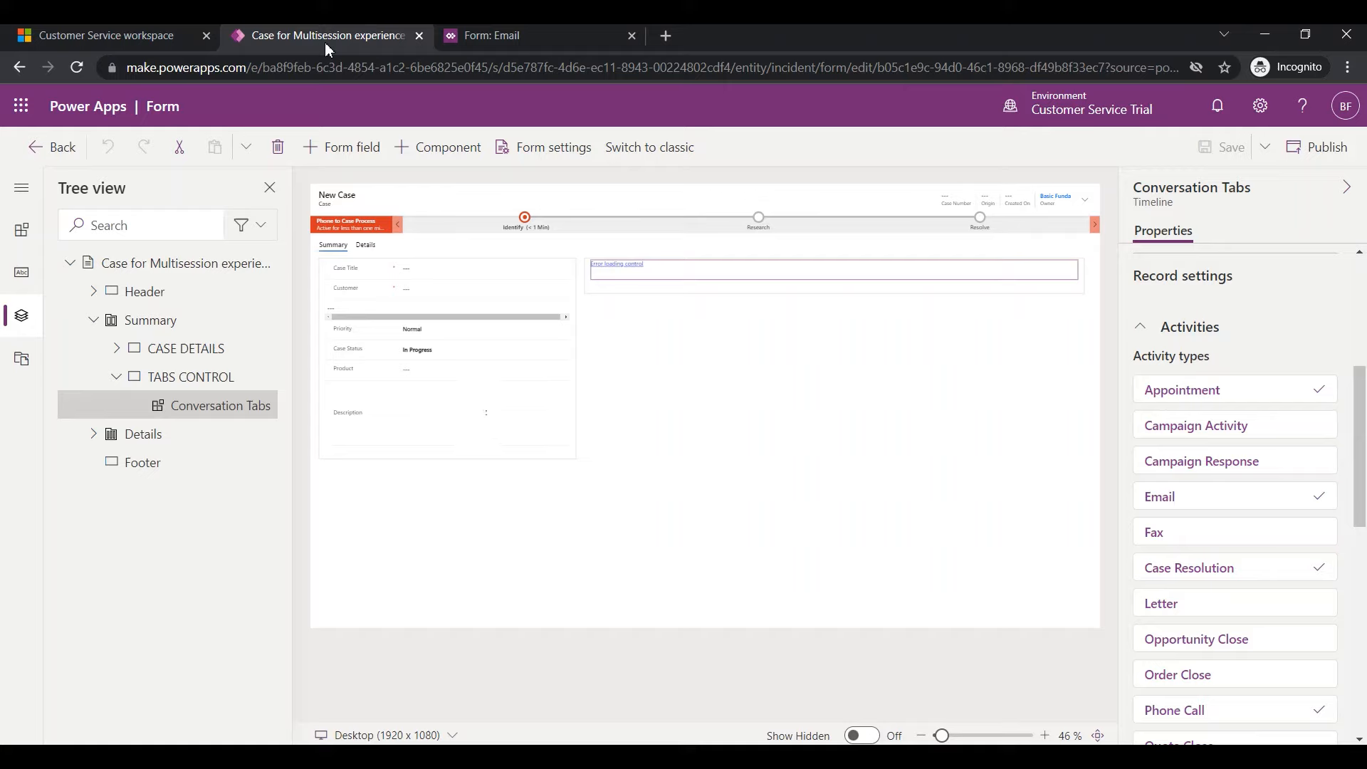
pyautogui.click(157, 32)
pyautogui.scroll(3, 862, 495)
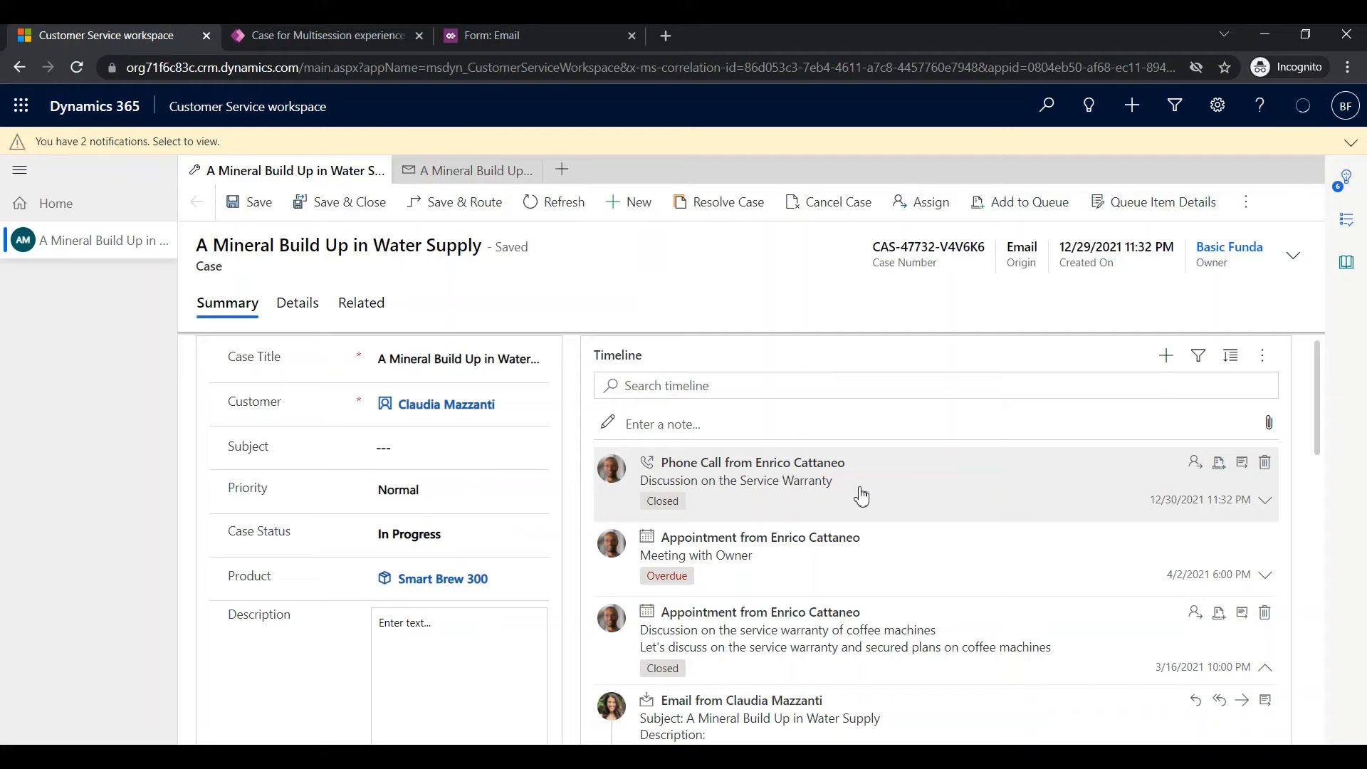
# Collapse the timeline's Activities settings in the case form editor, review its display options, and switch back to the case
pyautogui.click(364, 45)
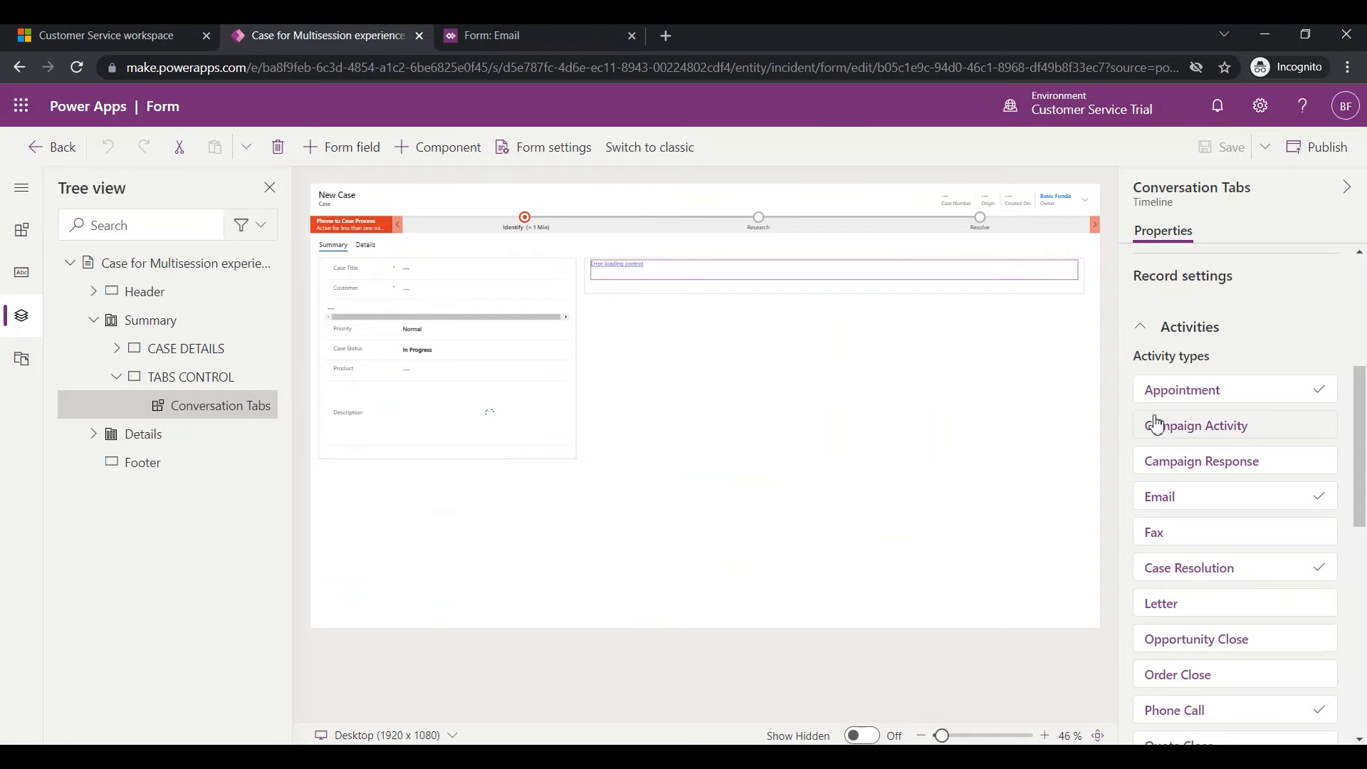
pyautogui.click(1142, 341)
pyautogui.scroll(1, 1243, 431)
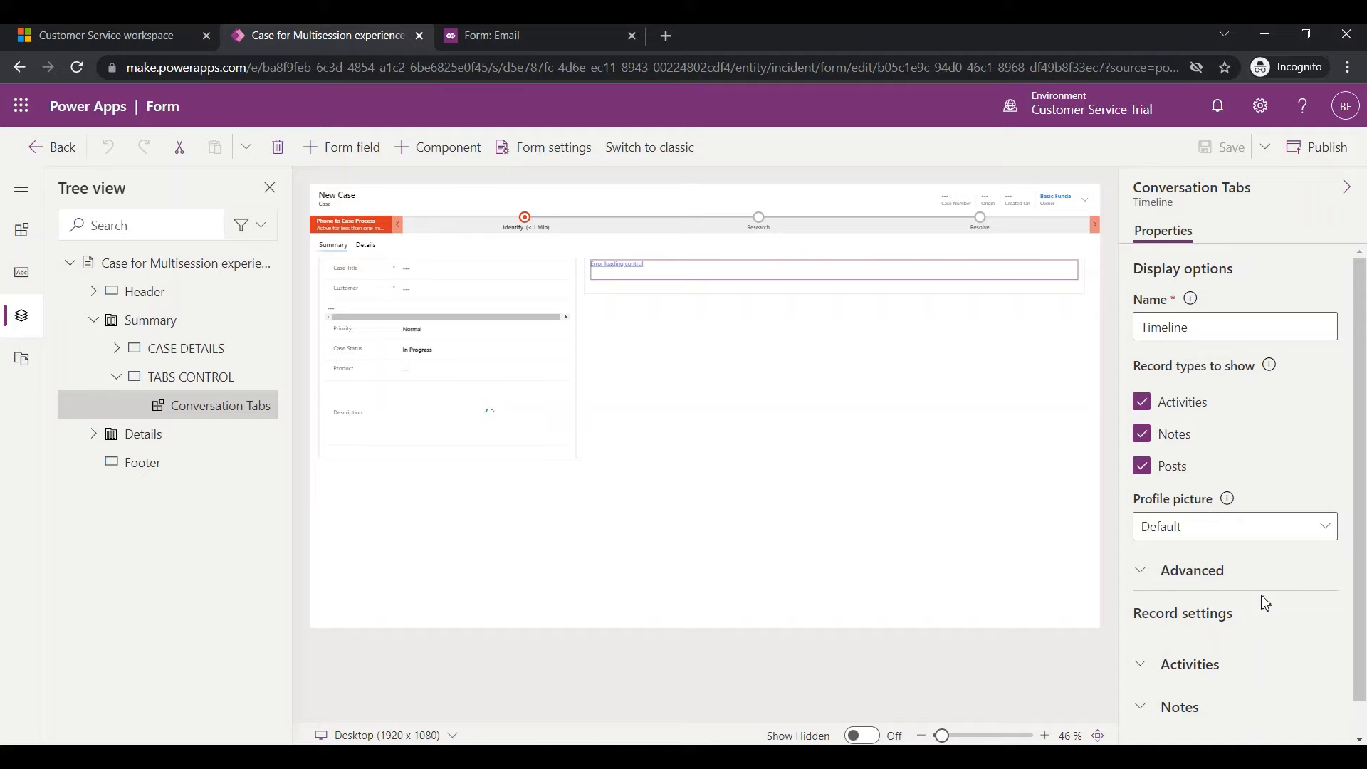
pyautogui.click(152, 36)
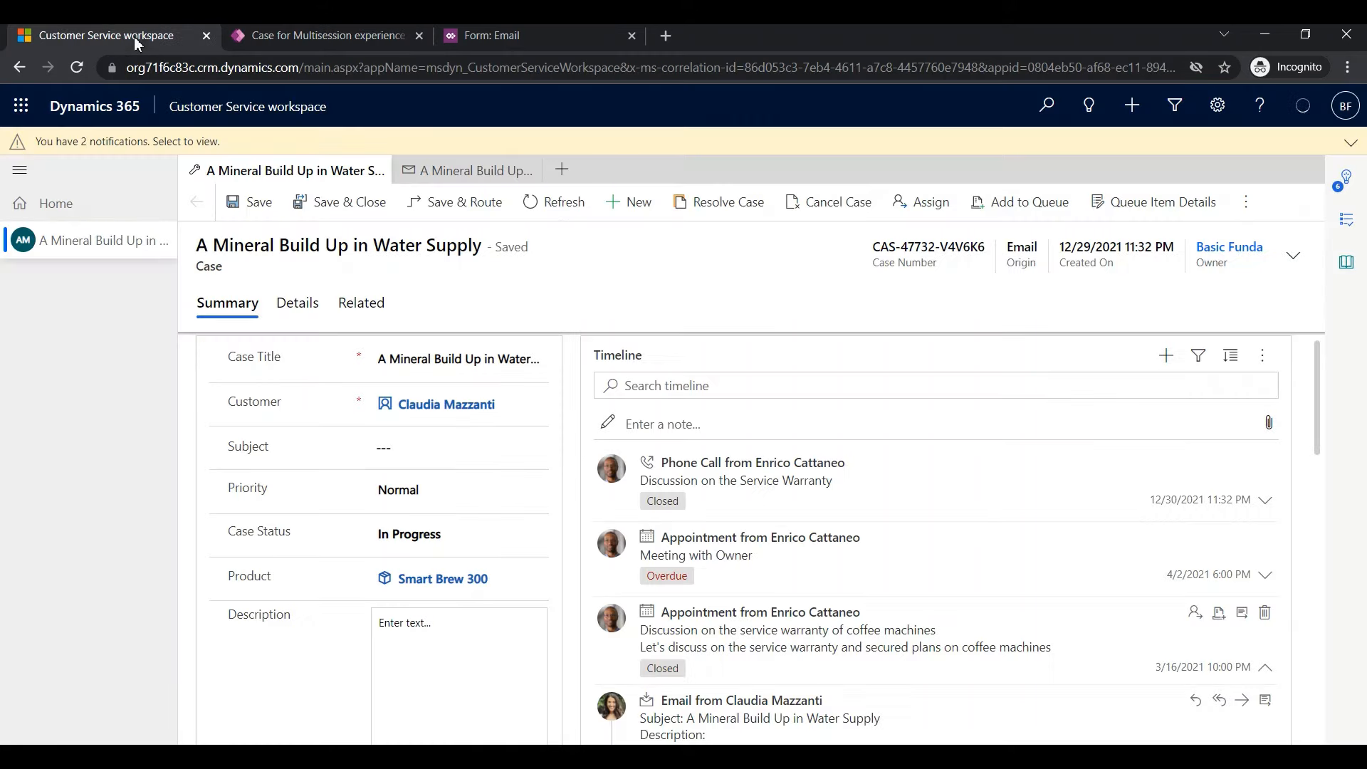